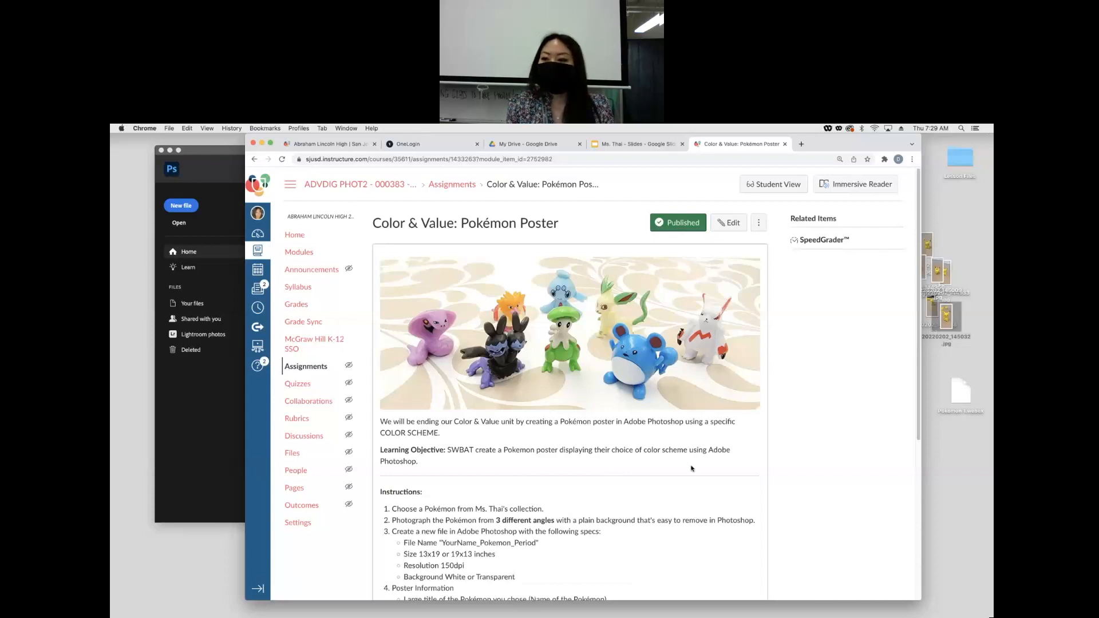
# - Preview the Pikachu photos on the desktop one after another
pyautogui.moveTo(930, 219); pyautogui.dragTo(943, 311)
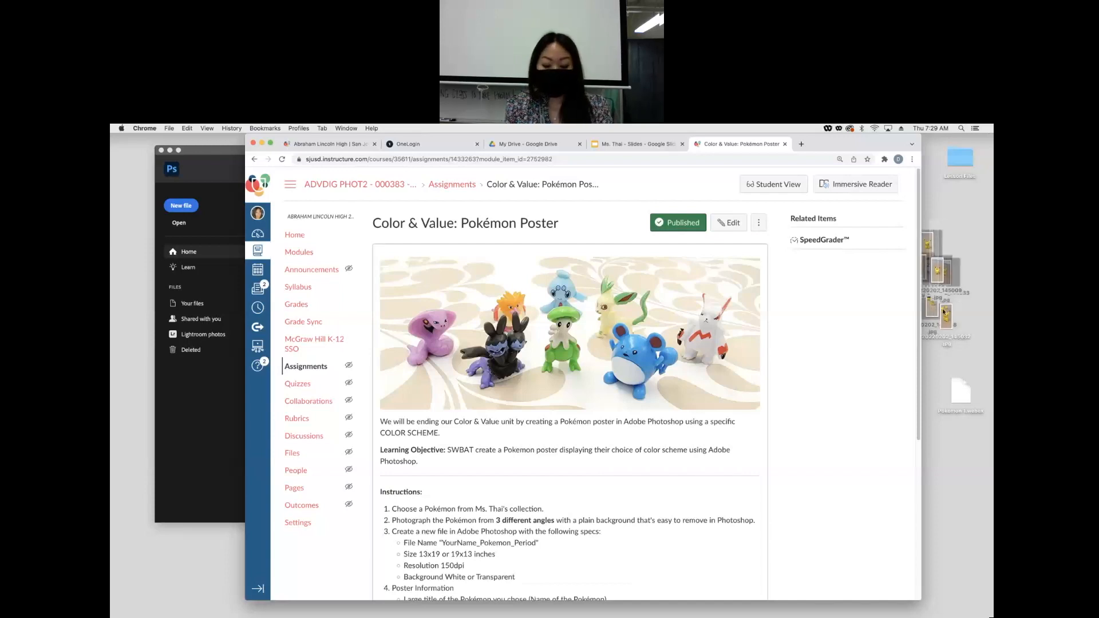
pyautogui.press('space')
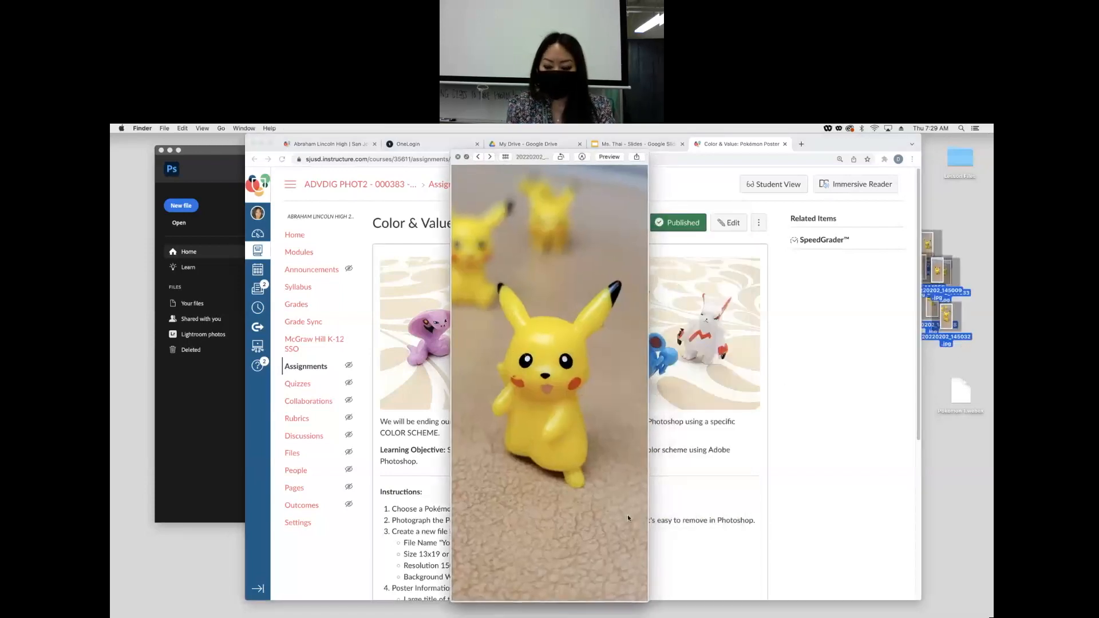
pyautogui.press('Right')
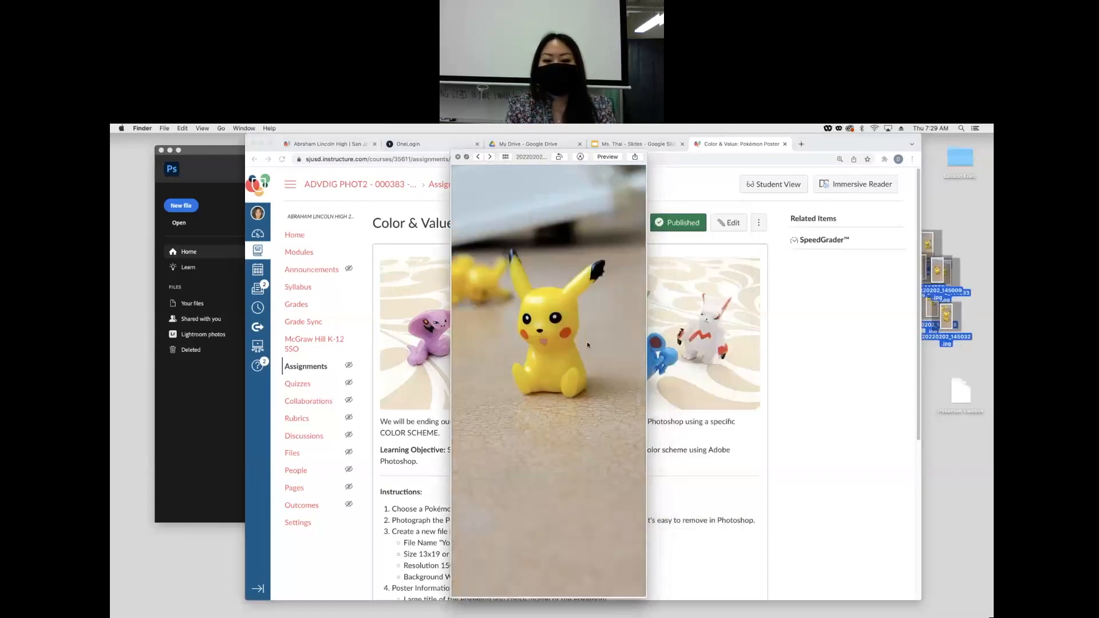
pyautogui.press('Right')
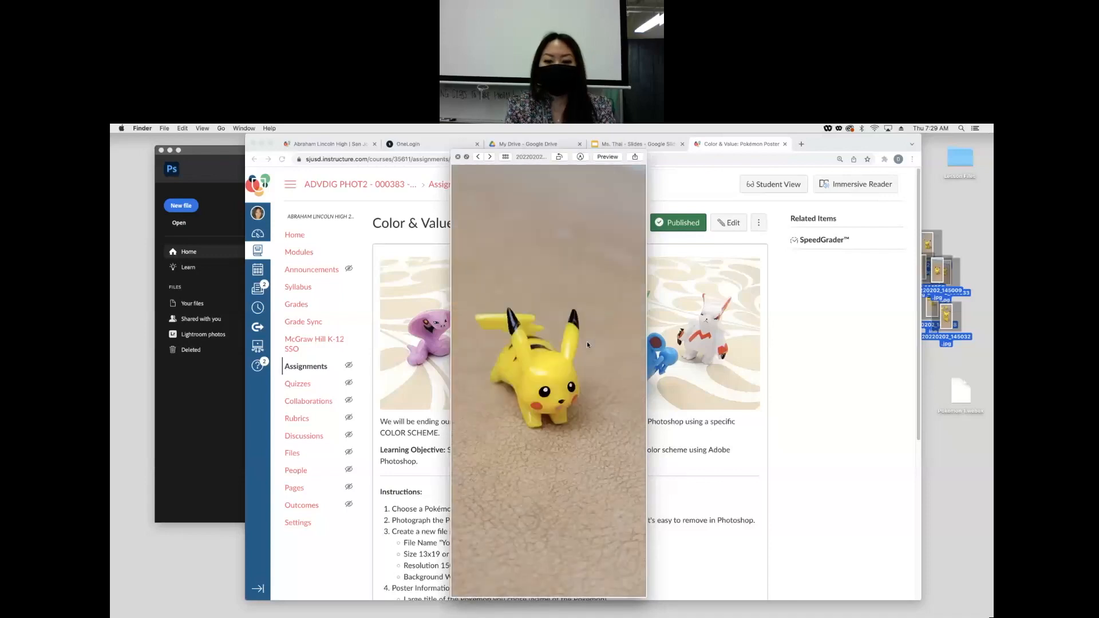
pyautogui.press('Right')
pyautogui.press('Right')
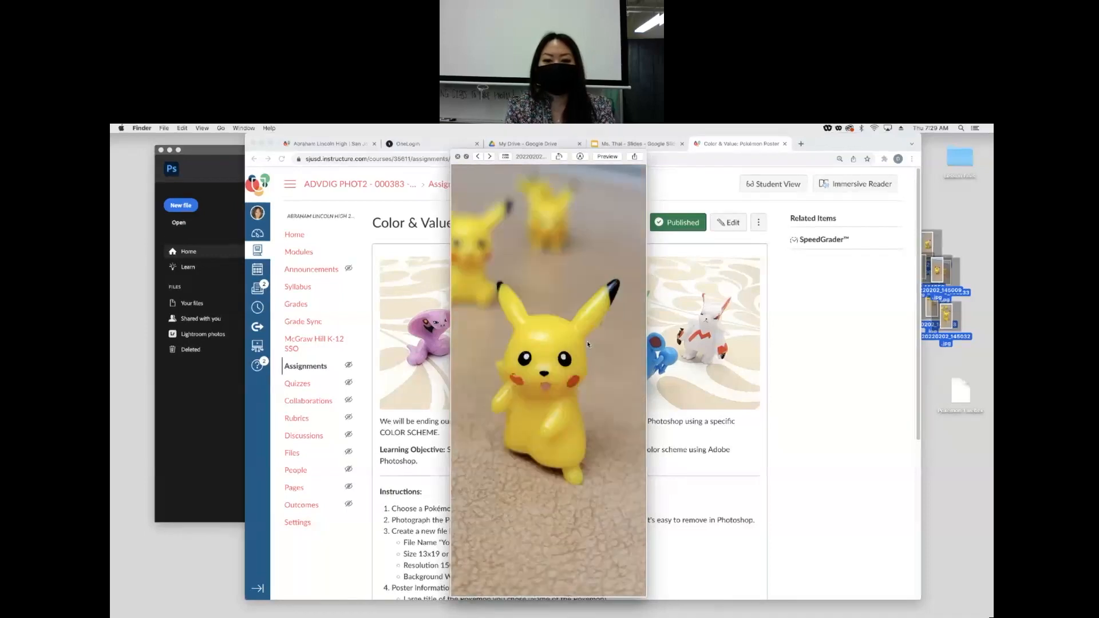
pyautogui.press('Right')
pyautogui.press('Right')
pyautogui.press('space')
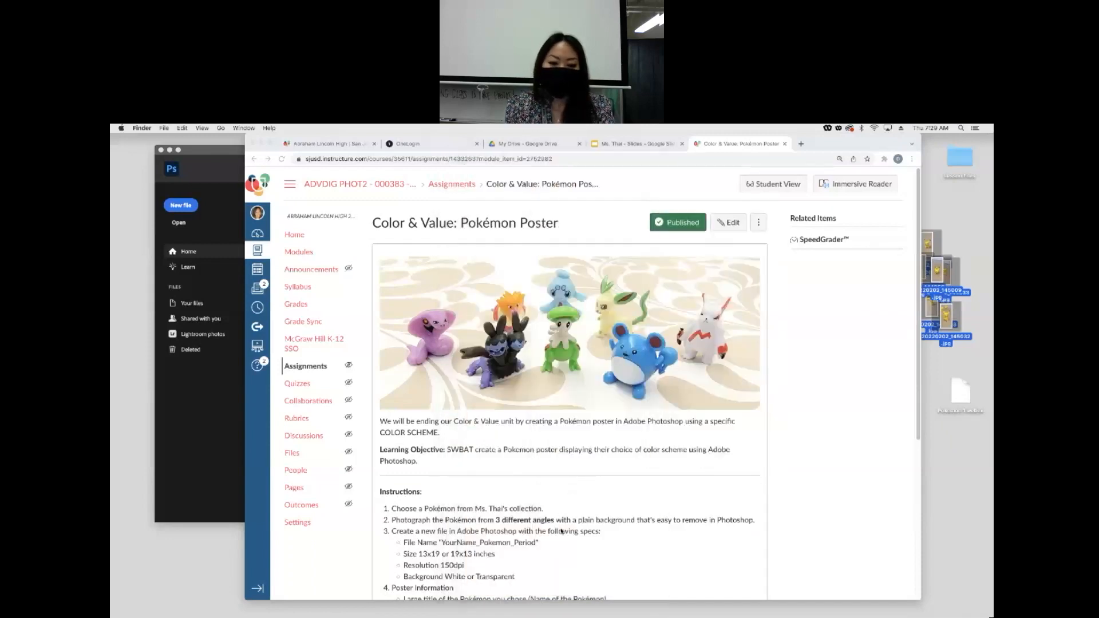
# - Read through the assignment's new-file specifications and poster information requirements
pyautogui.scroll(-2, 562, 531)
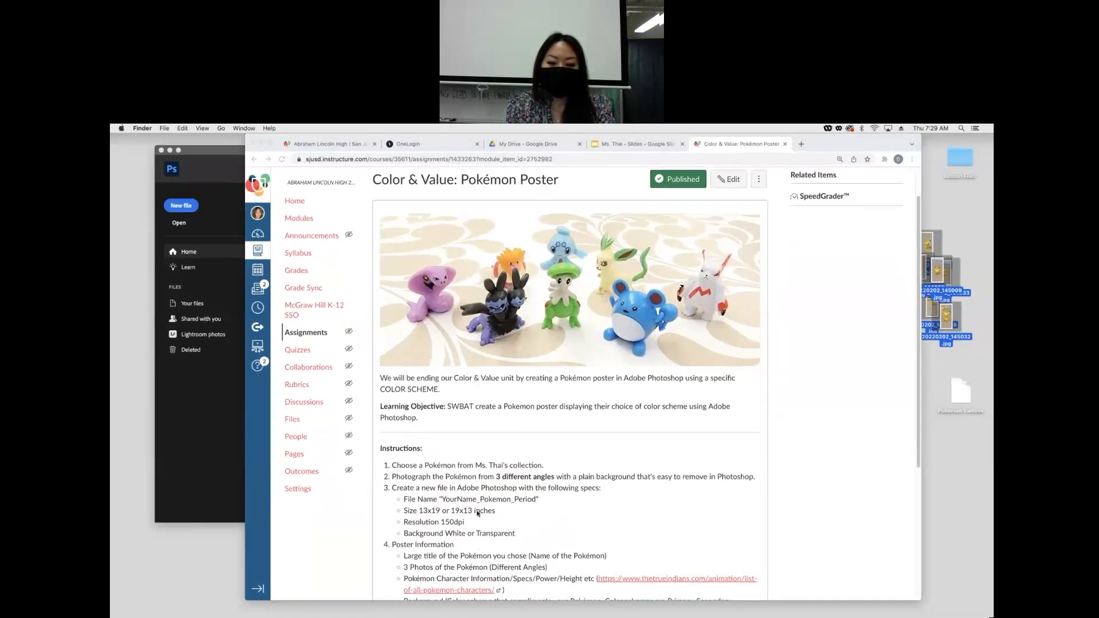
pyautogui.click(455, 501)
pyautogui.moveTo(442, 499); pyautogui.dragTo(535, 502)
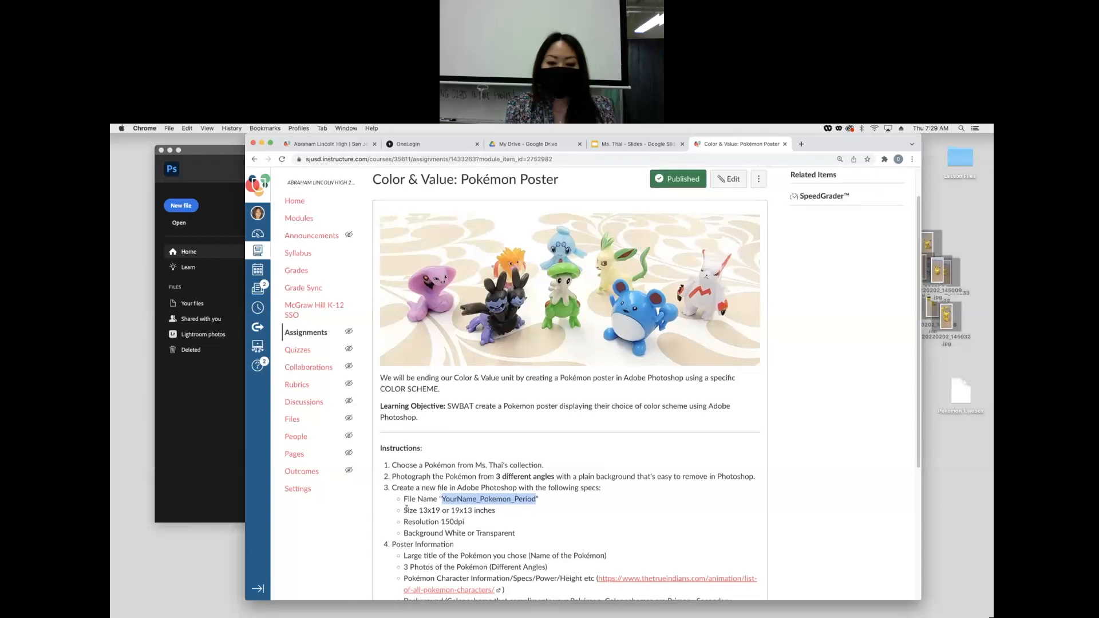
pyautogui.scroll(-1, 427, 504)
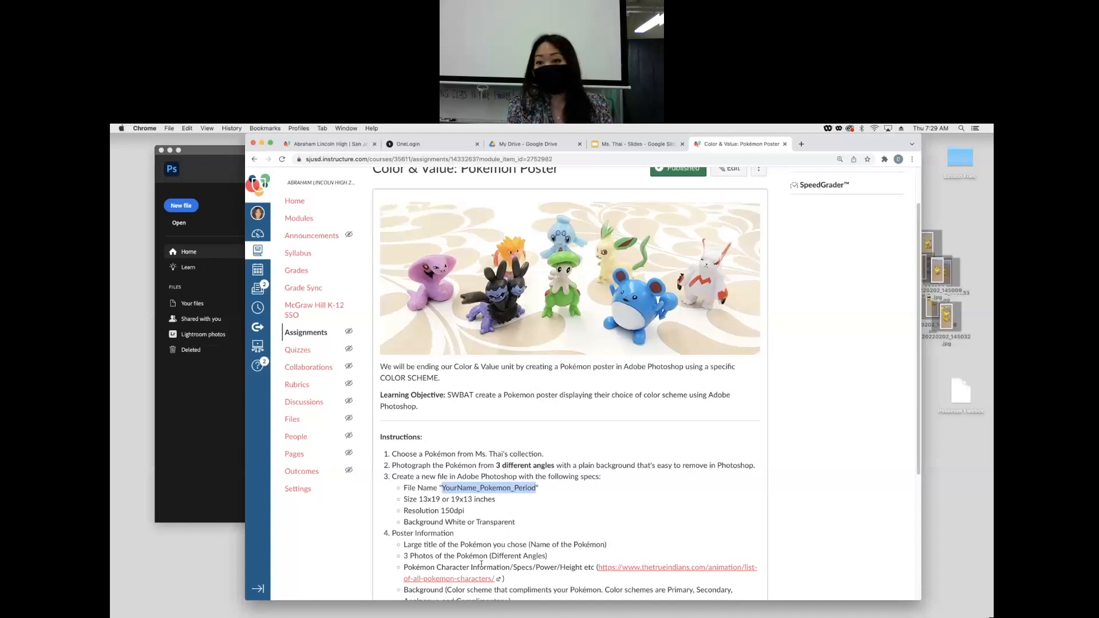
pyautogui.scroll(-2, 482, 555)
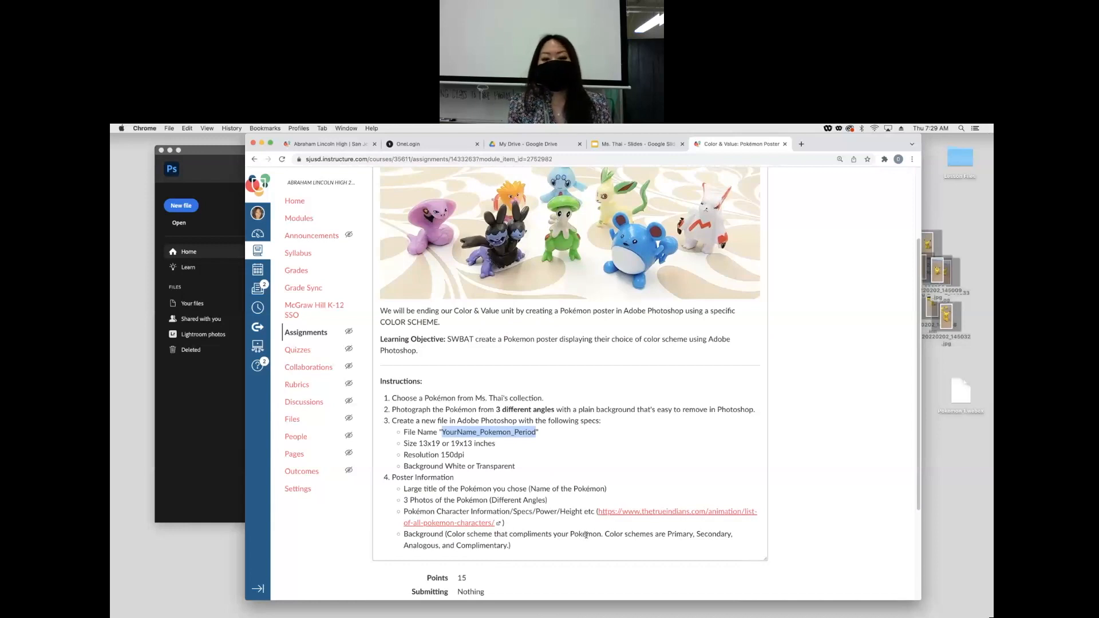
pyautogui.scroll(-1, 594, 484)
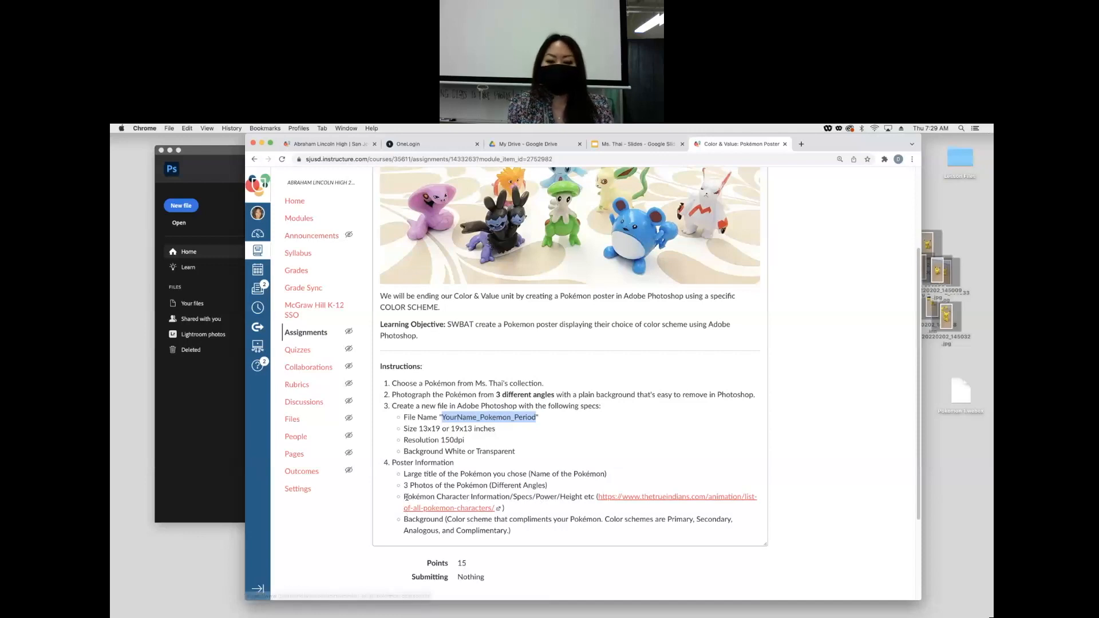
pyautogui.moveTo(405, 497); pyautogui.dragTo(610, 531)
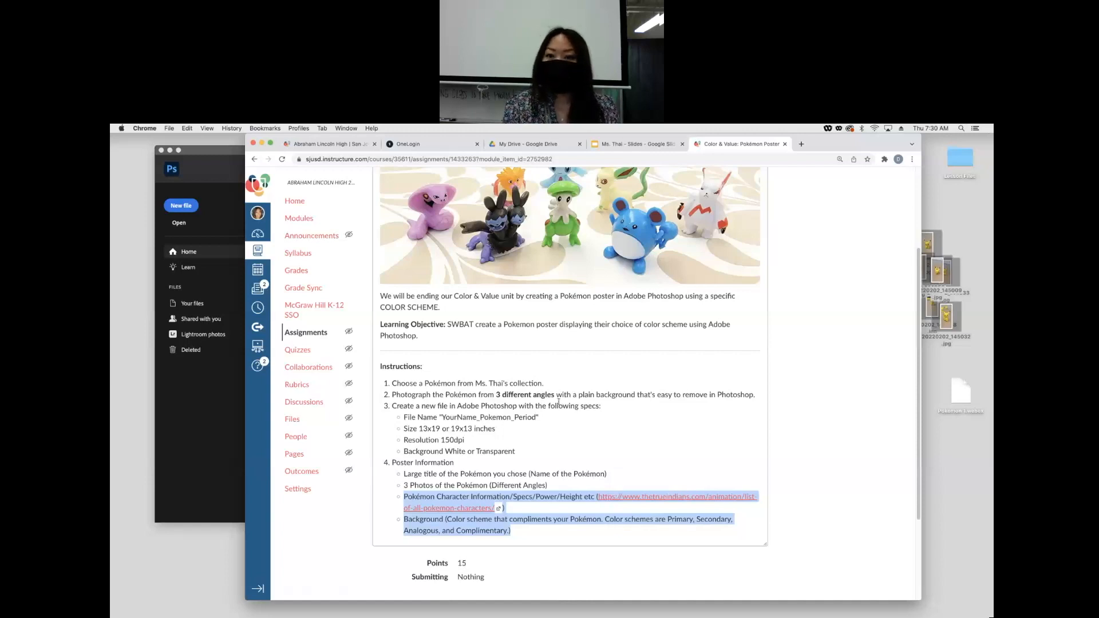
# - Start a new Photoshop document and name it YourName_Pokemon_Period
pyautogui.click(261, 144)
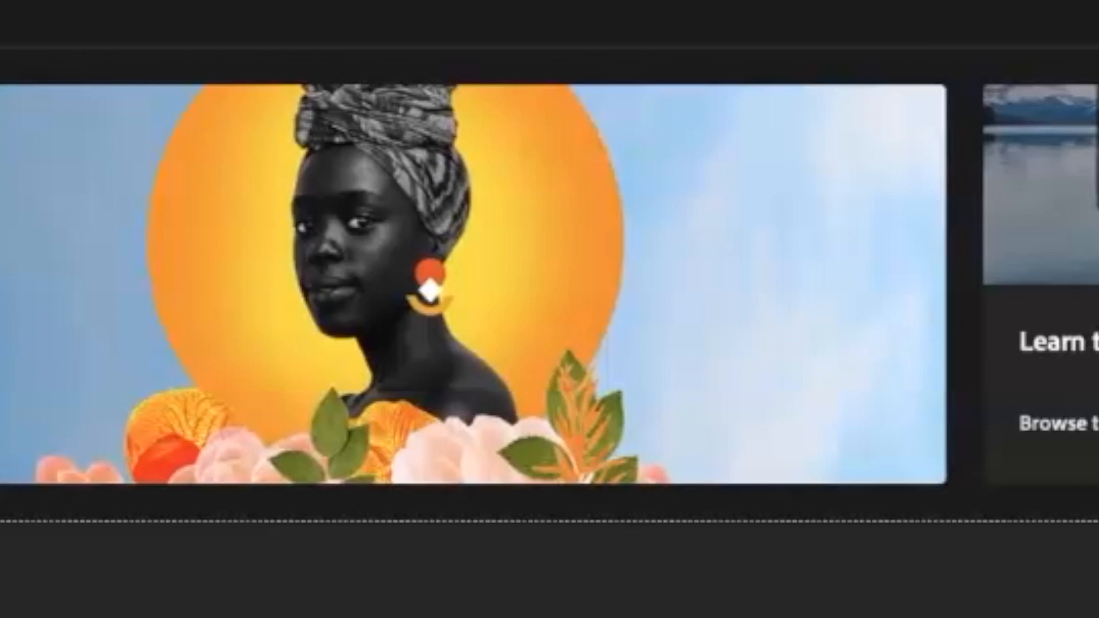
pyautogui.press('super+n')
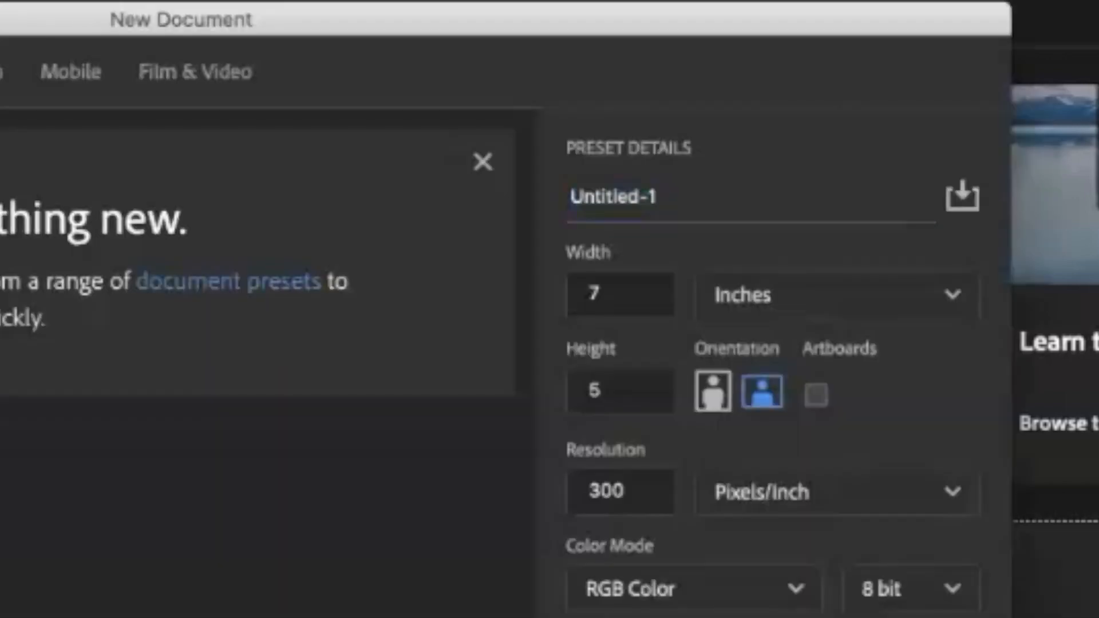
pyautogui.click(657, 189)
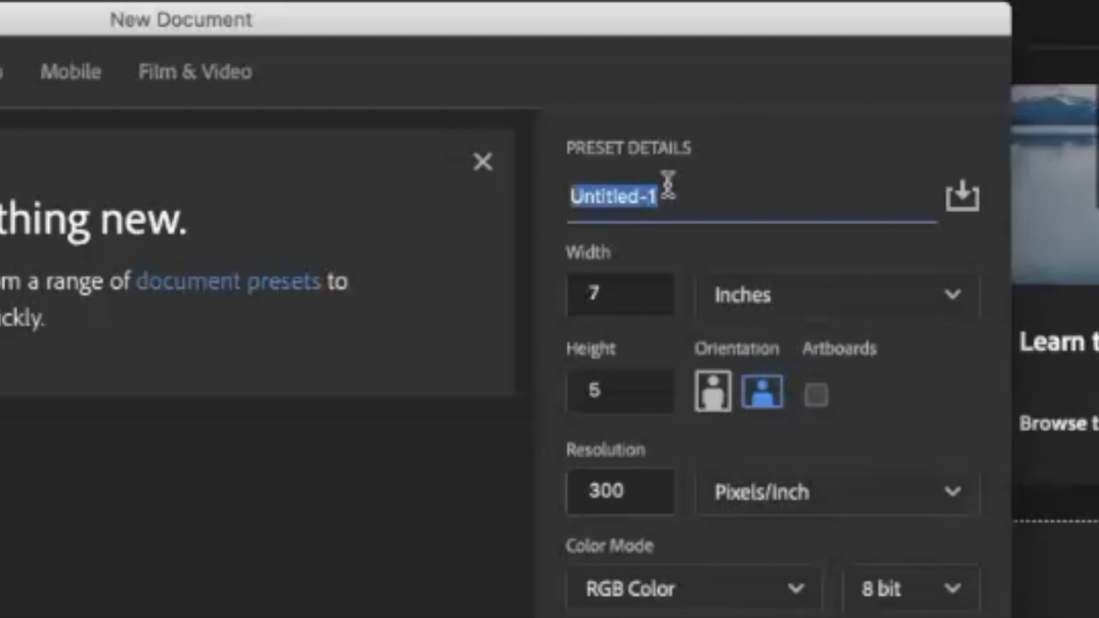
pyautogui.write('Your')
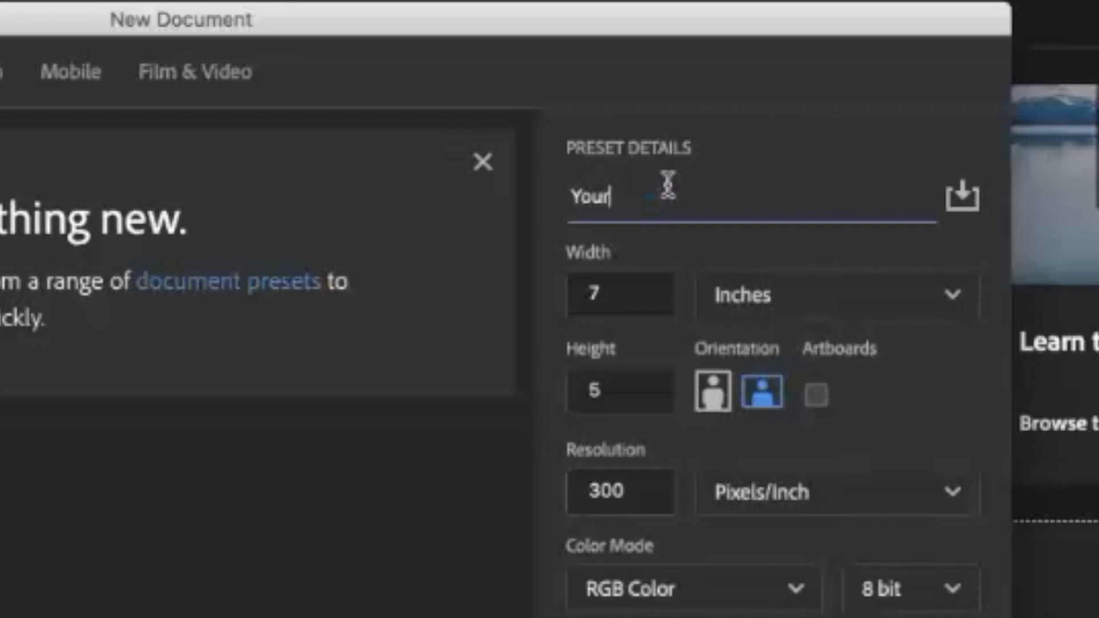
pyautogui.write('Name_Poke')
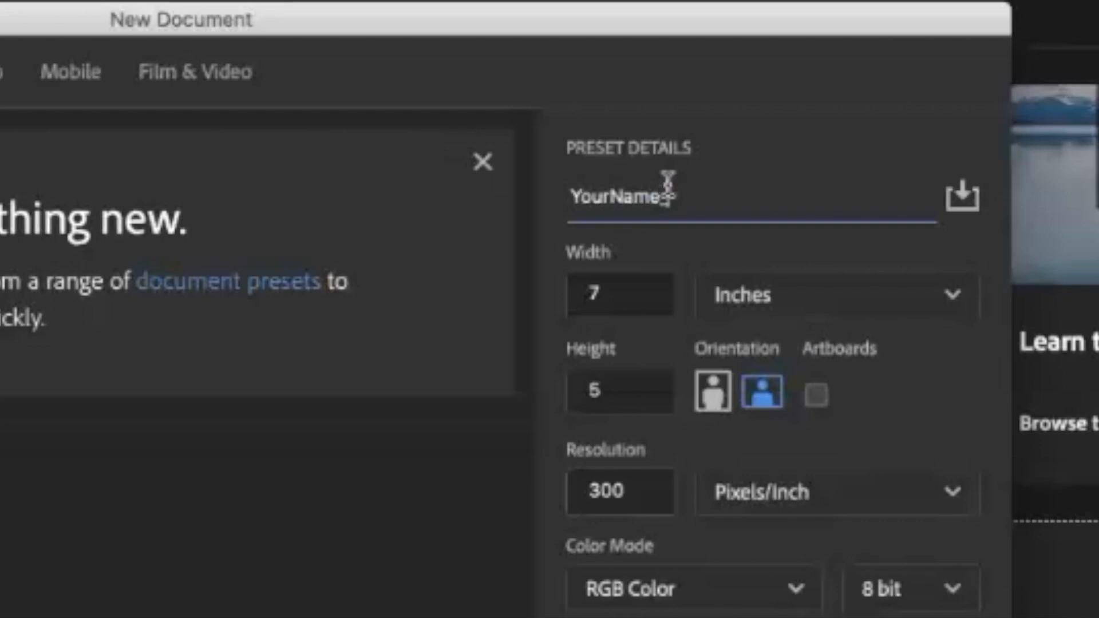
pyautogui.write('mon')
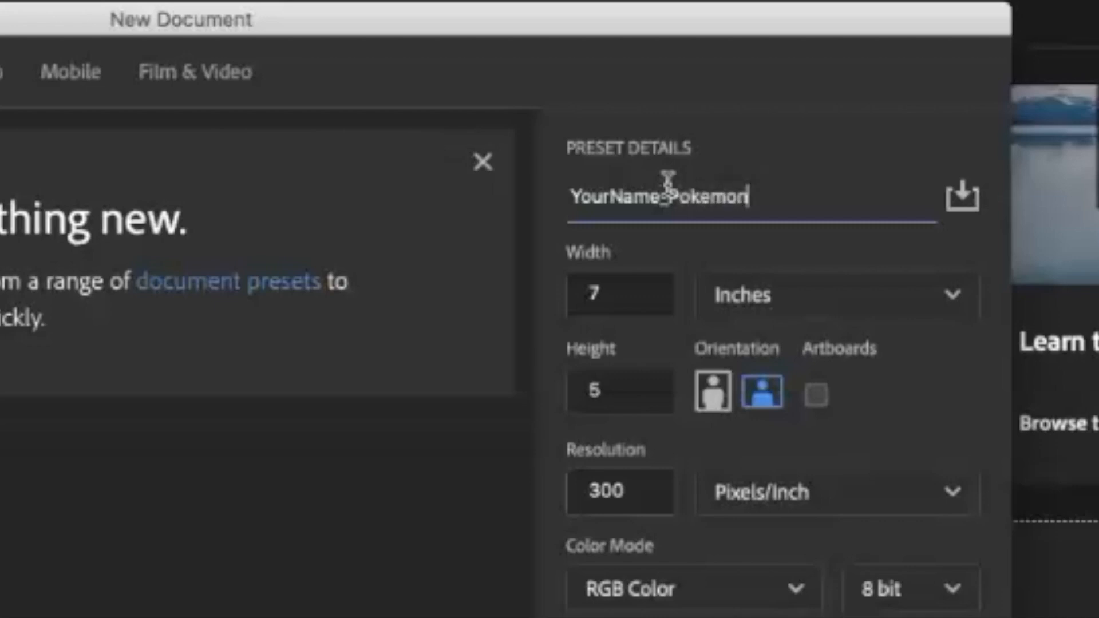
pyautogui.write('_Period')
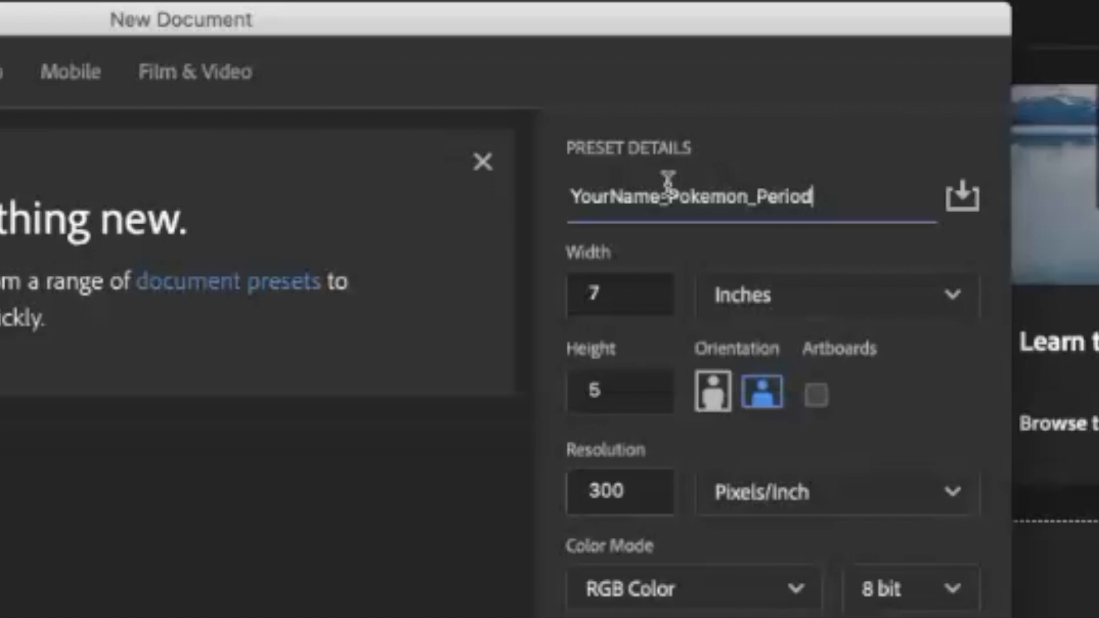
# - Set the document width to 13 inches
pyautogui.click(624, 294)
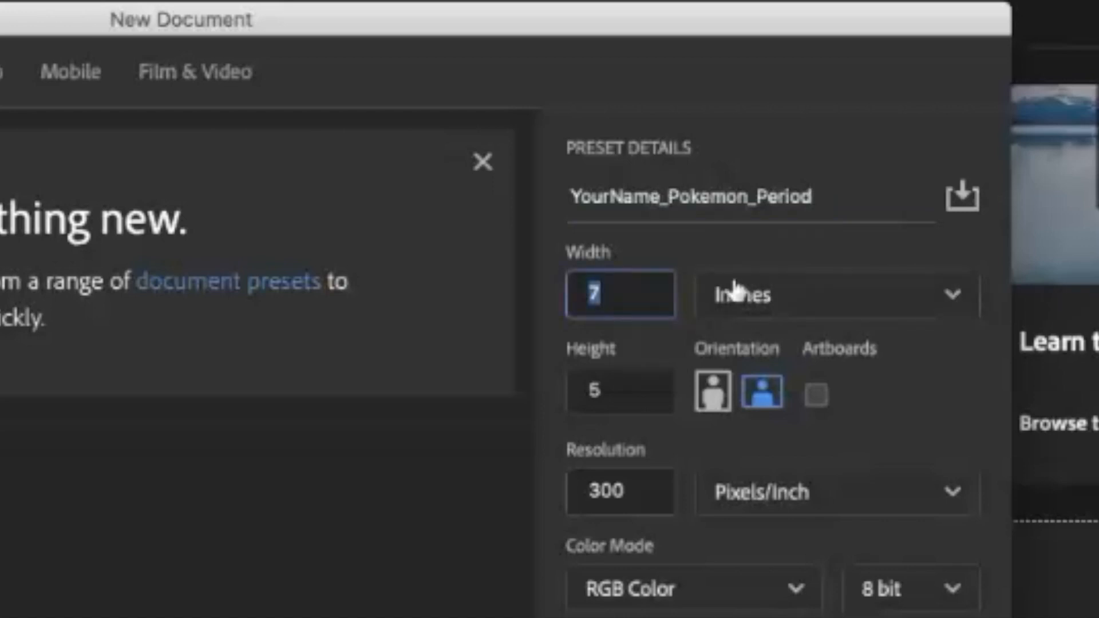
pyautogui.click(953, 297)
pyautogui.click(769, 413)
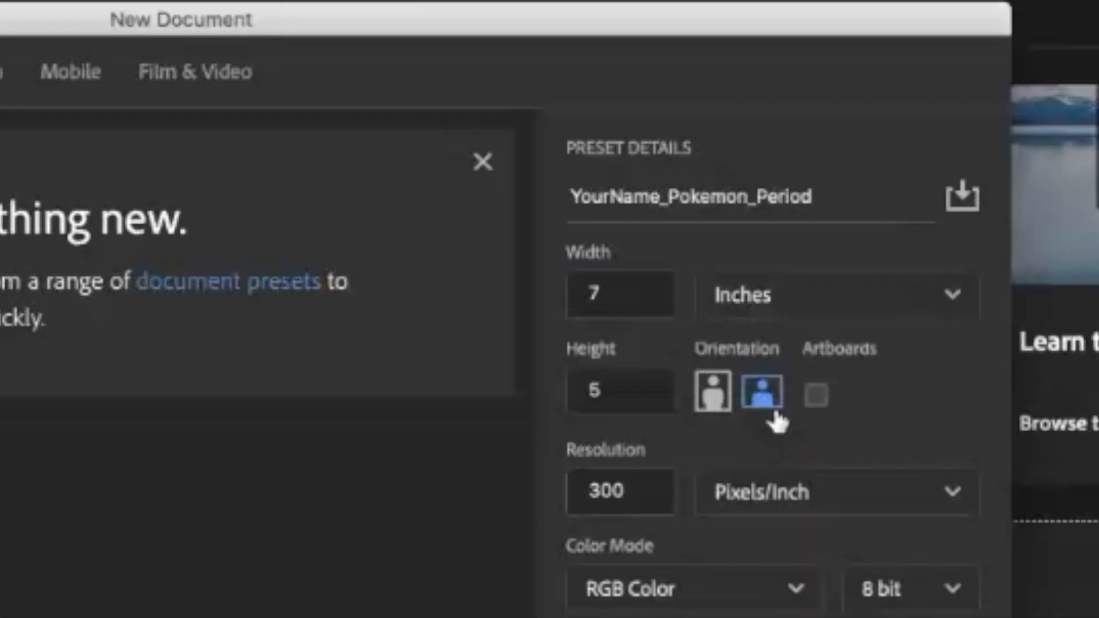
pyautogui.click(619, 294)
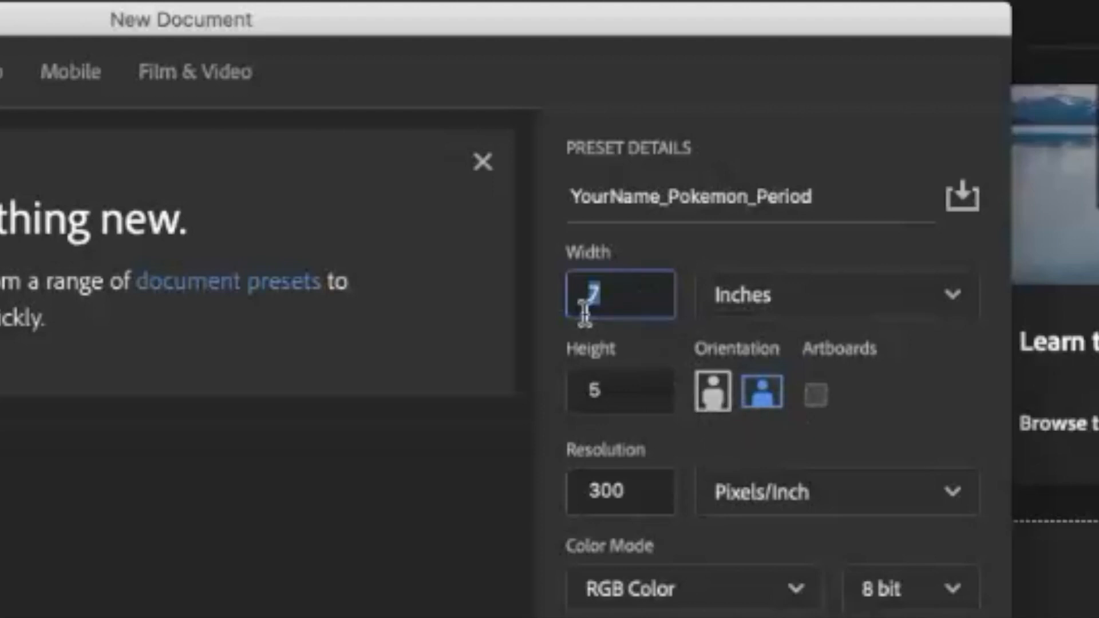
pyautogui.write('13')
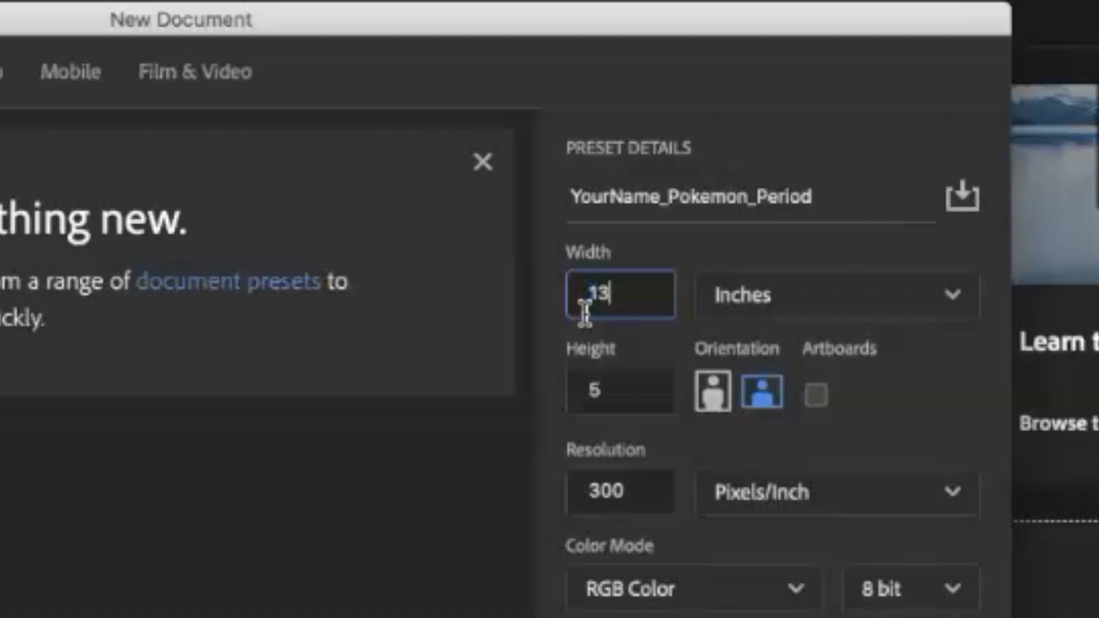
# - Set the height to 19 inches and switch the orientation to landscape
pyautogui.click(585, 386)
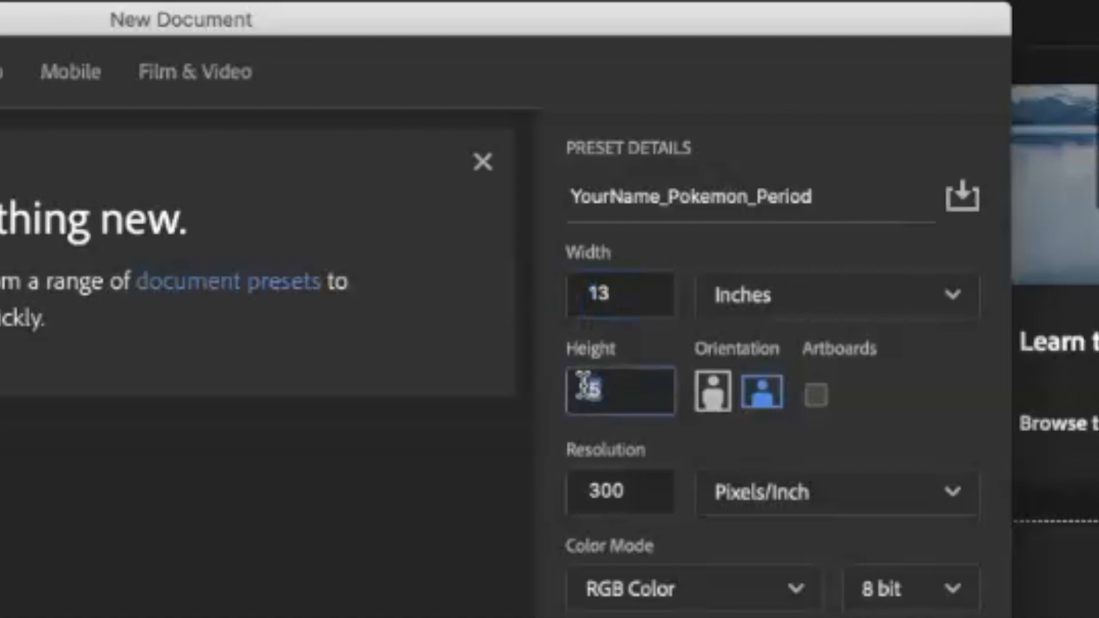
pyautogui.write('198')
pyautogui.press('BackSpace')
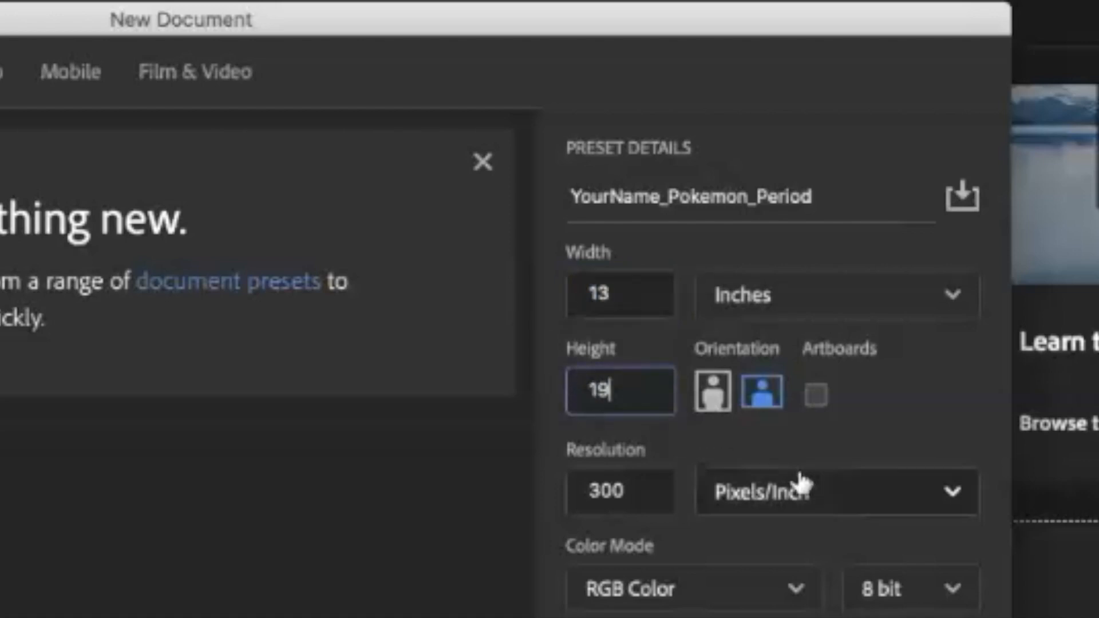
pyautogui.click(859, 430)
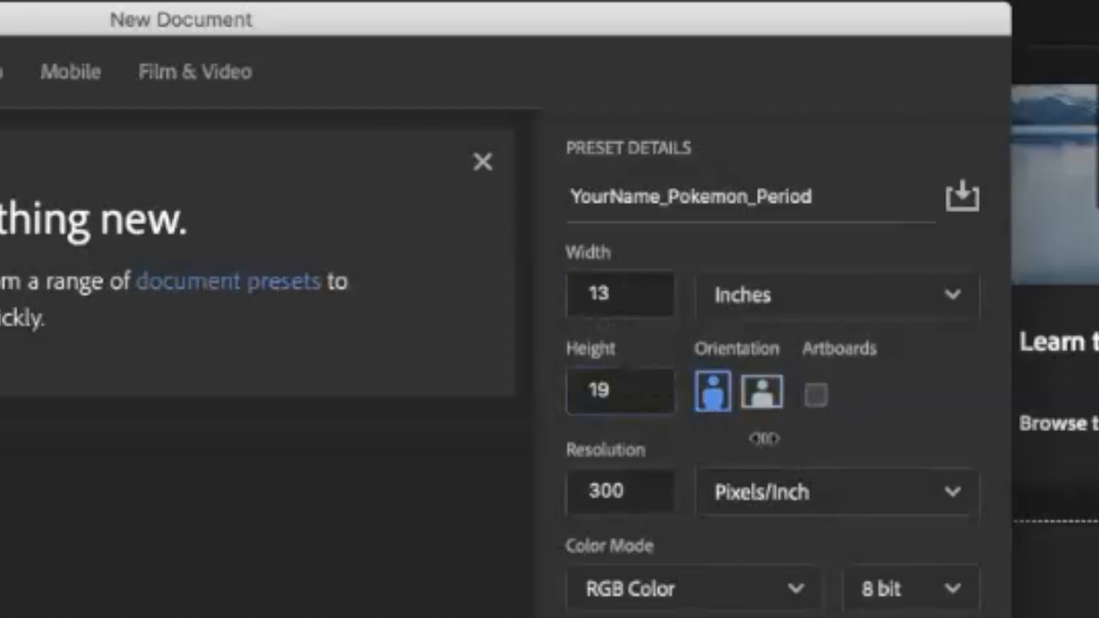
pyautogui.click(764, 399)
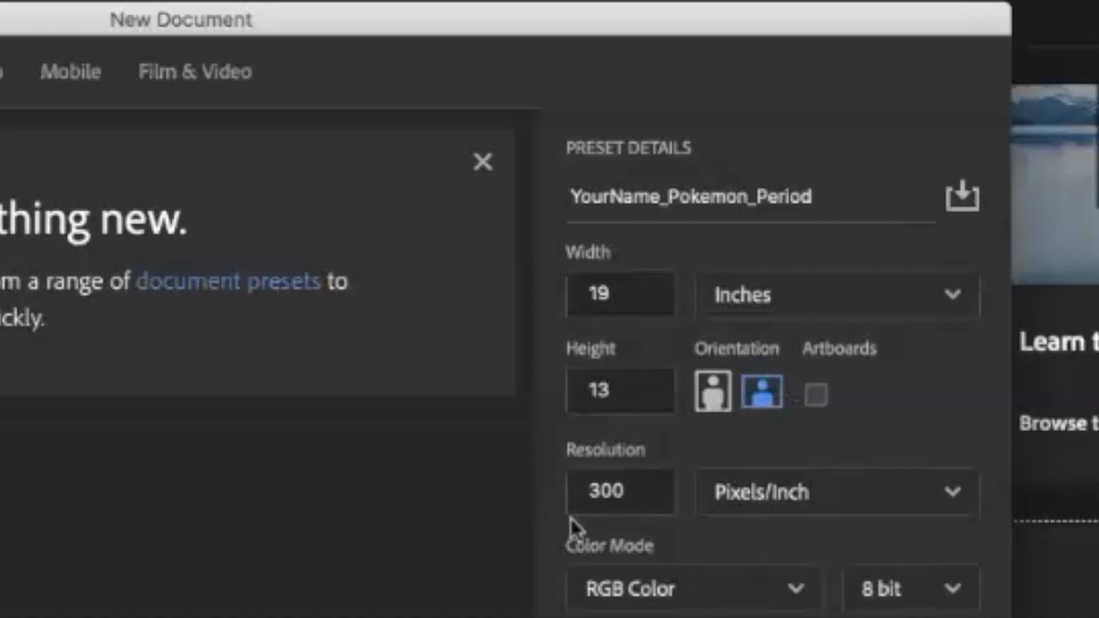
# - Set the resolution to 150 pixels/inch and create the document
pyautogui.moveTo(626, 491); pyautogui.dragTo(562, 498)
pyautogui.write('150')
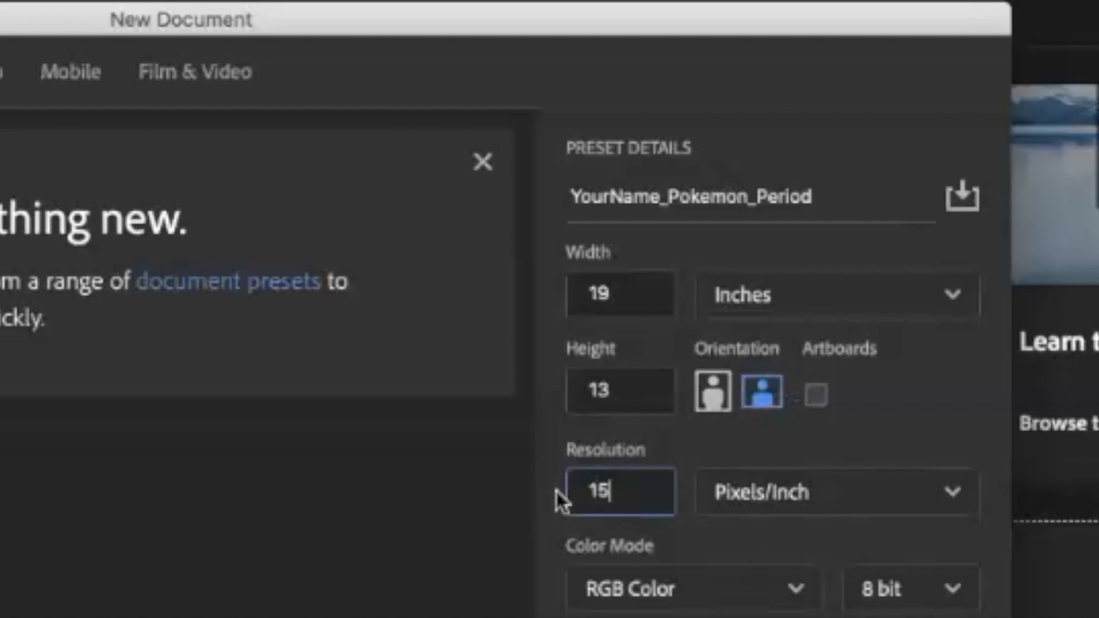
pyautogui.click(710, 463)
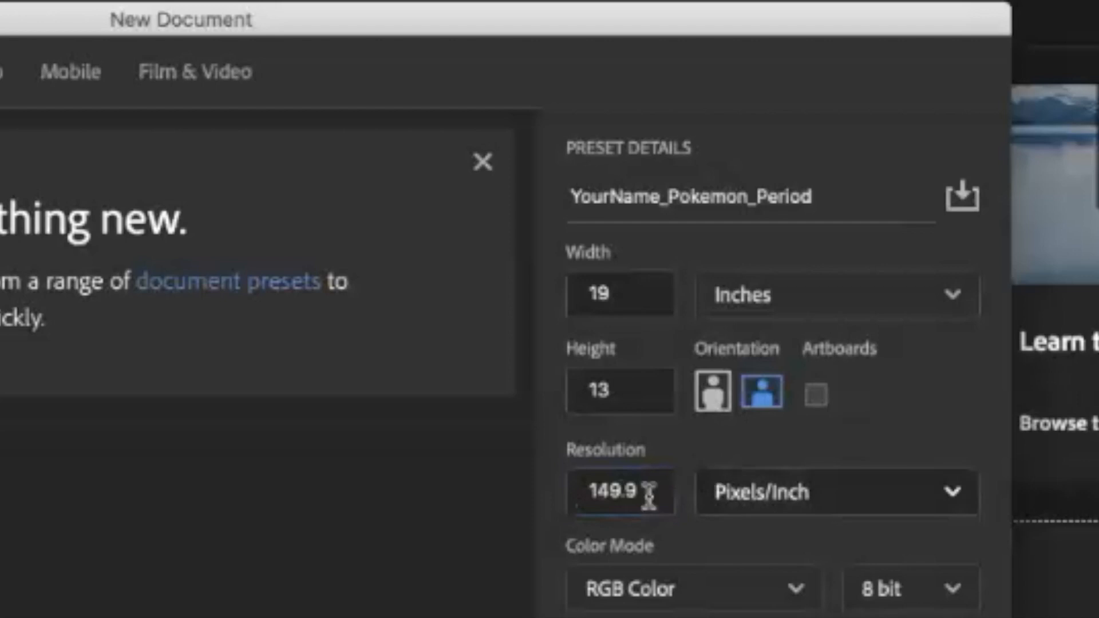
pyautogui.doubleClick(636, 500)
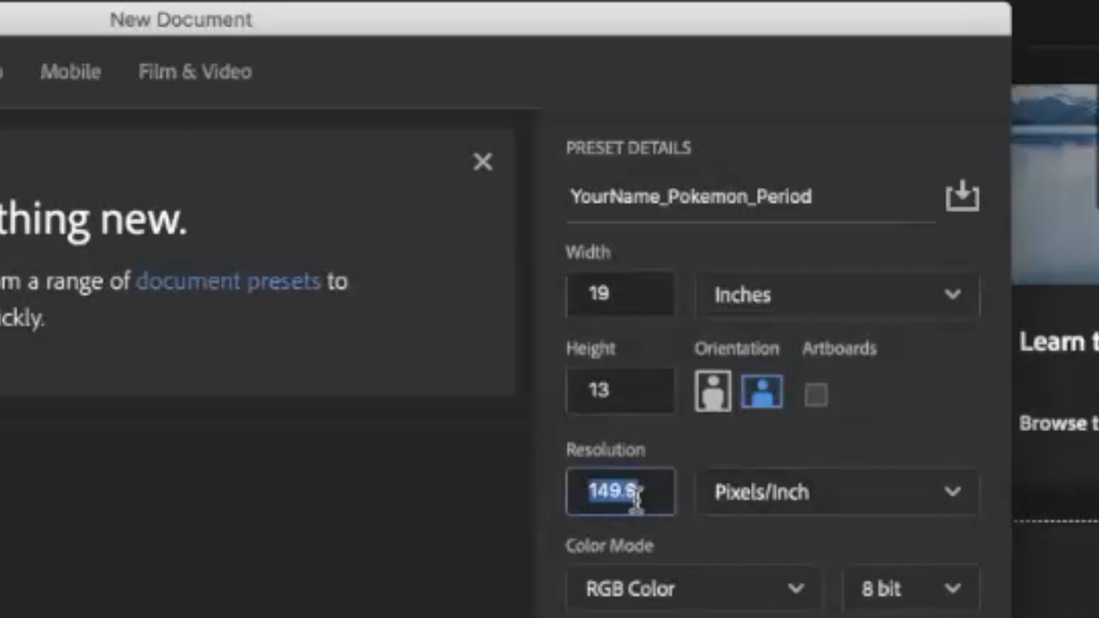
pyautogui.write('150')
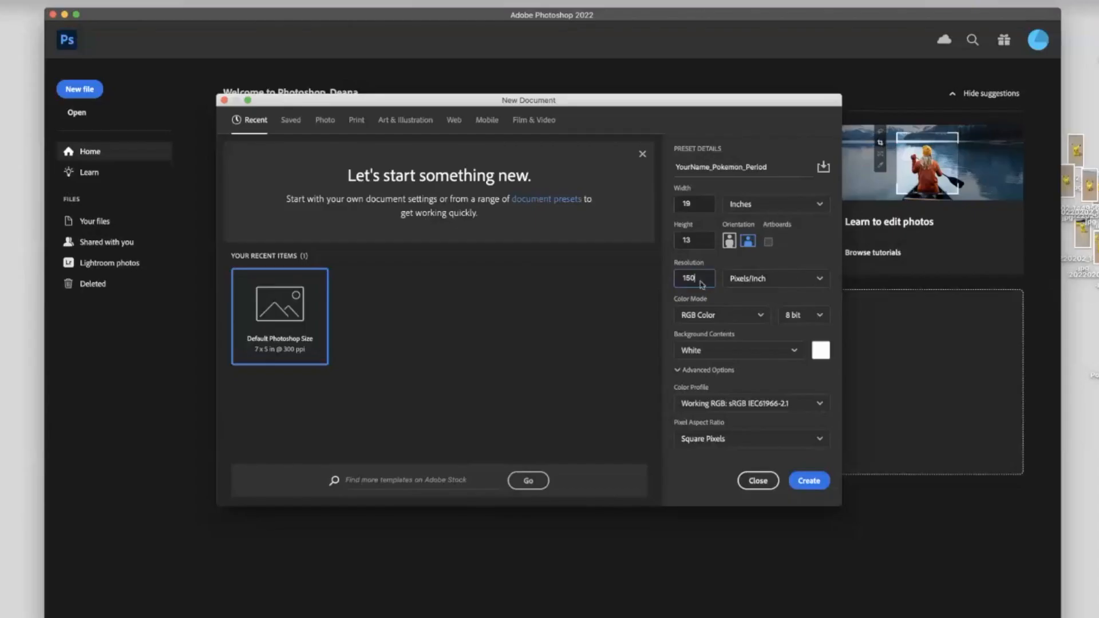
pyautogui.press('Return')
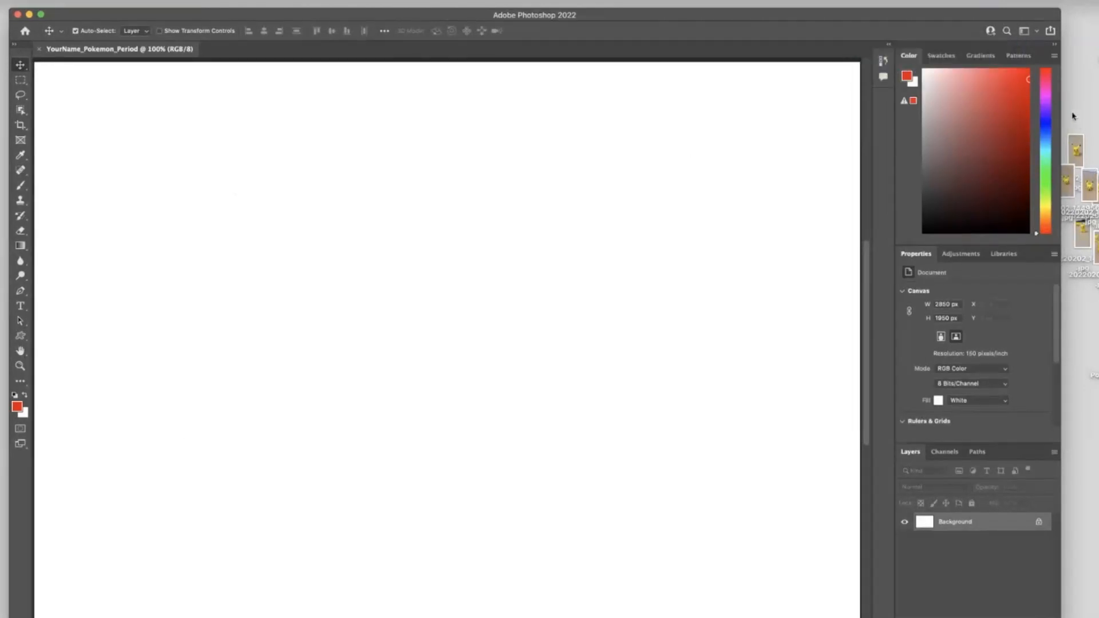
# - Place the six Pikachu photos from the desktop into the document, committing each placement
pyautogui.moveTo(1075, 121); pyautogui.dragTo(1096, 279)
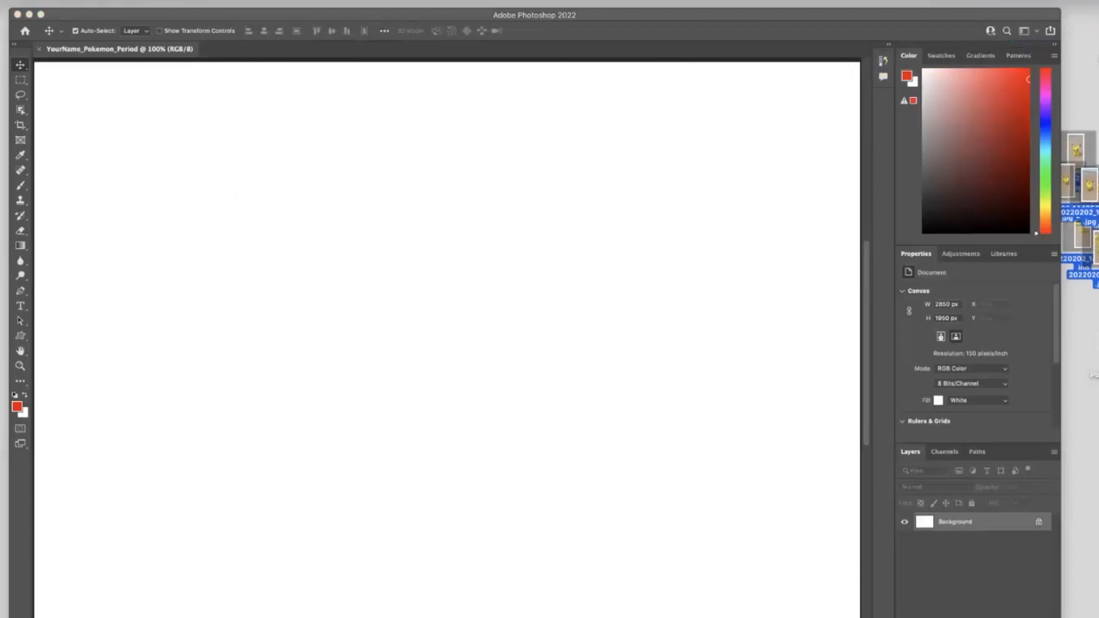
pyautogui.moveTo(1093, 244); pyautogui.dragTo(646, 293)
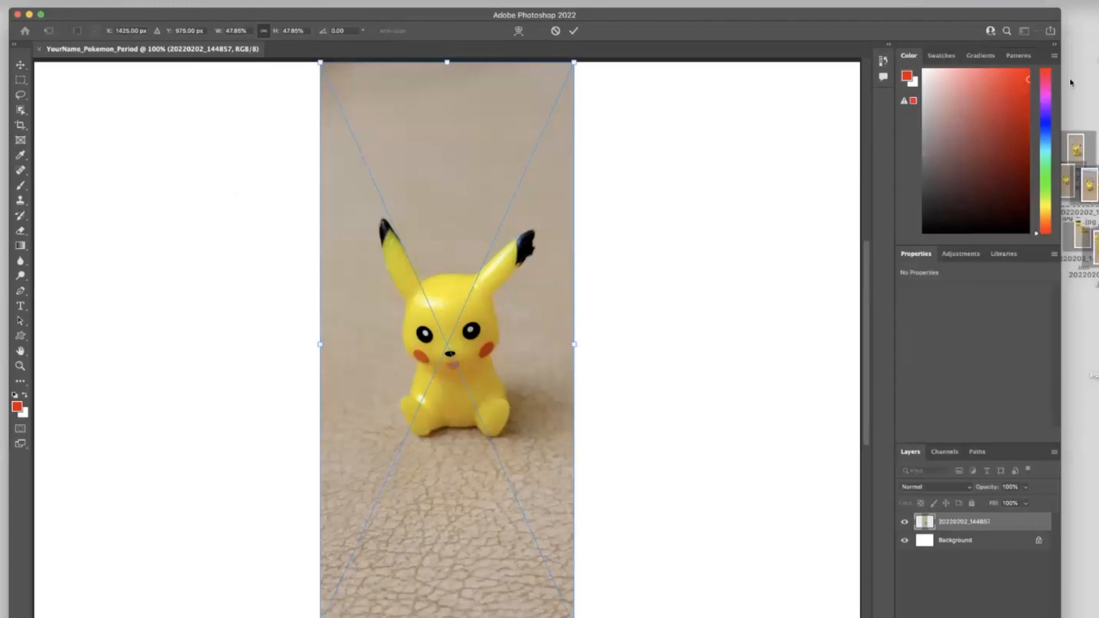
pyautogui.press('Return')
pyautogui.press('Return')
pyautogui.press('Return')
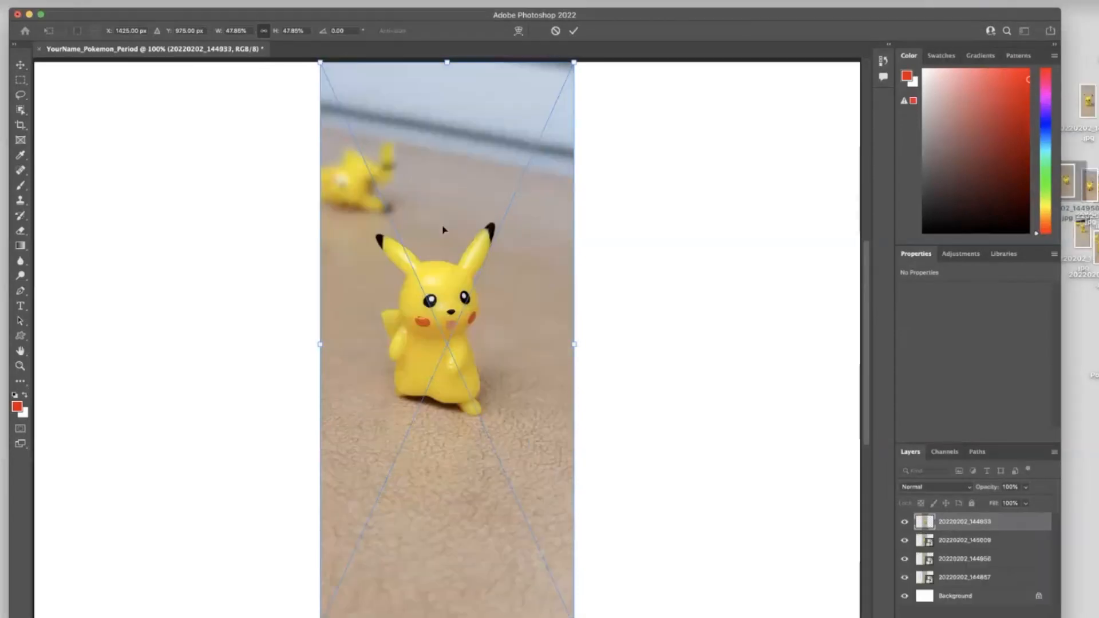
pyautogui.press('Return')
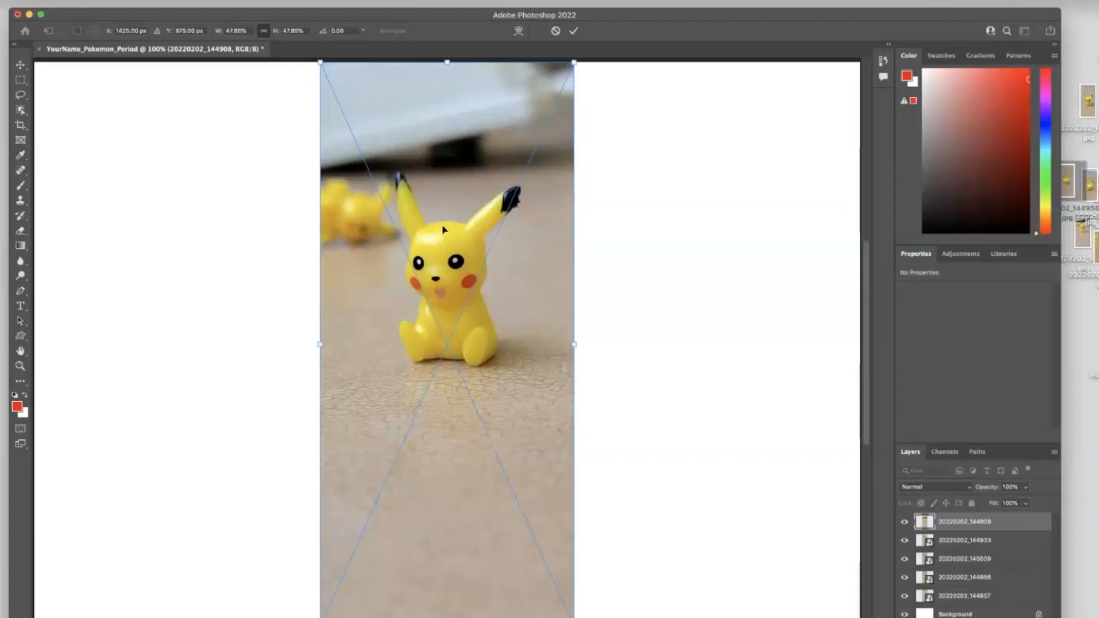
pyautogui.press('Return')
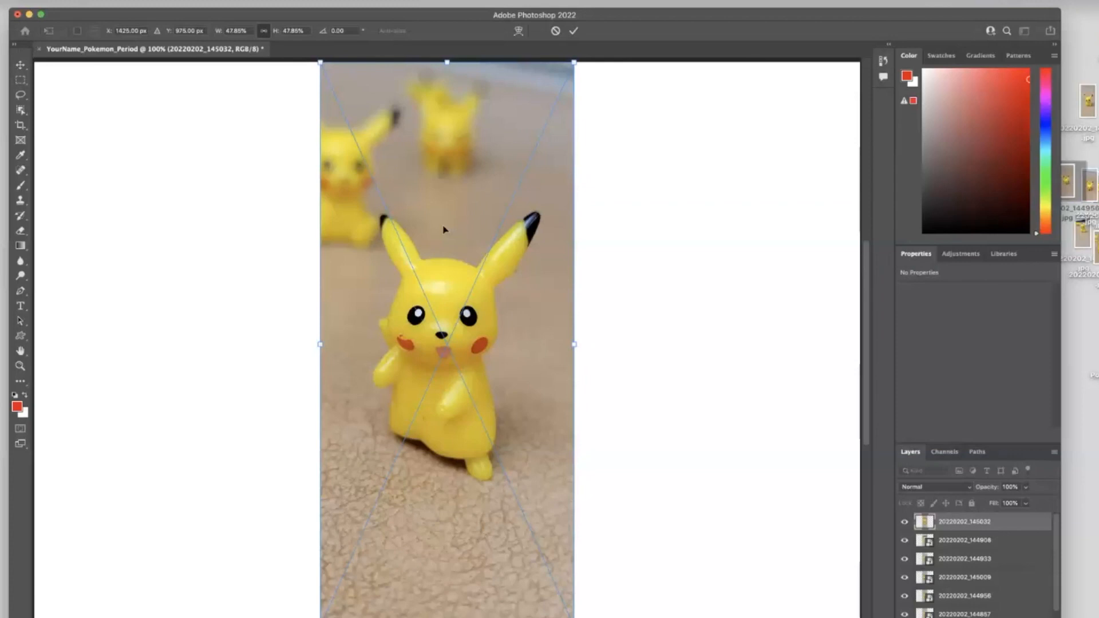
pyautogui.press('Return')
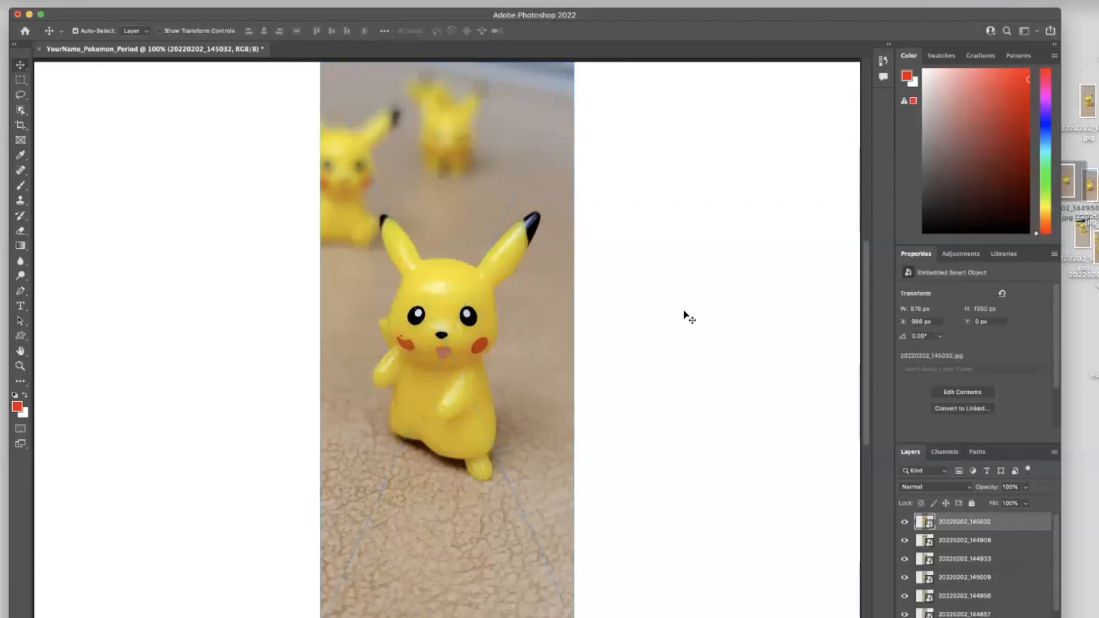
# - Rasterize each of the six placed photo layers
pyautogui.moveTo(1002, 453); pyautogui.dragTo(614, 210)
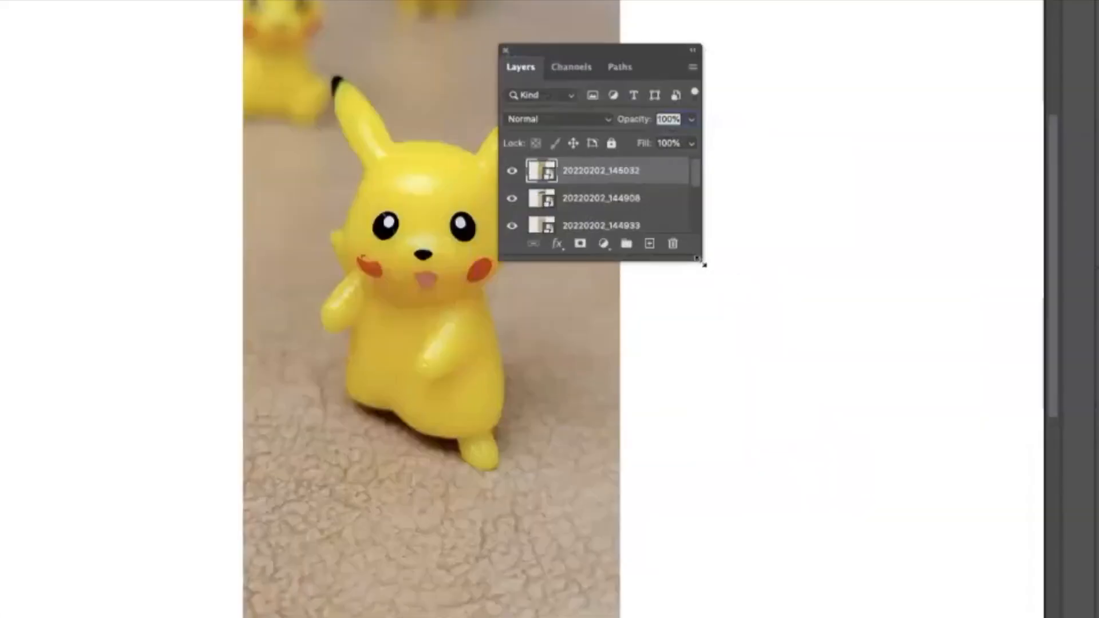
pyautogui.moveTo(703, 265); pyautogui.dragTo(773, 435)
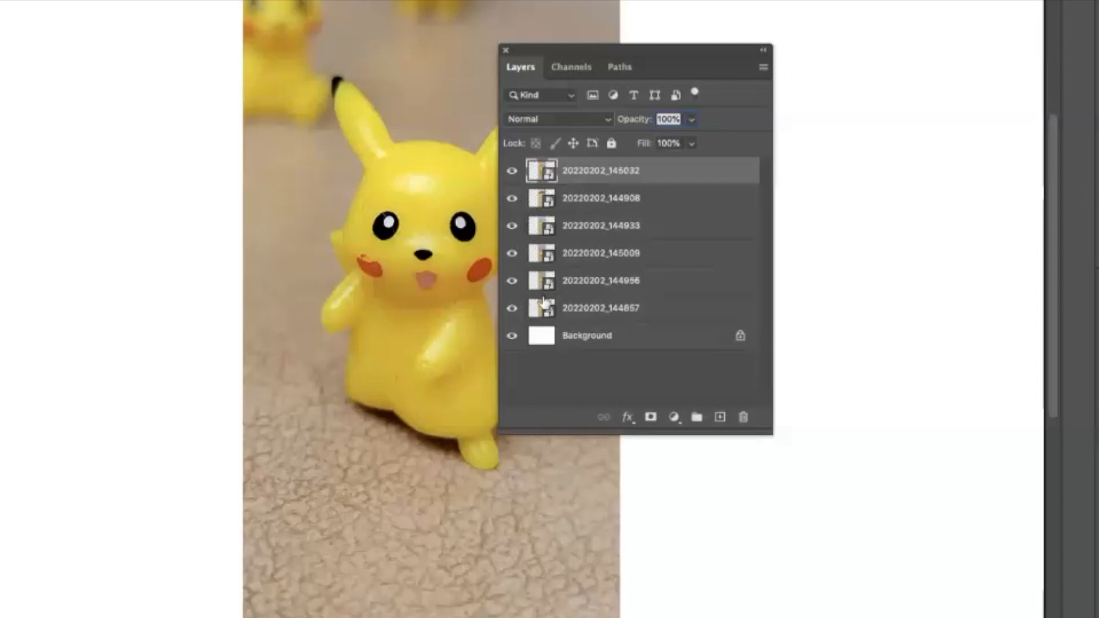
pyautogui.rightClick(668, 169)
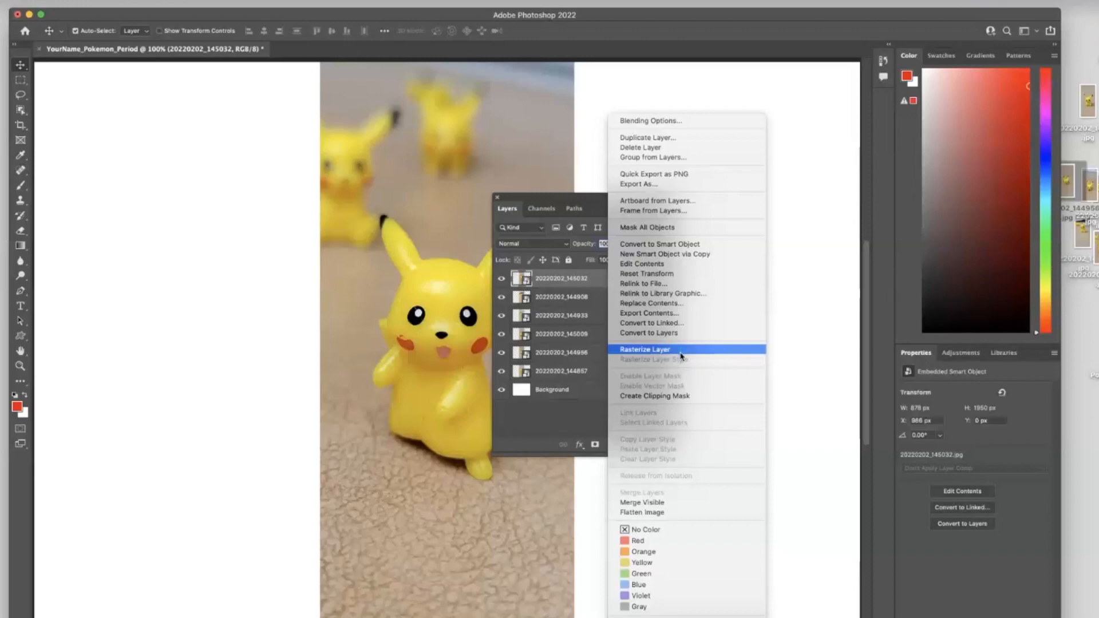
pyautogui.click(681, 356)
pyautogui.rightClick(604, 302)
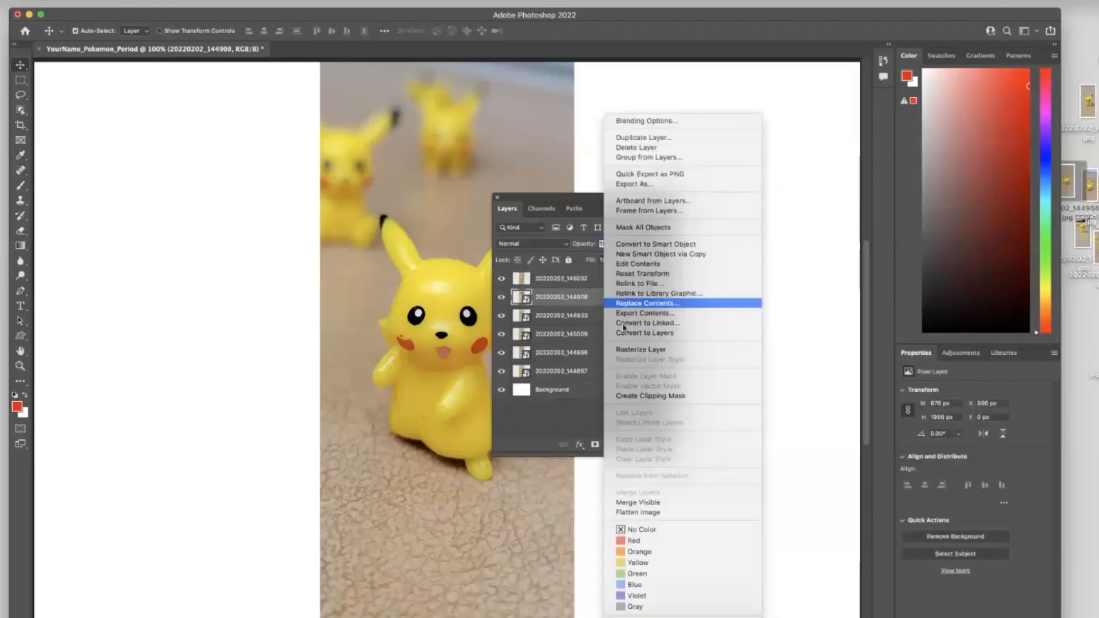
pyautogui.click(641, 350)
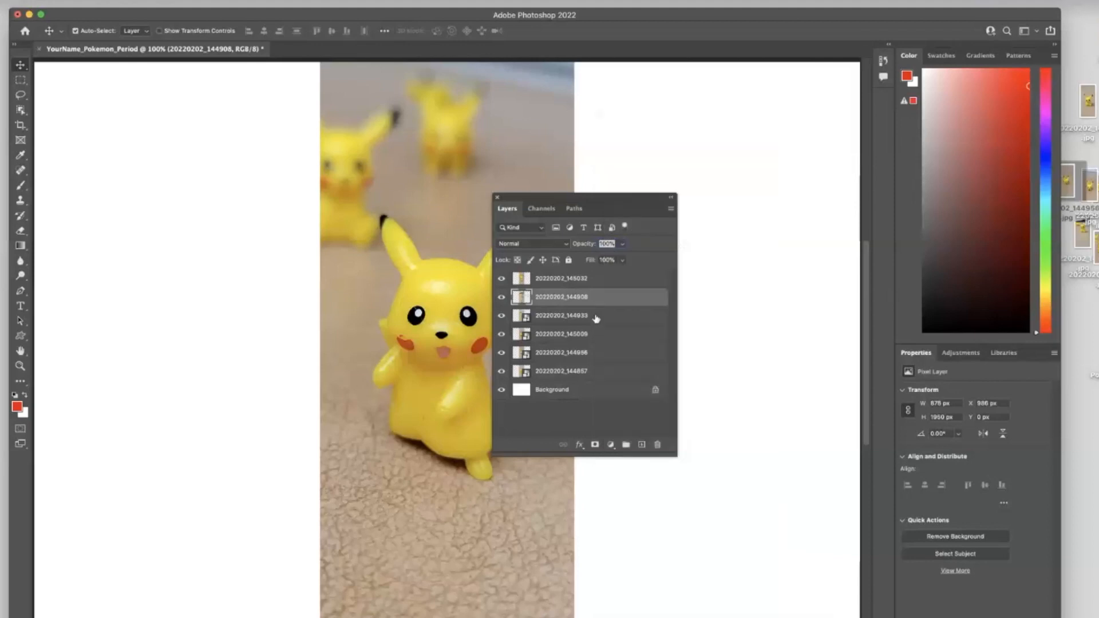
pyautogui.rightClick(595, 319)
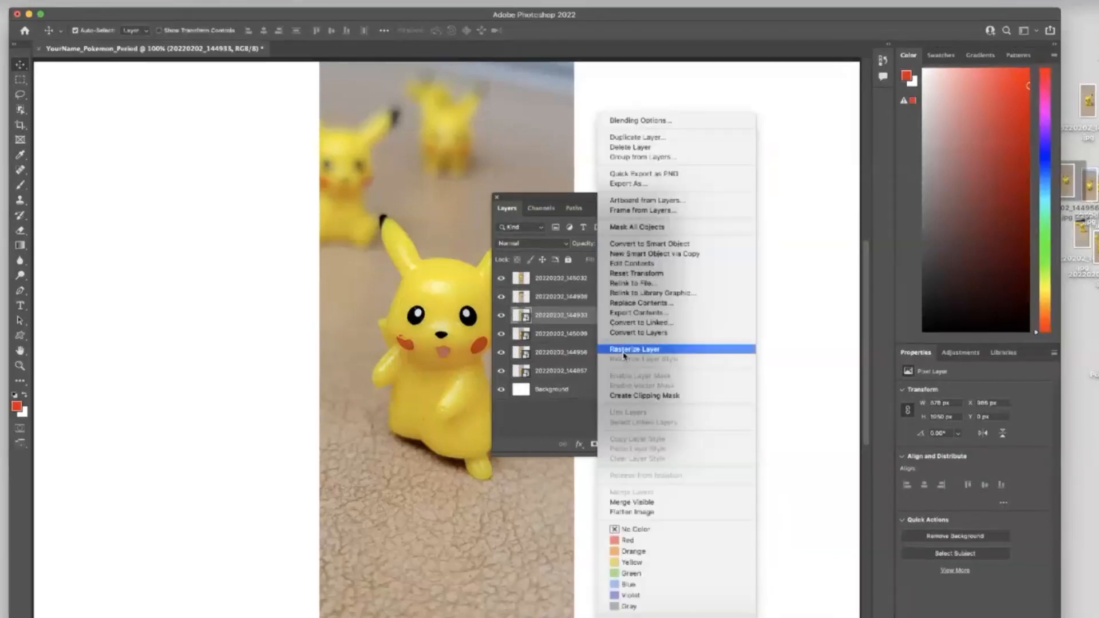
pyautogui.click(624, 350)
pyautogui.click(596, 334)
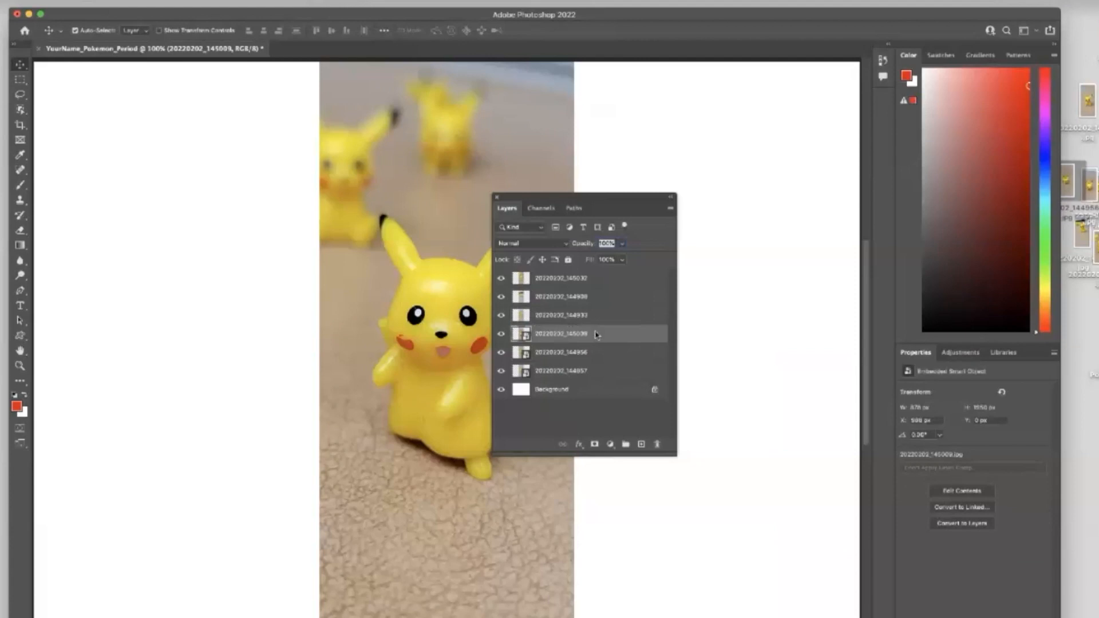
pyautogui.rightClick(596, 335)
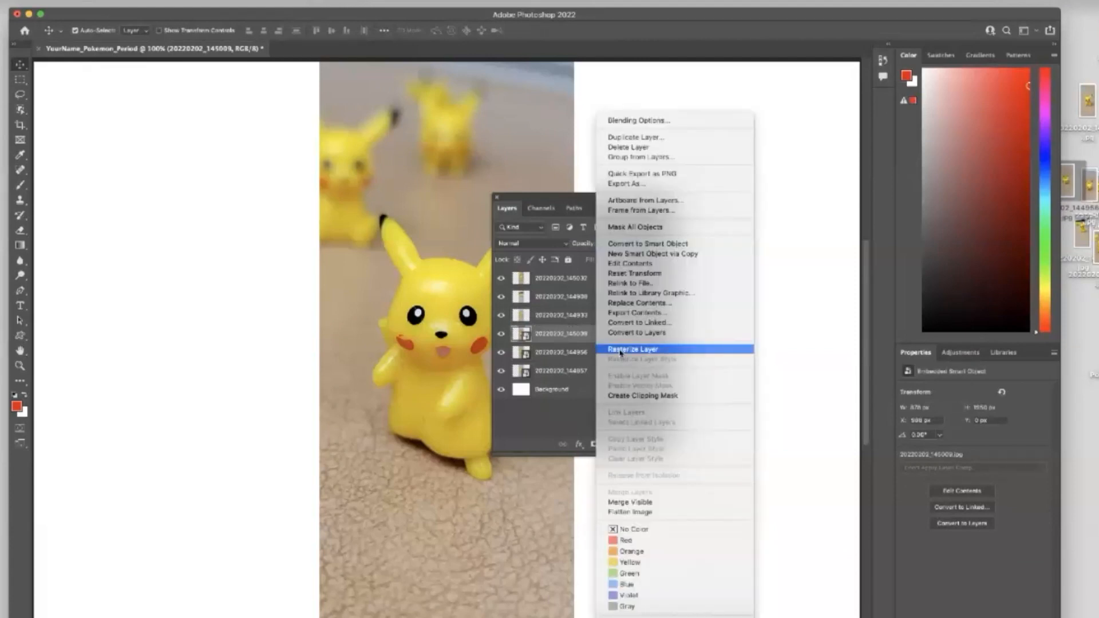
pyautogui.click(620, 351)
pyautogui.click(610, 352)
pyautogui.rightClick(610, 371)
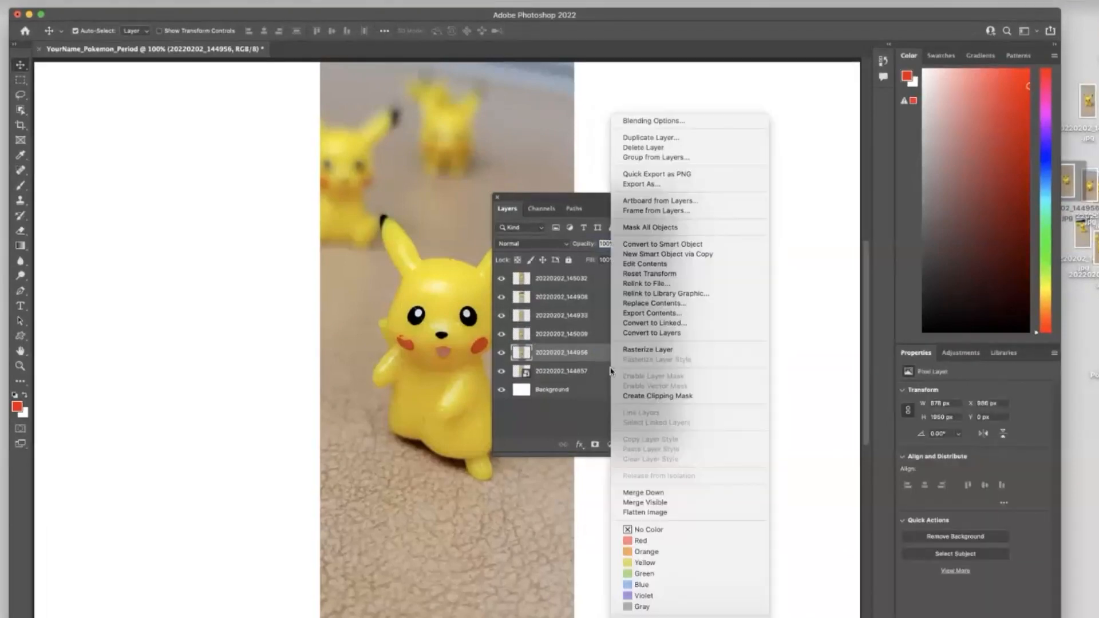
pyautogui.click(638, 350)
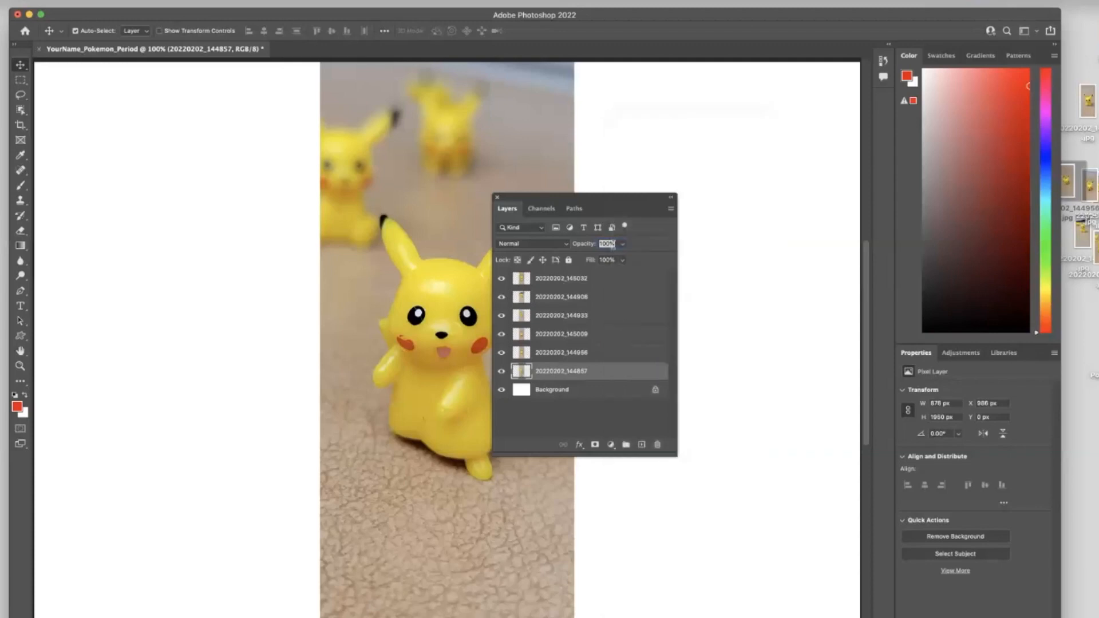
pyautogui.moveTo(630, 281); pyautogui.dragTo(908, 343)
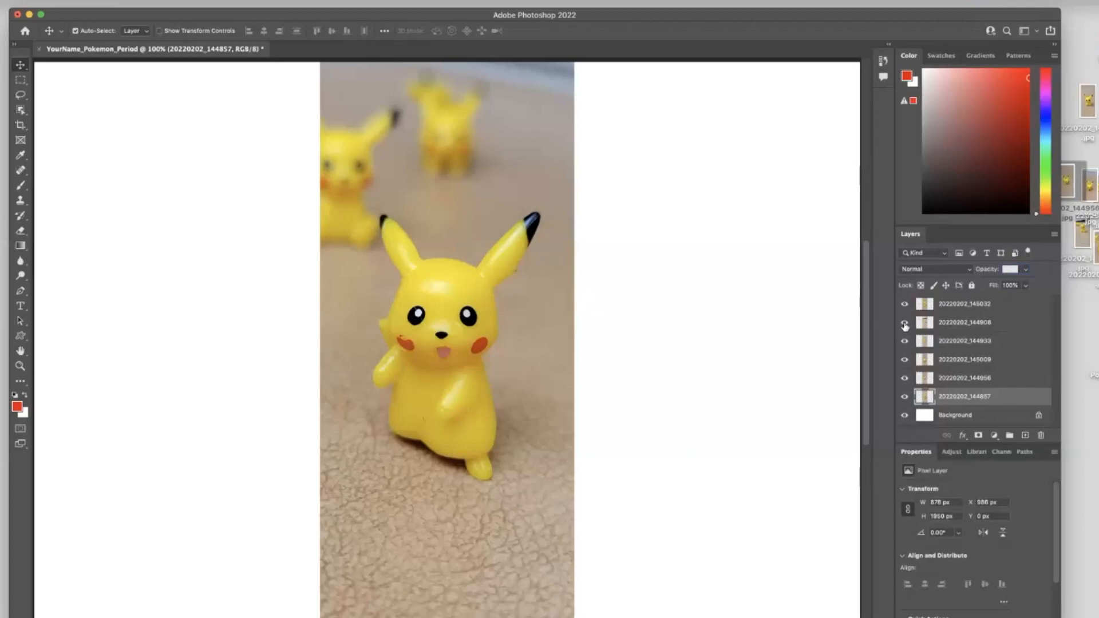
# - Hide the five lower photo layers, leaving only the top photo visible
pyautogui.moveTo(904, 323); pyautogui.dragTo(904, 398)
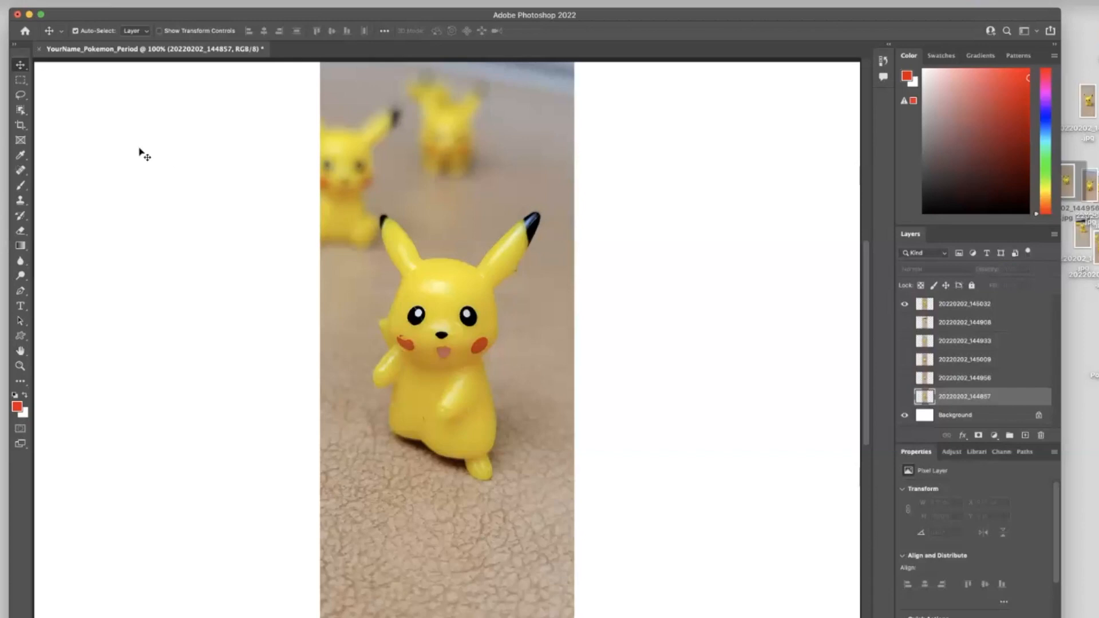
# - With the Polygonal Lasso, delete a polygonal background area above Pikachu's head on the top photo layer, then deselect
pyautogui.click(21, 95)
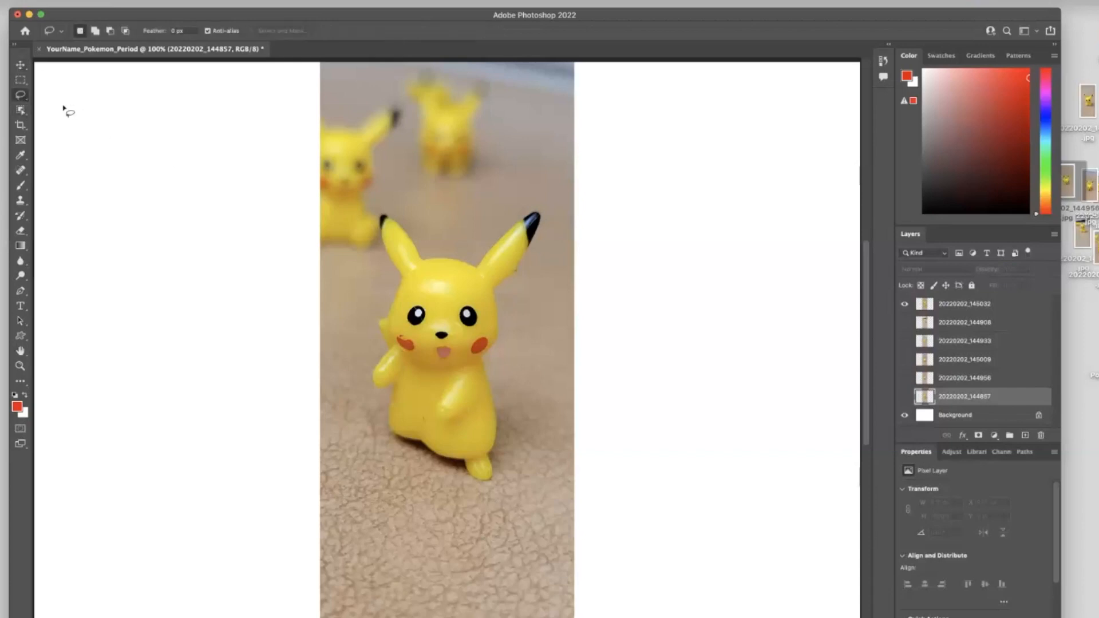
pyautogui.rightClick(22, 95)
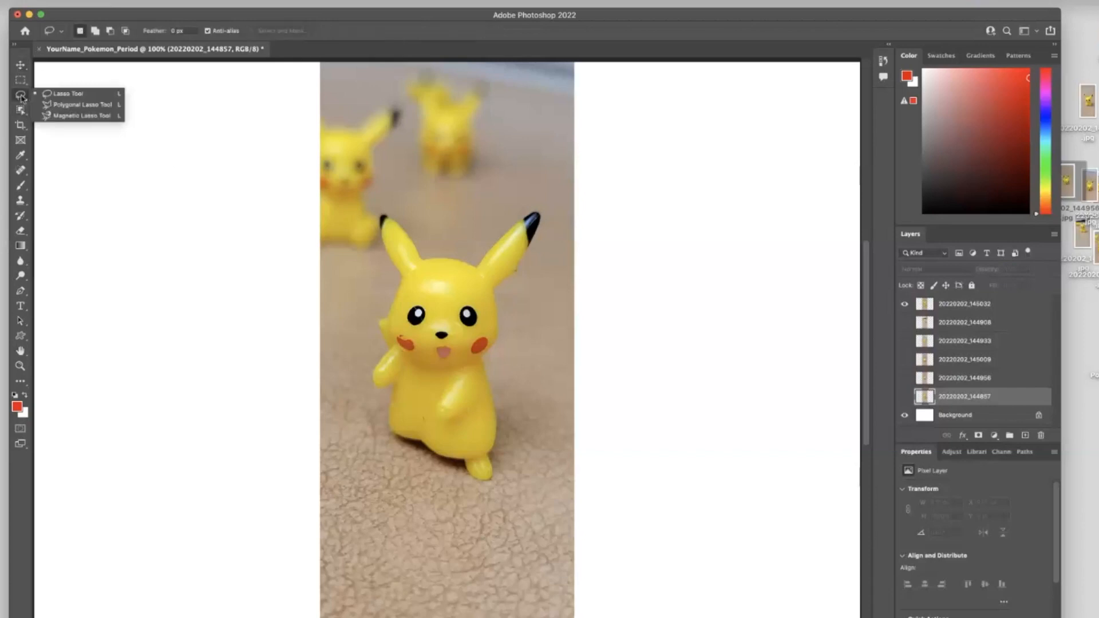
pyautogui.click(63, 105)
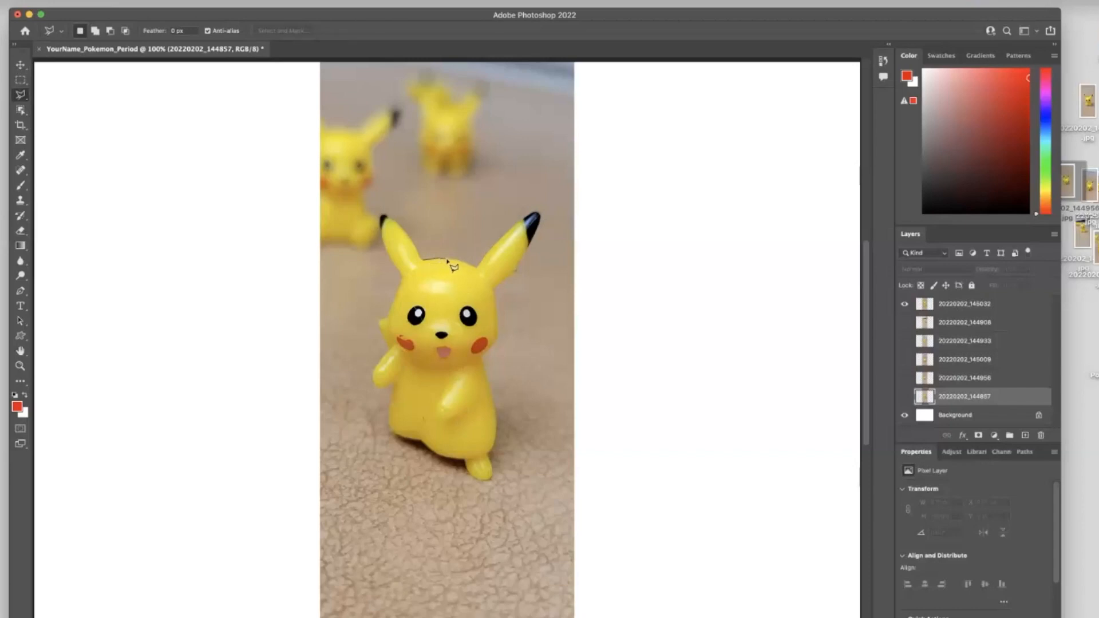
pyautogui.click(405, 189)
pyautogui.click(425, 263)
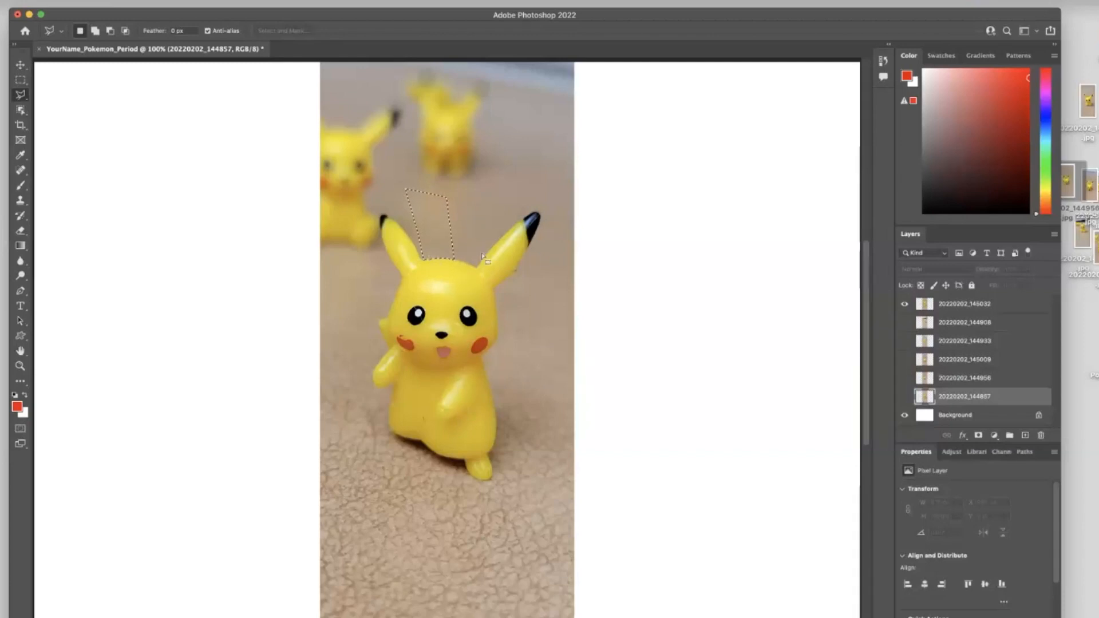
pyautogui.click(951, 305)
pyautogui.press('Delete')
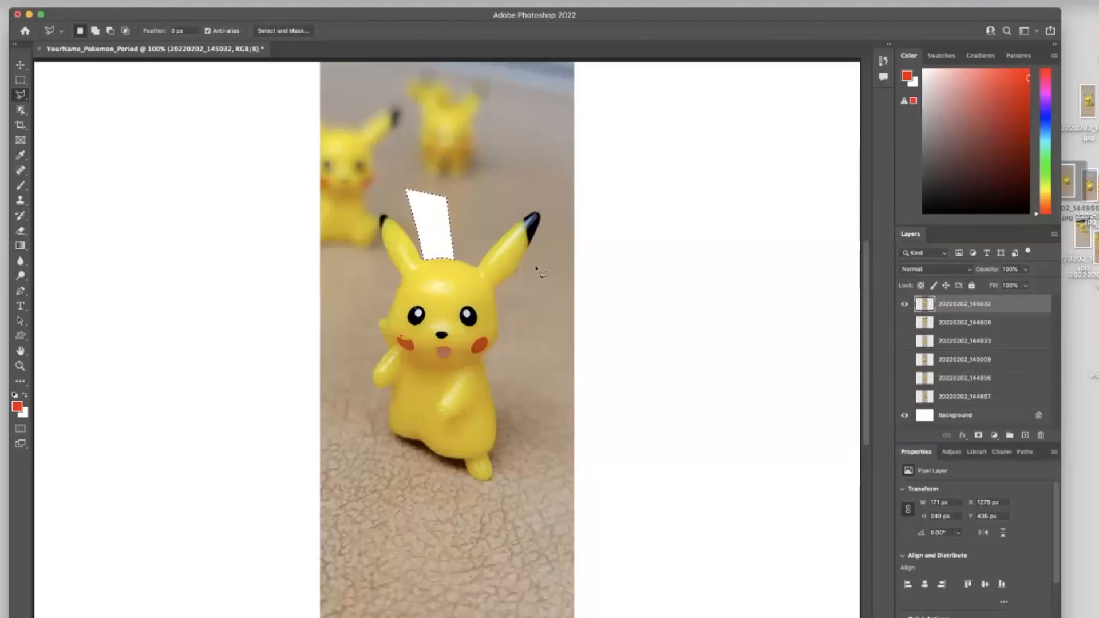
pyautogui.click(21, 66)
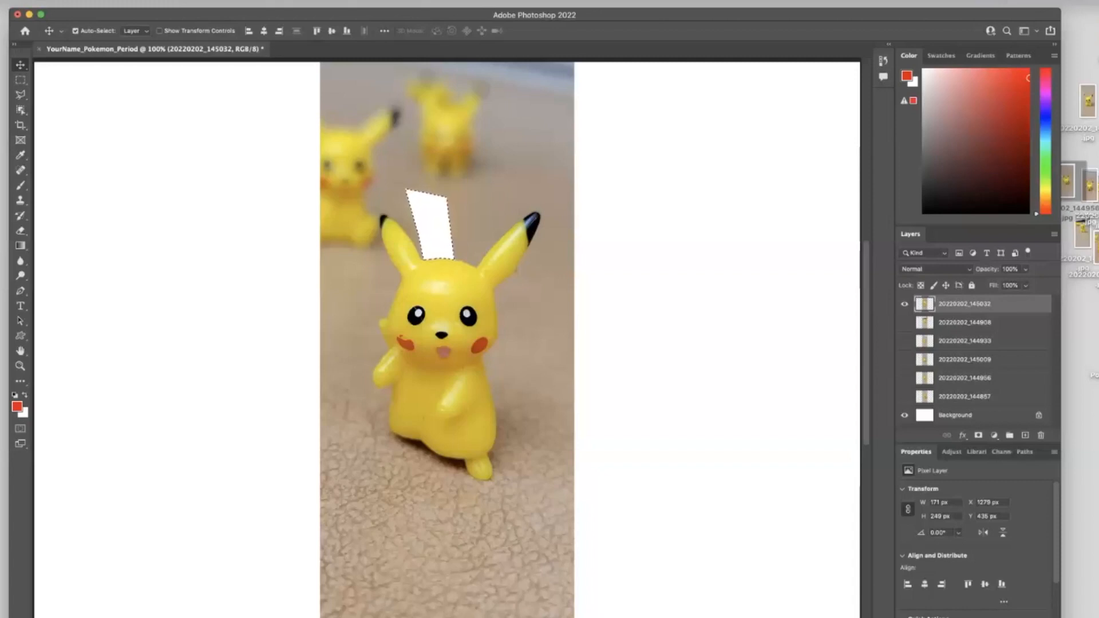
pyautogui.click(213, 0)
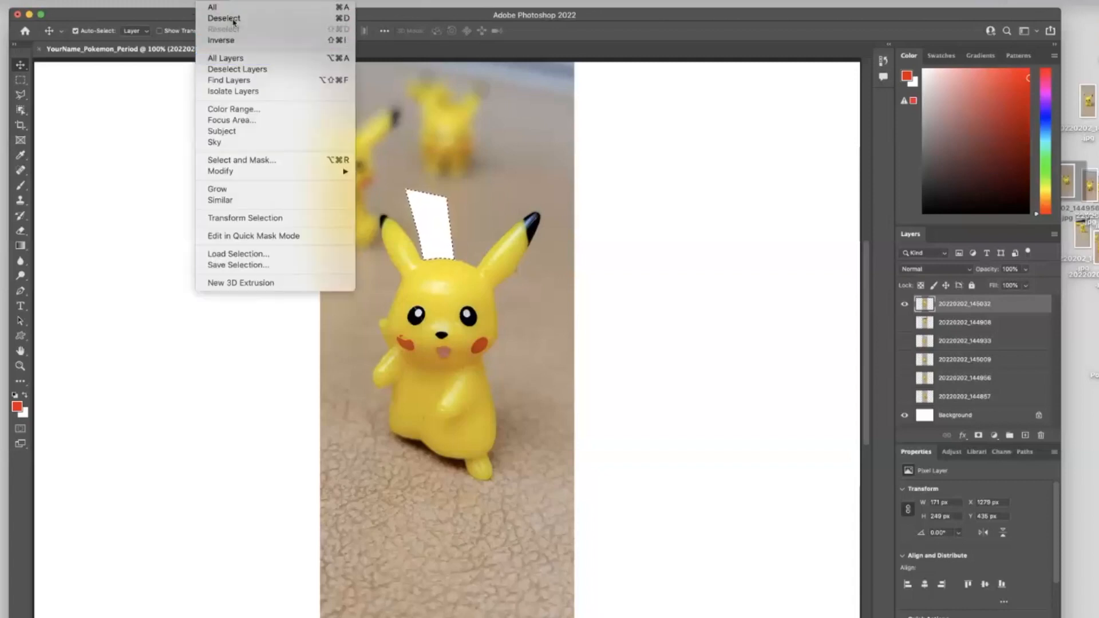
pyautogui.click(413, 229)
pyautogui.press('super+d')
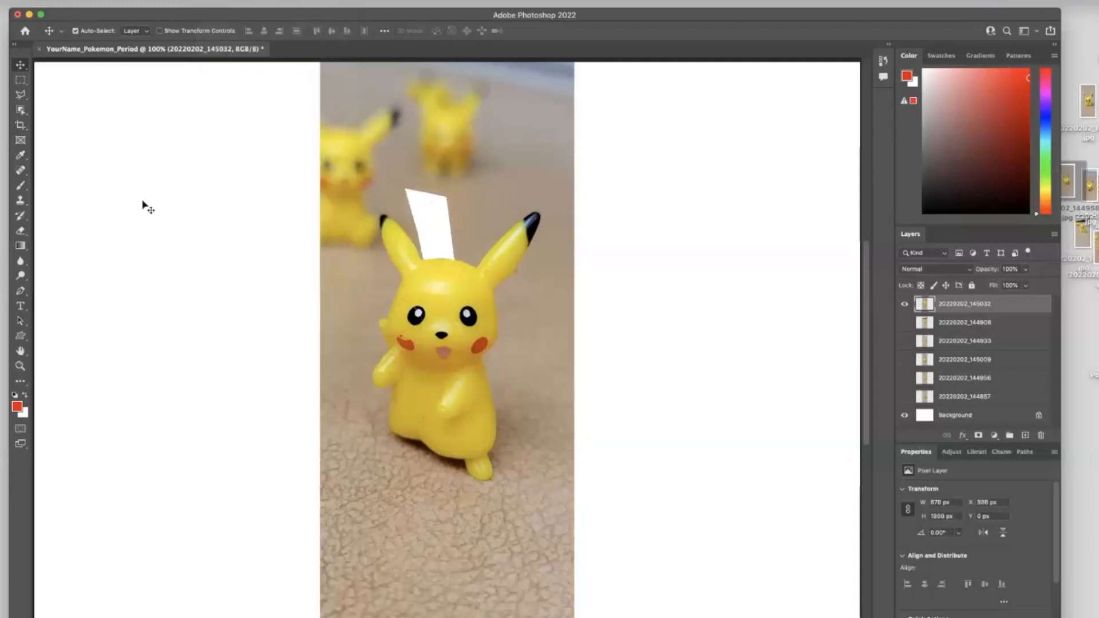
# - Delete another polygonal background area near the blurred Pikachu at the top, then deselect
pyautogui.click(22, 96)
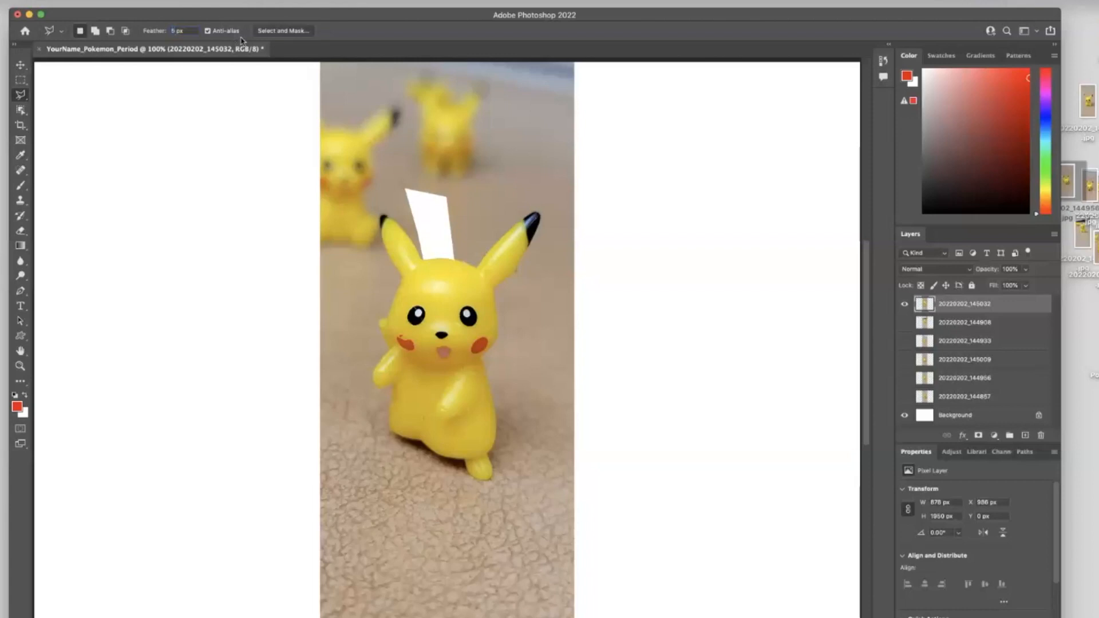
pyautogui.click(506, 196)
pyautogui.click(484, 115)
pyautogui.click(448, 124)
pyautogui.click(457, 207)
pyautogui.press('BackSpace')
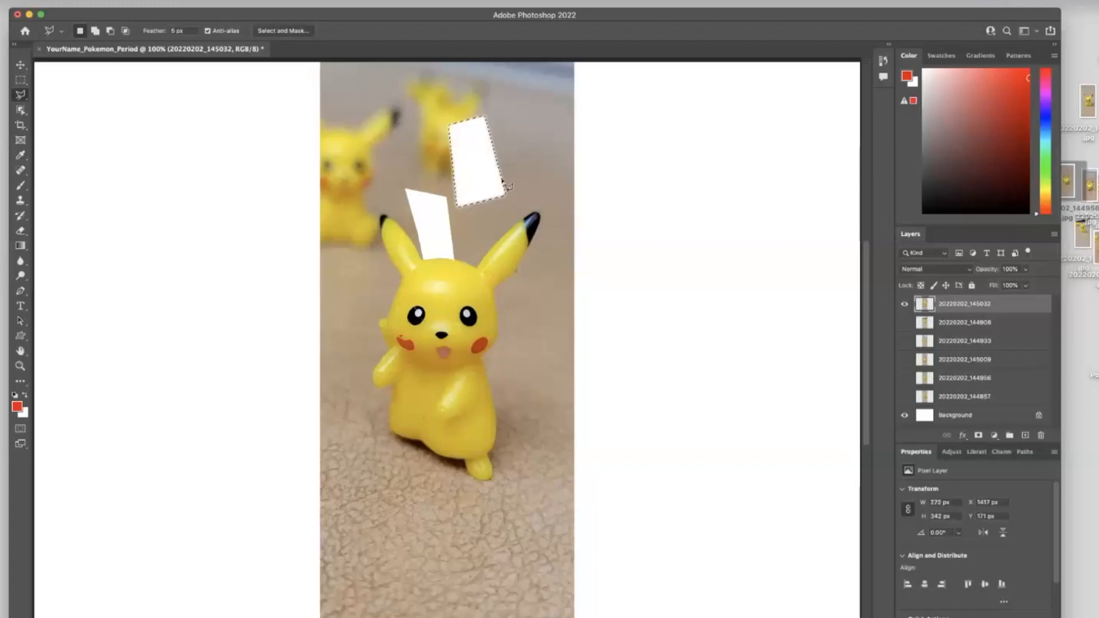
pyautogui.press('super+d')
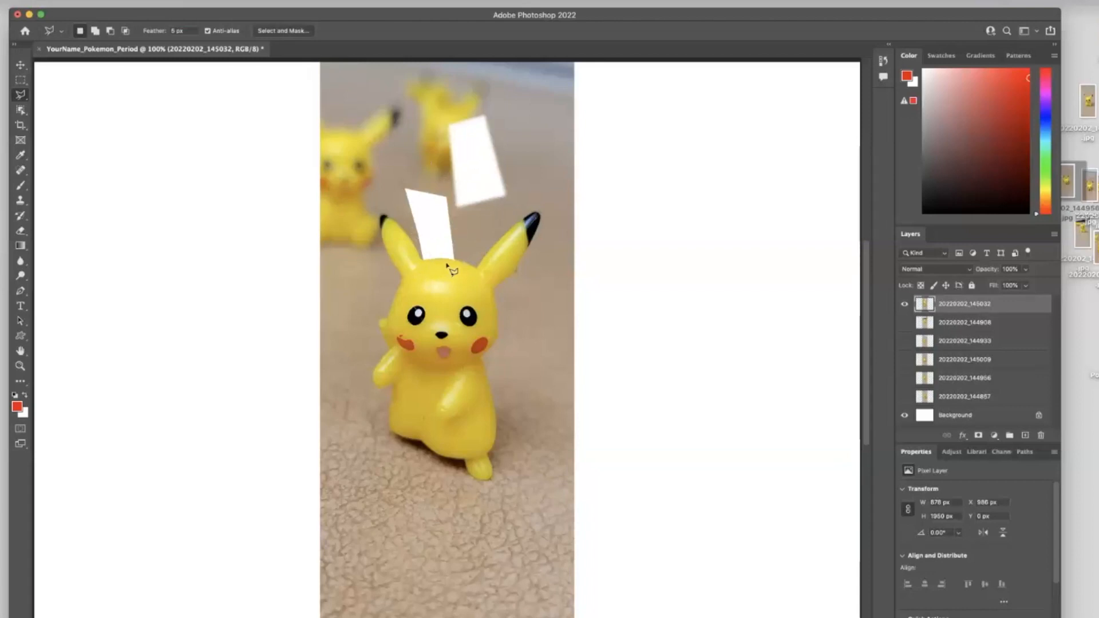
# - Erase the floor and background areas around the front Pikachu with the Magic Eraser tool
pyautogui.click(24, 234)
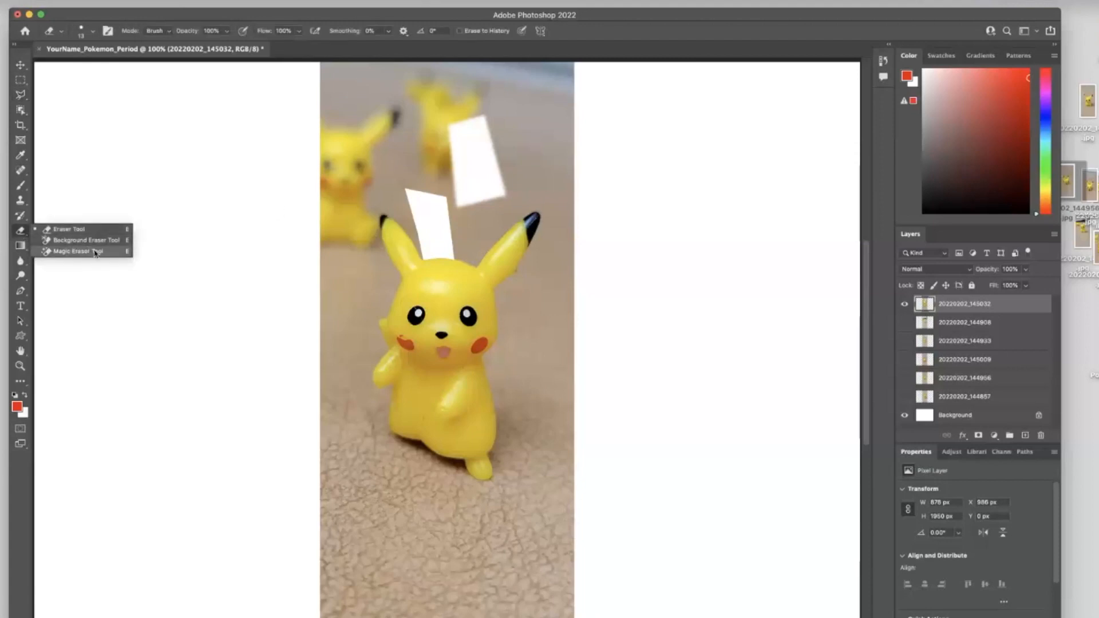
pyautogui.click(95, 252)
pyautogui.click(425, 508)
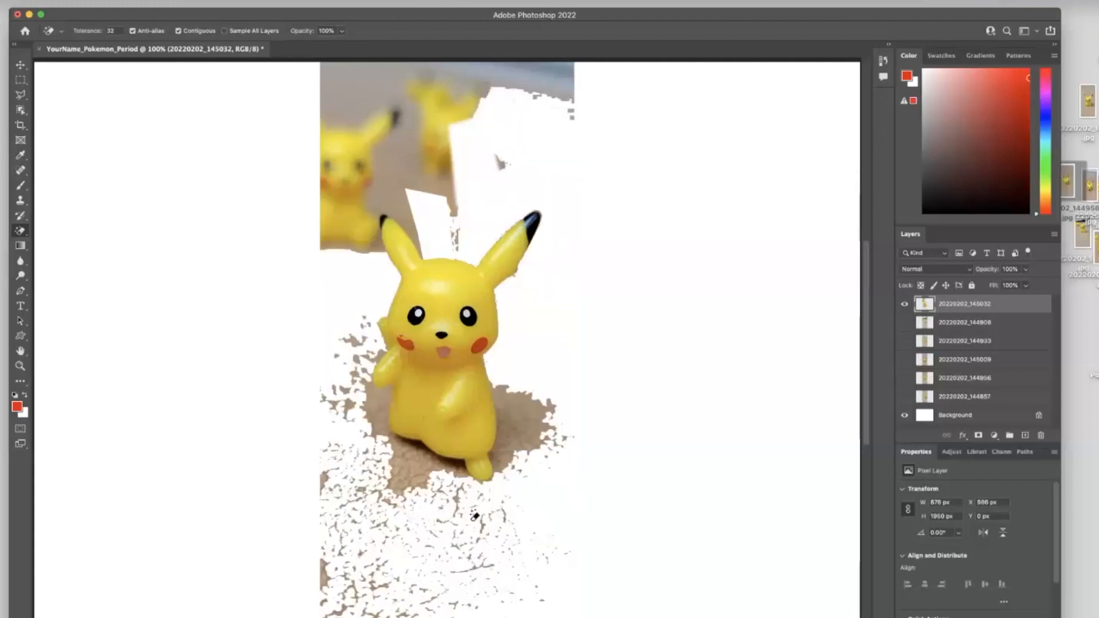
pyautogui.click(432, 119)
pyautogui.click(372, 134)
pyautogui.click(385, 162)
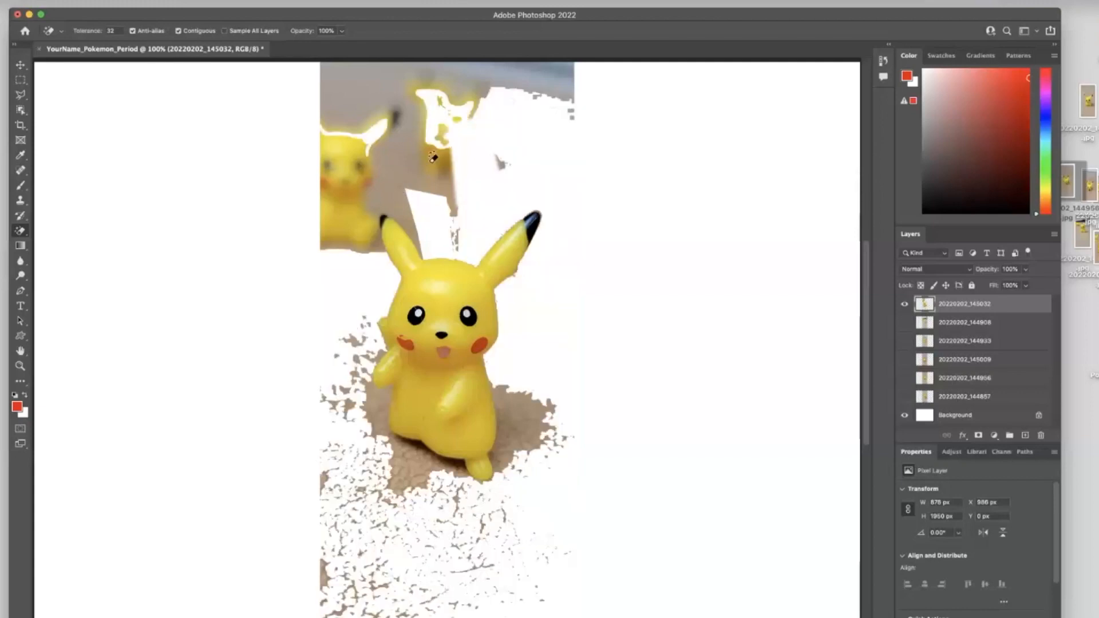
pyautogui.click(527, 78)
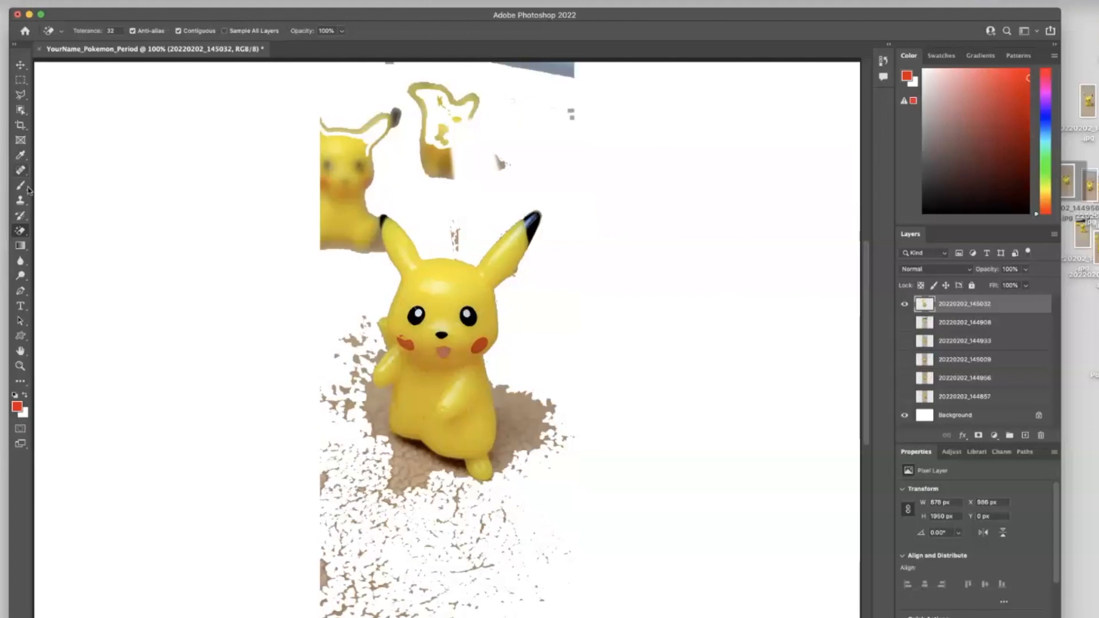
# - Switch to the Eraser tool with a large, 100% hardness brush and erase the remaining floor speckles around the front Pikachu
pyautogui.rightClick(19, 229)
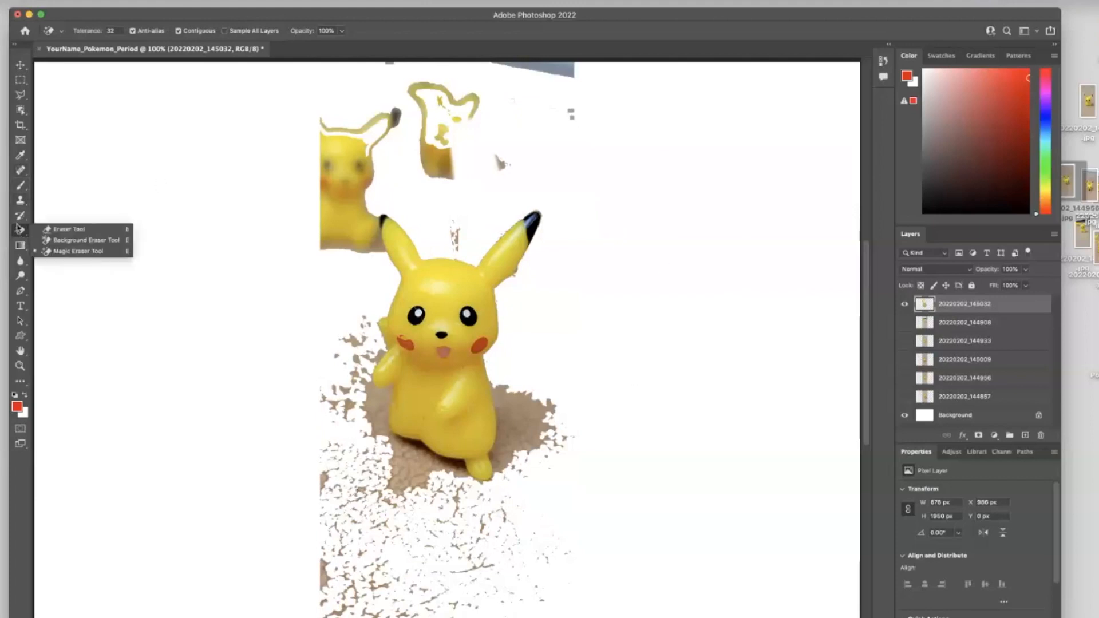
pyautogui.click(60, 230)
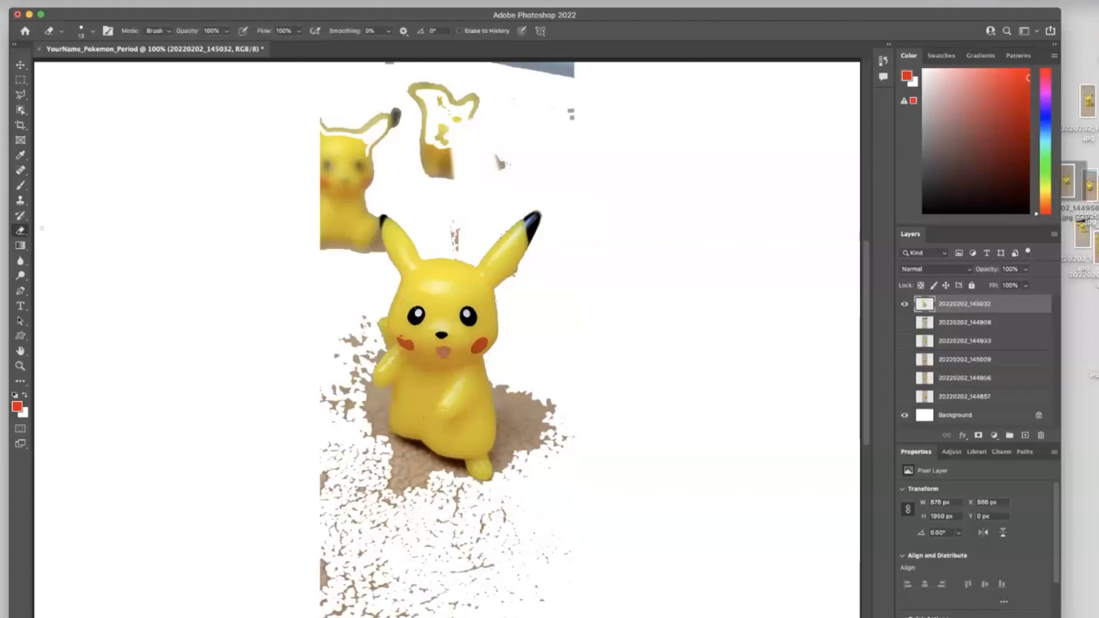
pyautogui.click(93, 34)
pyautogui.click(93, 67)
pyautogui.click(147, 95)
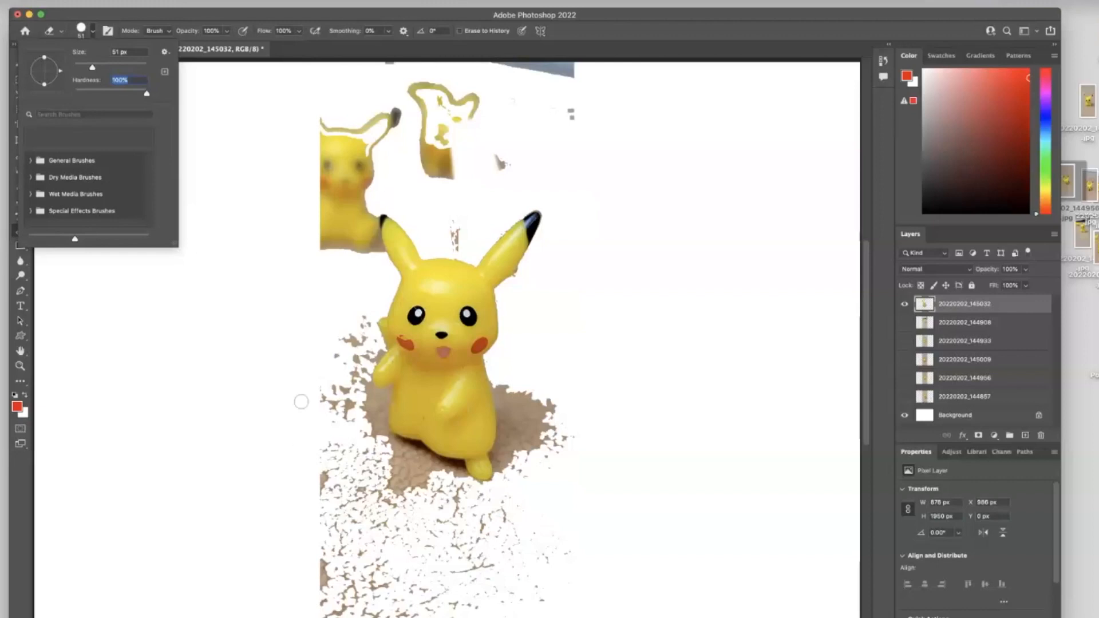
pyautogui.click(114, 67)
pyautogui.moveTo(295, 473)
pyautogui.mouseDown()
pyautogui.moveTo(375, 587)
pyautogui.moveTo(322, 588)
pyautogui.moveTo(397, 599)
pyautogui.moveTo(549, 578)
pyautogui.moveTo(421, 572)
pyautogui.moveTo(403, 506)
pyautogui.moveTo(321, 449)
pyautogui.moveTo(323, 419)
pyautogui.moveTo(358, 459)
pyautogui.moveTo(452, 524)
pyautogui.moveTo(513, 545)
pyautogui.moveTo(547, 523)
pyautogui.moveTo(563, 395)
pyautogui.moveTo(555, 366)
pyautogui.moveTo(539, 379)
pyautogui.moveTo(532, 501)
pyautogui.moveTo(474, 546)
pyautogui.mouseUp()
pyautogui.moveTo(372, 108)
pyautogui.mouseDown()
pyautogui.moveTo(283, 156)
pyautogui.moveTo(388, 129)
pyautogui.moveTo(326, 90)
pyautogui.moveTo(540, 83)
pyautogui.moveTo(546, 99)
pyautogui.moveTo(449, 128)
pyautogui.moveTo(468, 158)
pyautogui.moveTo(457, 219)
pyautogui.moveTo(451, 201)
pyautogui.moveTo(382, 152)
pyautogui.moveTo(286, 215)
pyautogui.moveTo(313, 214)
pyautogui.moveTo(340, 166)
pyautogui.moveTo(313, 245)
pyautogui.moveTo(339, 196)
pyautogui.moveTo(308, 421)
pyautogui.moveTo(333, 319)
pyautogui.moveTo(325, 437)
pyautogui.mouseUp()
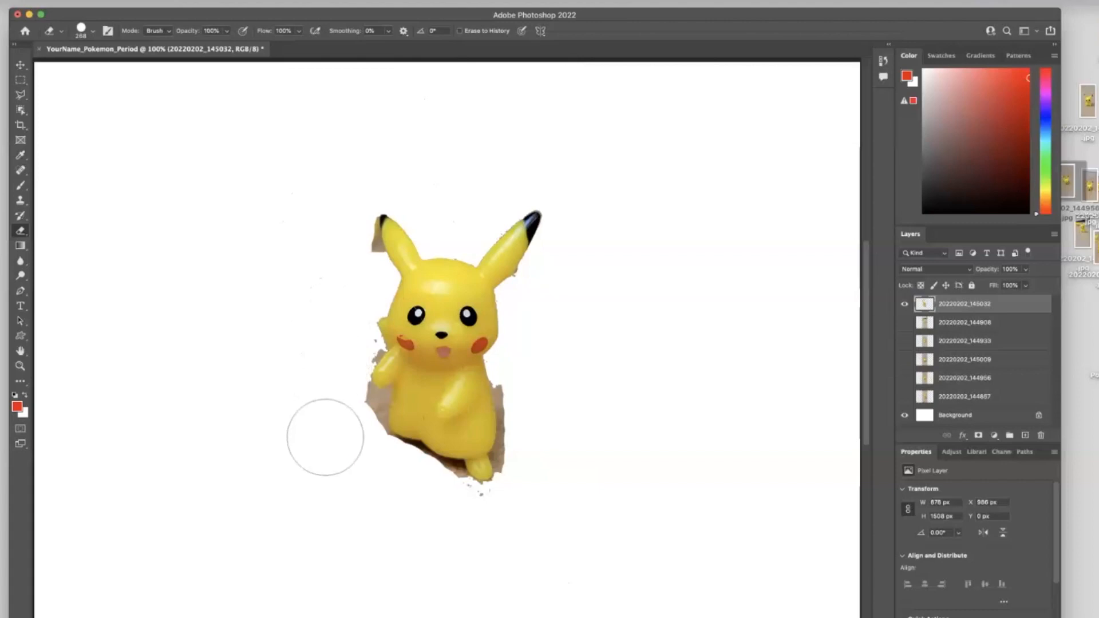
# - Zoom in on Pikachu and retouch the scratches and blemishes on its face and body with the Spot Healing Brush
pyautogui.click(23, 96)
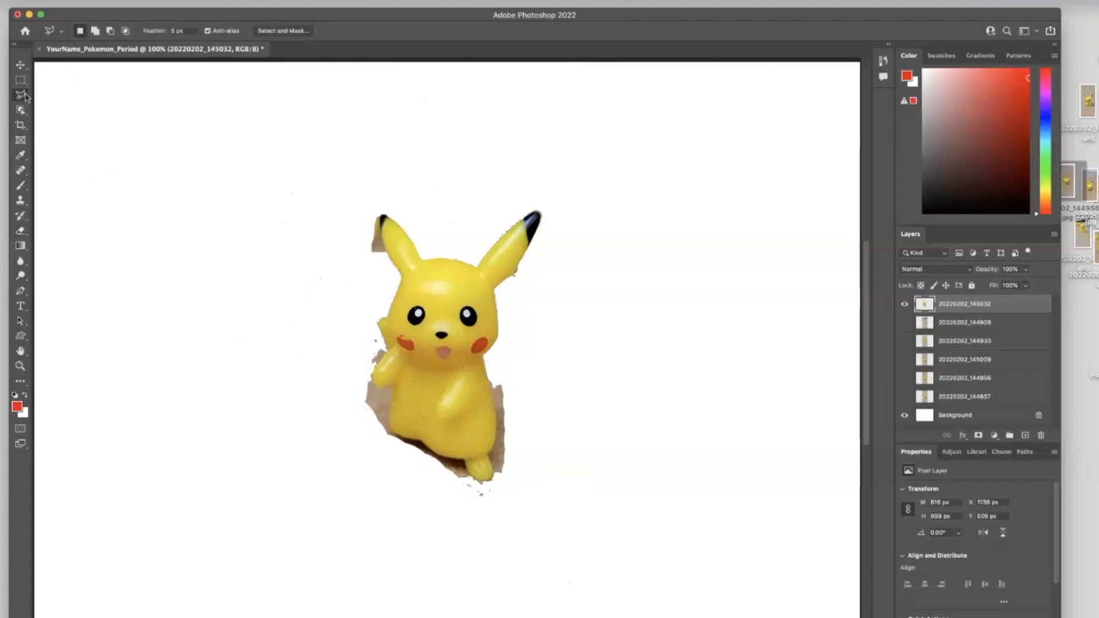
pyautogui.rightClick(25, 98)
pyautogui.click(63, 104)
pyautogui.click(21, 365)
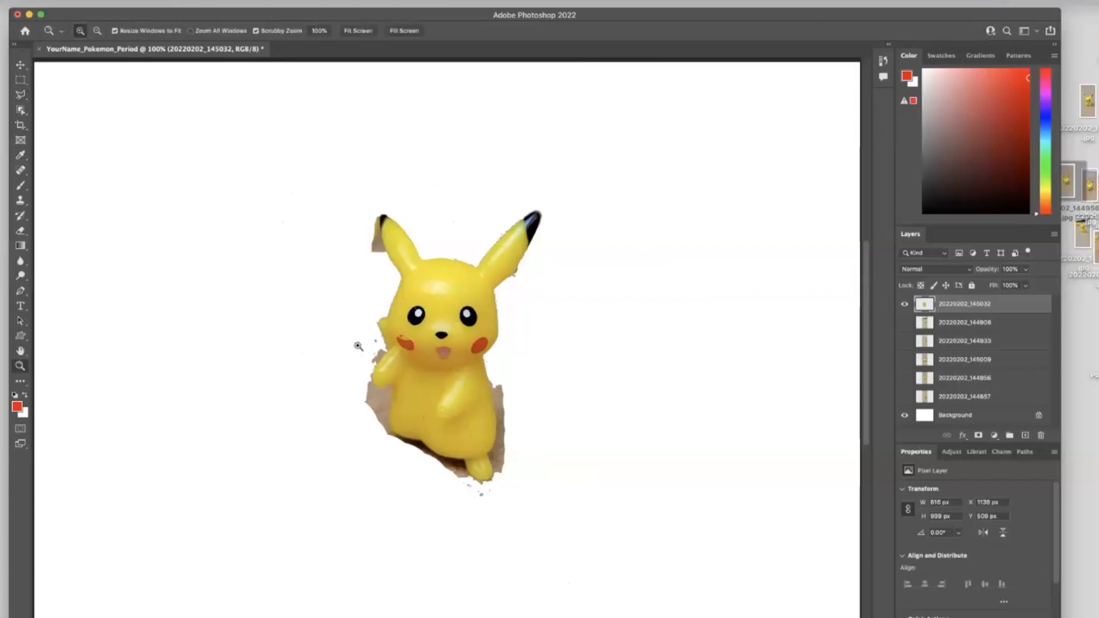
pyautogui.click(441, 325)
pyautogui.click(441, 325)
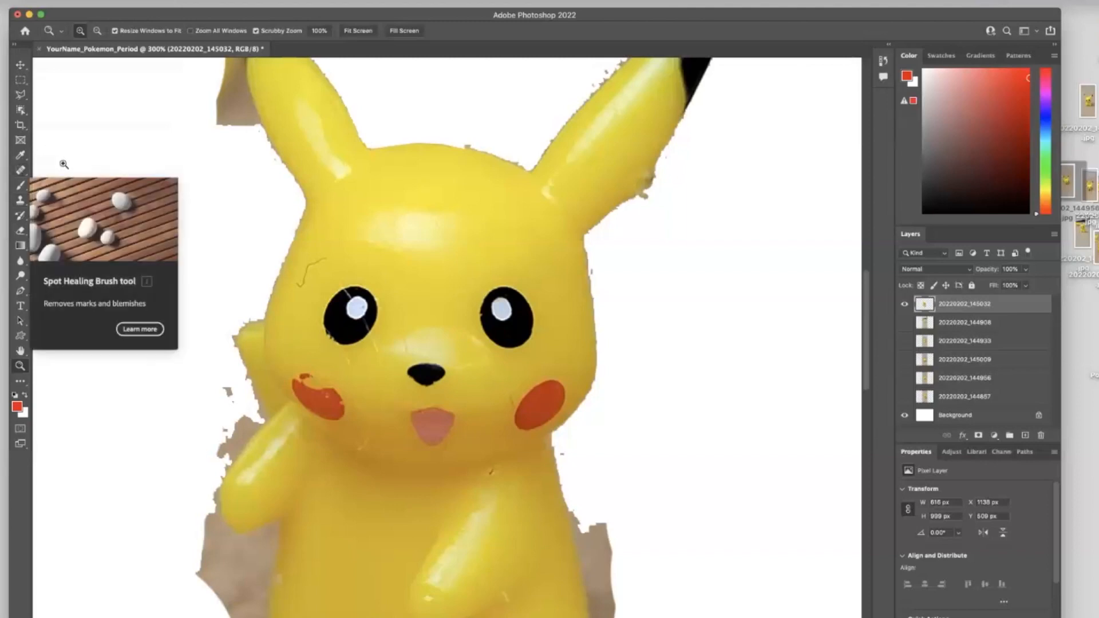
pyautogui.click(19, 171)
pyautogui.rightClick(19, 172)
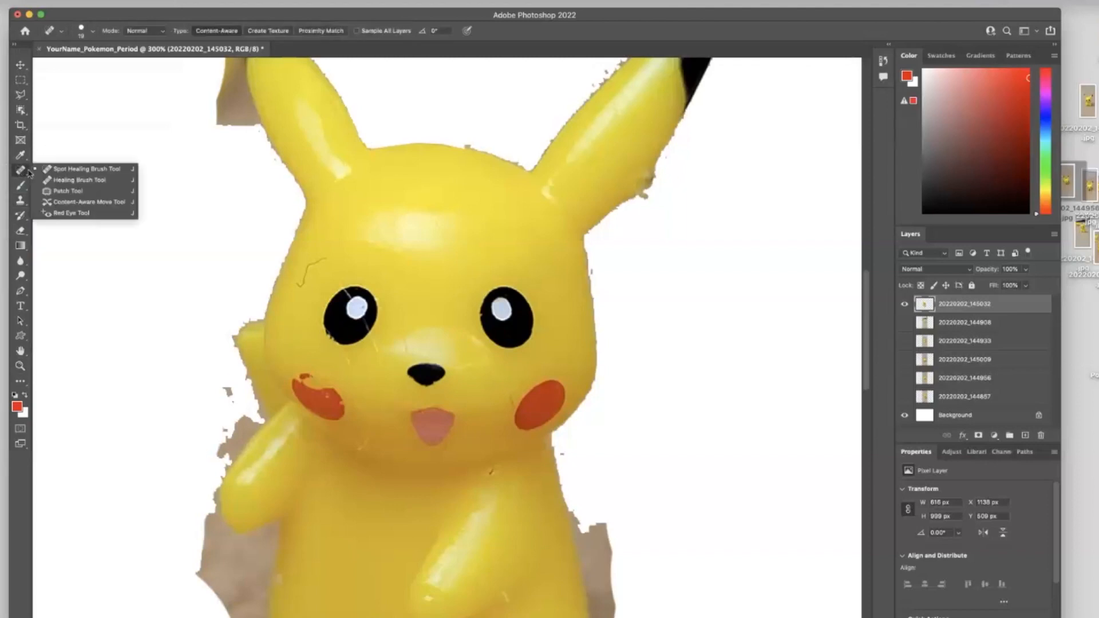
pyautogui.click(73, 171)
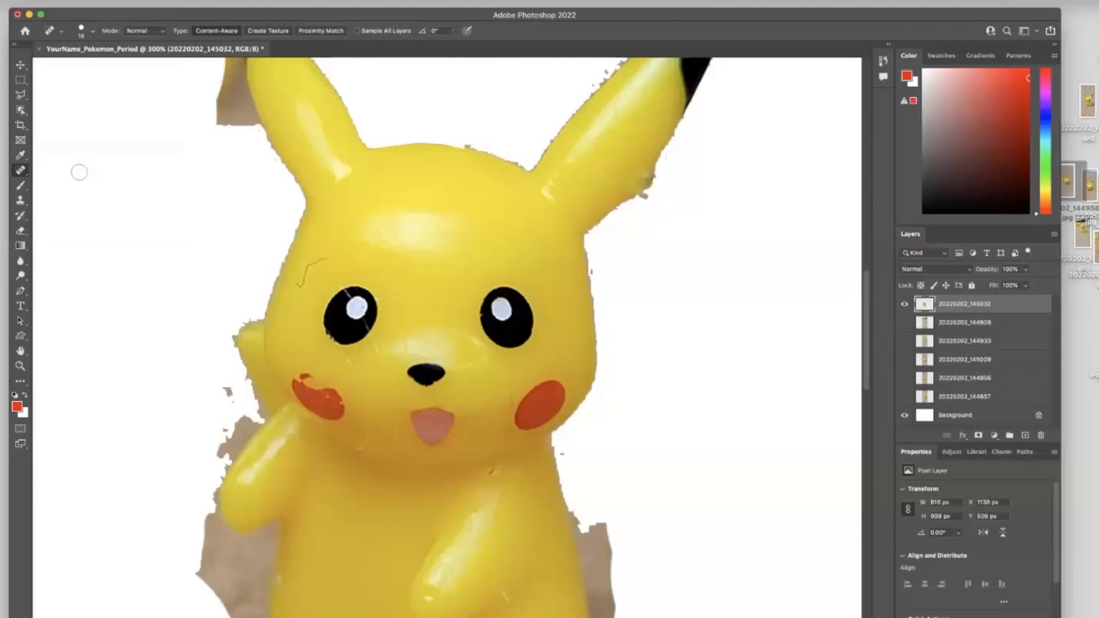
pyautogui.moveTo(322, 262); pyautogui.dragTo(304, 284)
pyautogui.moveTo(374, 213); pyautogui.dragTo(385, 255)
pyautogui.click(393, 248)
pyautogui.moveTo(377, 342)
pyautogui.mouseDown()
pyautogui.moveTo(384, 363)
pyautogui.moveTo(356, 372)
pyautogui.mouseUp()
pyautogui.moveTo(404, 341)
pyautogui.mouseDown()
pyautogui.moveTo(405, 352)
pyautogui.moveTo(455, 342)
pyautogui.mouseUp()
pyautogui.click(495, 475)
pyautogui.moveTo(364, 442); pyautogui.dragTo(368, 434)
pyautogui.click(388, 265)
pyautogui.moveTo(341, 280); pyautogui.dragTo(321, 297)
# - Set the healing brush size to 11 px and undo the last healing stroke
pyautogui.rightClick(337, 320)
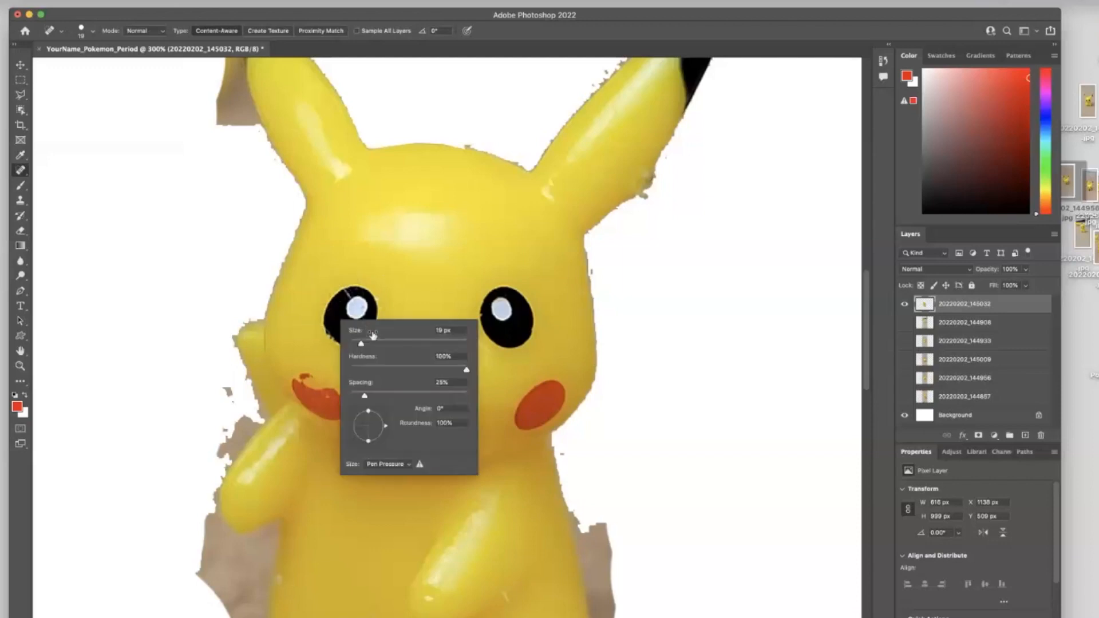
pyautogui.moveTo(360, 344); pyautogui.dragTo(356, 344)
pyautogui.press('Return')
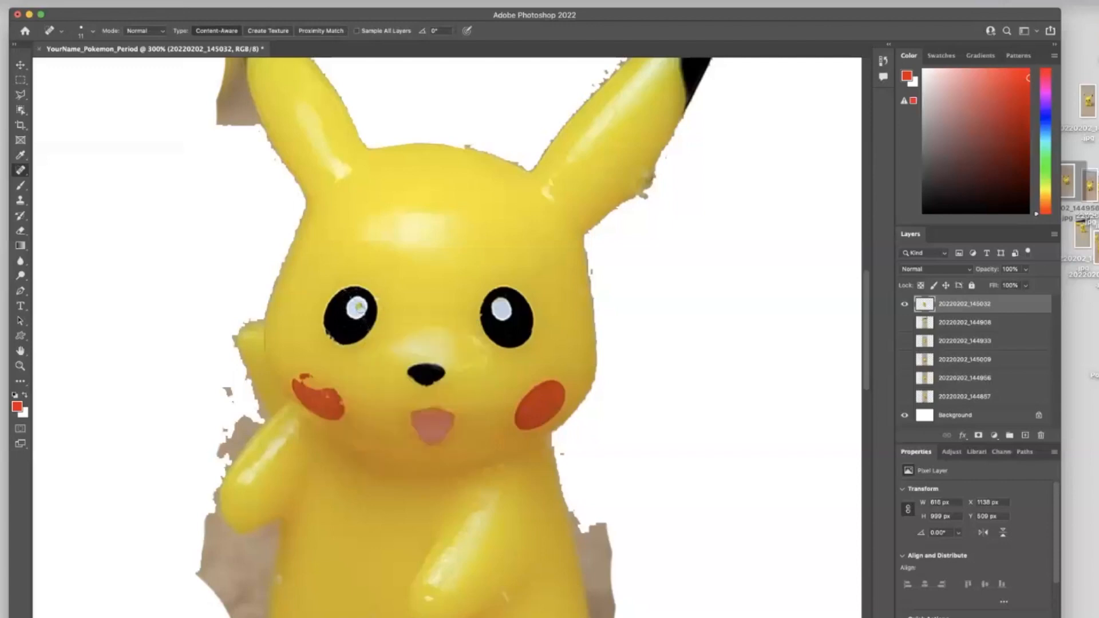
pyautogui.press('super+z')
# - Set the healing brush to 26 px and heal blemishes on Pikachu's lower body
pyautogui.scroll(-2, 462, 398)
pyautogui.rightClick(388, 514)
pyautogui.moveTo(431, 521); pyautogui.dragTo(417, 521)
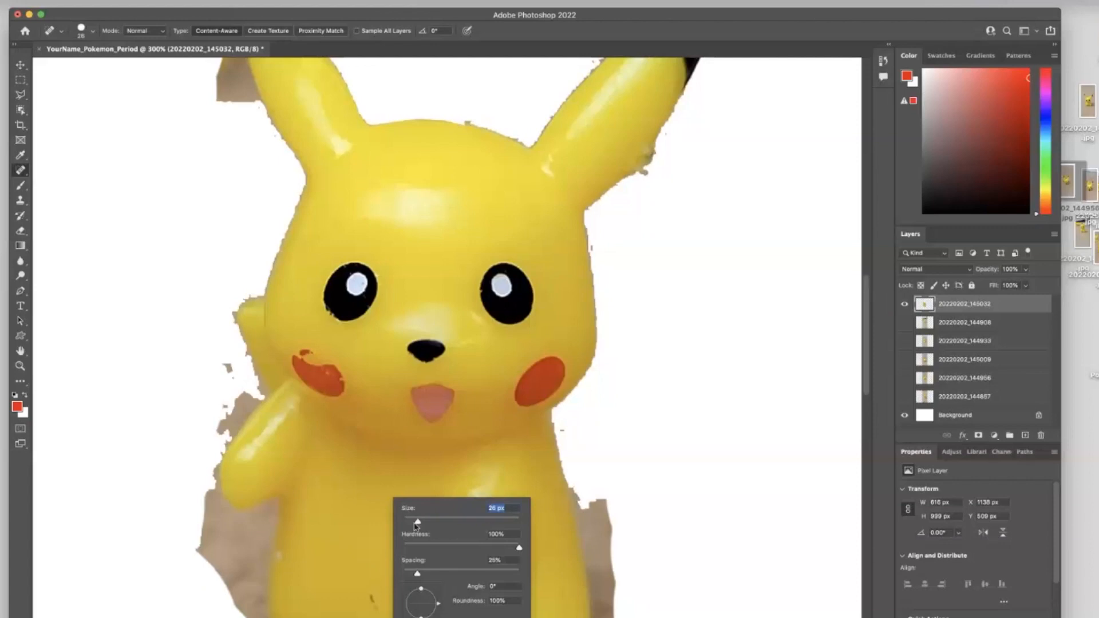
pyautogui.moveTo(367, 588); pyautogui.dragTo(379, 608)
pyautogui.click(504, 574)
pyautogui.scroll(-4, 398, 548)
# - Remove the leftover background beside Pikachu's right ear with a Polygonal Lasso selection, then deselect
pyautogui.click(287, 507)
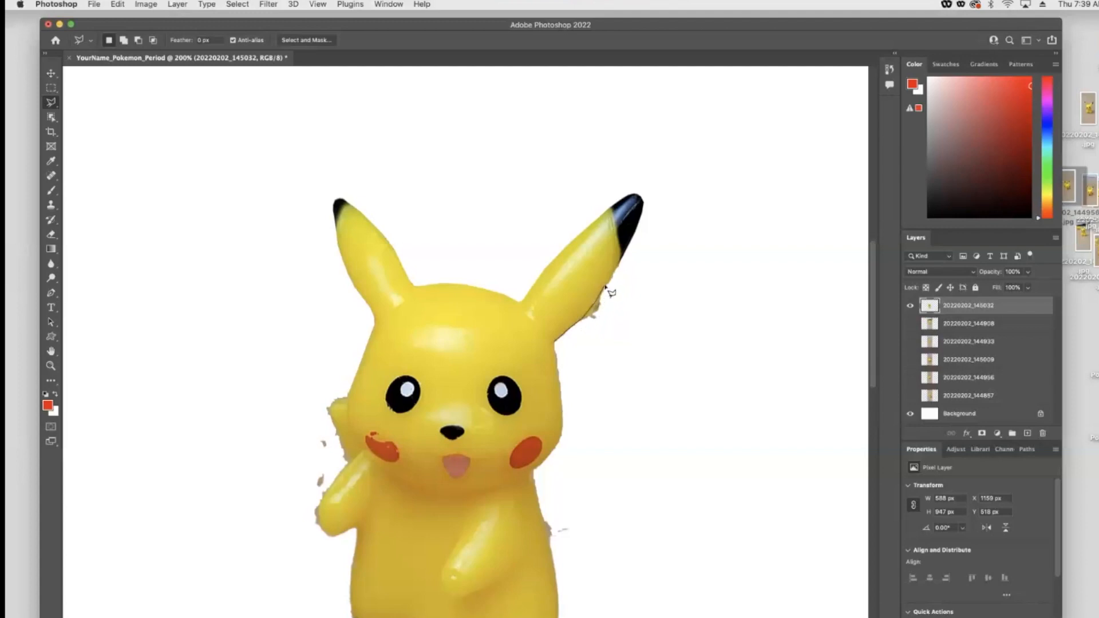
pyautogui.click(624, 256)
pyautogui.click(644, 281)
pyautogui.click(619, 337)
pyautogui.doubleClick(555, 344)
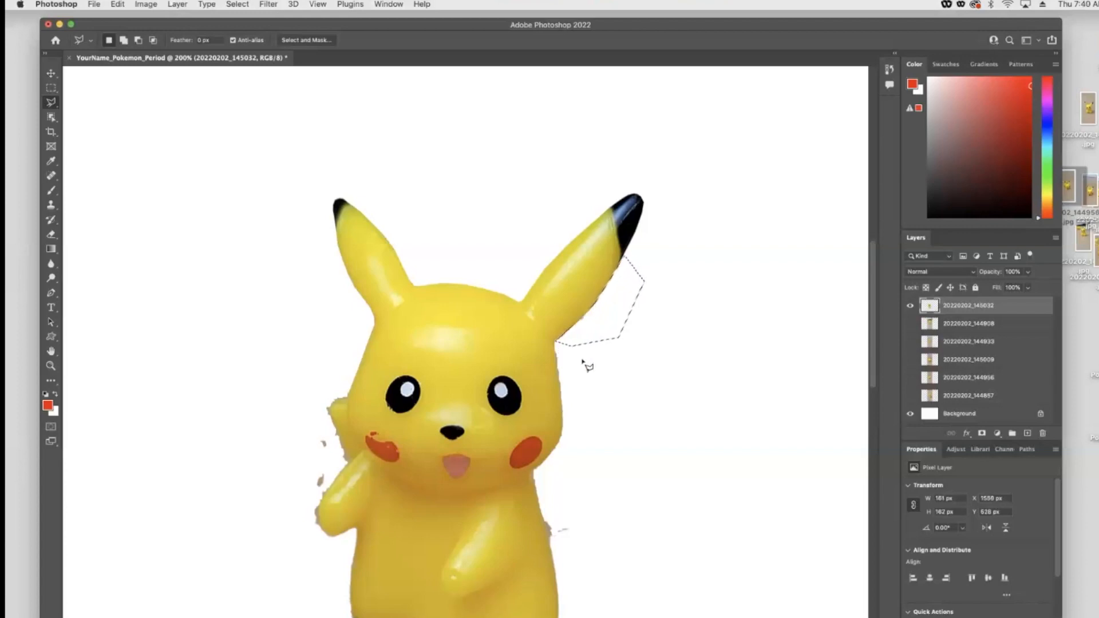
pyautogui.press('super+d')
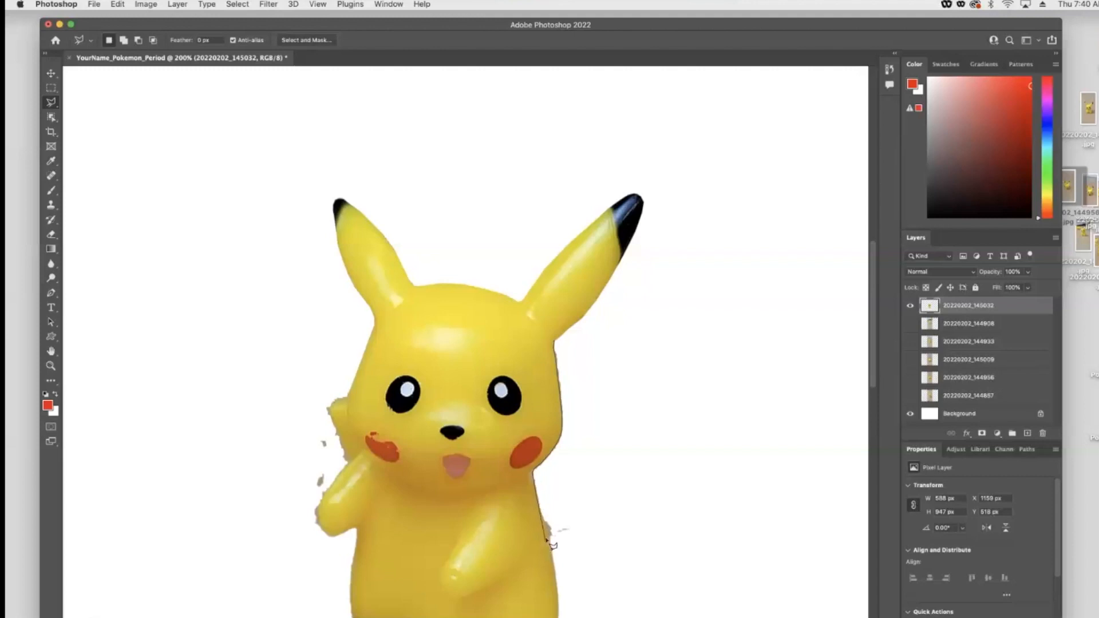
pyautogui.click(594, 552)
pyautogui.click(603, 367)
pyautogui.click(556, 343)
pyautogui.press('super+d')
# - Delete the background remnants along Pikachu's right side and leg with a polygonal selection, then deselect
pyautogui.scroll(-3, 544, 589)
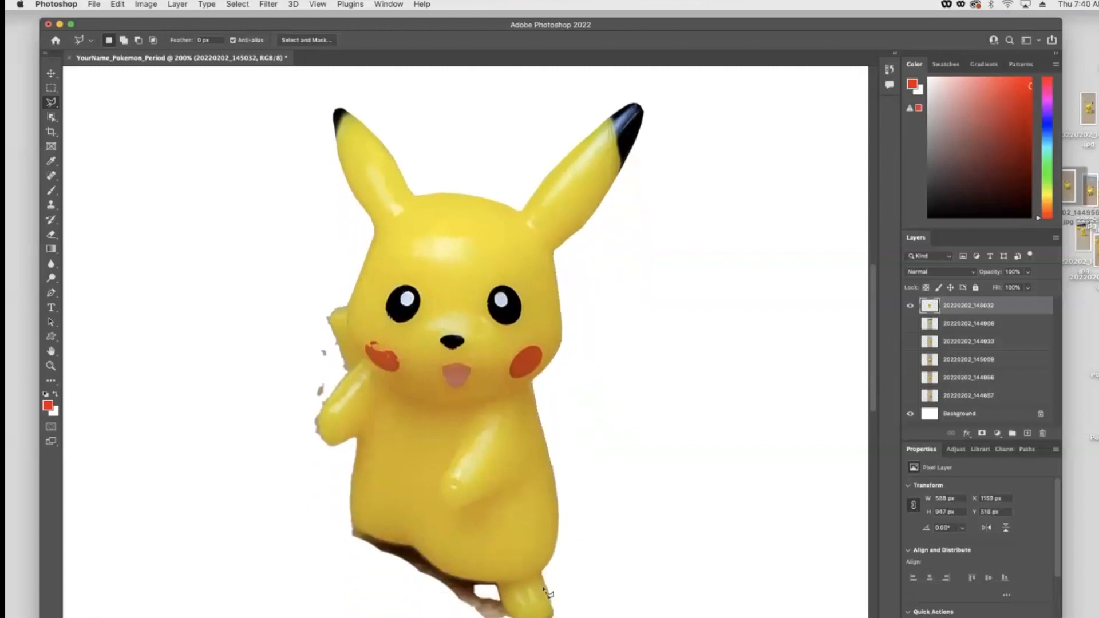
pyautogui.scroll(-1, 546, 592)
pyautogui.scroll(-2, 572, 383)
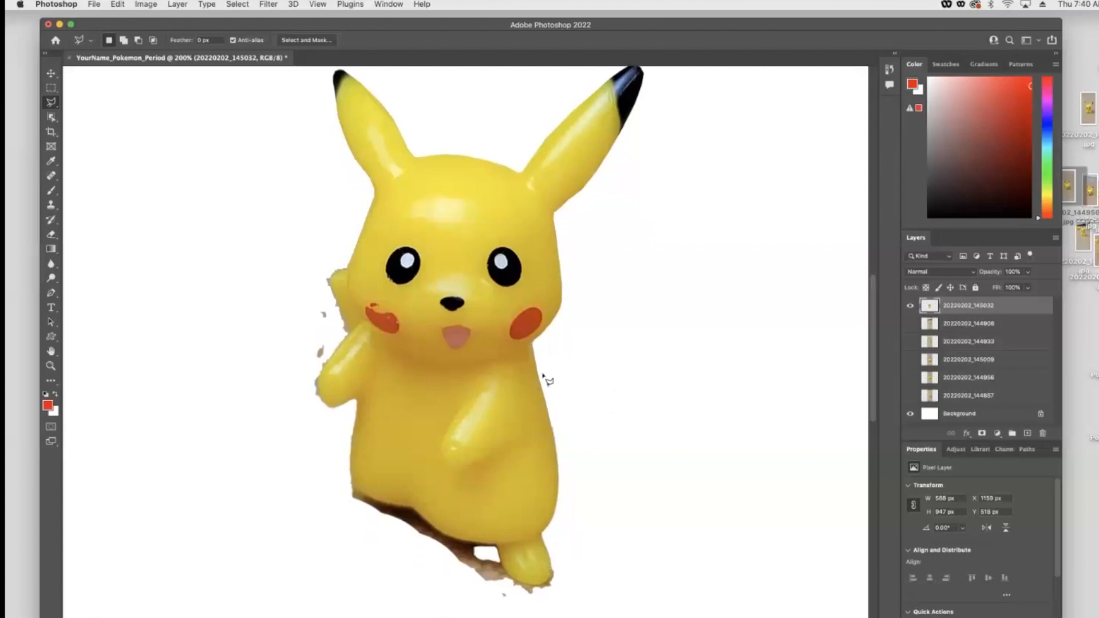
pyautogui.click(552, 426)
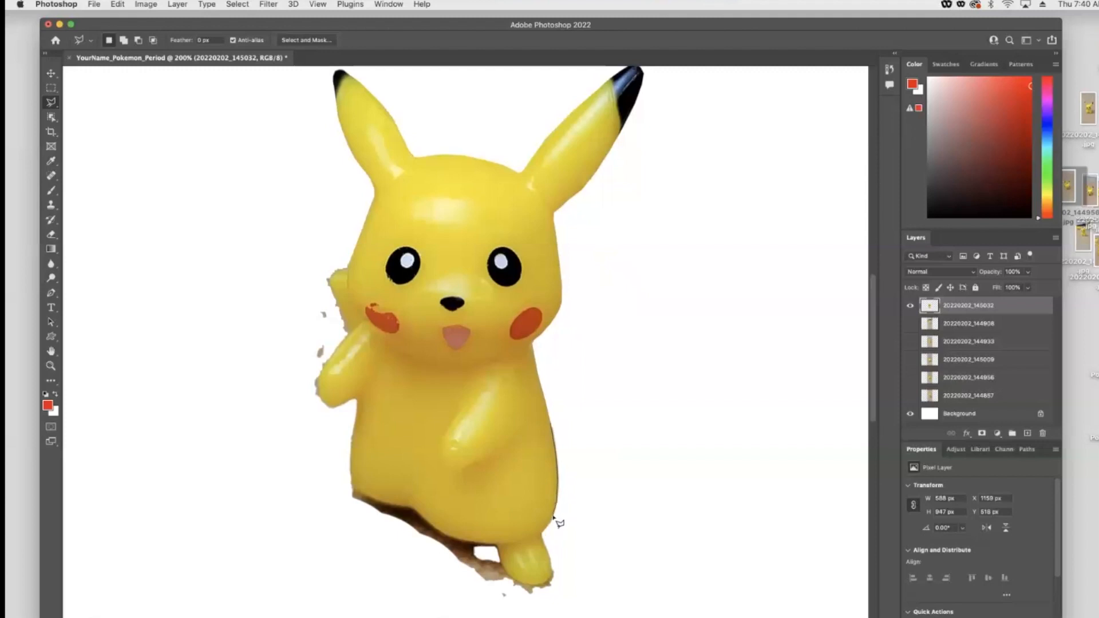
pyautogui.click(542, 534)
pyautogui.click(577, 567)
pyautogui.click(592, 446)
pyautogui.click(559, 414)
pyautogui.click(551, 423)
pyautogui.press('Delete')
pyautogui.press('super+d')
# - Delete the shadow and floor beneath Pikachu's feet with a polygonal selection, then deselect
pyautogui.scroll(-1, 515, 577)
pyautogui.click(347, 469)
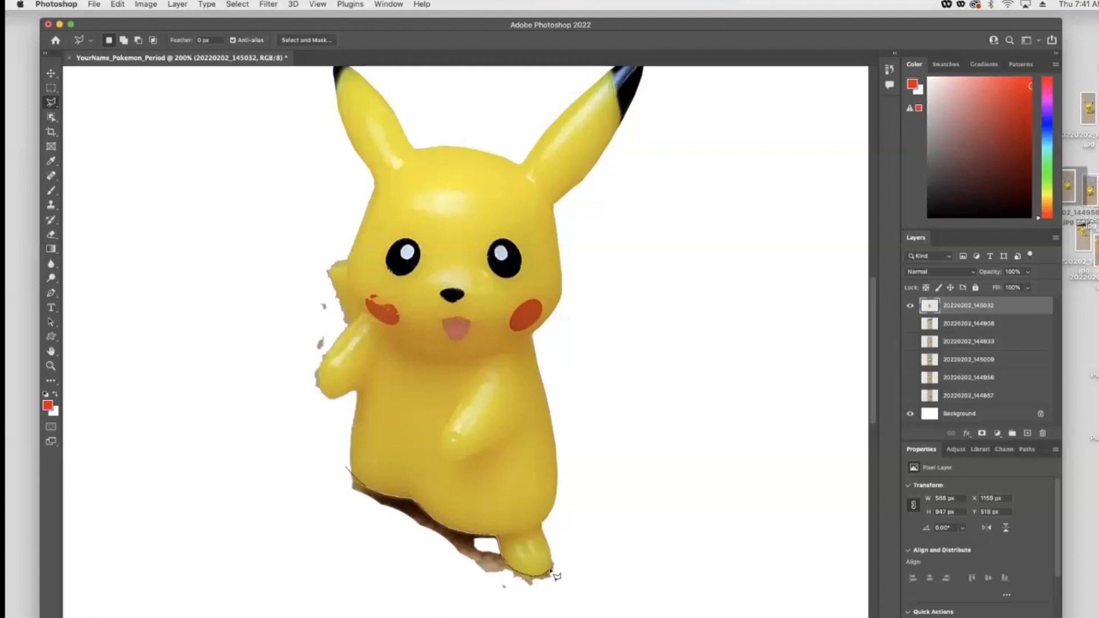
pyautogui.click(578, 570)
pyautogui.click(577, 591)
pyautogui.click(524, 603)
pyautogui.click(452, 591)
pyautogui.click(321, 511)
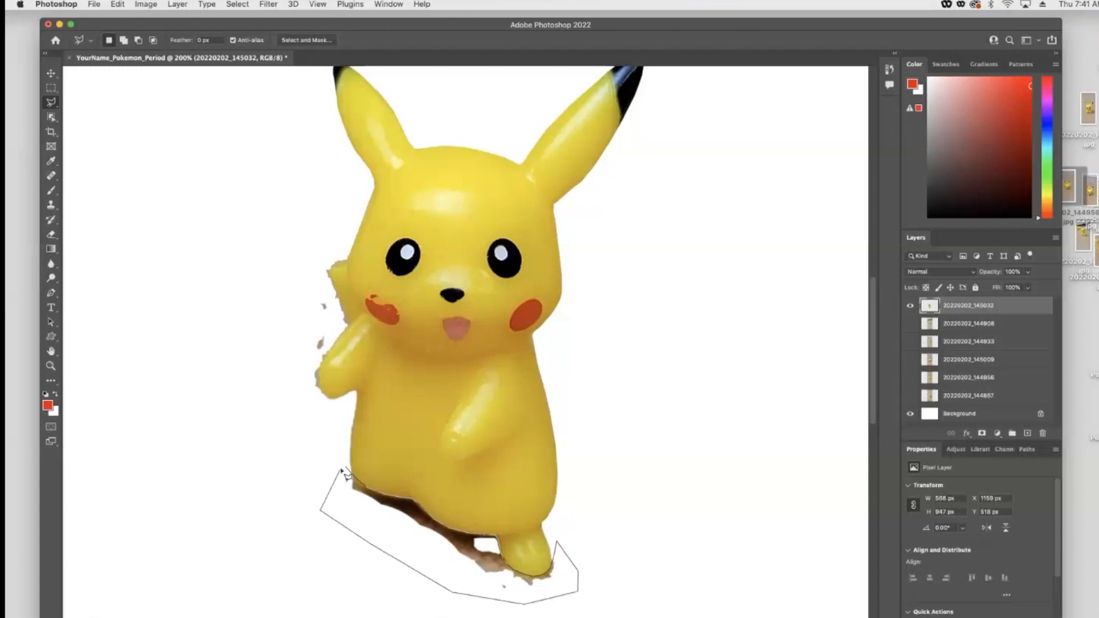
pyautogui.click(344, 468)
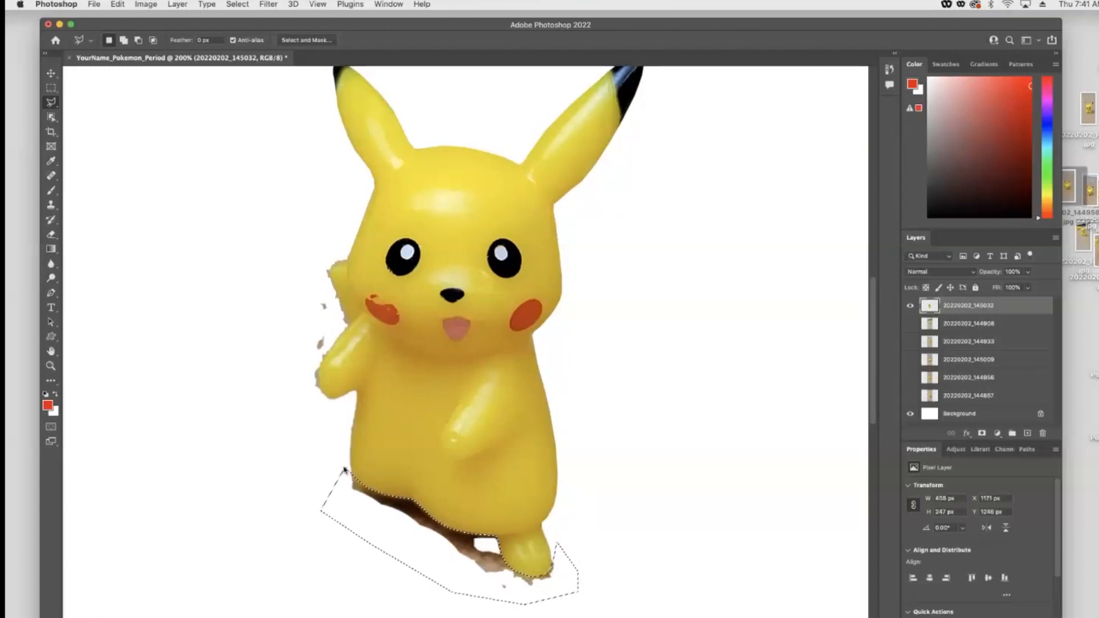
pyautogui.press('Delete')
pyautogui.press('super+d')
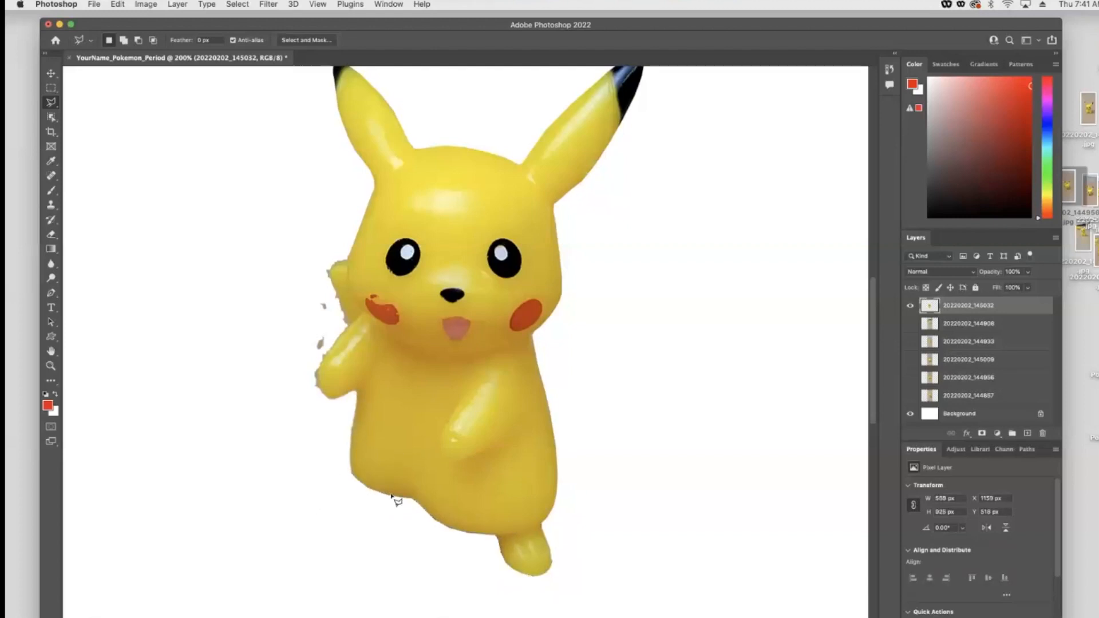
# - Erase leftover fragments beside Pikachu's raised arm with a smaller Eraser brush, undoing the last stroke
pyautogui.click(51, 234)
pyautogui.rightClick(408, 560)
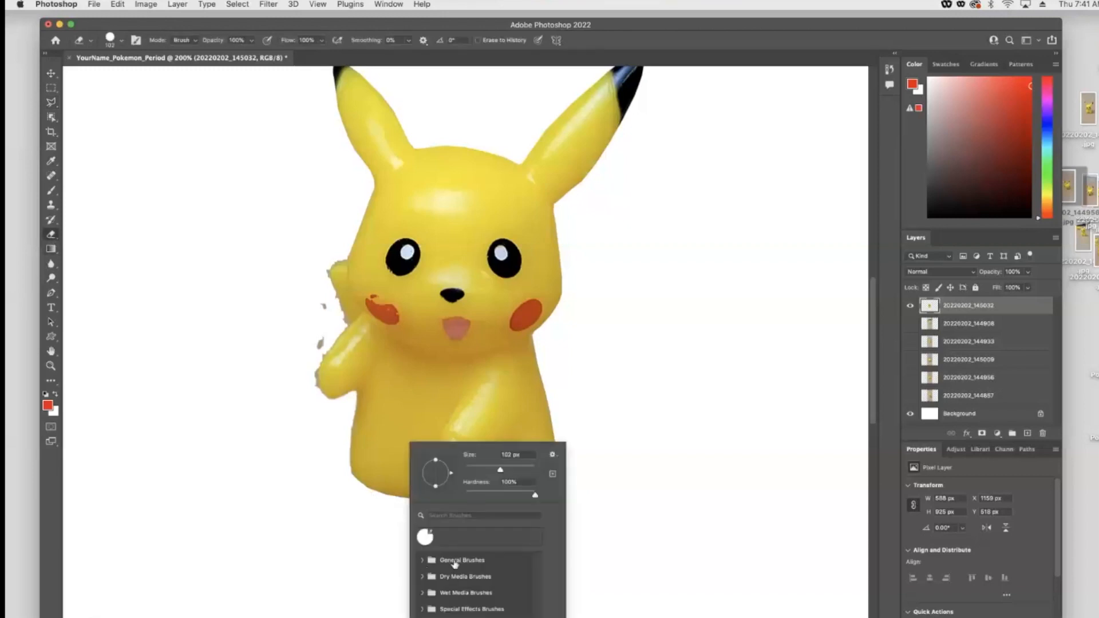
pyautogui.moveTo(496, 468); pyautogui.dragTo(484, 467)
pyautogui.click(643, 460)
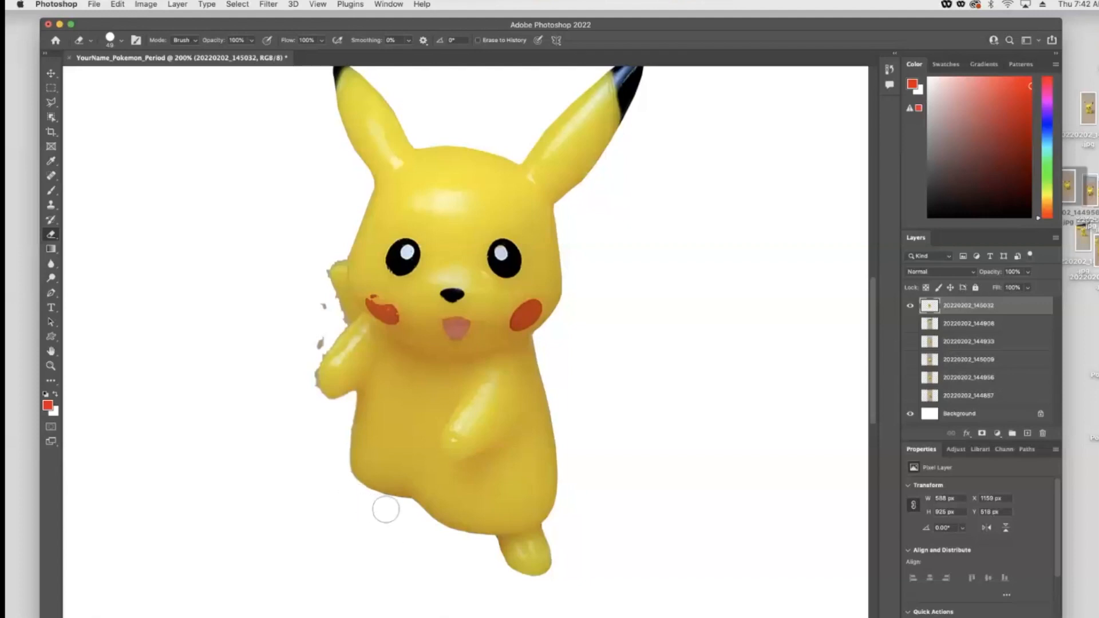
pyautogui.moveTo(315, 295); pyautogui.dragTo(302, 353)
pyautogui.moveTo(303, 377); pyautogui.dragTo(315, 418)
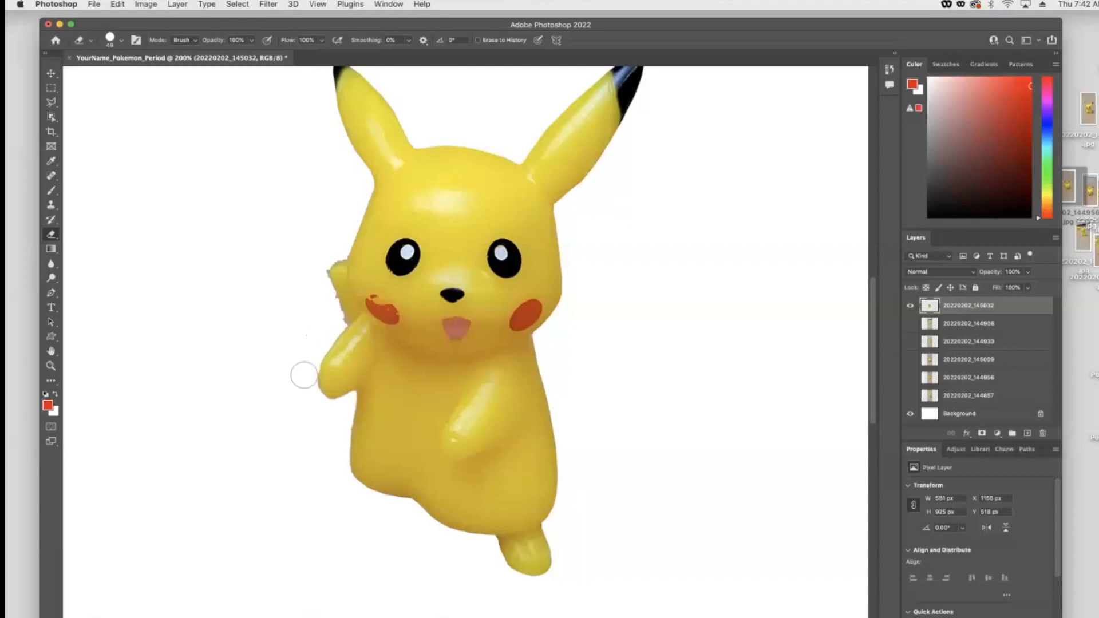
pyautogui.click(305, 375)
pyautogui.press('super+z')
# - Delete the background along Pikachu's raised arm and left side with a polygonal selection, then deselect
pyautogui.click(51, 102)
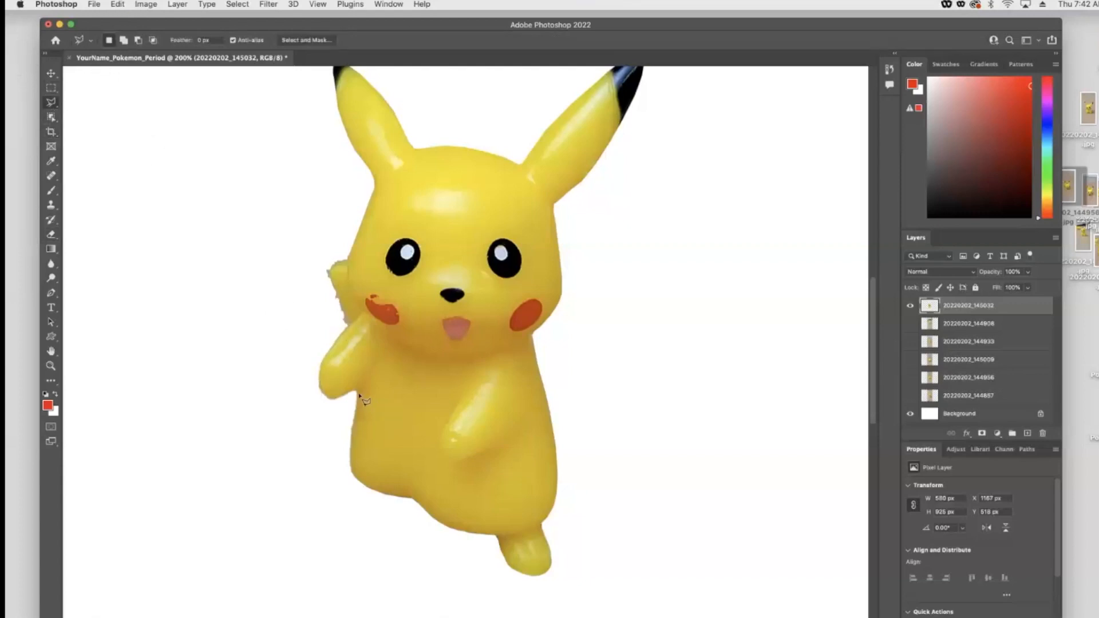
pyautogui.moveTo(351, 447)
pyautogui.mouseDown()
pyautogui.moveTo(356, 486)
pyautogui.moveTo(318, 350)
pyautogui.moveTo(355, 325)
pyautogui.mouseUp()
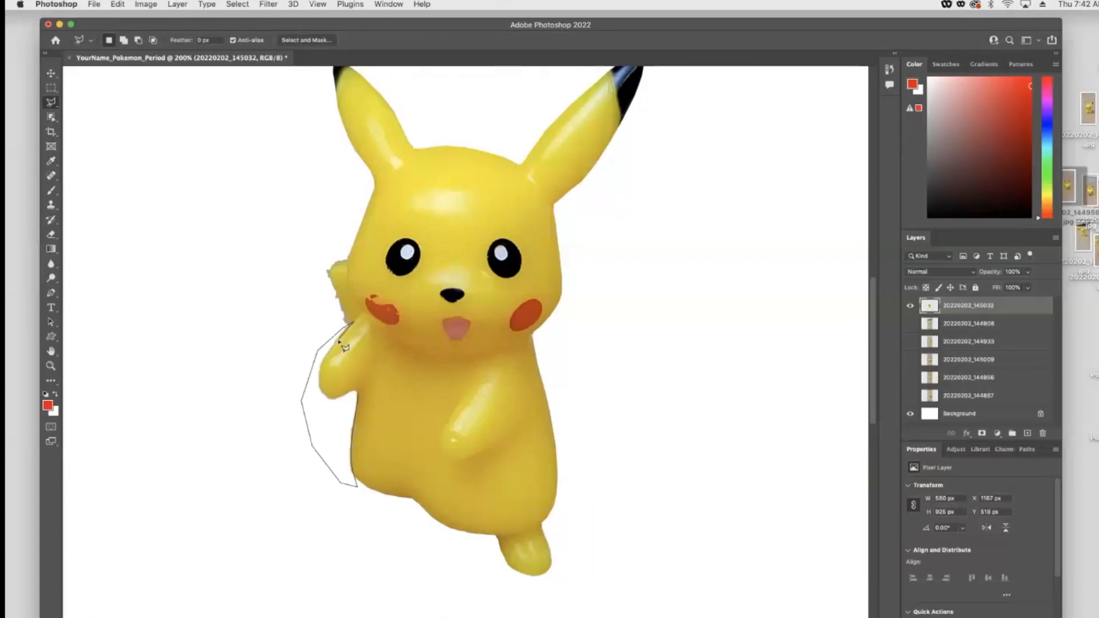
pyautogui.moveTo(332, 397); pyautogui.dragTo(348, 394)
pyautogui.click(358, 392)
pyautogui.press('Delete')
pyautogui.press('super+d')
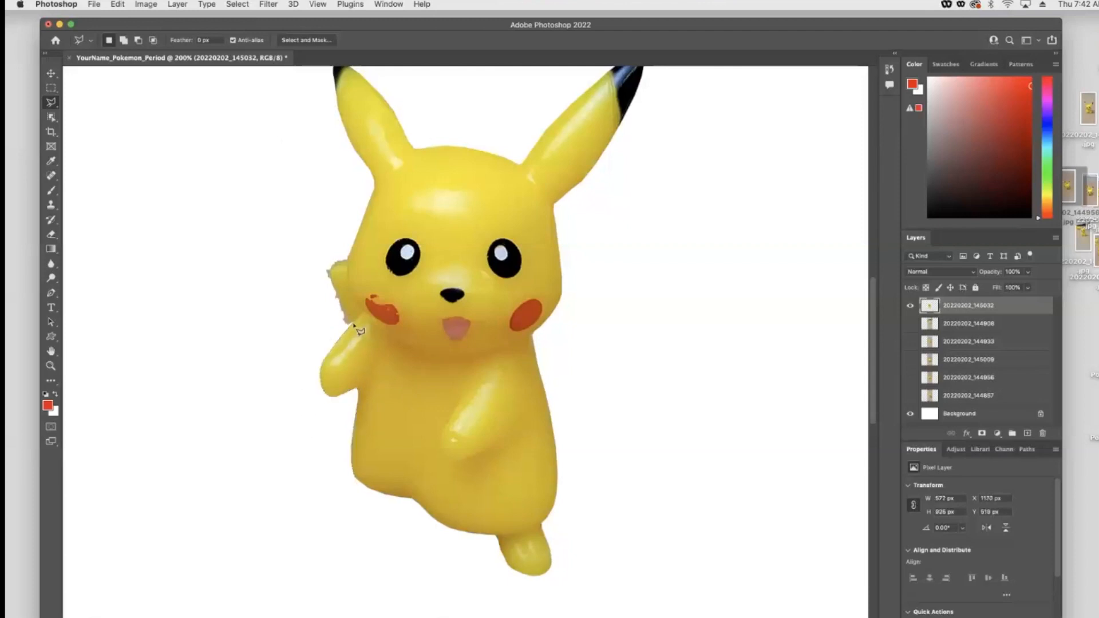
# - Delete the remaining fragments near the raised hand and left cheek with a polygonal selection, then deselect
pyautogui.click(328, 236)
pyautogui.click(301, 263)
pyautogui.click(317, 326)
pyautogui.click(354, 322)
pyautogui.press('Delete')
pyautogui.press('super+d')
# - Hide the finished top photo and make only the 20220202_145009 photo layer visible
pyautogui.click(912, 307)
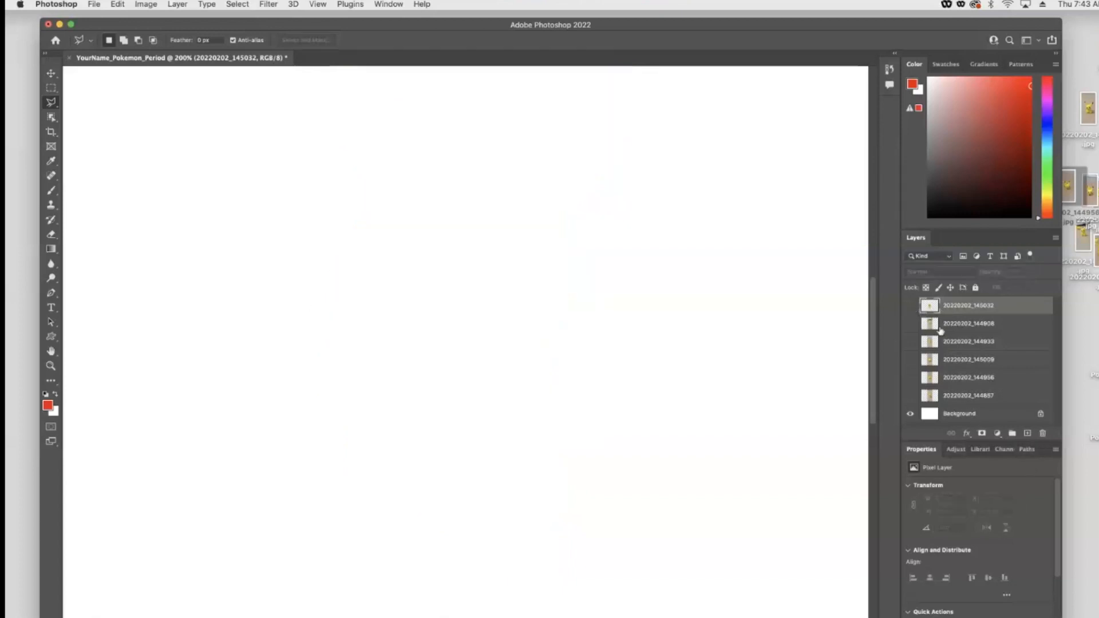
pyautogui.click(909, 324)
pyautogui.click(910, 325)
pyautogui.click(911, 342)
pyautogui.click(910, 342)
pyautogui.click(911, 359)
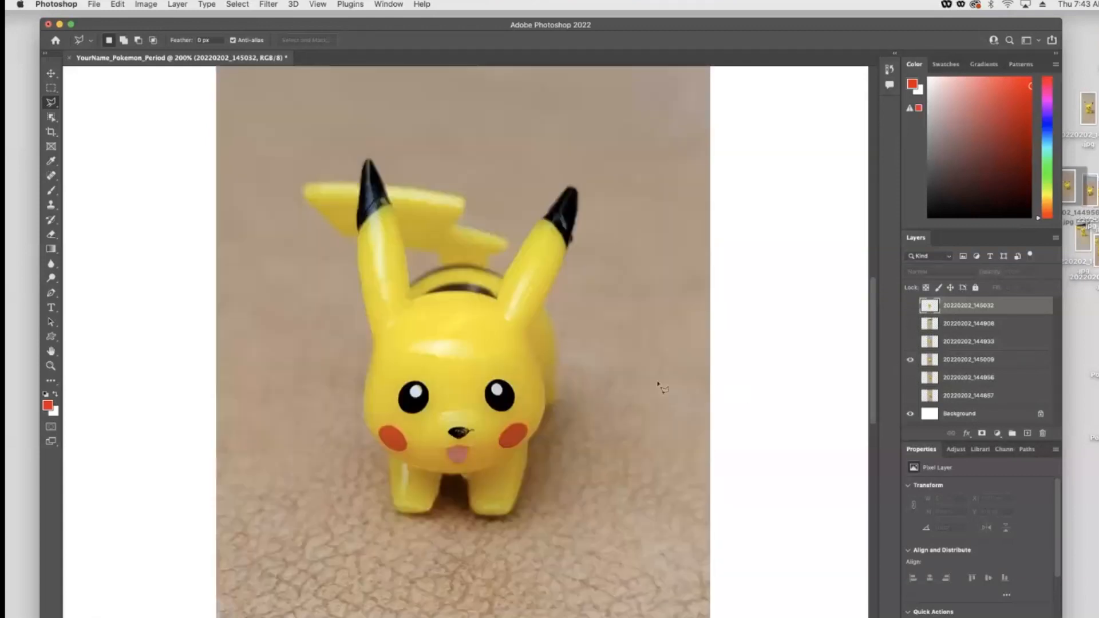
# - Zoom out and select the background areas above and below Pikachu on that photo with the Polygonal Lasso
pyautogui.press('super+minus')
pyautogui.press('super+minus')
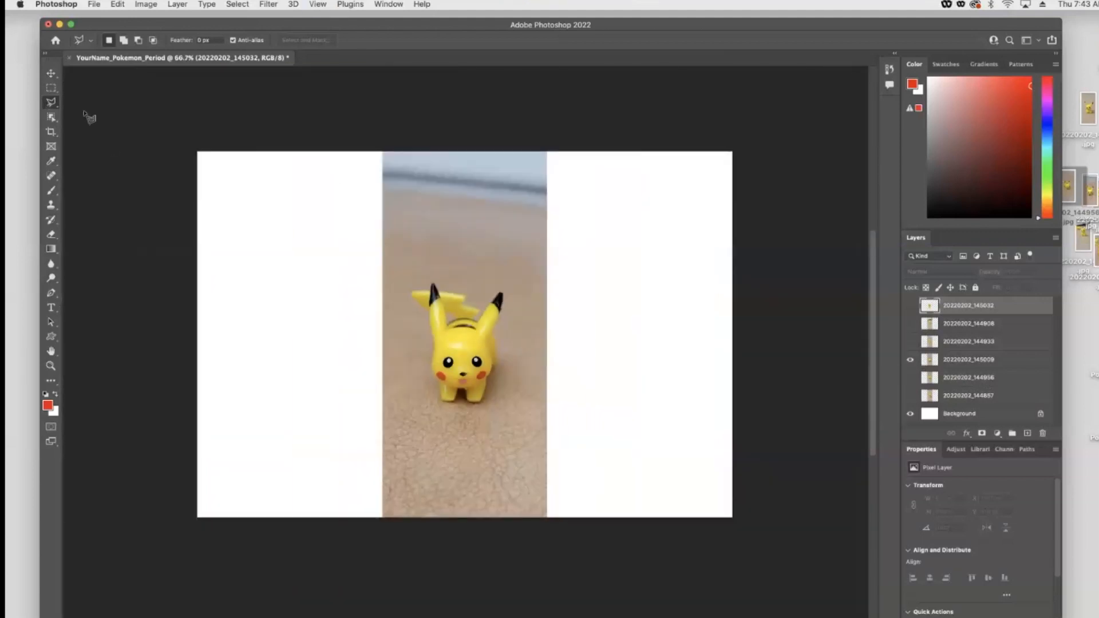
pyautogui.click(363, 287)
pyautogui.click(449, 274)
pyautogui.click(578, 283)
pyautogui.click(564, 150)
pyautogui.click(484, 112)
pyautogui.click(336, 114)
pyautogui.click(343, 215)
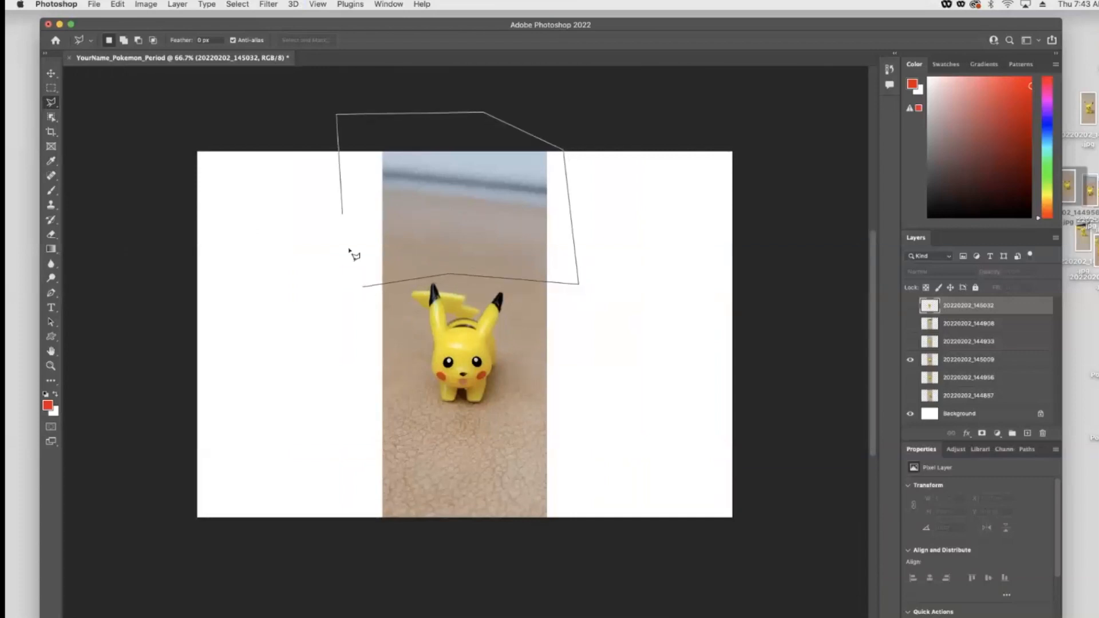
pyautogui.click(364, 289)
pyautogui.keyDown('shift'); pyautogui.click(353, 386); pyautogui.keyUp('shift')
pyautogui.click(495, 408)
pyautogui.click(584, 377)
pyautogui.click(607, 376)
pyautogui.click(668, 465)
pyautogui.click(664, 579)
pyautogui.click(467, 578)
pyautogui.click(332, 555)
pyautogui.click(331, 462)
pyautogui.click(353, 387)
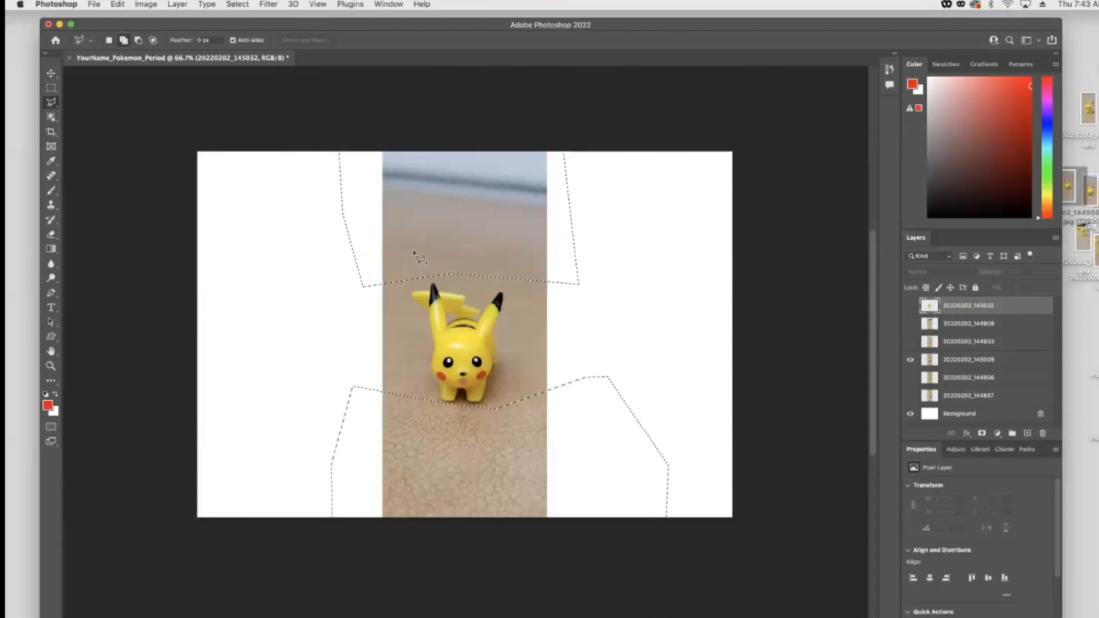
# - Extend the selection over the background left and right of Pikachu, leaving only Pikachu unselected
pyautogui.click(420, 316)
pyautogui.click(429, 377)
pyautogui.click(422, 421)
pyautogui.click(375, 417)
pyautogui.click(340, 399)
pyautogui.click(333, 324)
pyautogui.click(355, 268)
pyautogui.click(398, 264)
pyautogui.keyDown('shift'); pyautogui.click(498, 260); pyautogui.keyUp('shift')
pyautogui.click(518, 350)
pyautogui.click(488, 432)
pyautogui.click(577, 436)
pyautogui.click(610, 337)
pyautogui.click(558, 261)
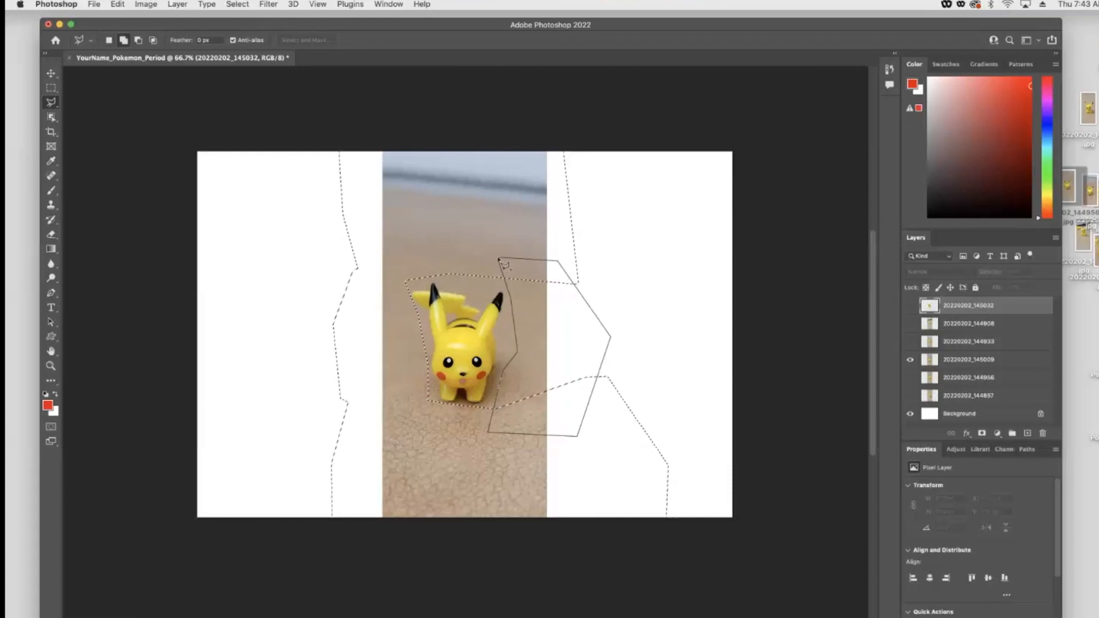
pyautogui.click(499, 262)
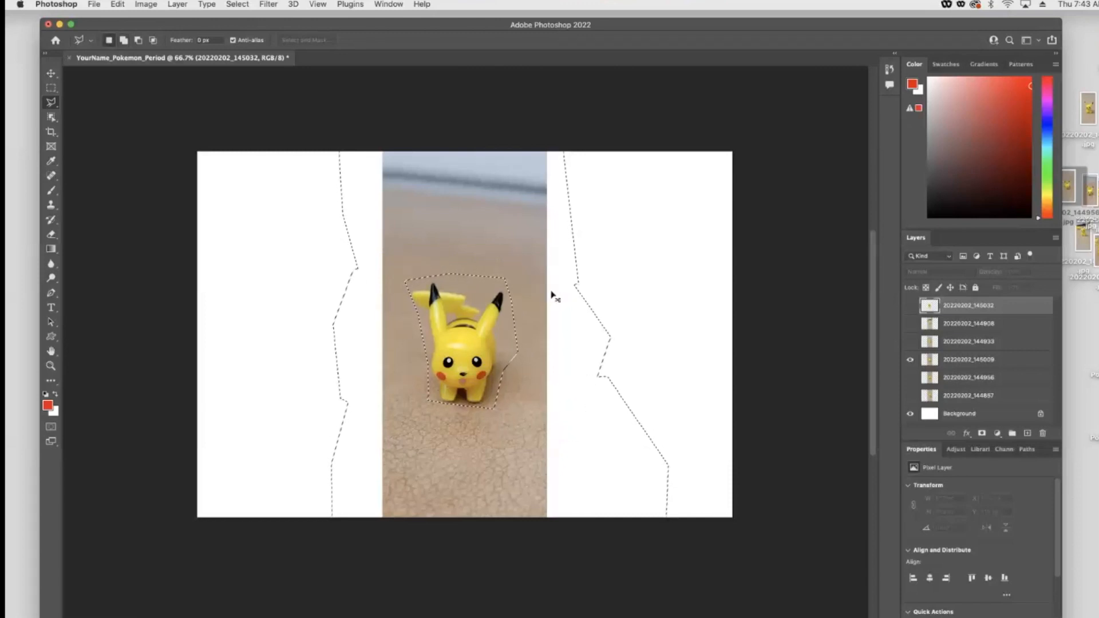
pyautogui.press('super+plus')
pyautogui.press('super+plus')
pyautogui.press('super+plus')
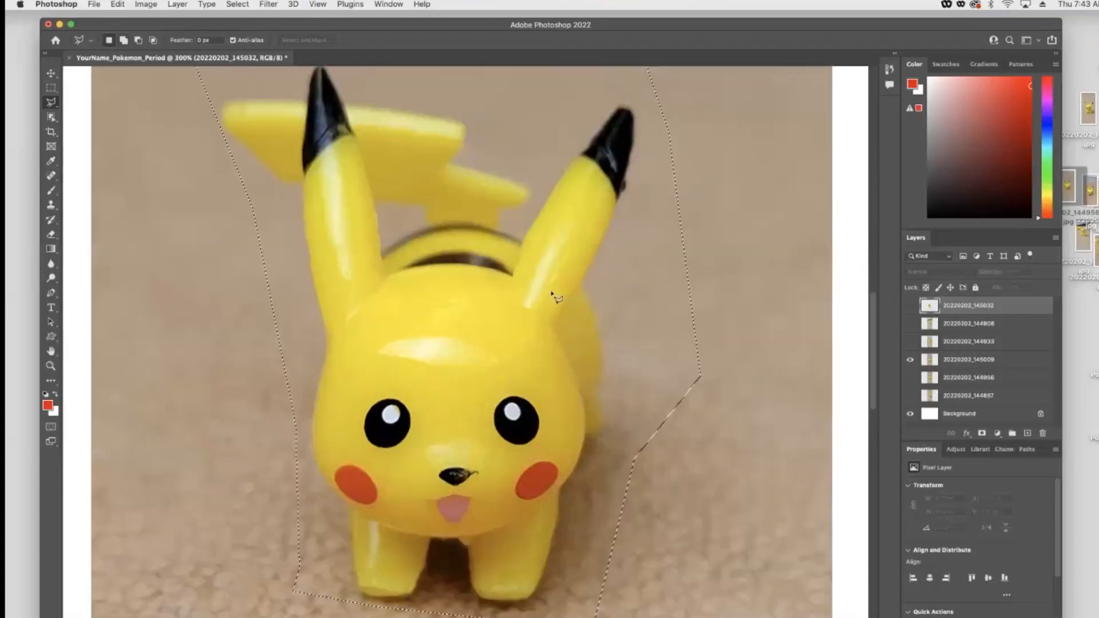
# - Add the background around Pikachu's left ear and tail tip to the selection, tracing closely along their outline
pyautogui.scroll(2, 522, 295)
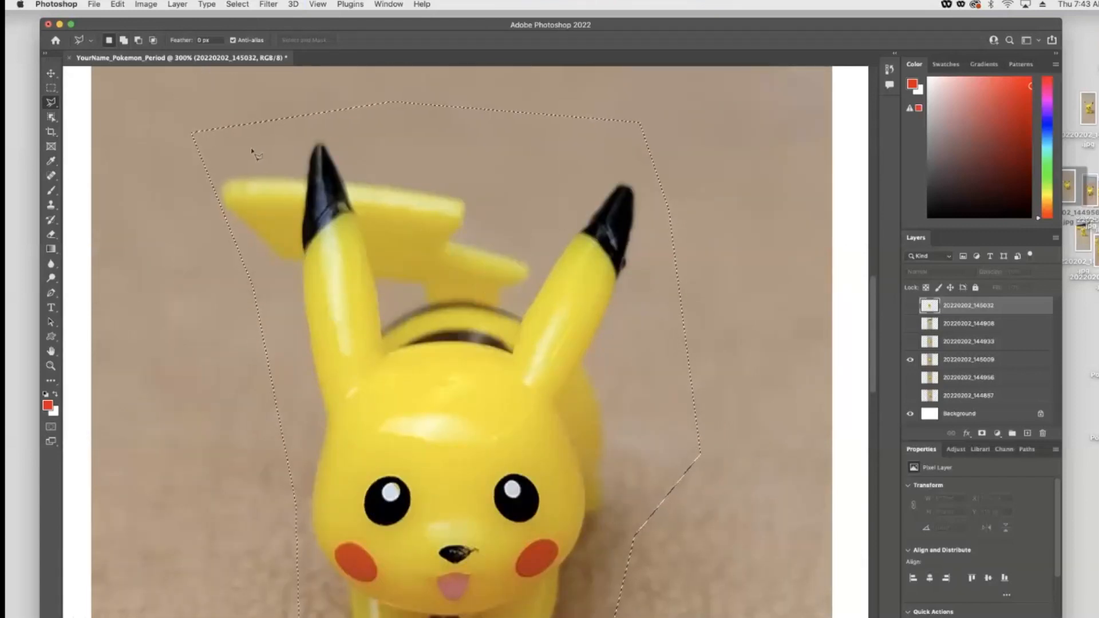
pyautogui.press('shift')
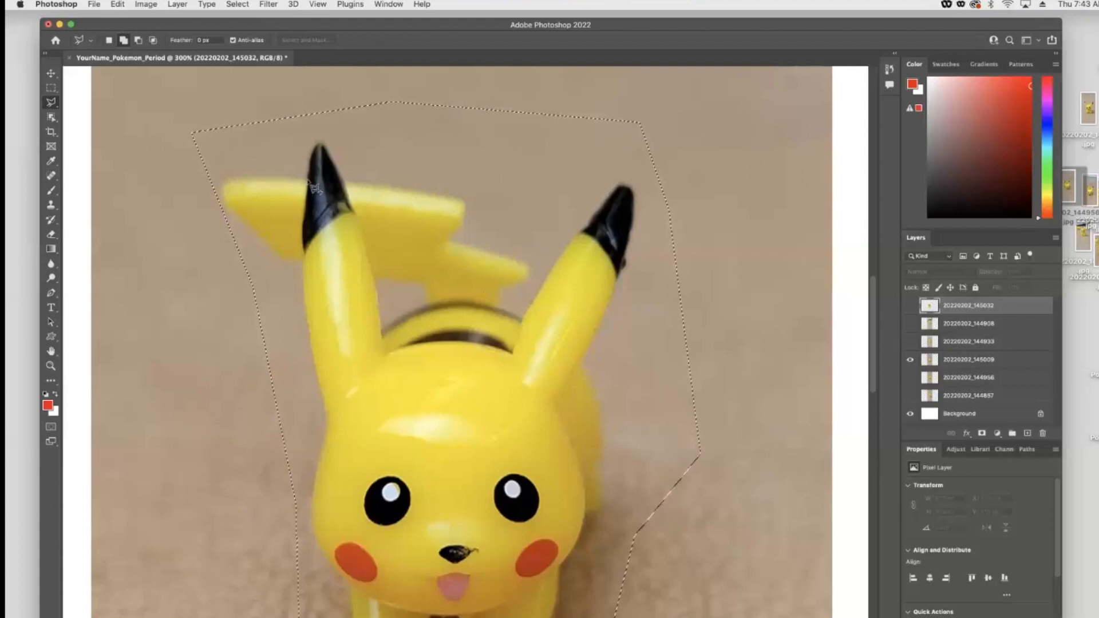
pyautogui.click(344, 182)
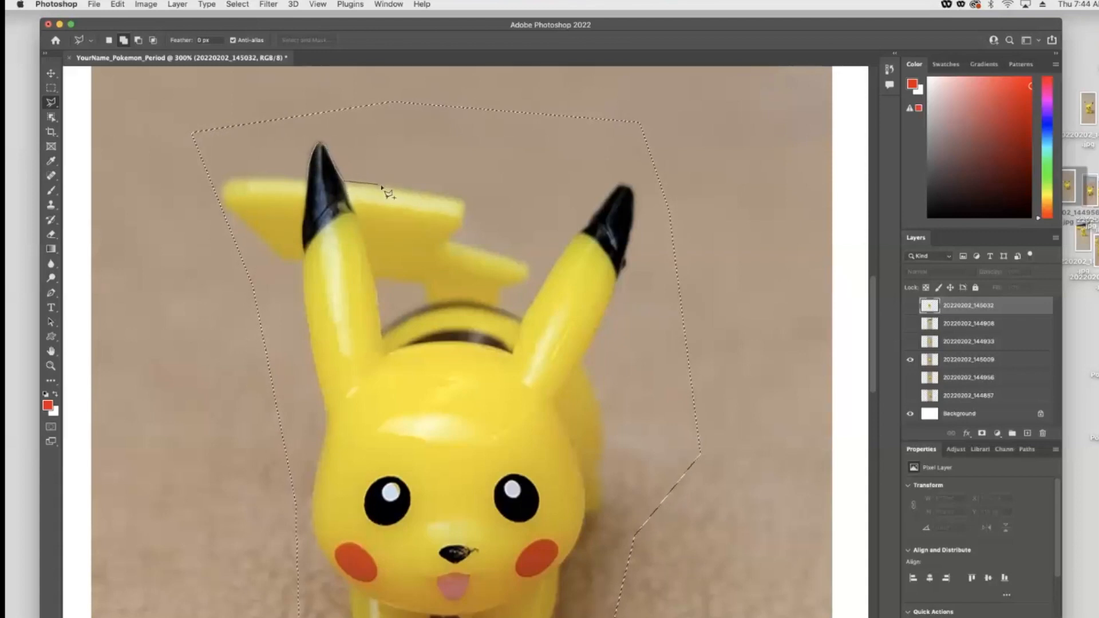
pyautogui.click(464, 199)
pyautogui.click(181, 108)
pyautogui.click(149, 159)
pyautogui.click(202, 343)
pyautogui.click(270, 446)
pyautogui.click(326, 420)
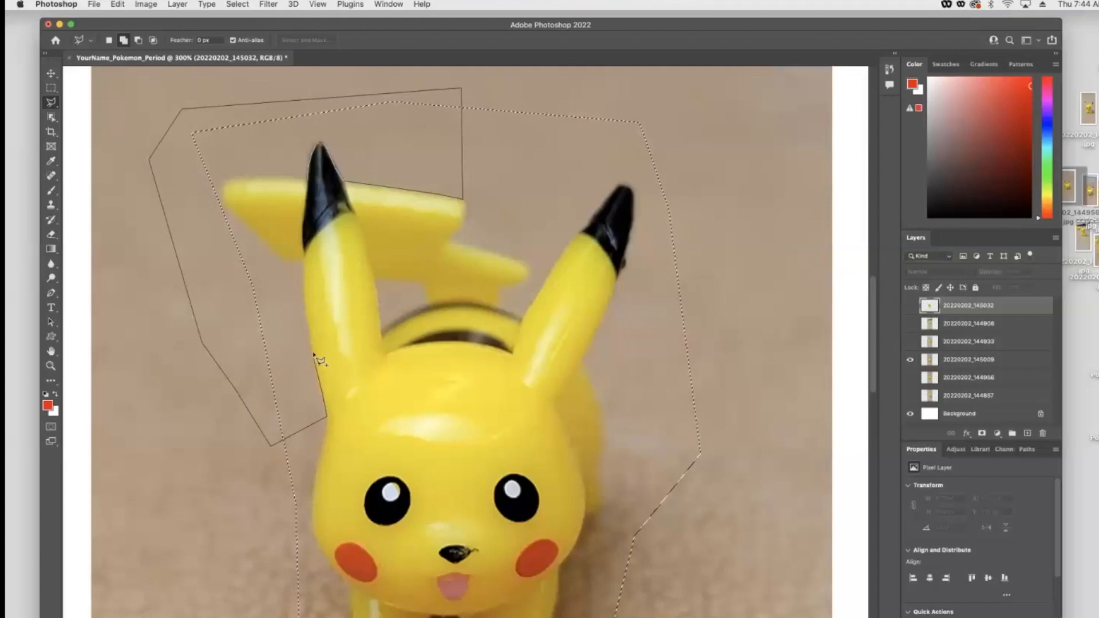
pyautogui.click(304, 264)
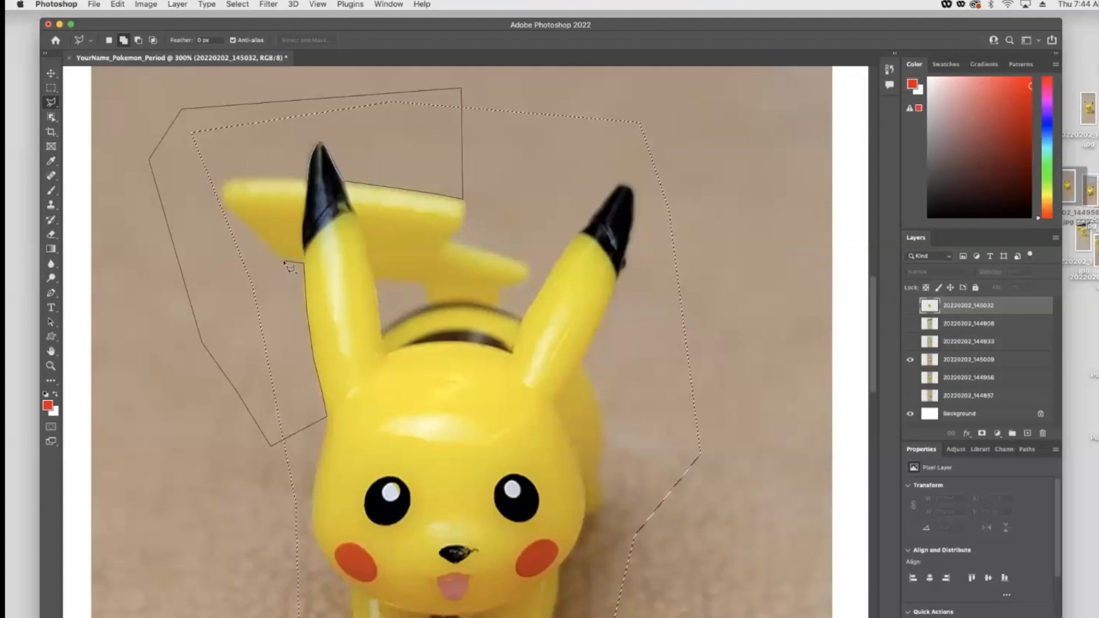
pyautogui.click(283, 260)
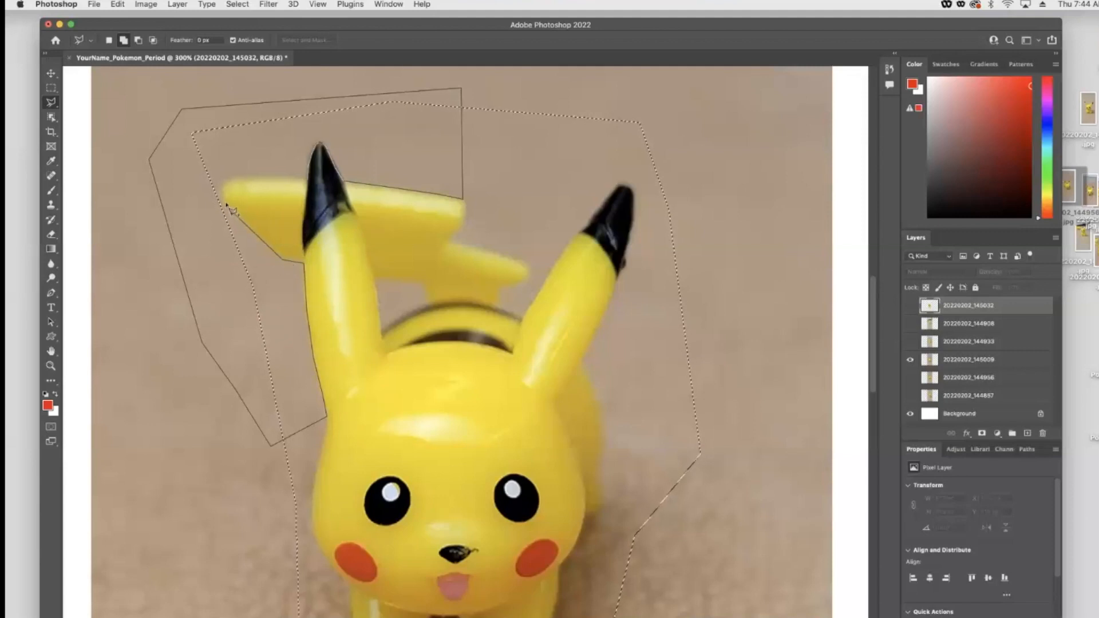
pyautogui.click(225, 183)
pyautogui.click(318, 143)
pyautogui.click(344, 182)
pyautogui.click(463, 199)
pyautogui.press('shift')
pyautogui.moveTo(380, 309)
pyautogui.mouseDown()
pyautogui.moveTo(386, 341)
pyautogui.moveTo(427, 304)
pyautogui.moveTo(425, 287)
pyautogui.moveTo(376, 281)
pyautogui.mouseUp()
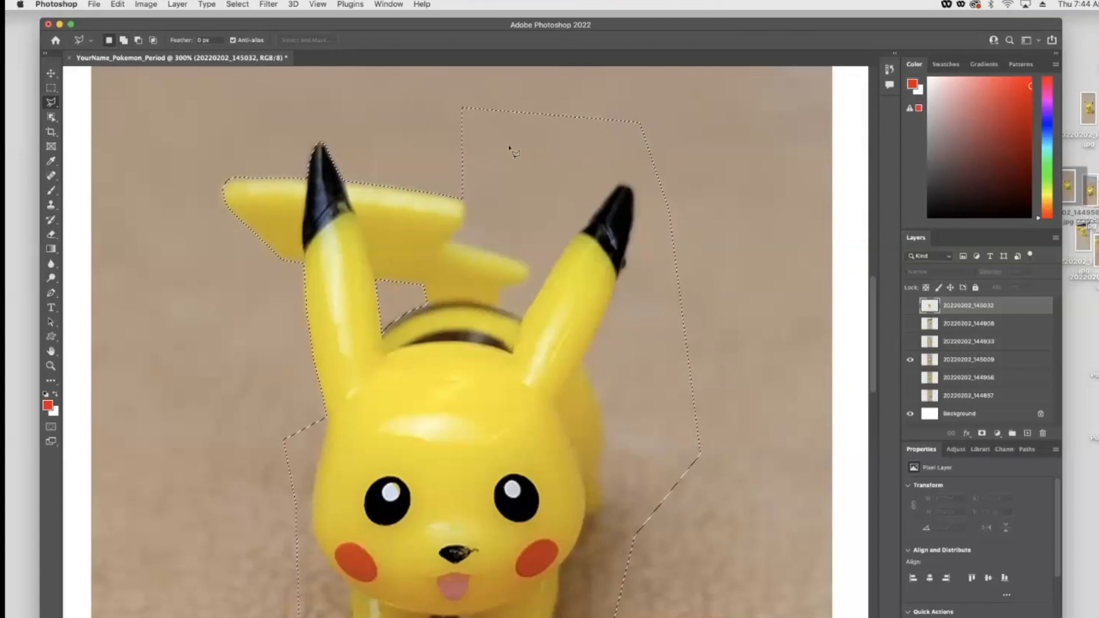
# - Add the background between the tail and the right ear to the selection, tracing tightly around the tail and right ear
pyautogui.press('shift')
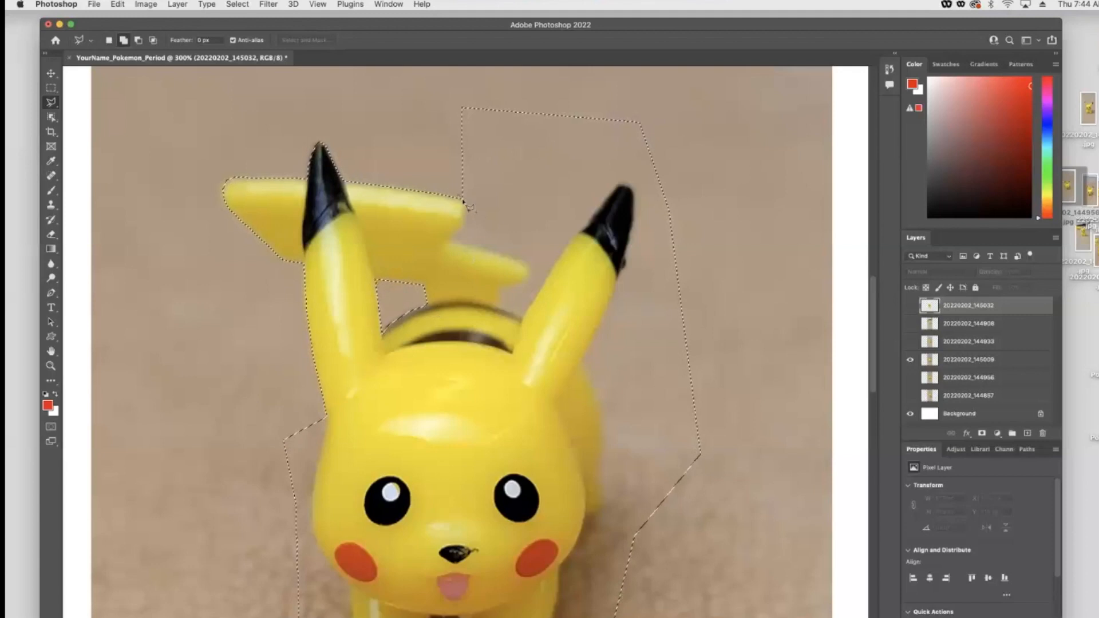
pyautogui.click(464, 203)
pyautogui.click(462, 224)
pyautogui.click(450, 238)
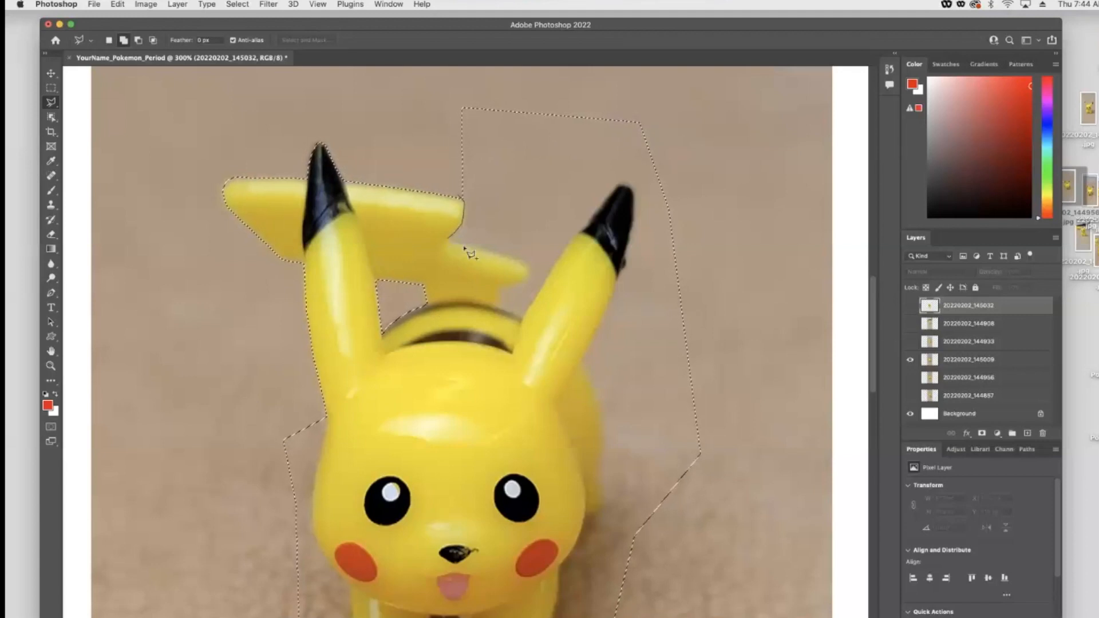
pyautogui.click(524, 264)
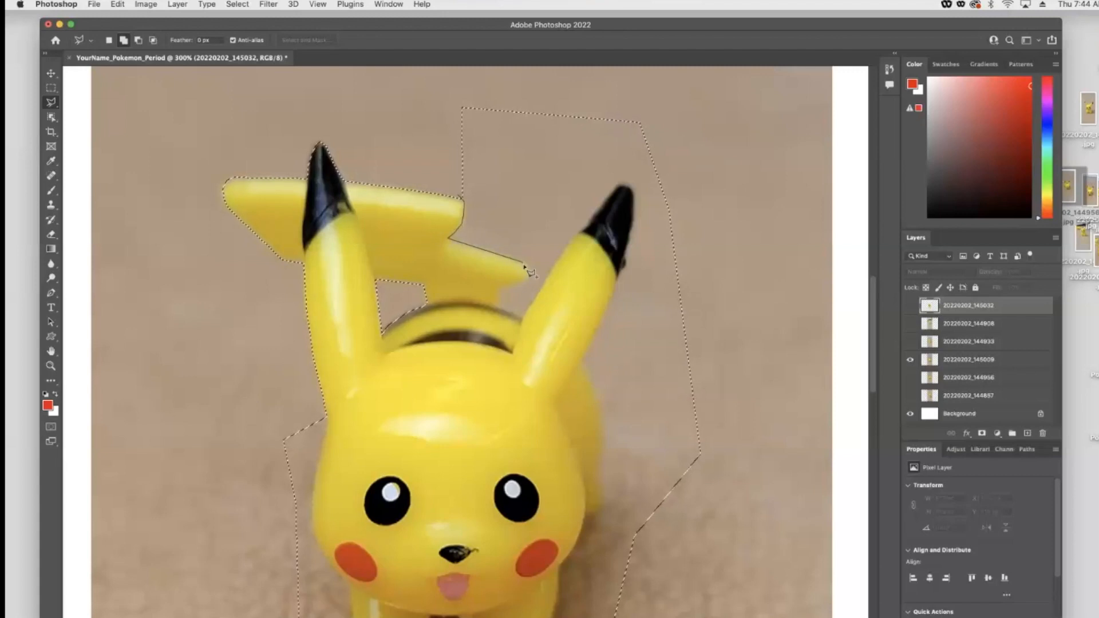
pyautogui.click(526, 273)
pyautogui.click(524, 278)
pyautogui.click(502, 287)
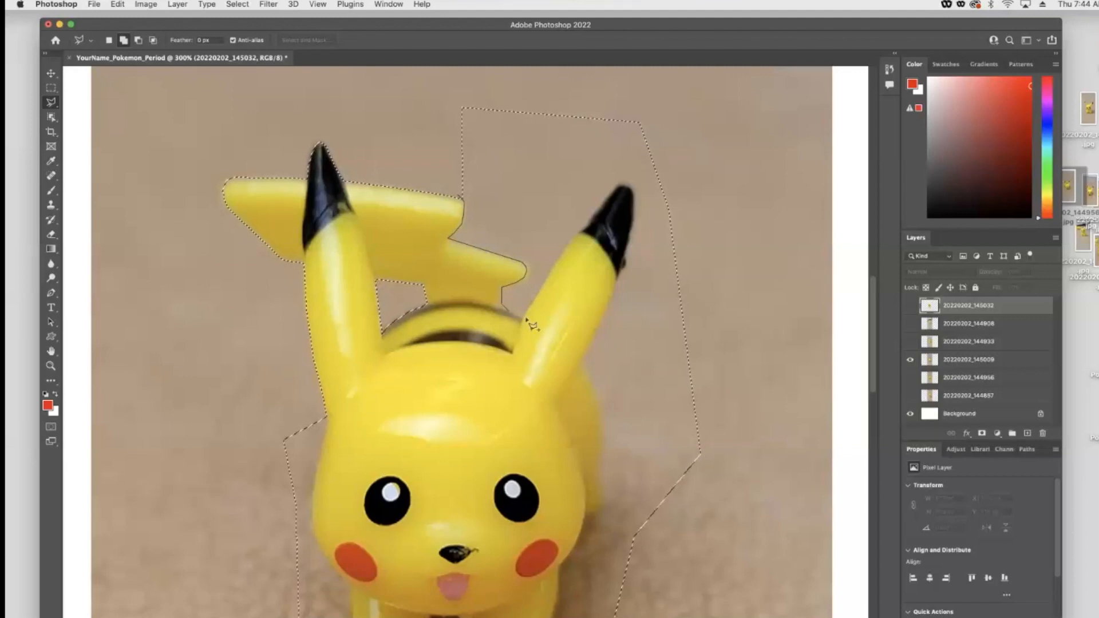
pyautogui.click(502, 307)
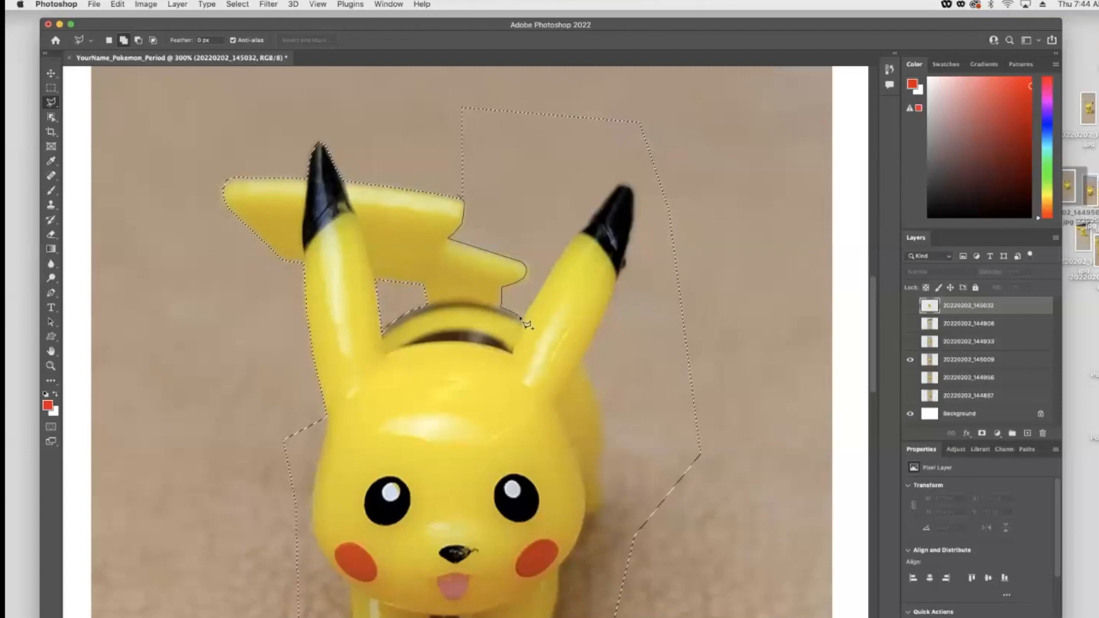
pyautogui.click(522, 318)
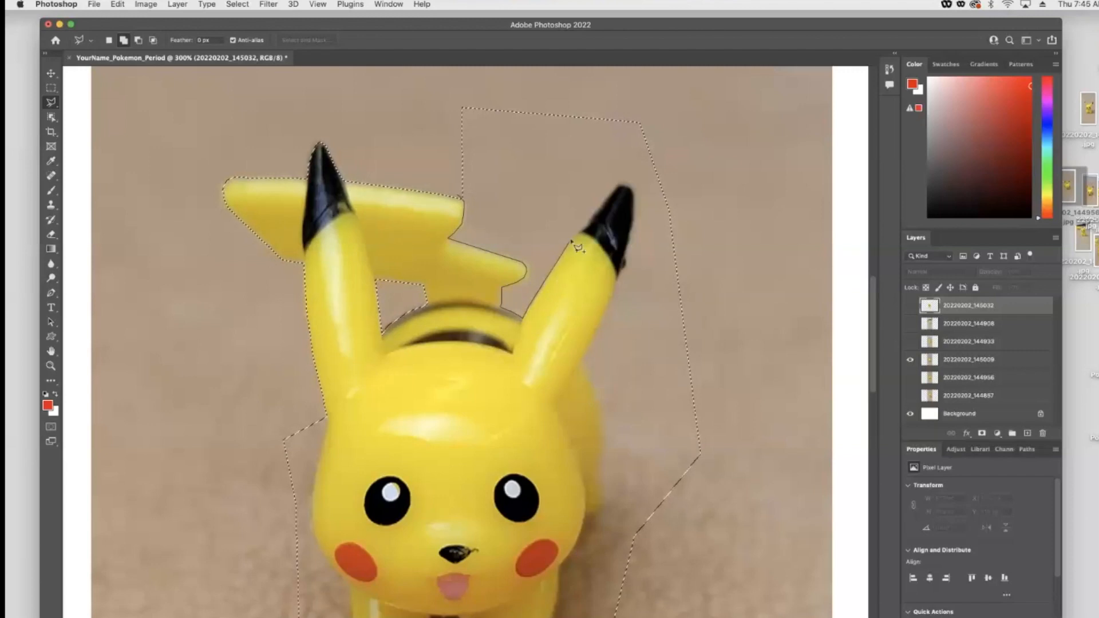
pyautogui.click(633, 198)
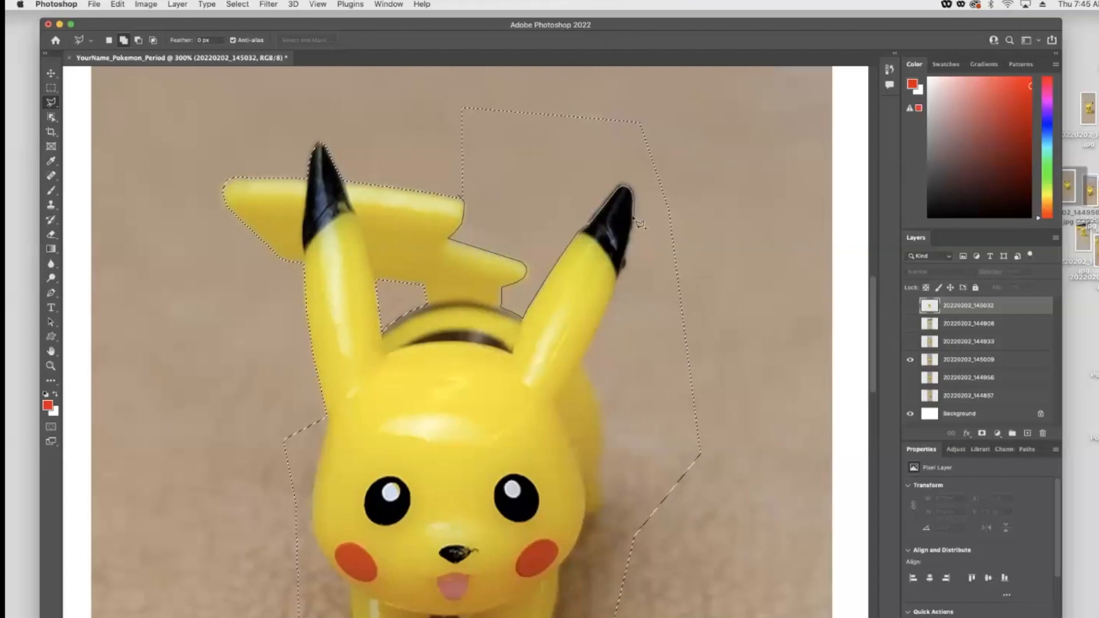
pyautogui.click(620, 274)
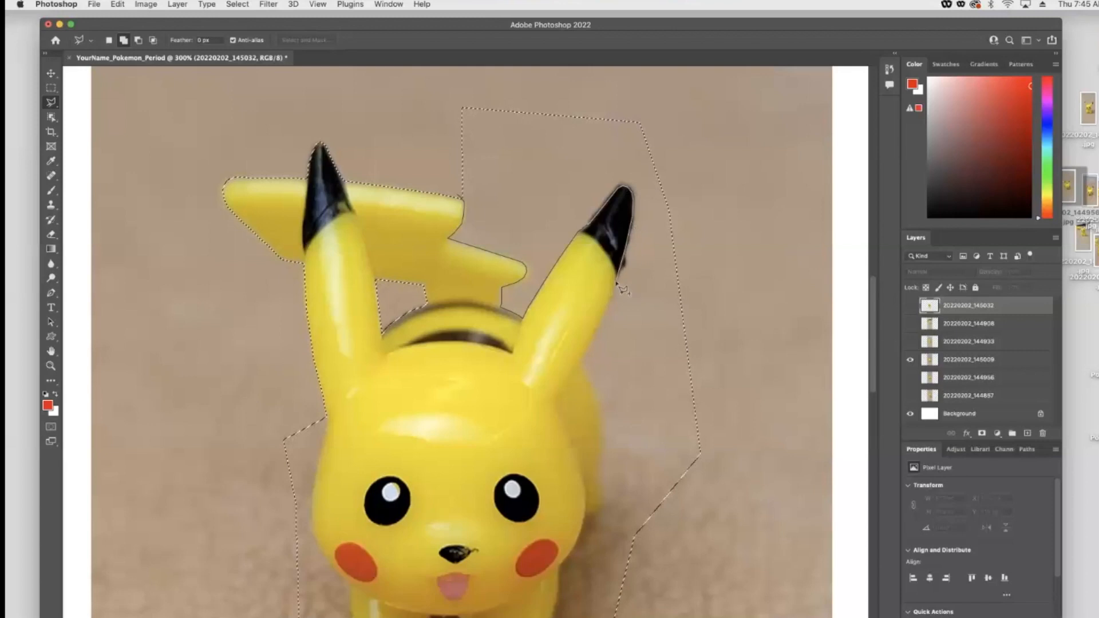
pyautogui.click(580, 363)
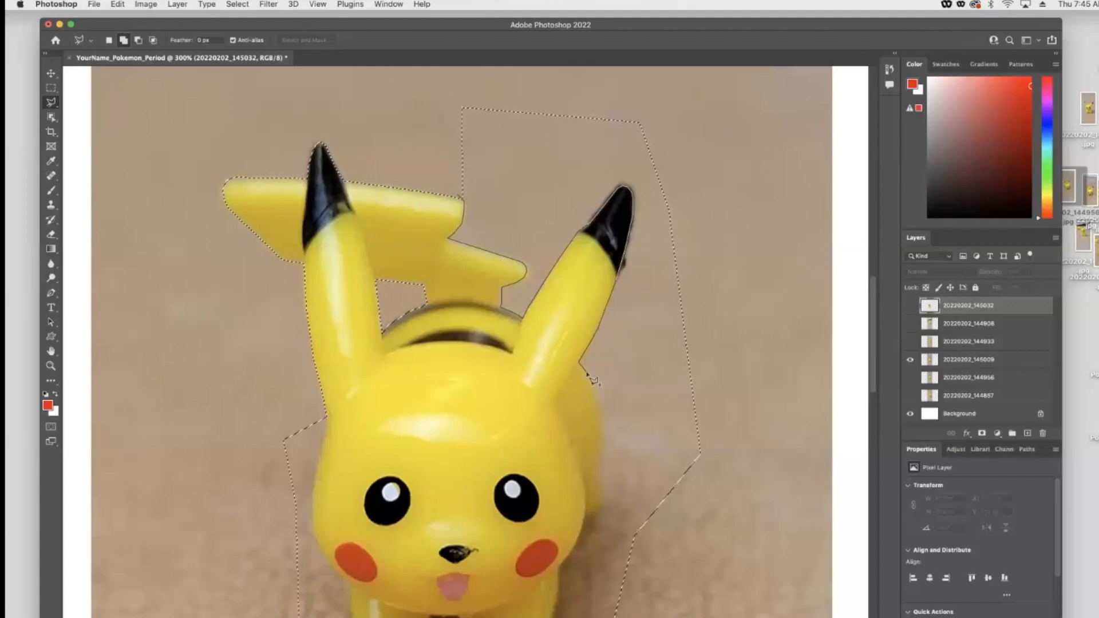
pyautogui.click(594, 393)
pyautogui.click(745, 415)
pyautogui.click(732, 198)
pyautogui.click(649, 87)
pyautogui.click(453, 86)
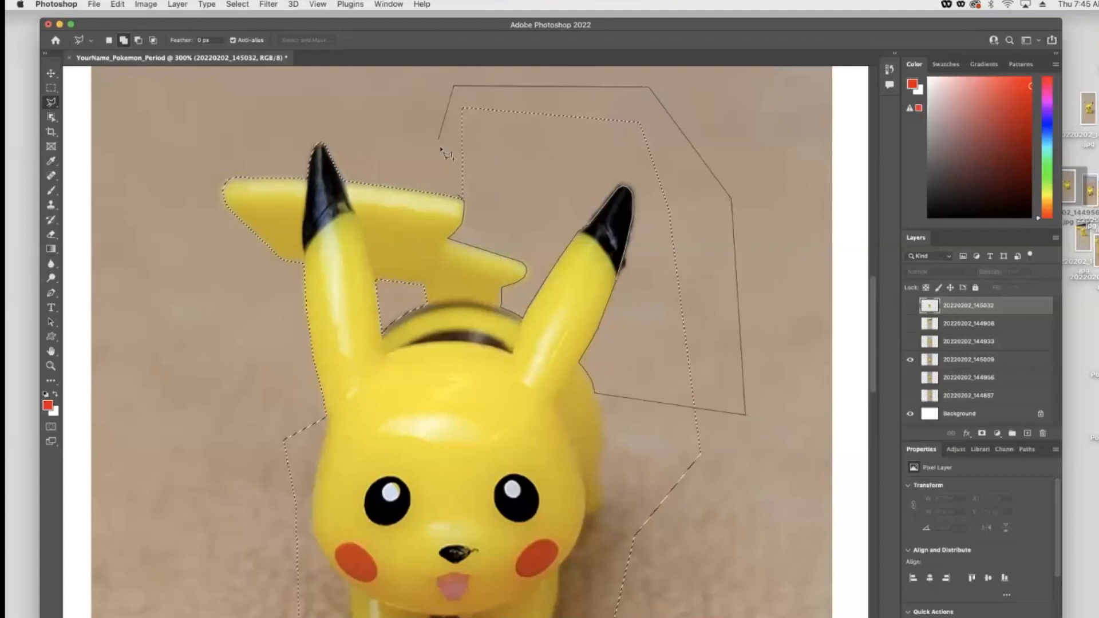
pyautogui.click(462, 201)
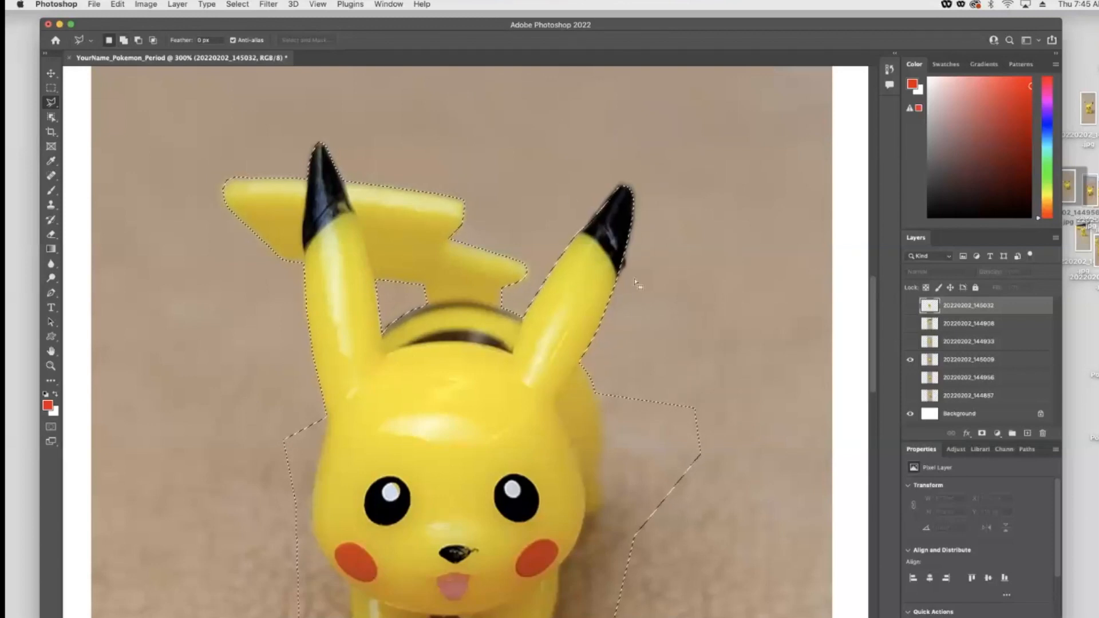
# - Add the background along the right side of Pikachu's body to the selection, following its outline
pyautogui.scroll(-3, 636, 279)
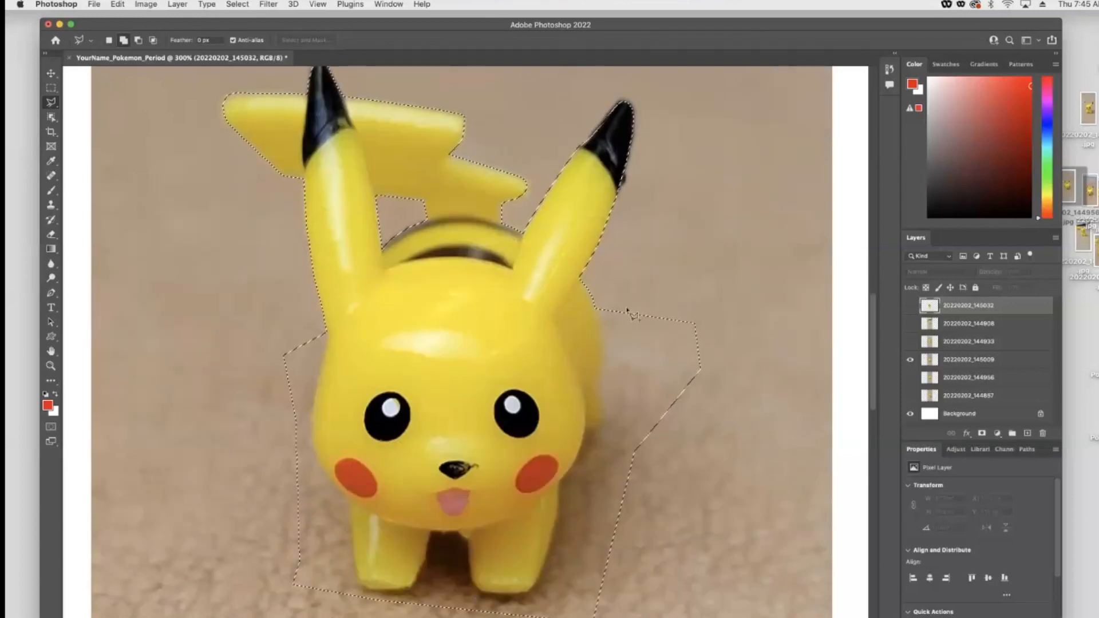
pyautogui.keyDown('shift'); pyautogui.click(597, 310); pyautogui.keyUp('shift')
pyautogui.click(602, 344)
pyautogui.click(602, 362)
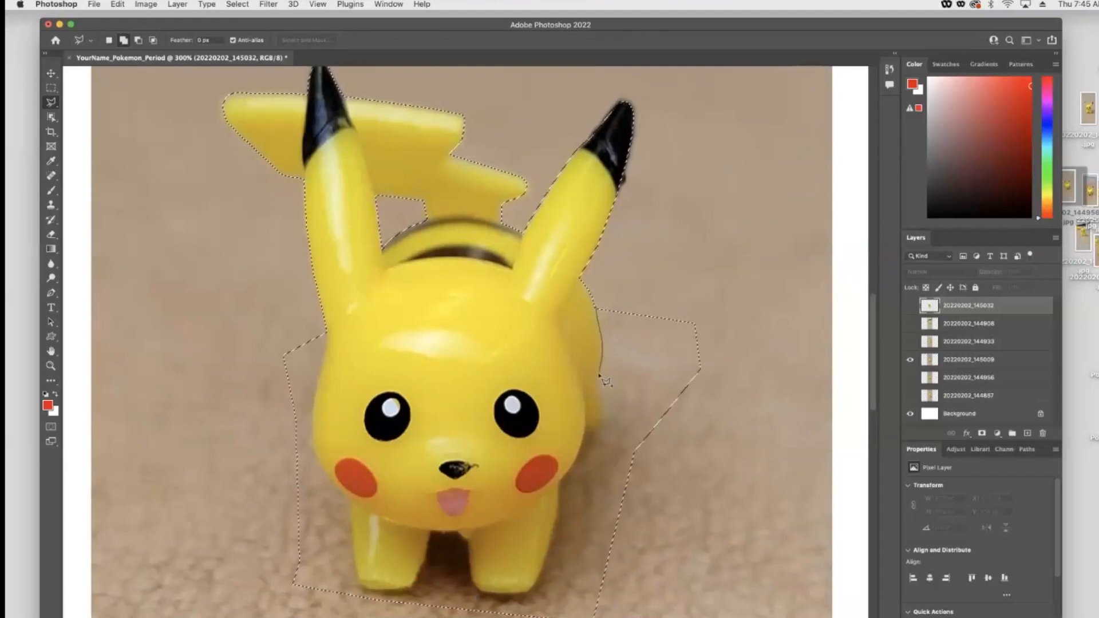
pyautogui.click(596, 384)
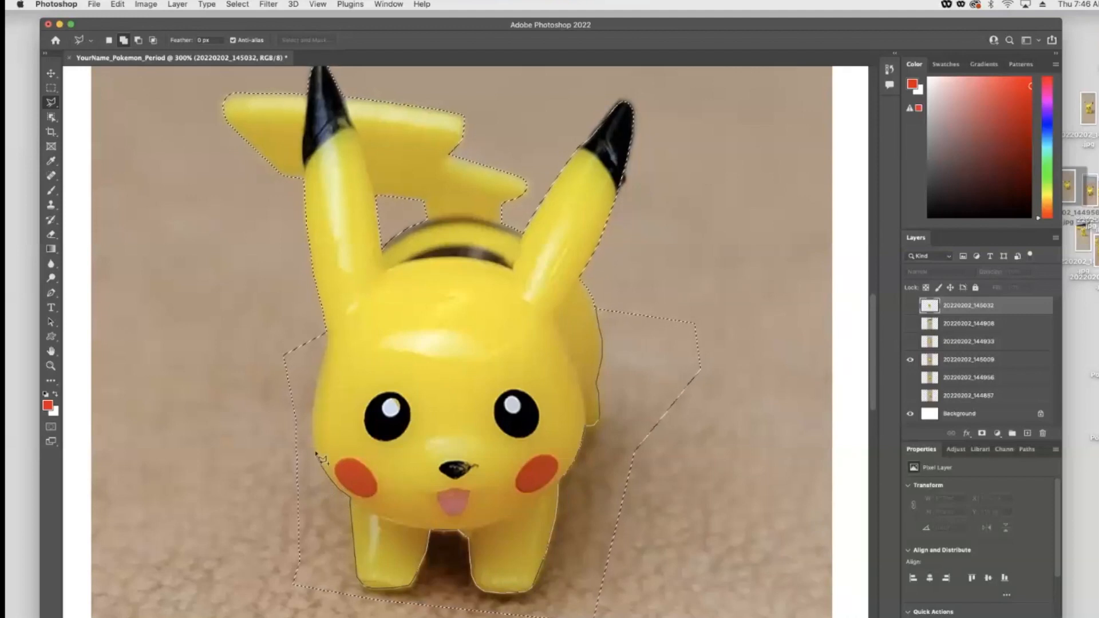
# - Add the background along Pikachu's left side and around the feet to the selection, following the outline
pyautogui.click(329, 331)
pyautogui.click(323, 317)
pyautogui.click(260, 337)
pyautogui.click(200, 449)
pyautogui.scroll(-4, 199, 506)
pyautogui.click(225, 509)
pyautogui.click(367, 556)
pyautogui.click(577, 544)
pyautogui.click(609, 200)
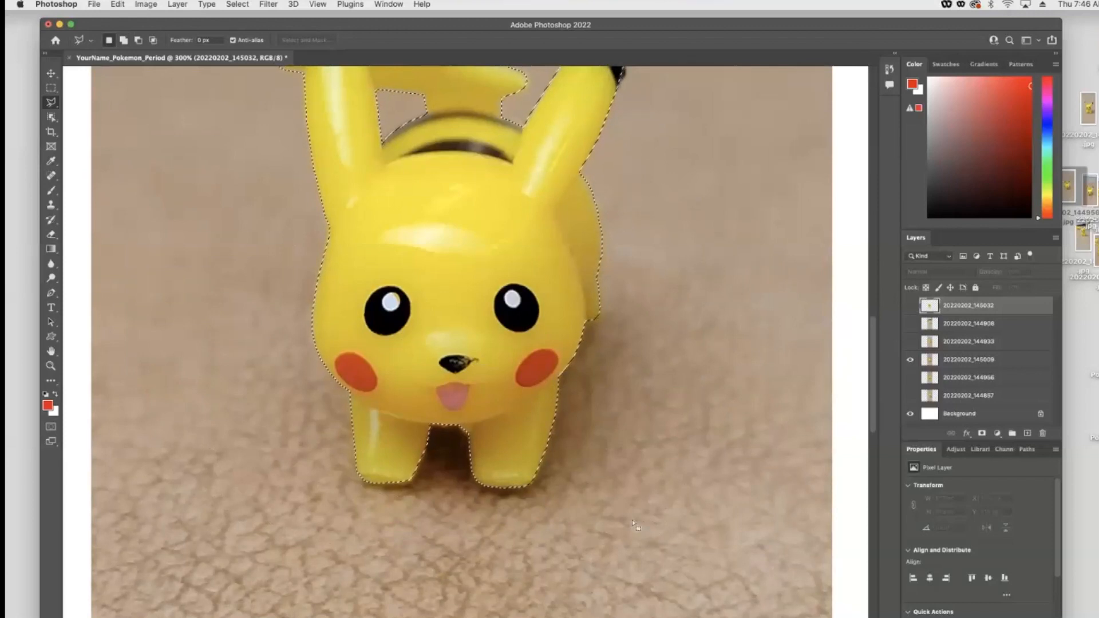
# - Delete the selected background from the 20220202_145009 layer and deselect
pyautogui.press('super+minus')
pyautogui.press('super+minus')
pyautogui.press('super+minus')
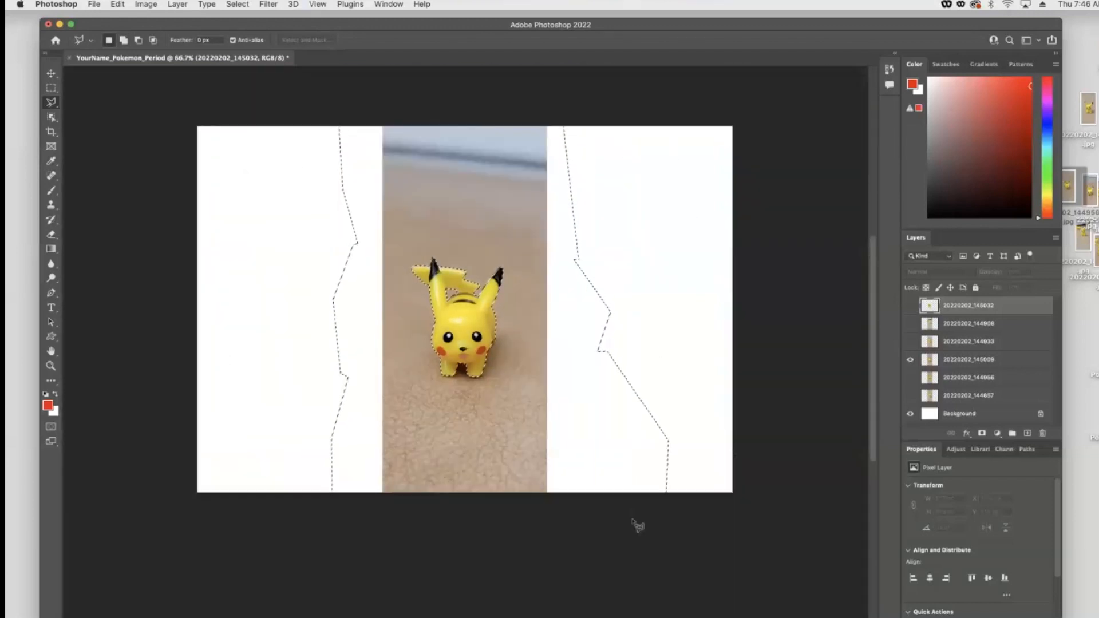
pyautogui.click(955, 361)
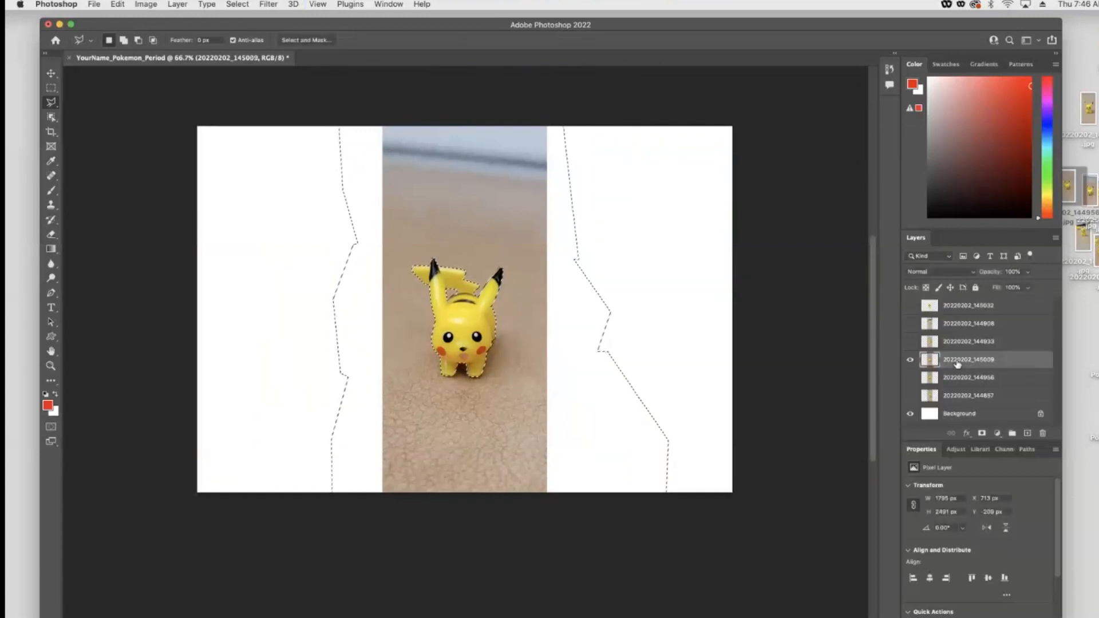
pyautogui.press('Delete')
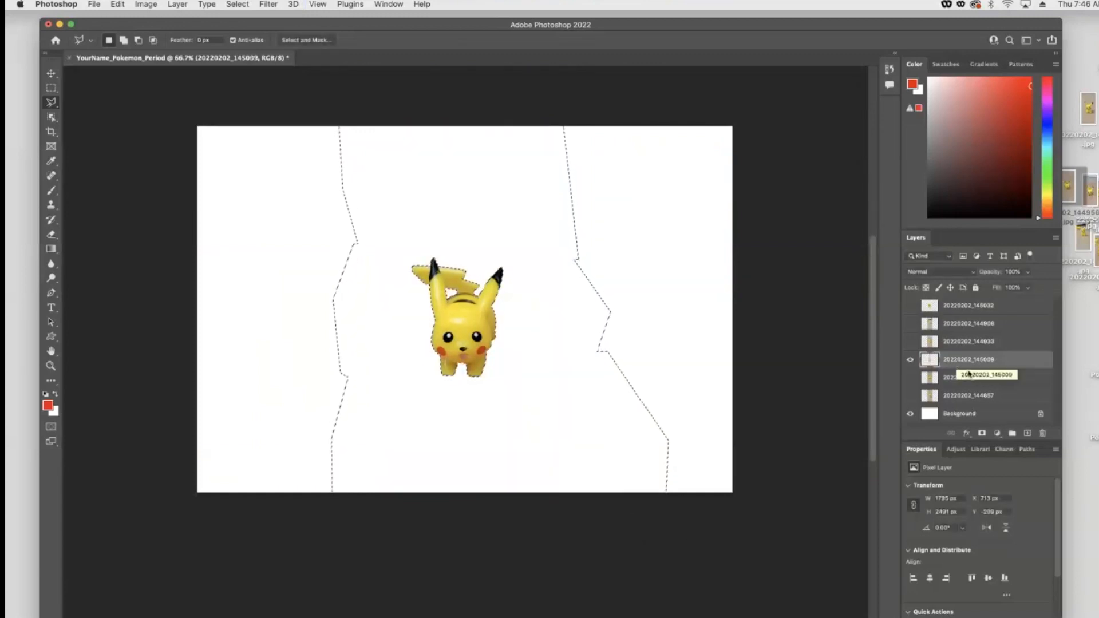
pyautogui.press('super+d')
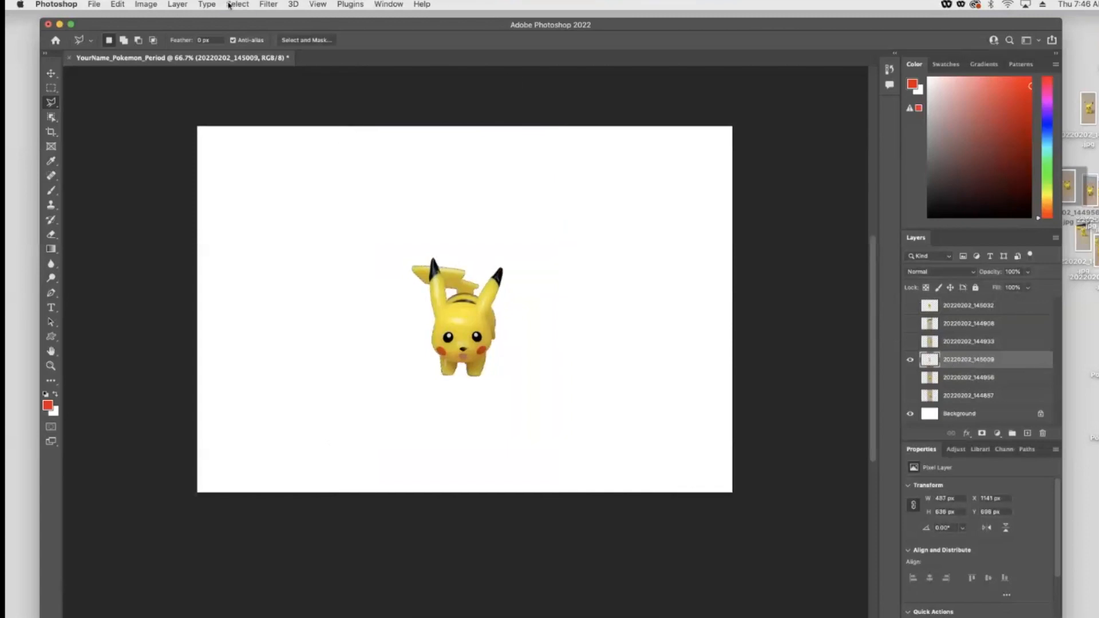
# - Make the 20220202_145032 Pikachu layer visible again
pyautogui.click(269, 4)
pyautogui.click(813, 173)
pyautogui.click(910, 305)
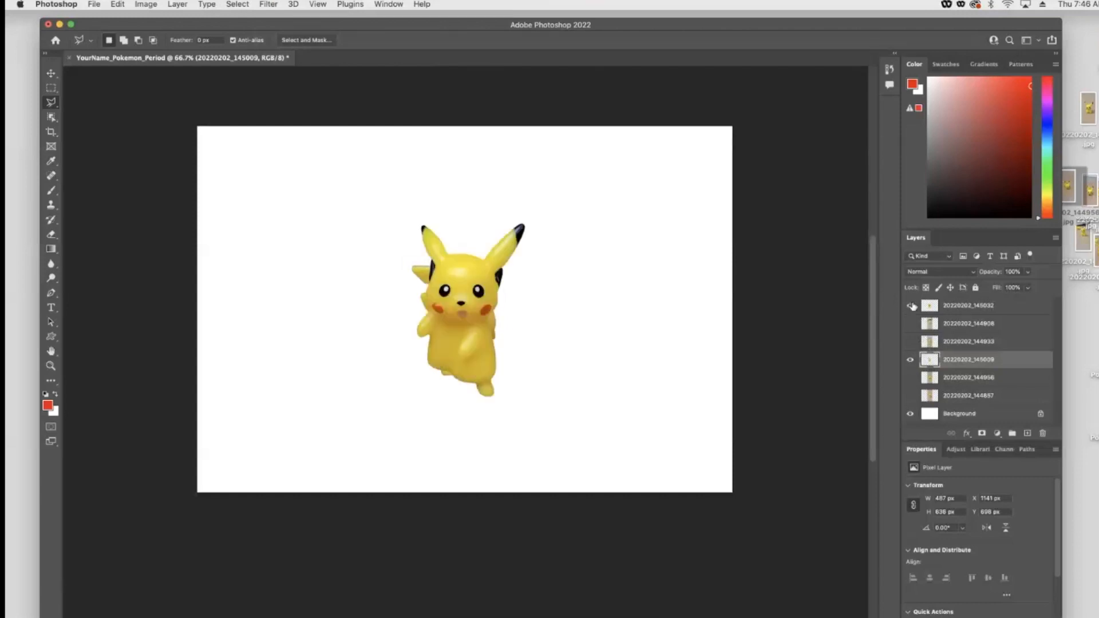
# - Move the Pikachu cutouts into the lower left of the canvas with the Move tool
pyautogui.click(51, 74)
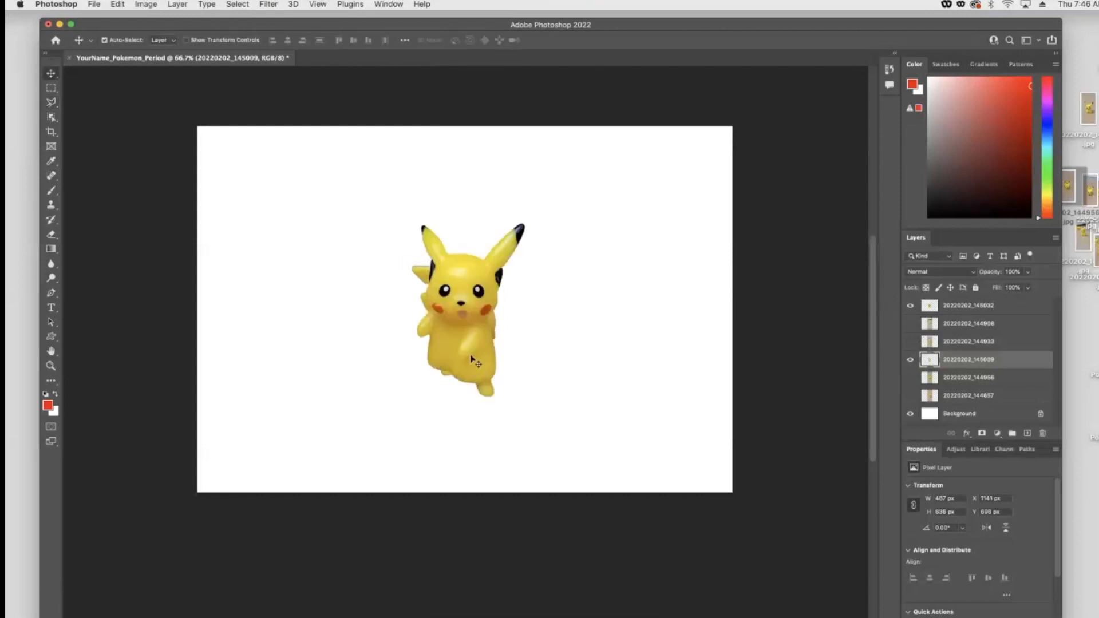
pyautogui.moveTo(454, 355); pyautogui.dragTo(415, 419)
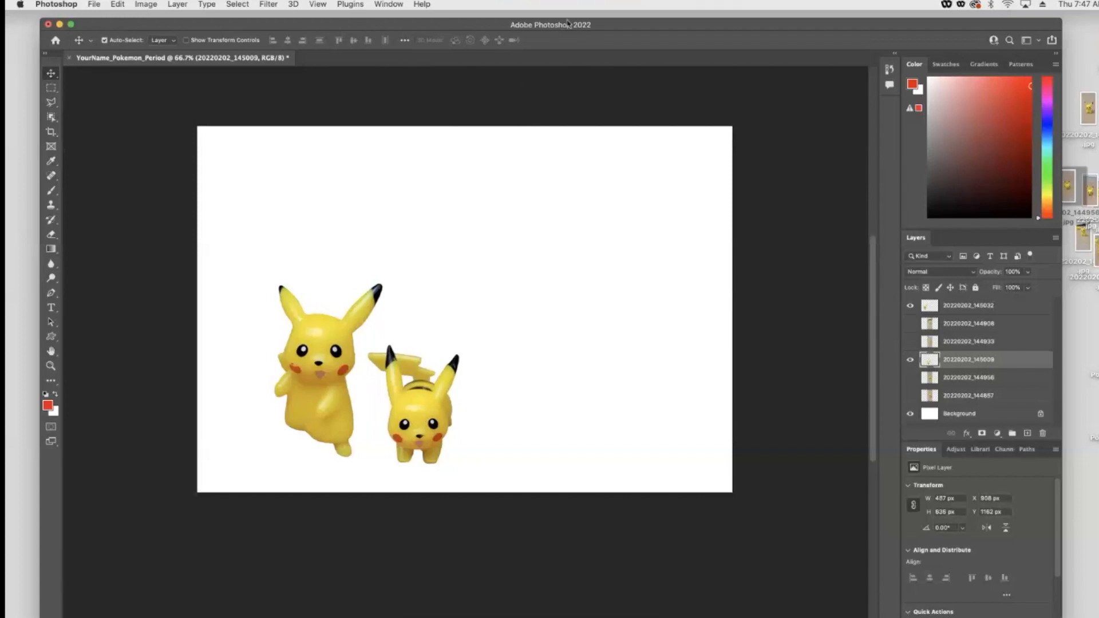
pyautogui.click(531, 196)
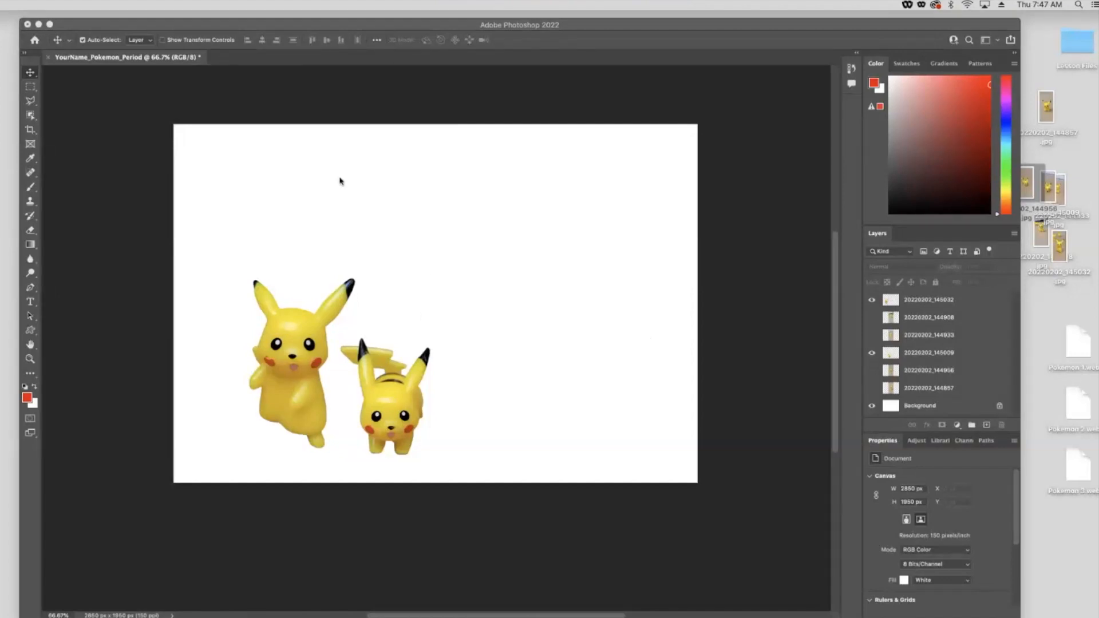
# - Create a new empty layer directly above the Background layer
pyautogui.click(929, 408)
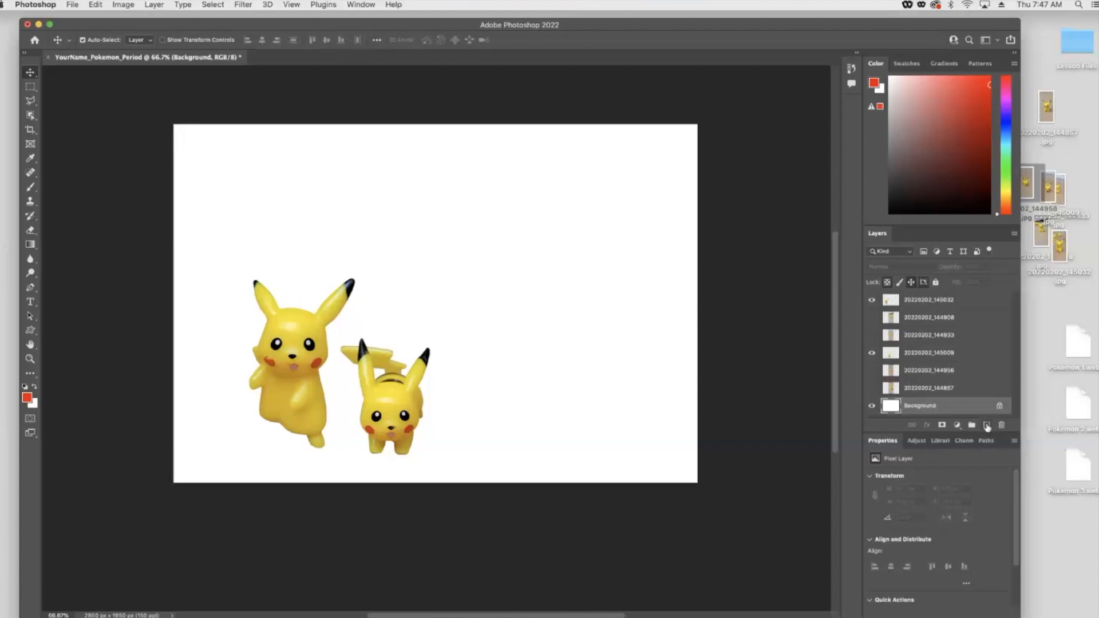
pyautogui.click(986, 425)
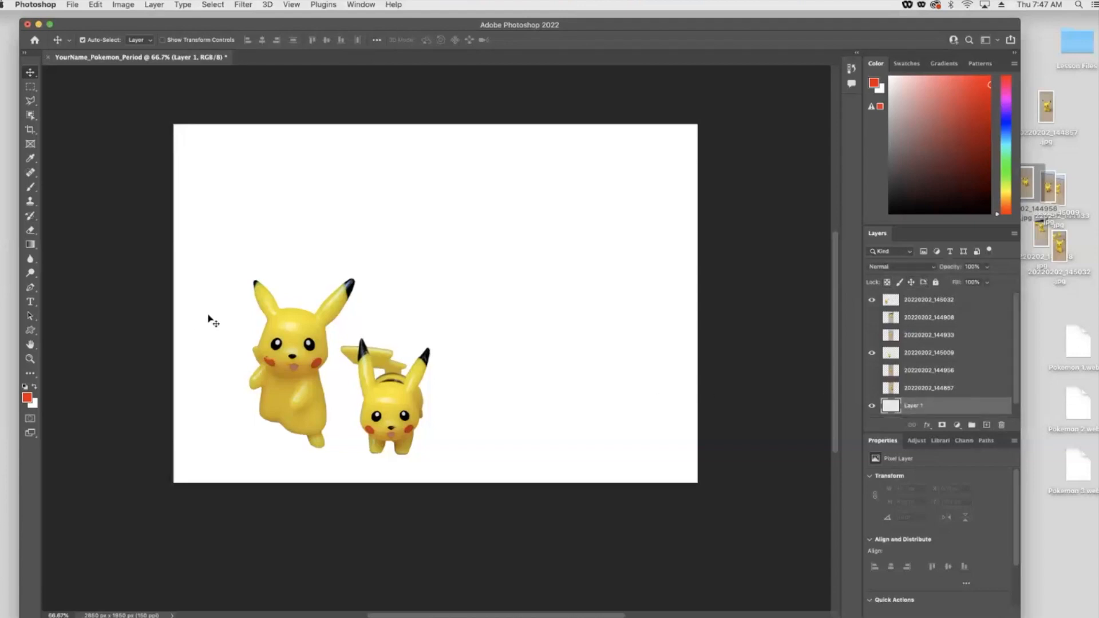
# - Select the Gradient tool, open the Gradient Editor, and set the left color stop to blue
pyautogui.click(26, 245)
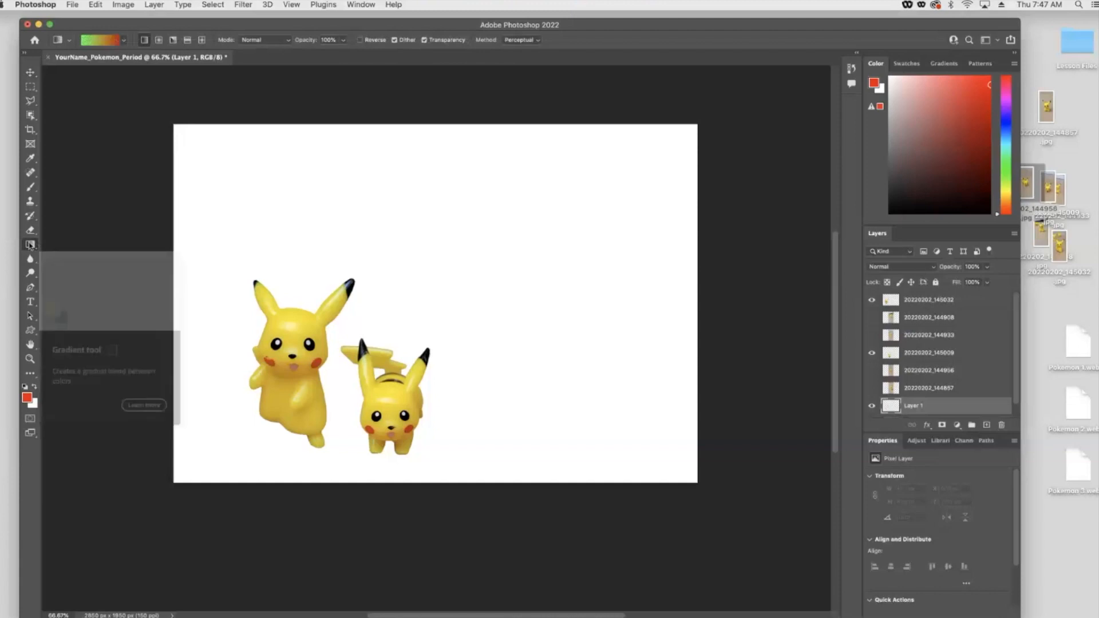
pyautogui.click(124, 41)
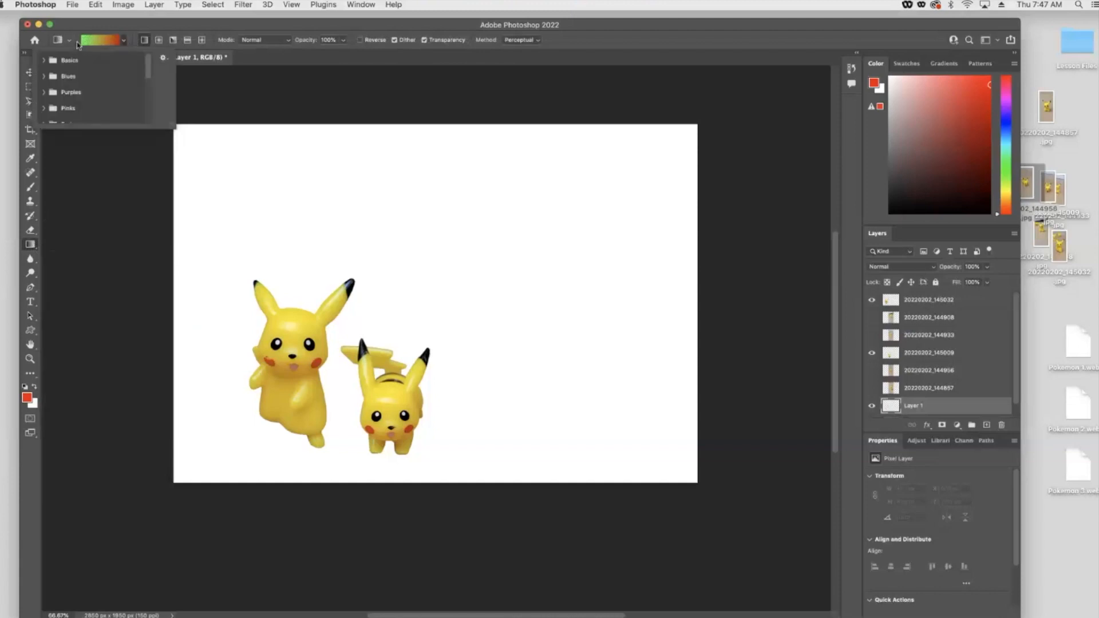
pyautogui.click(58, 42)
pyautogui.click(117, 41)
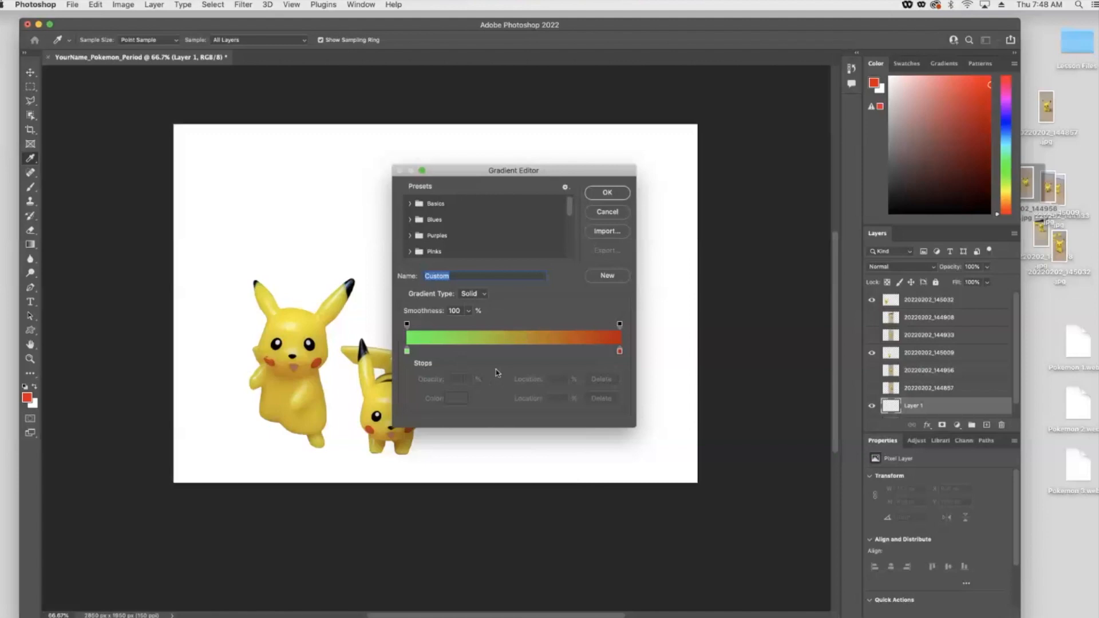
pyautogui.click(407, 352)
pyautogui.doubleClick(407, 351)
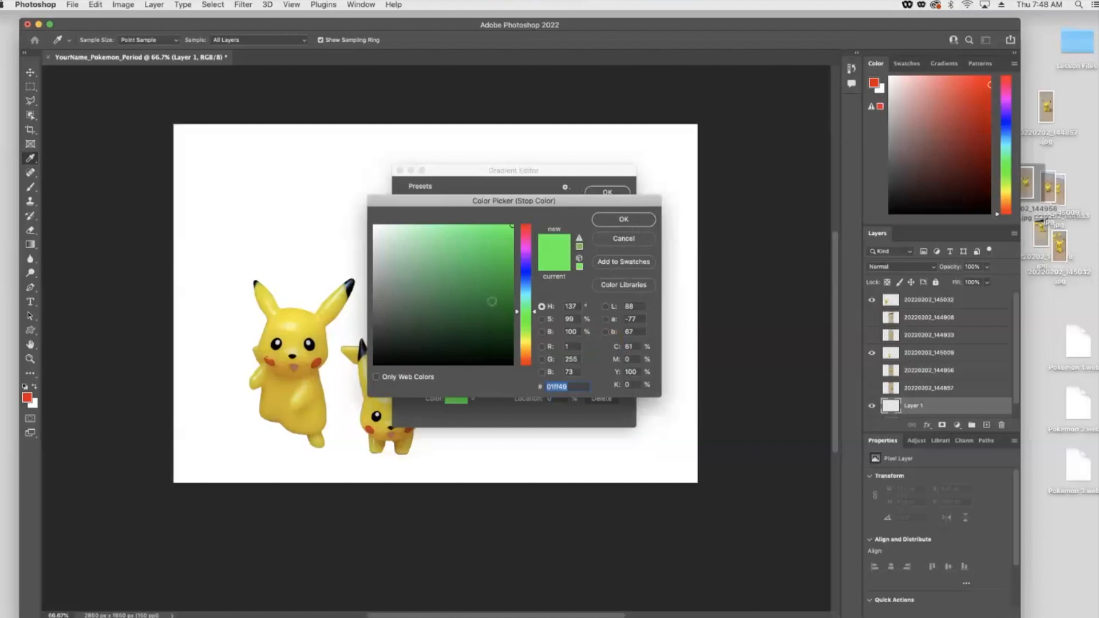
pyautogui.click(531, 277)
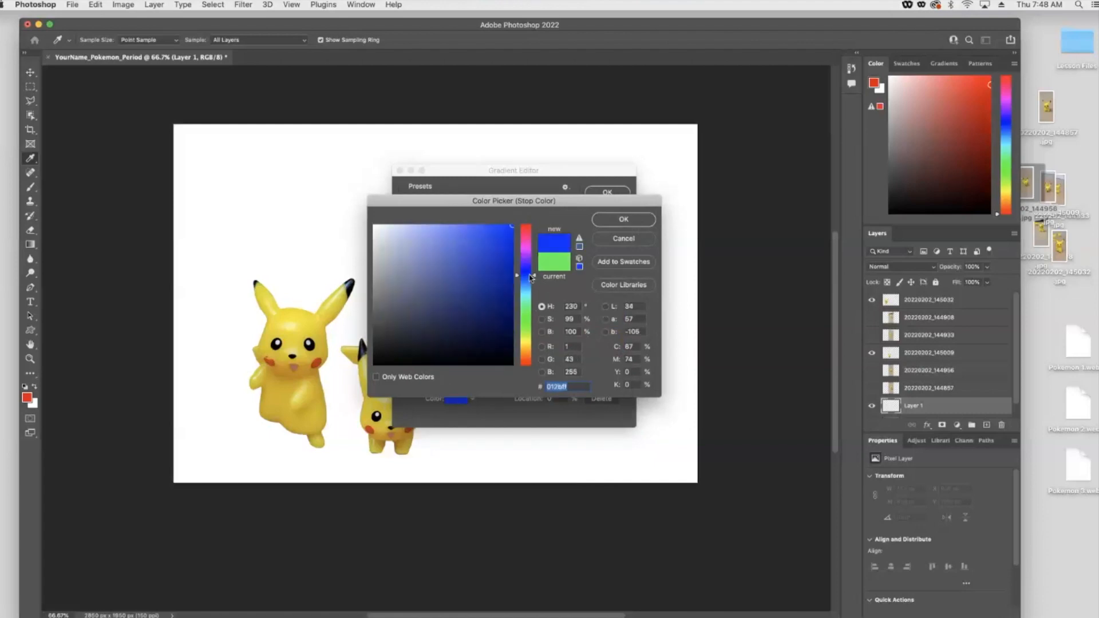
pyautogui.click(625, 220)
# - Set the gradient's right color stop to orange and confirm the Gradient Editor
pyautogui.click(619, 351)
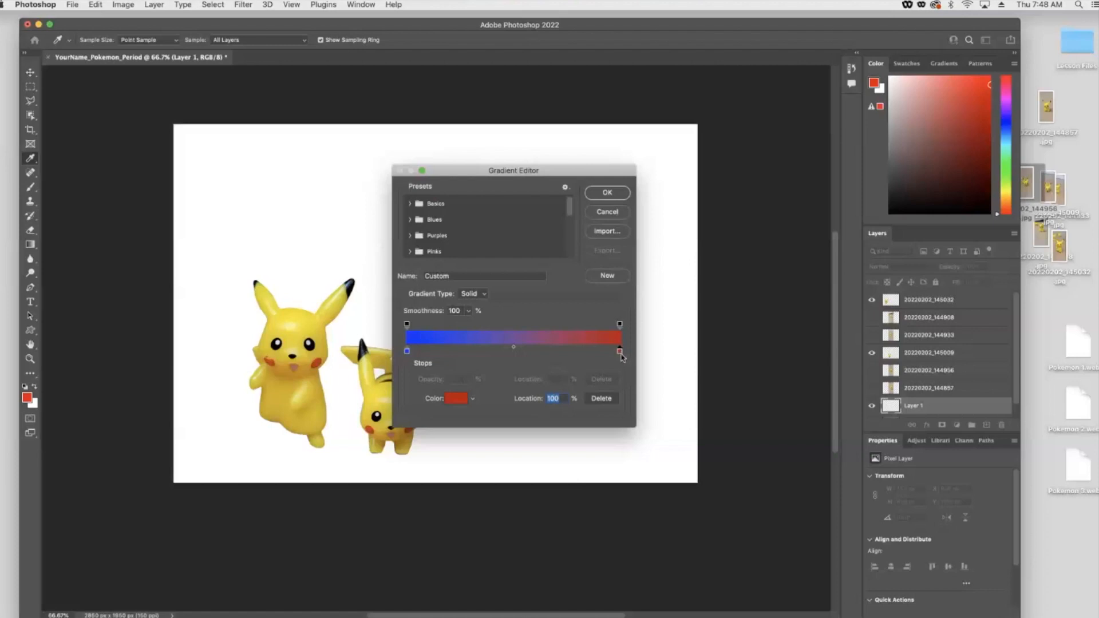
pyautogui.doubleClick(620, 352)
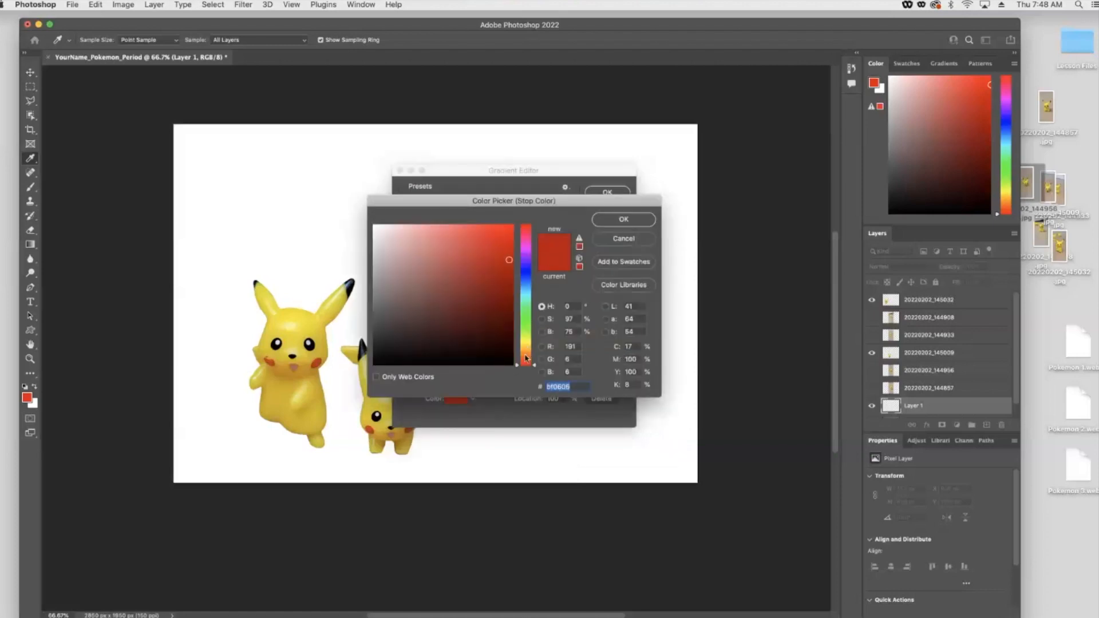
pyautogui.click(525, 353)
pyautogui.click(527, 358)
pyautogui.moveTo(506, 241); pyautogui.dragTo(527, 219)
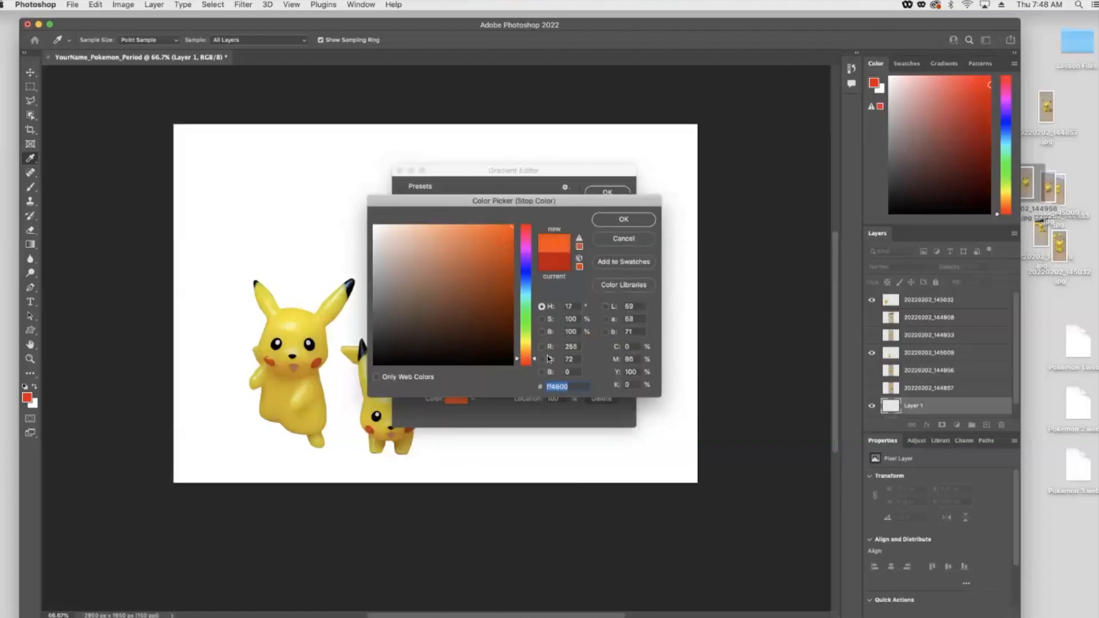
pyautogui.click(612, 219)
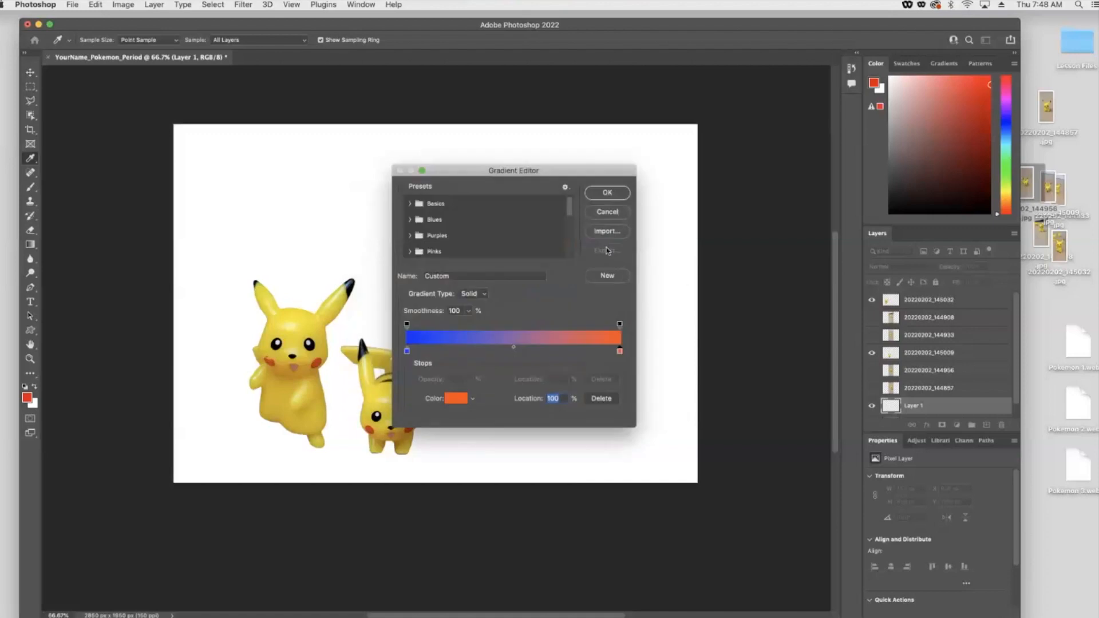
pyautogui.click(409, 204)
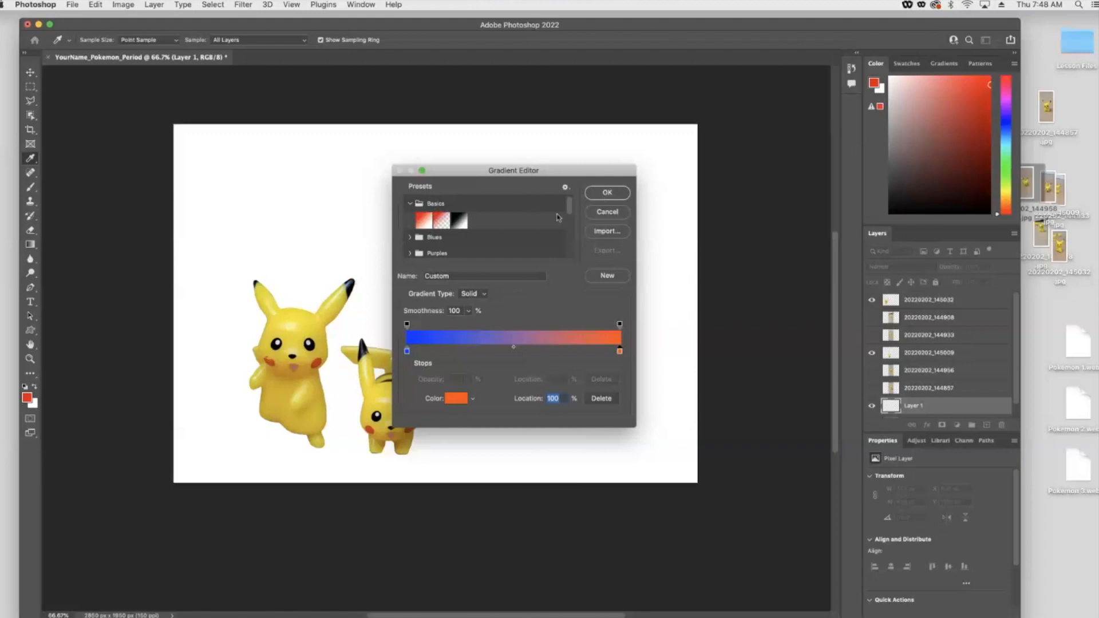
pyautogui.click(608, 193)
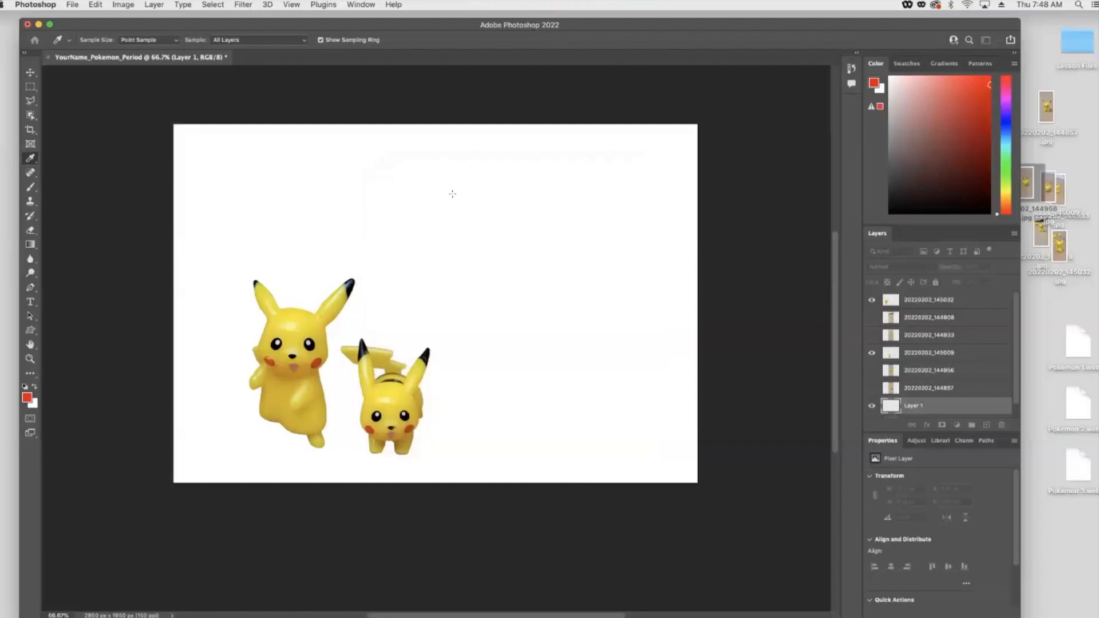
# - Try a horizontal blue-to-orange gradient across Layer 1 in both directions, and undo it
pyautogui.moveTo(173, 244); pyautogui.dragTo(746, 245)
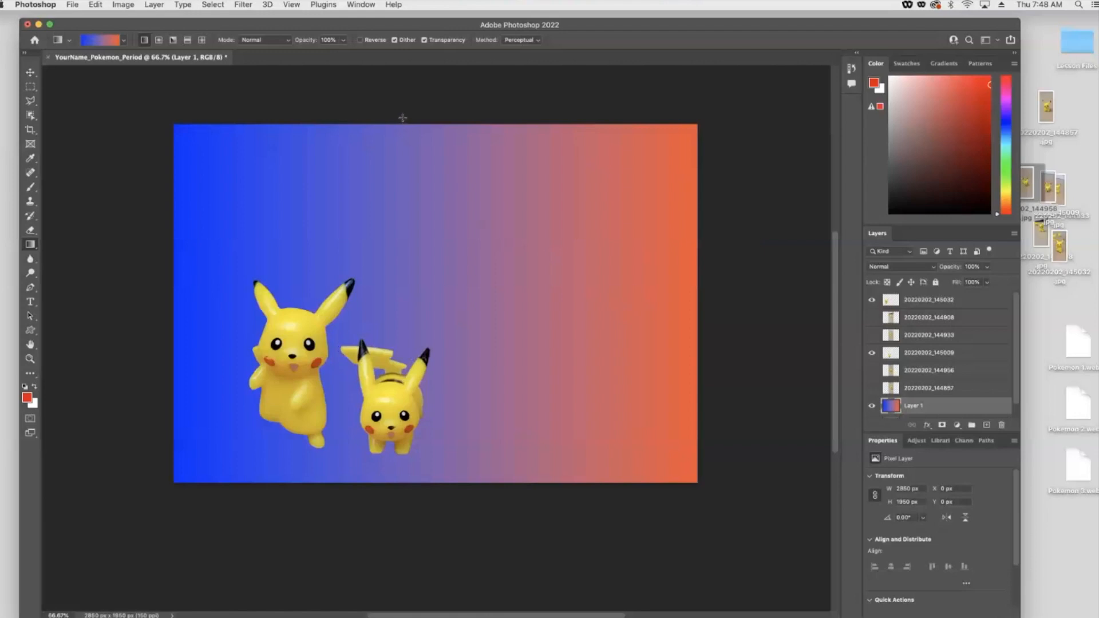
pyautogui.moveTo(479, 482); pyautogui.dragTo(482, 508)
pyautogui.moveTo(710, 270); pyautogui.dragTo(159, 270)
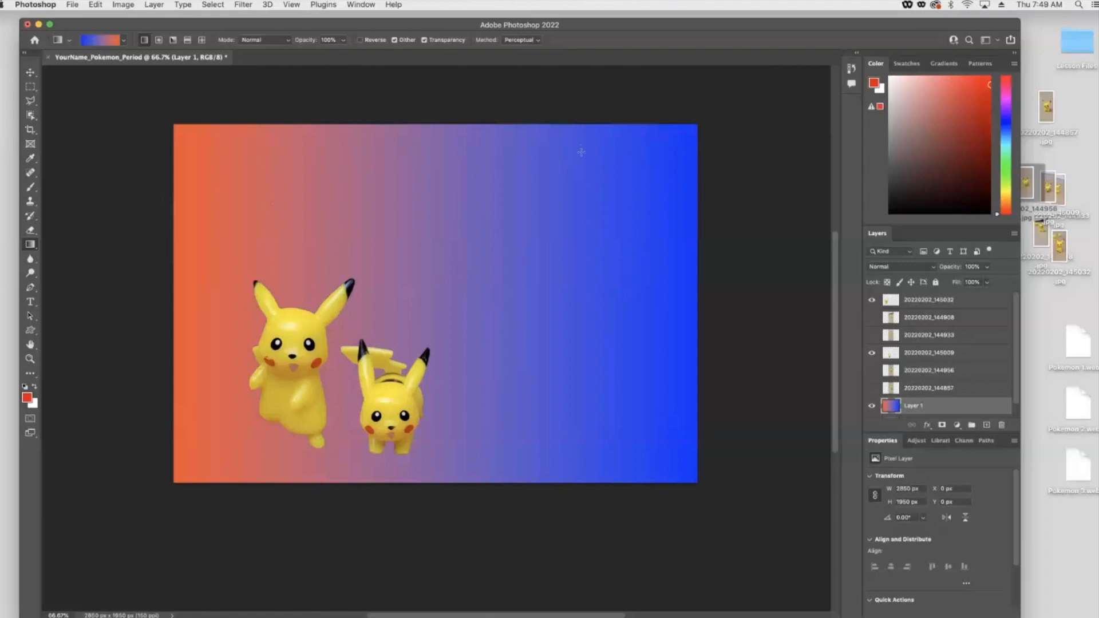
pyautogui.press('super+z')
pyautogui.press('super+z')
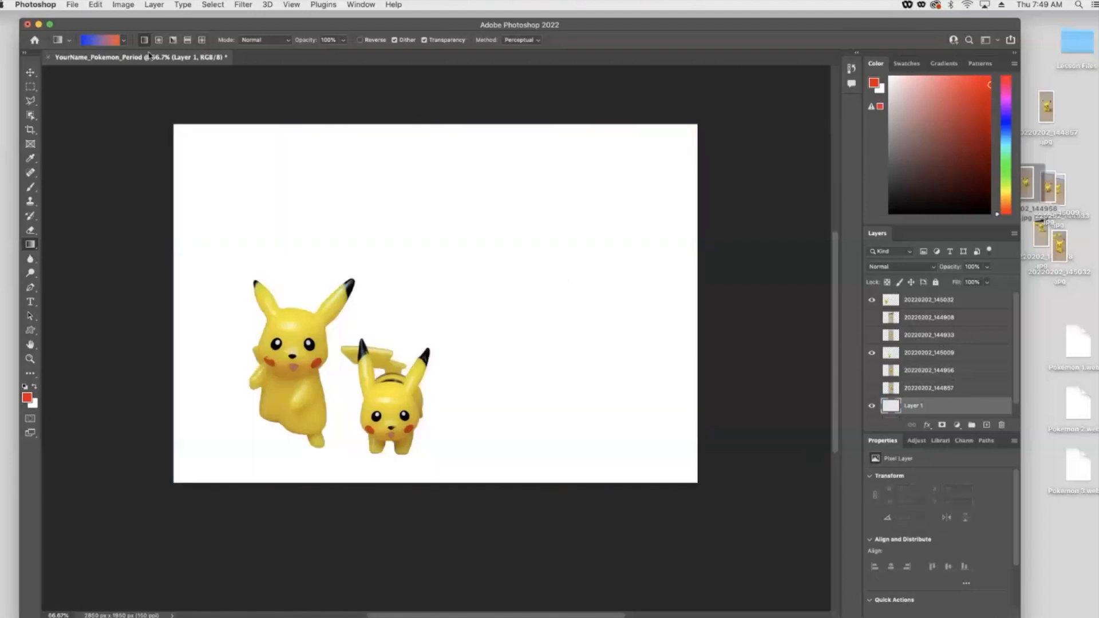
# - Load the Basics Foreground to Transparent gradient preset and draw it diagonally across Layer 1 from the top-left
pyautogui.click(97, 42)
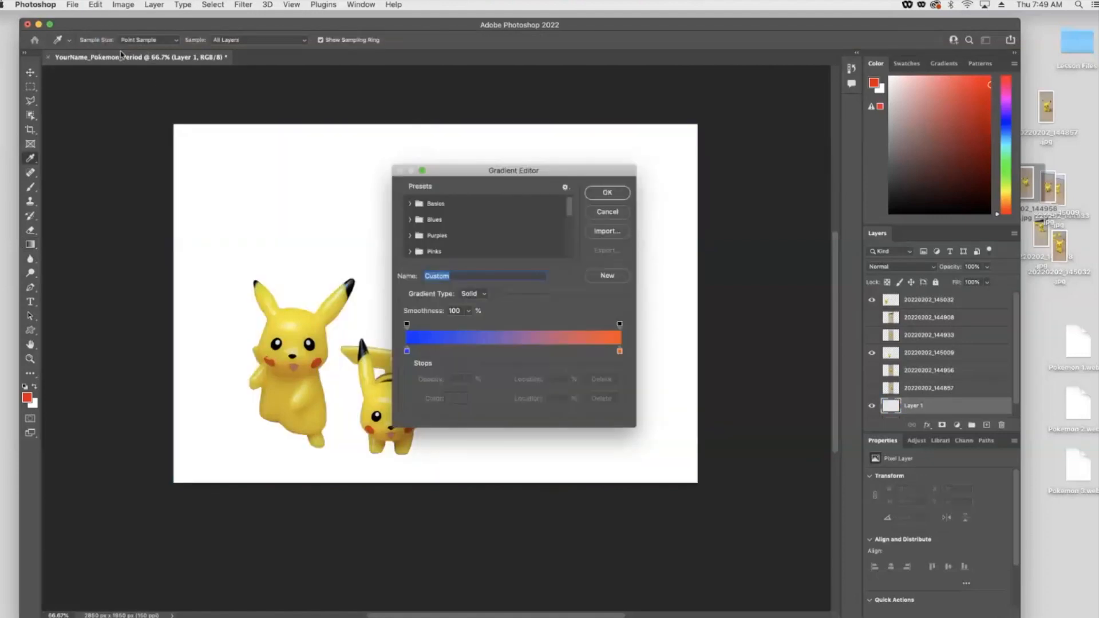
pyautogui.click(608, 213)
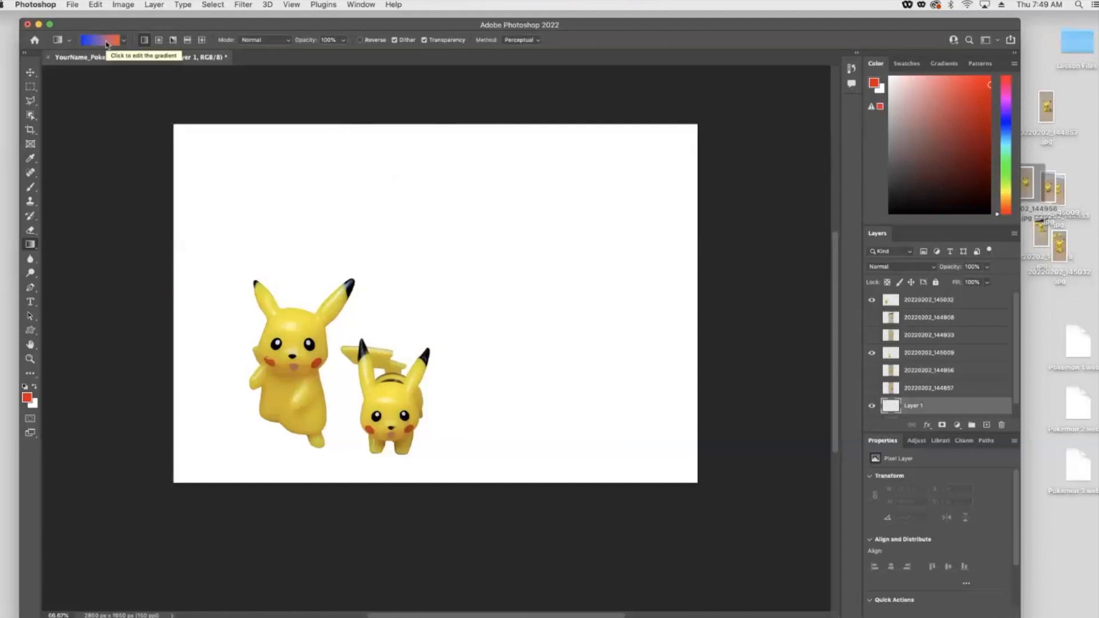
pyautogui.click(105, 43)
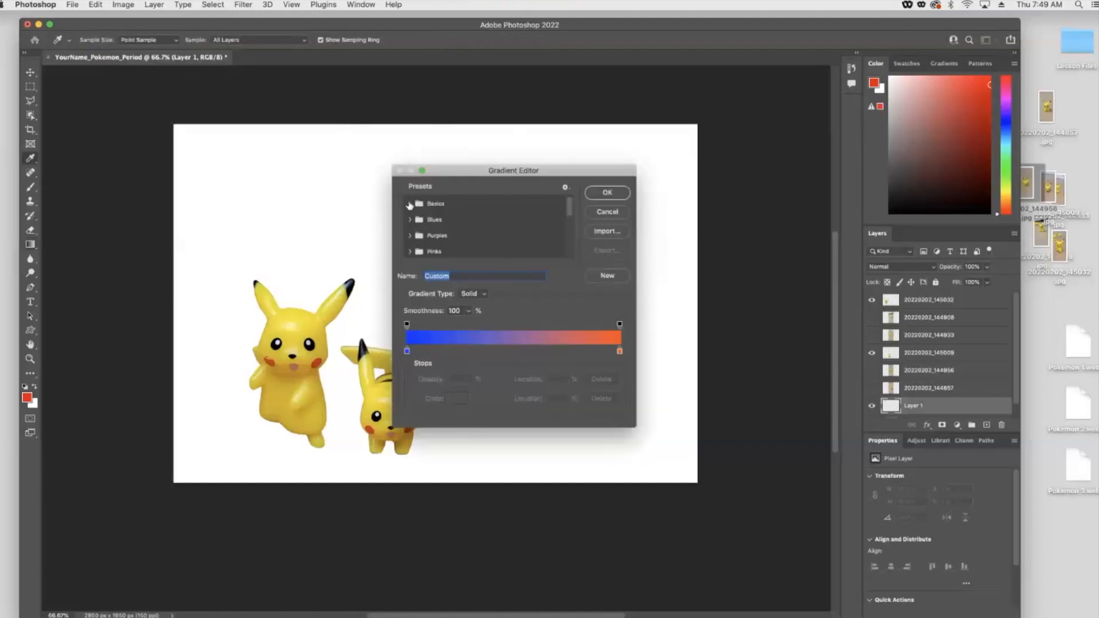
pyautogui.click(409, 205)
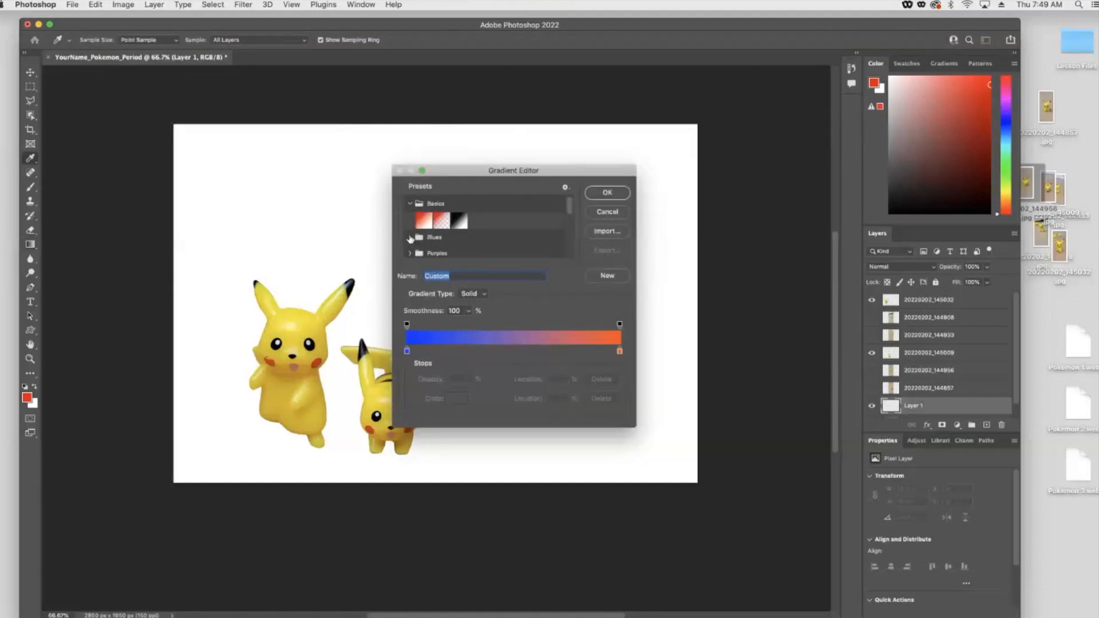
pyautogui.click(410, 237)
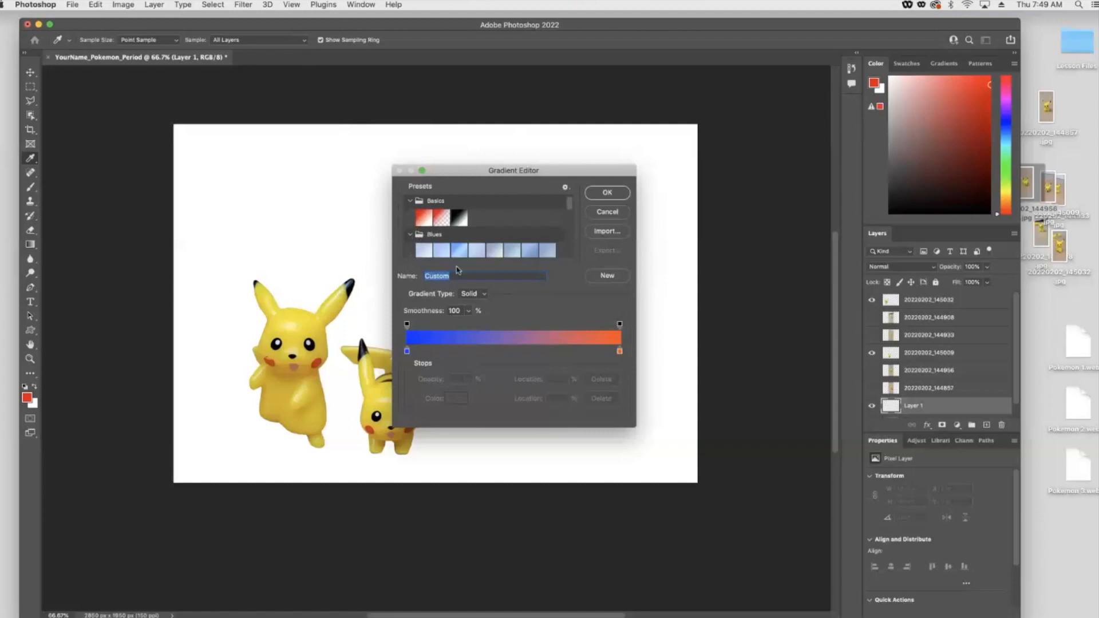
pyautogui.click(409, 233)
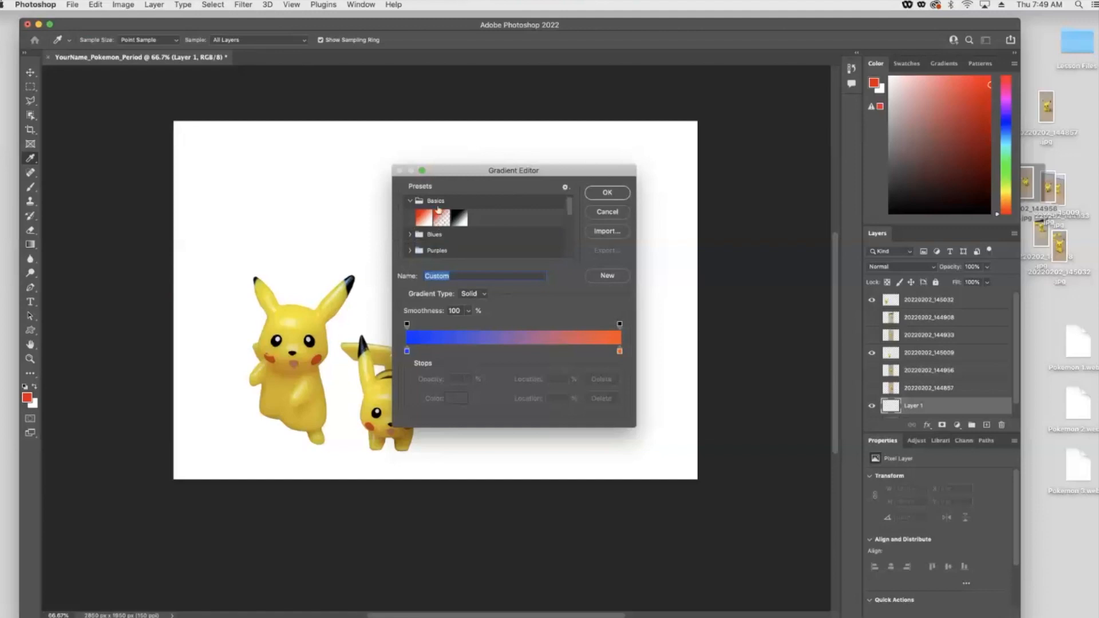
pyautogui.click(441, 218)
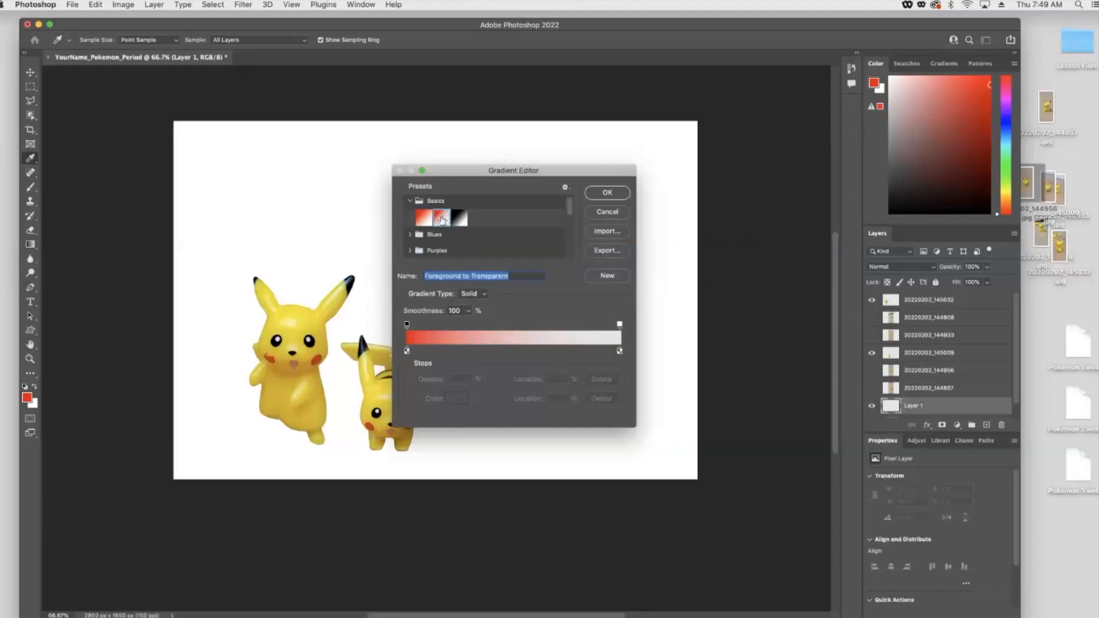
pyautogui.click(607, 194)
pyautogui.moveTo(153, 110); pyautogui.dragTo(560, 410)
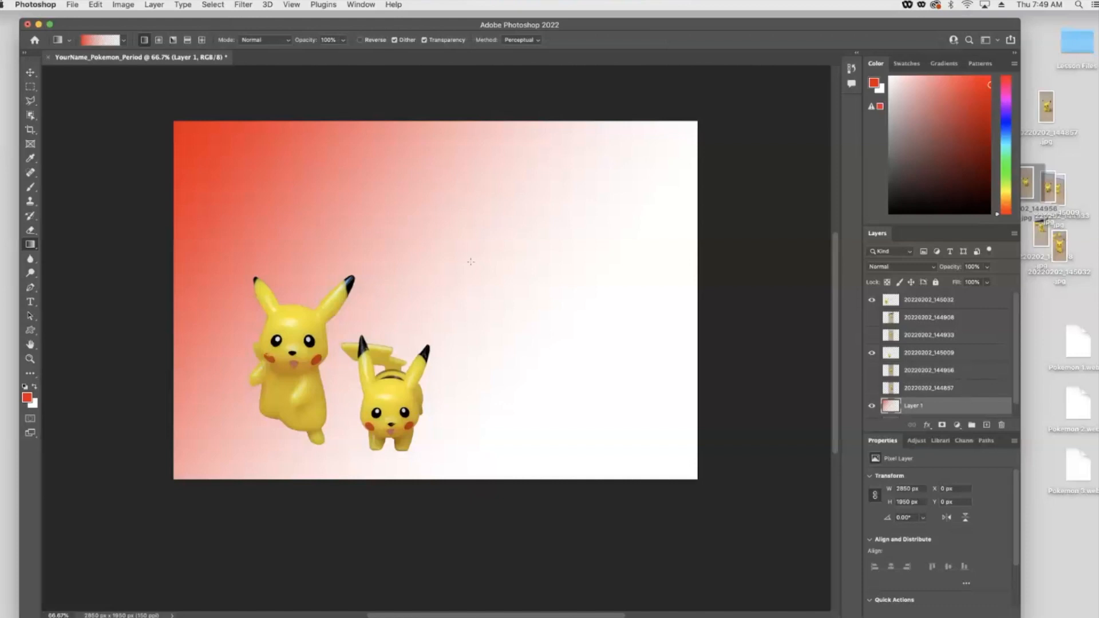
# - Change the gradient's start stop to orange ff7e00 and redraw it diagonally from the top-left corner past the bottom-right
pyautogui.click(100, 42)
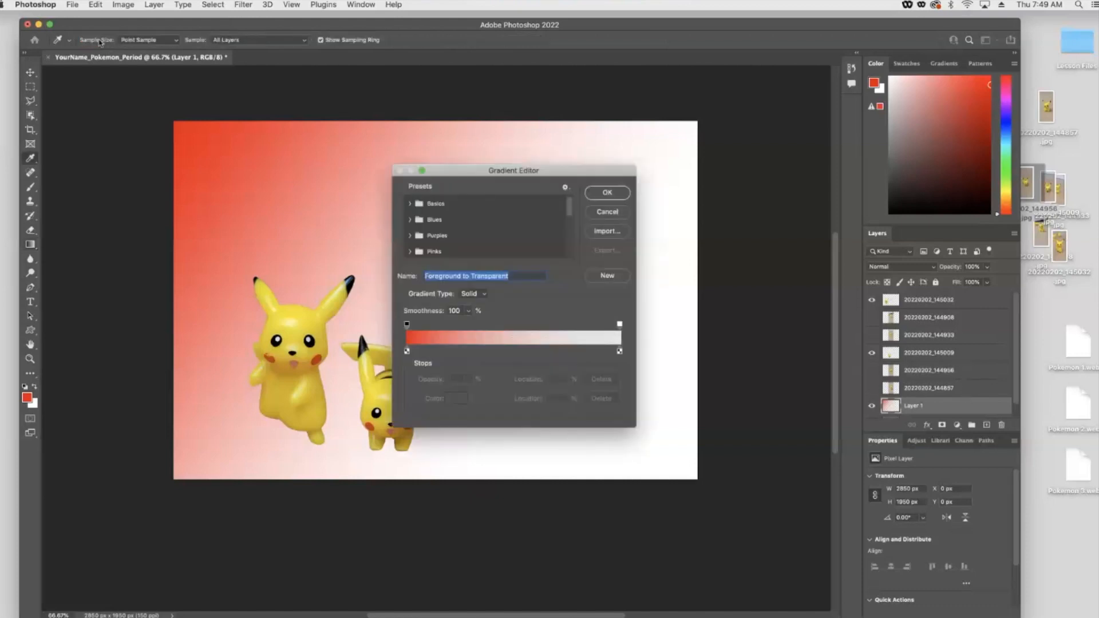
pyautogui.click(407, 352)
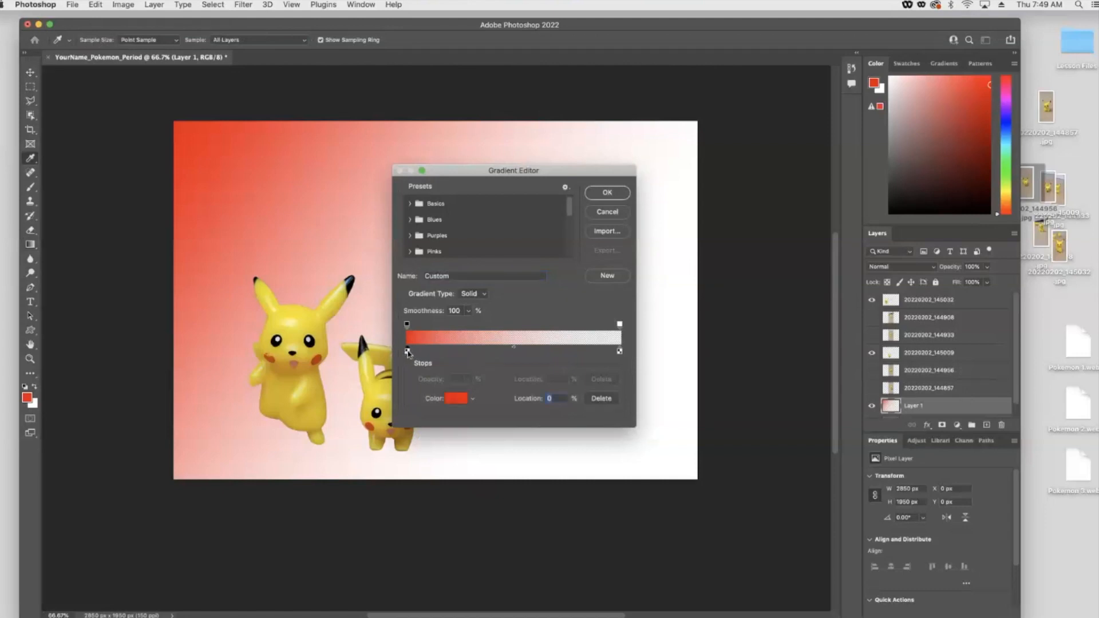
pyautogui.click(456, 399)
pyautogui.moveTo(525, 359); pyautogui.dragTo(527, 355)
pyautogui.click(614, 219)
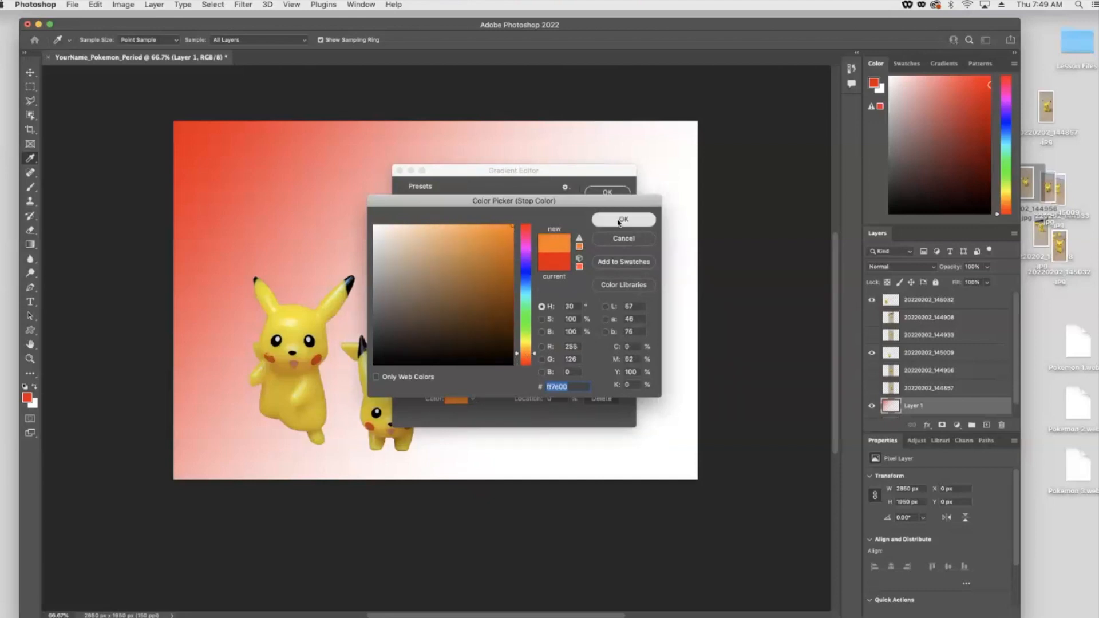
pyautogui.click(597, 196)
pyautogui.moveTo(125, 92); pyautogui.dragTo(651, 483)
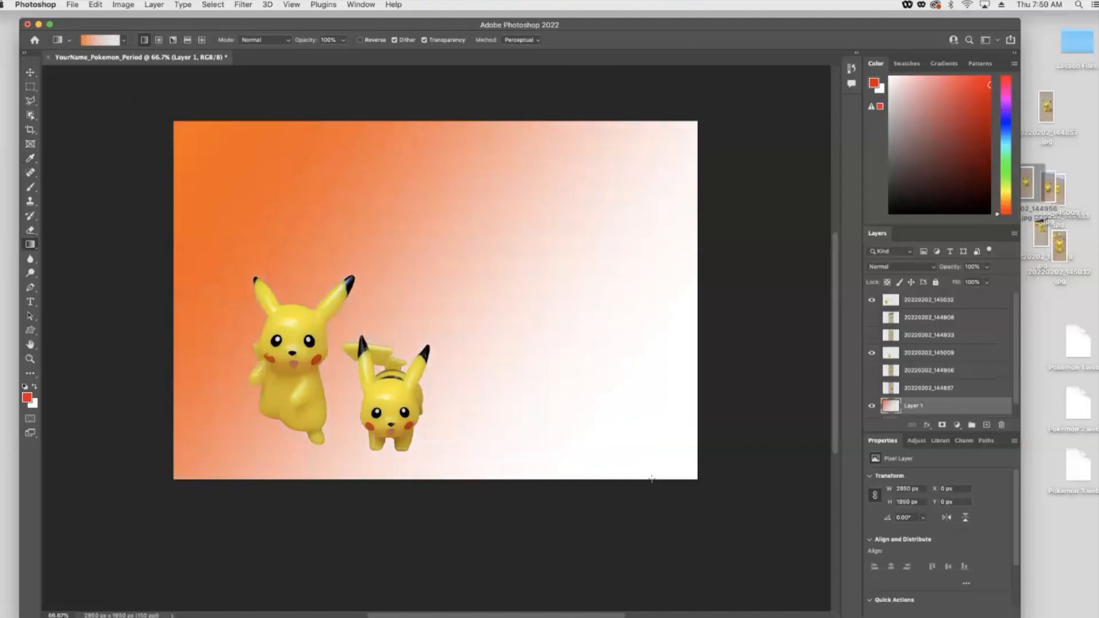
pyautogui.moveTo(156, 105); pyautogui.dragTo(727, 526)
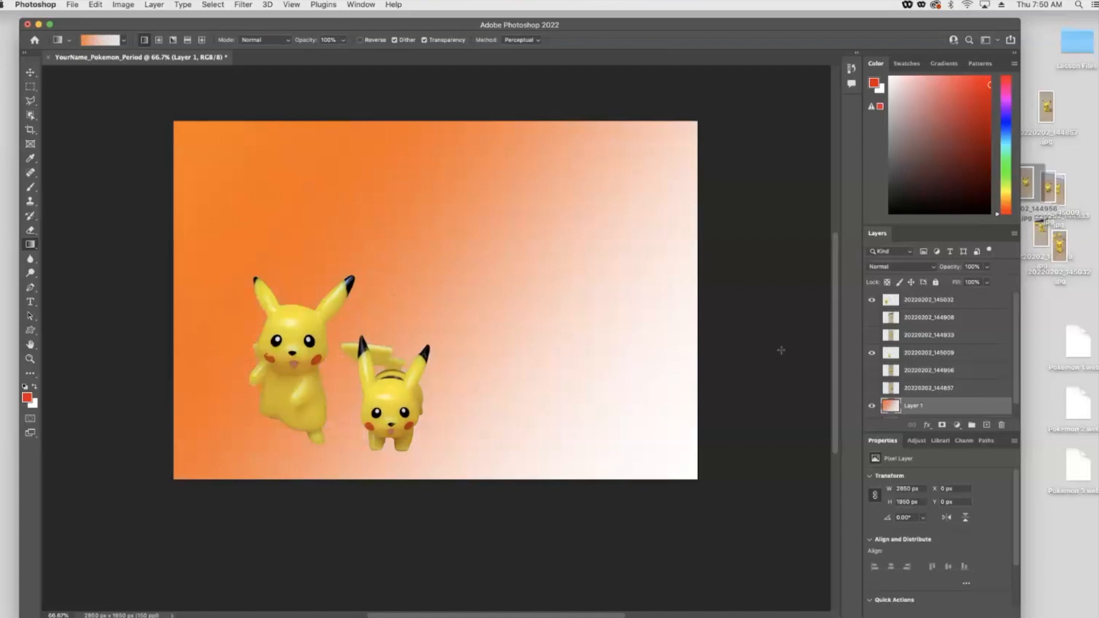
# - Hide Layer 1 and select the Background layer
pyautogui.scroll(-1, 926, 394)
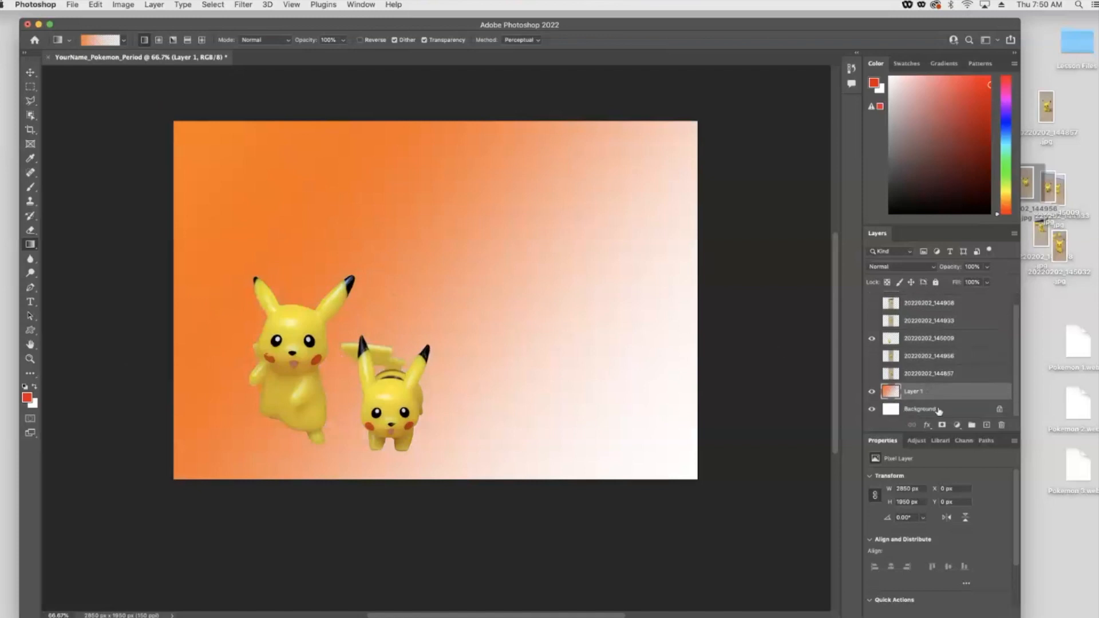
pyautogui.click(872, 392)
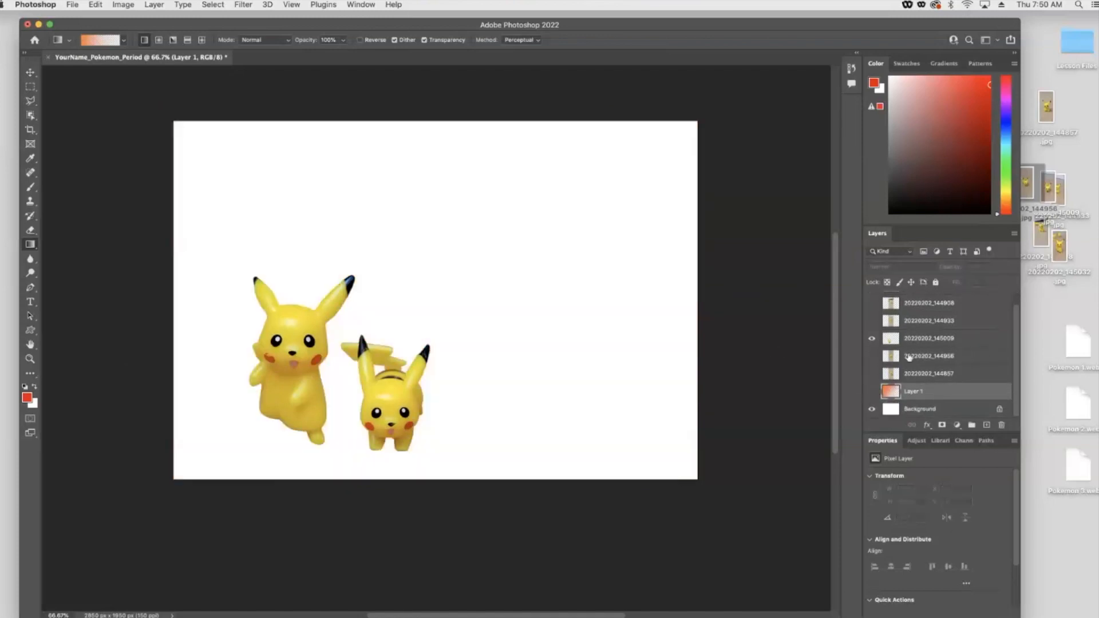
pyautogui.click(916, 408)
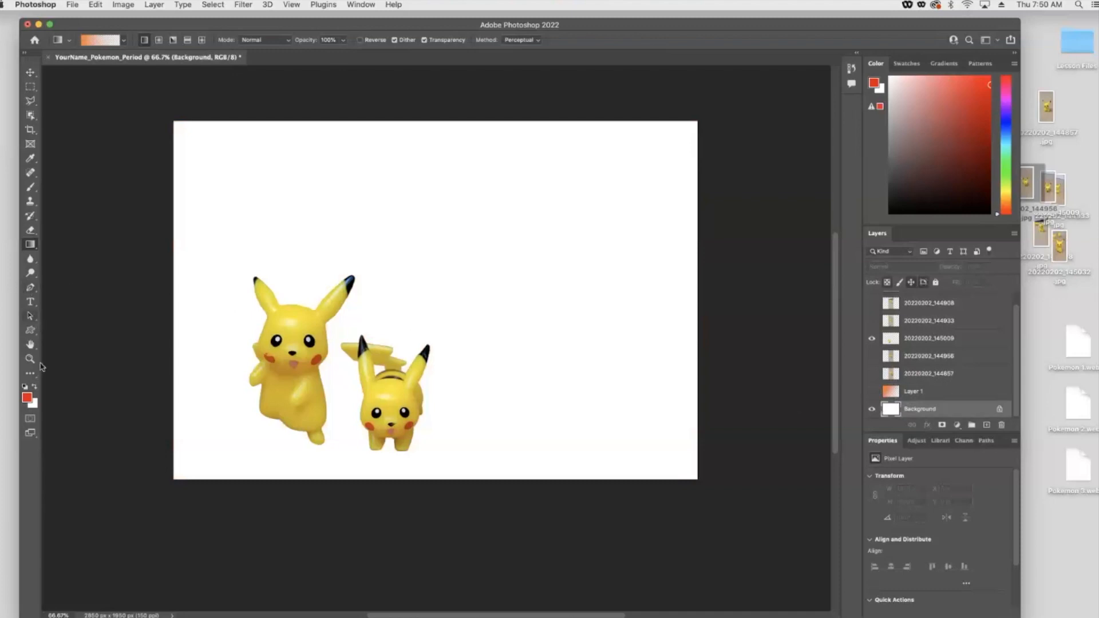
# - Reset to default colors and fill the Background layer with black using the Paint Bucket tool
pyautogui.click(24, 388)
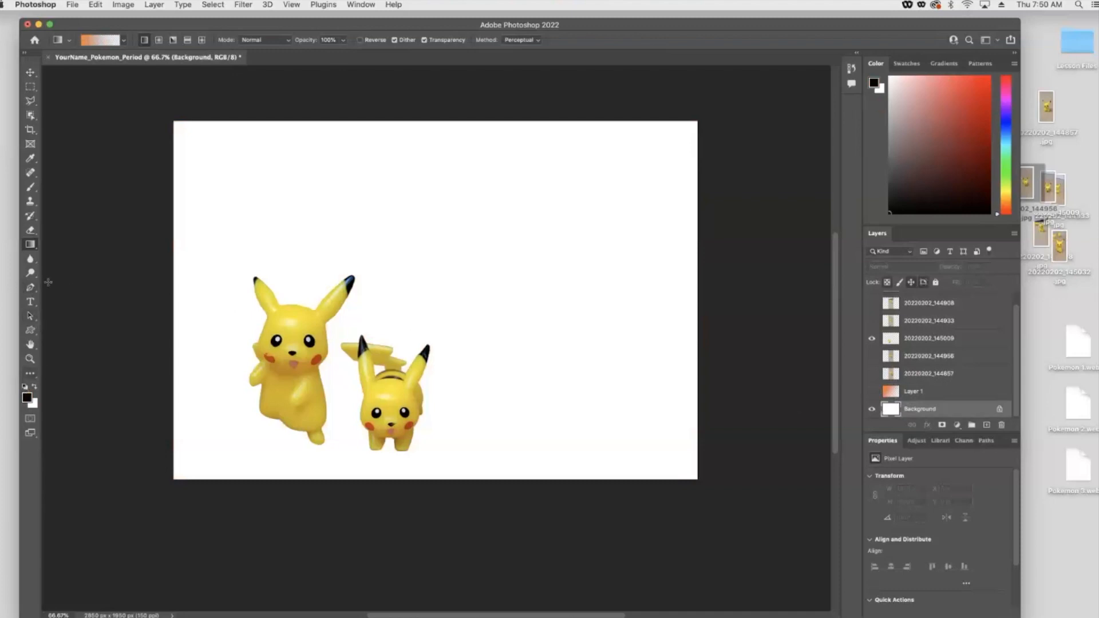
pyautogui.rightClick(27, 245)
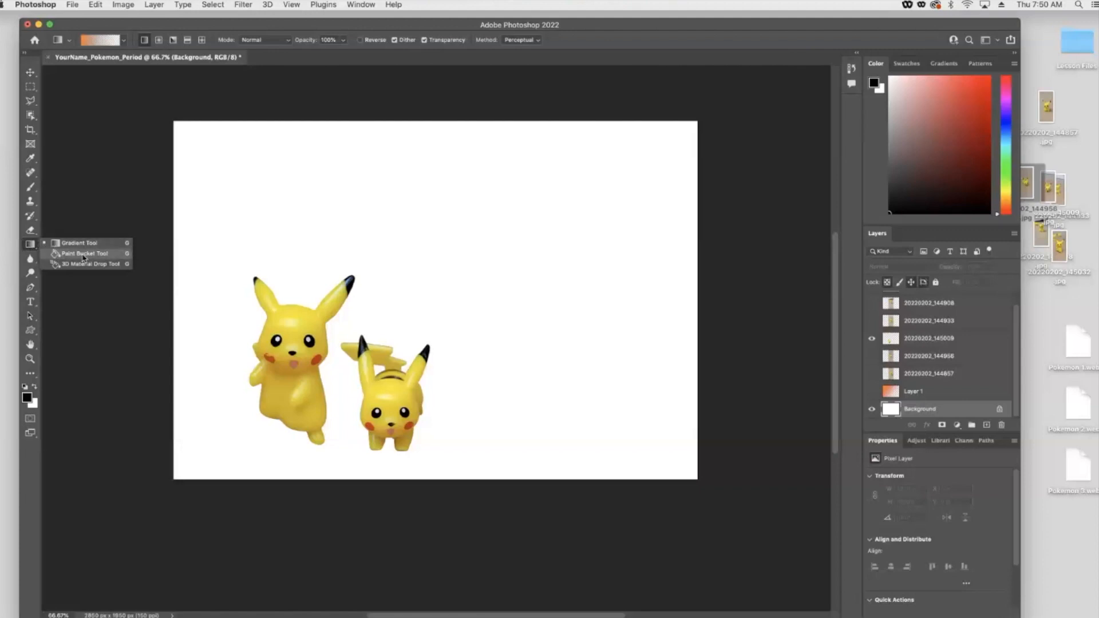
pyautogui.click(83, 255)
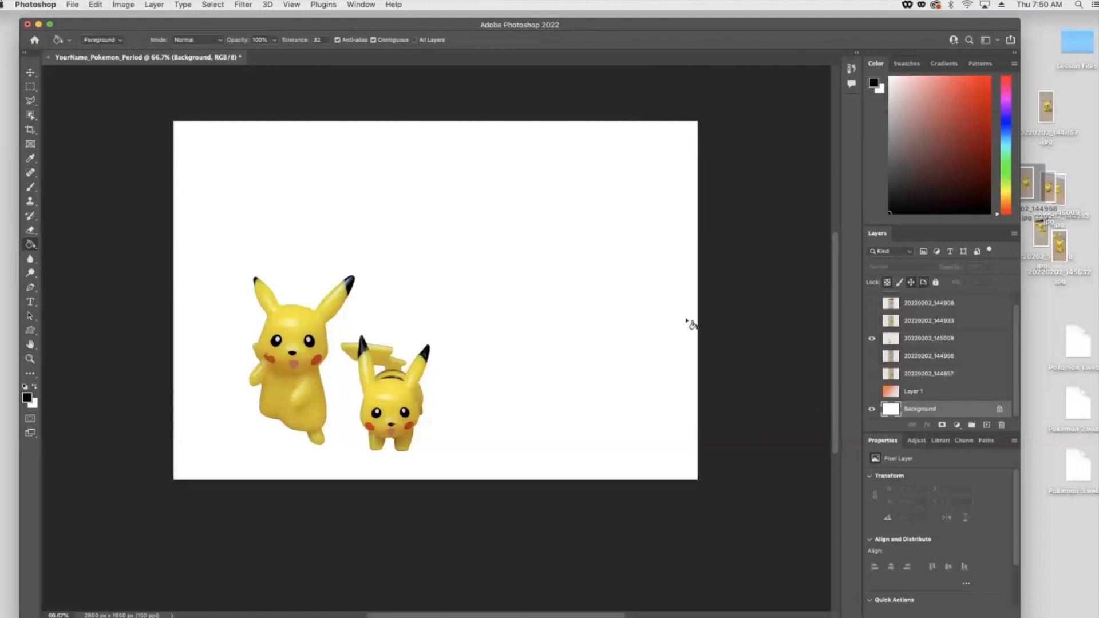
pyautogui.click(388, 167)
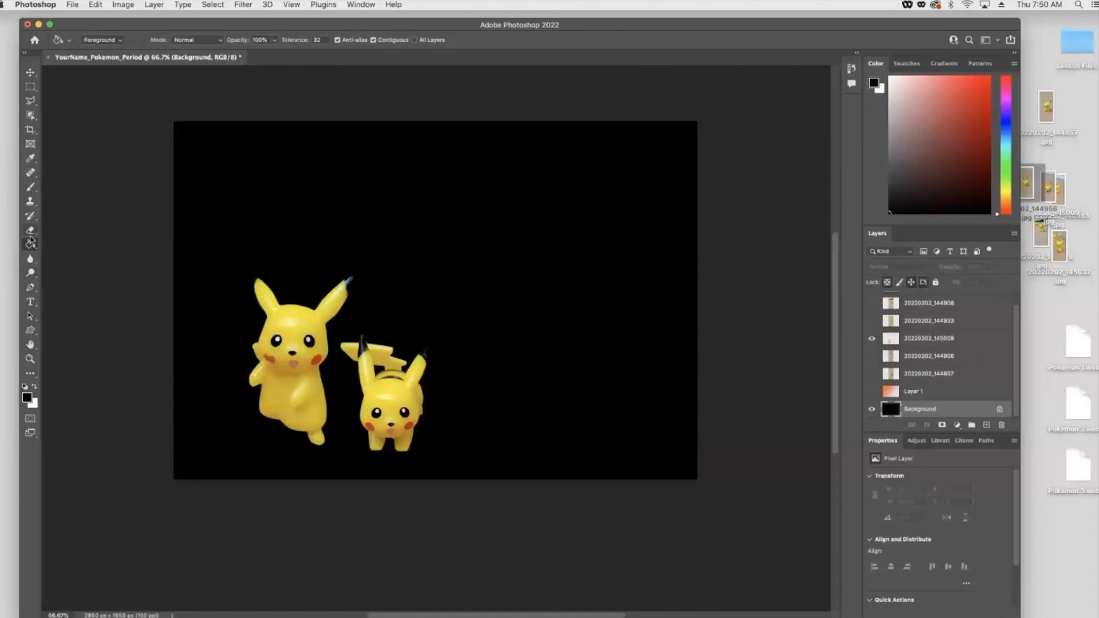
# - Switch back to the Gradient tool and make Layer 1 visible again
pyautogui.rightClick(32, 245)
pyautogui.click(67, 246)
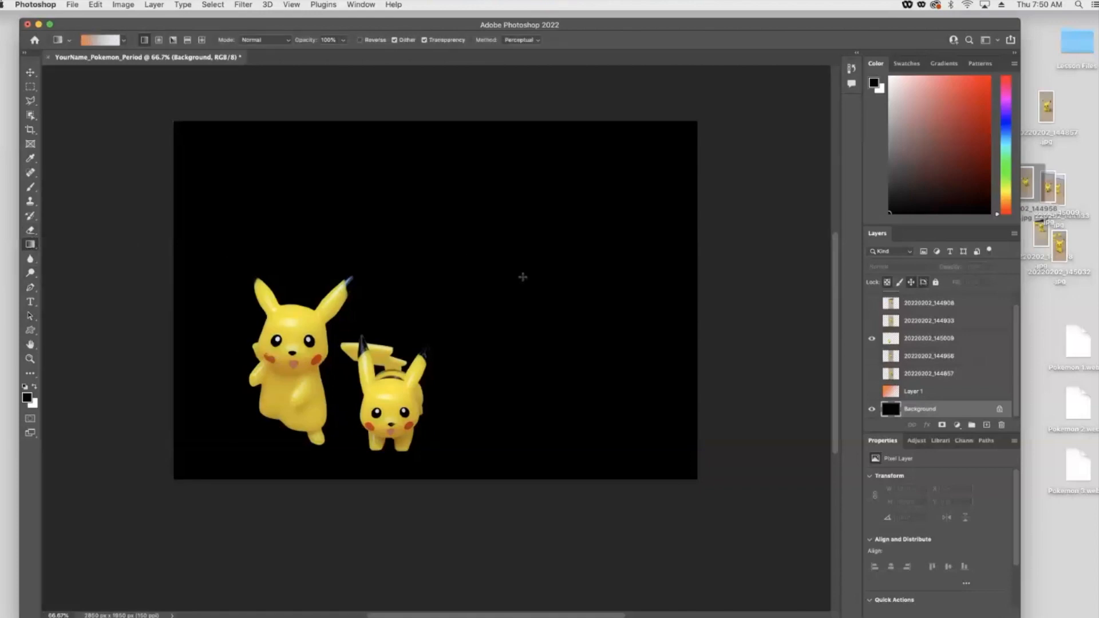
pyautogui.click(872, 392)
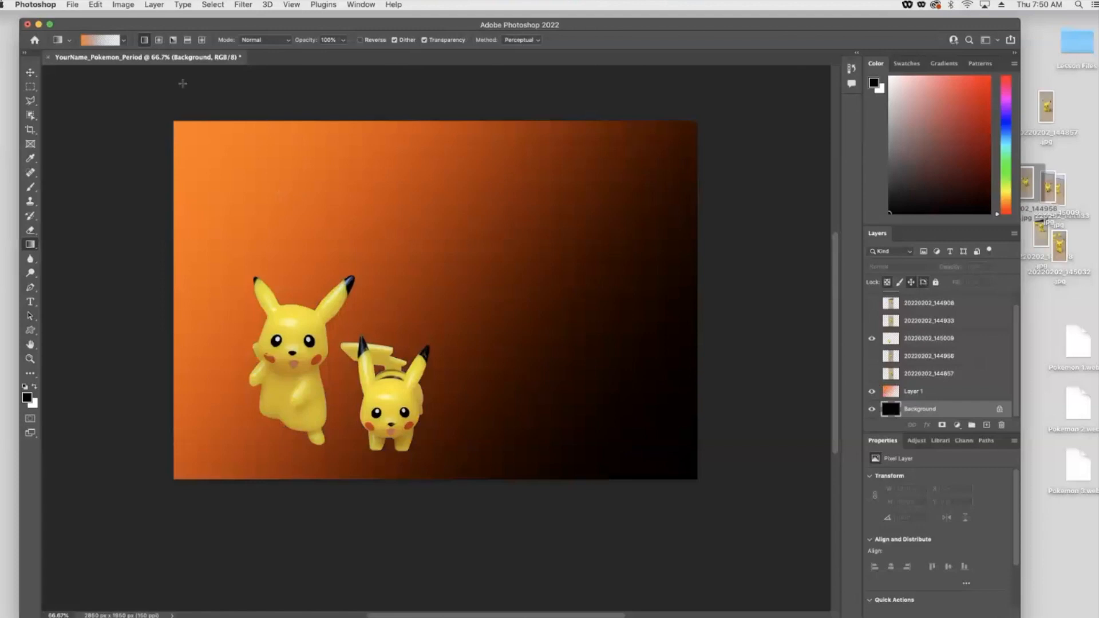
# - Change the gradient's start stop color to blue 0048ff in the Gradient Editor
pyautogui.click(93, 41)
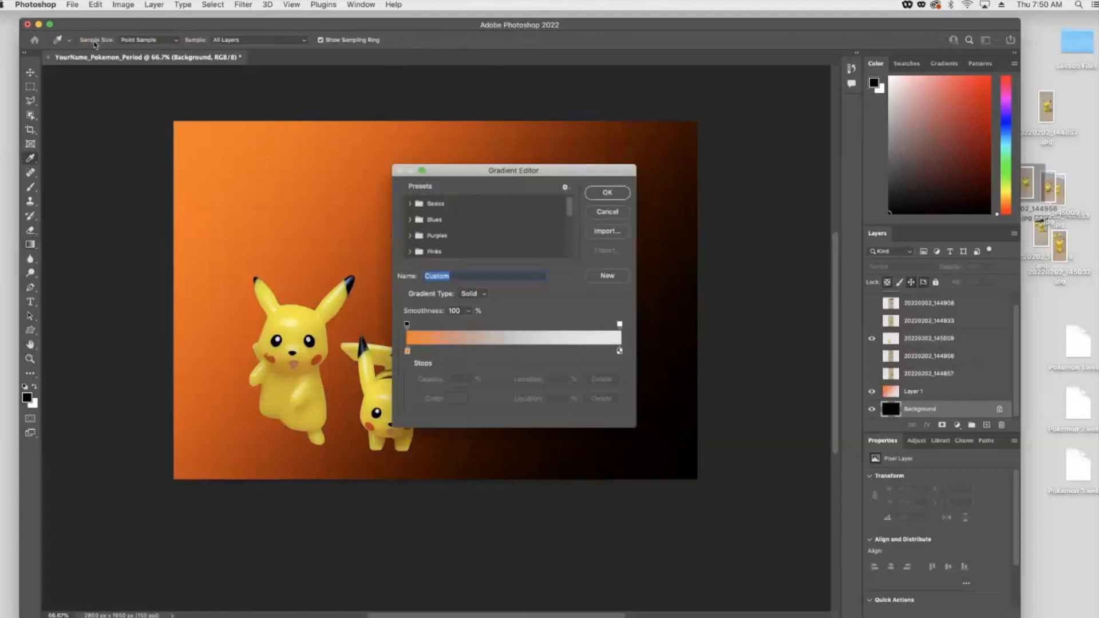
pyautogui.doubleClick(407, 351)
pyautogui.click(524, 278)
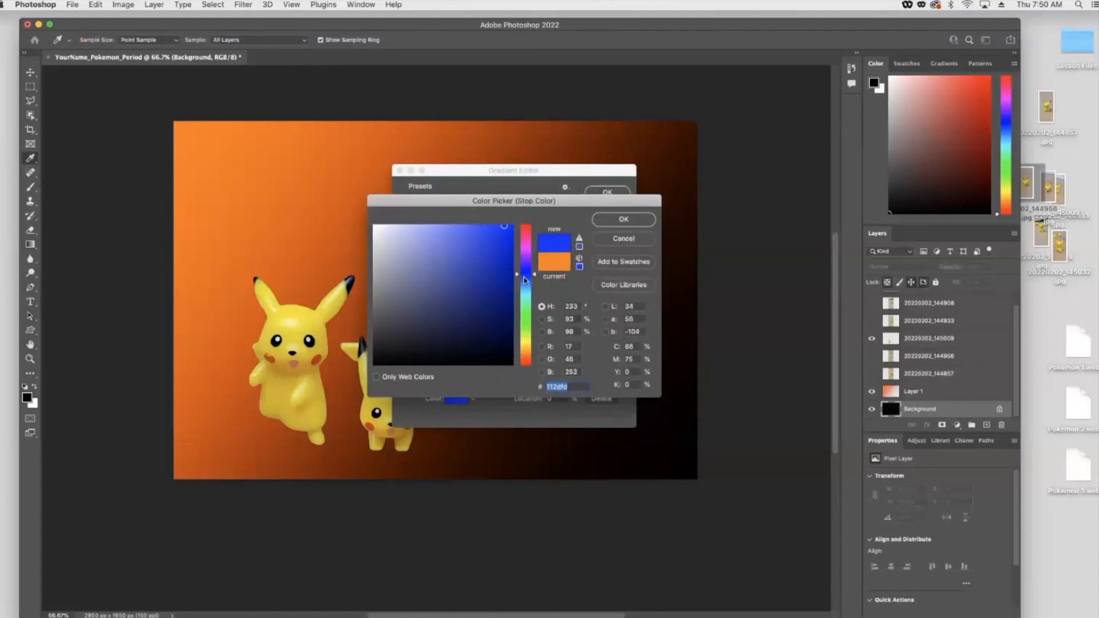
pyautogui.click(524, 278)
pyautogui.moveTo(513, 231); pyautogui.dragTo(526, 222)
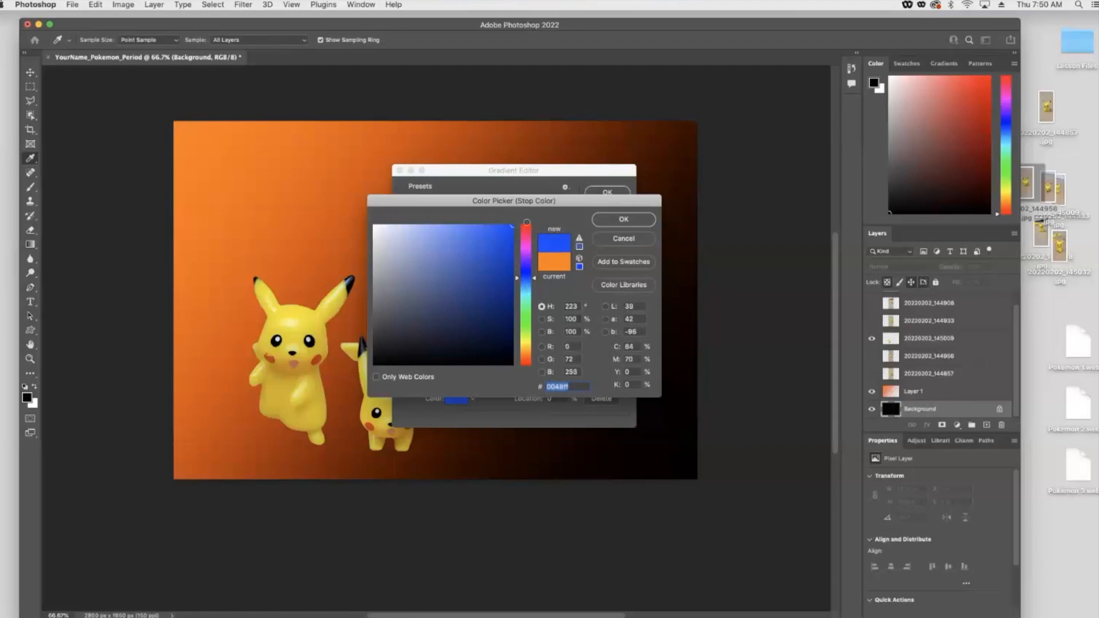
pyautogui.click(609, 223)
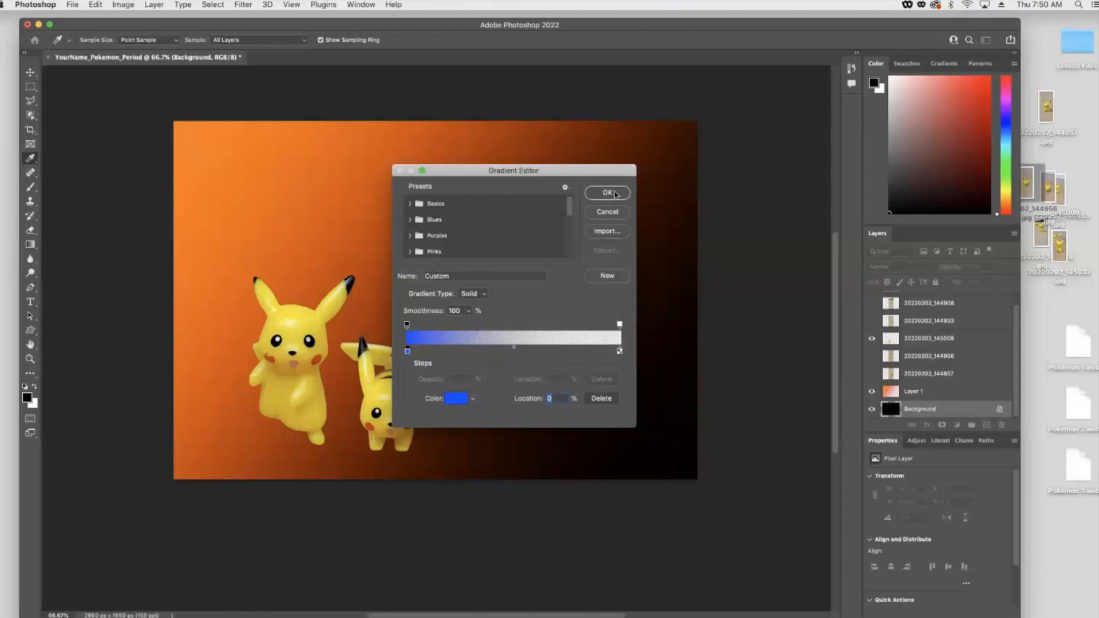
pyautogui.click(607, 192)
# - Create a new layer and draw the blue gradient diagonally from the bottom-right toward the top-left
pyautogui.click(987, 426)
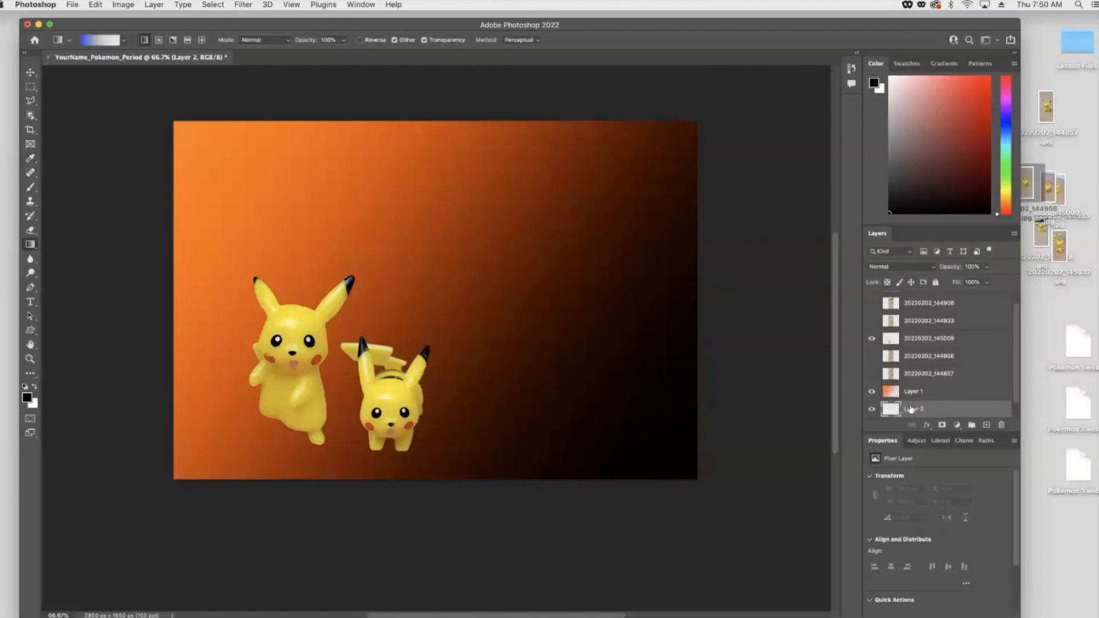
pyautogui.moveTo(740, 515); pyautogui.dragTo(430, 251)
pyautogui.moveTo(622, 403); pyautogui.dragTo(314, 105)
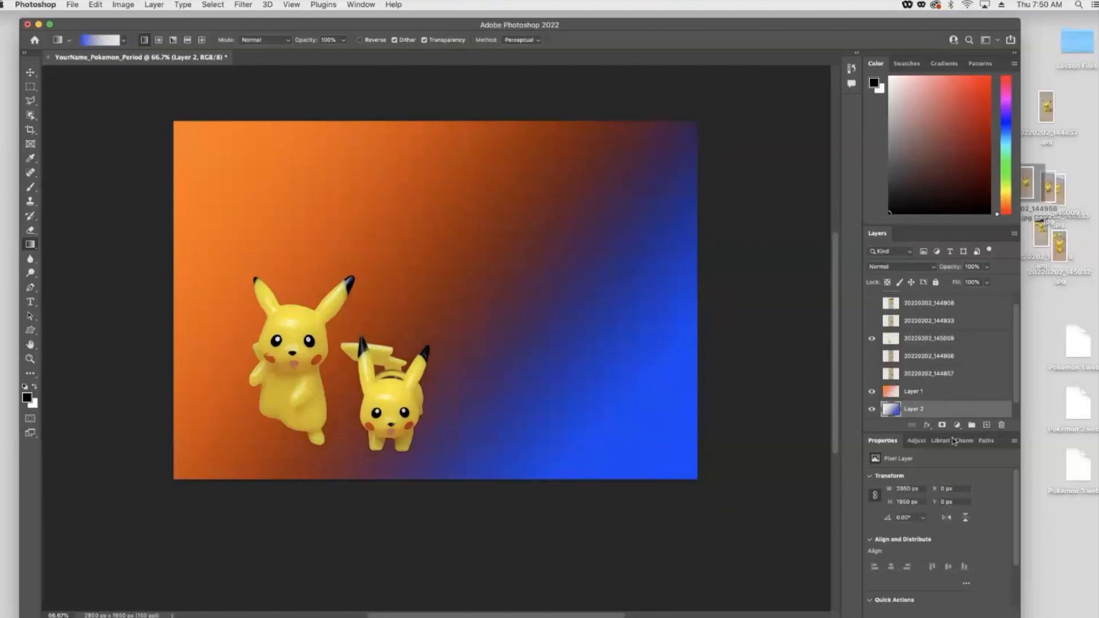
# - Move Layer 2 above Layer 1 and toggle the two gradient layers' visibility to compare them
pyautogui.moveTo(918, 408); pyautogui.dragTo(925, 395)
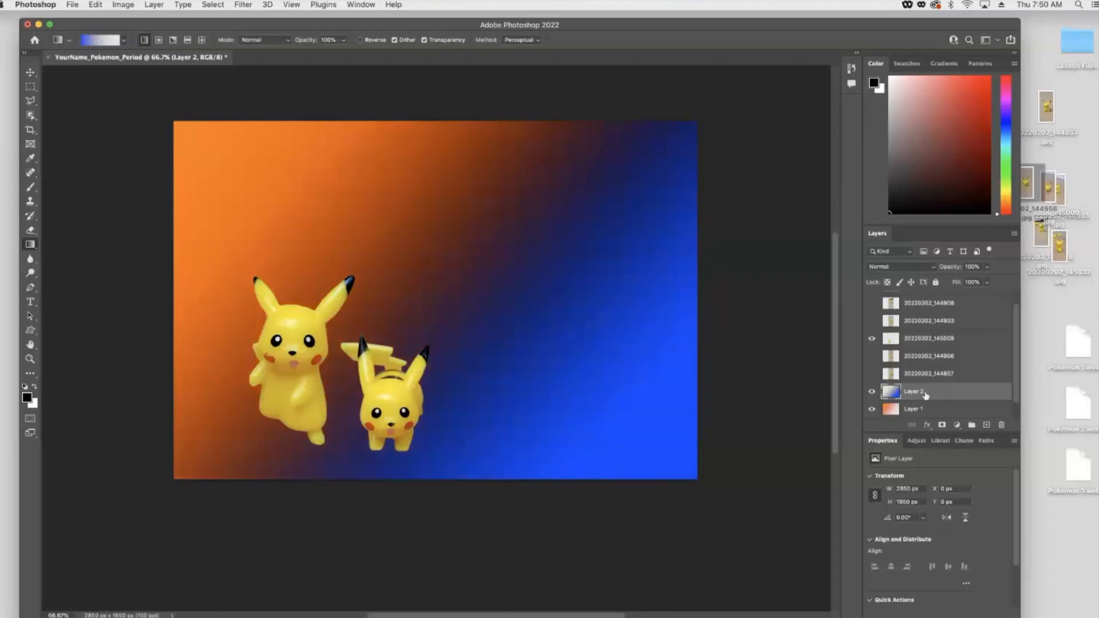
pyautogui.scroll(-2, 922, 393)
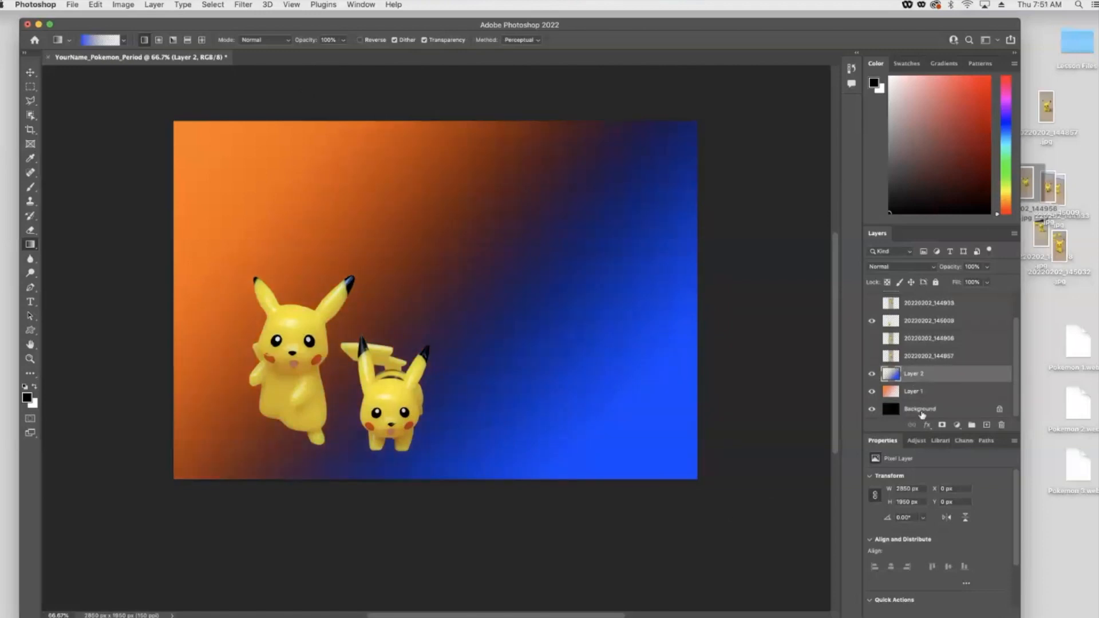
pyautogui.click(914, 390)
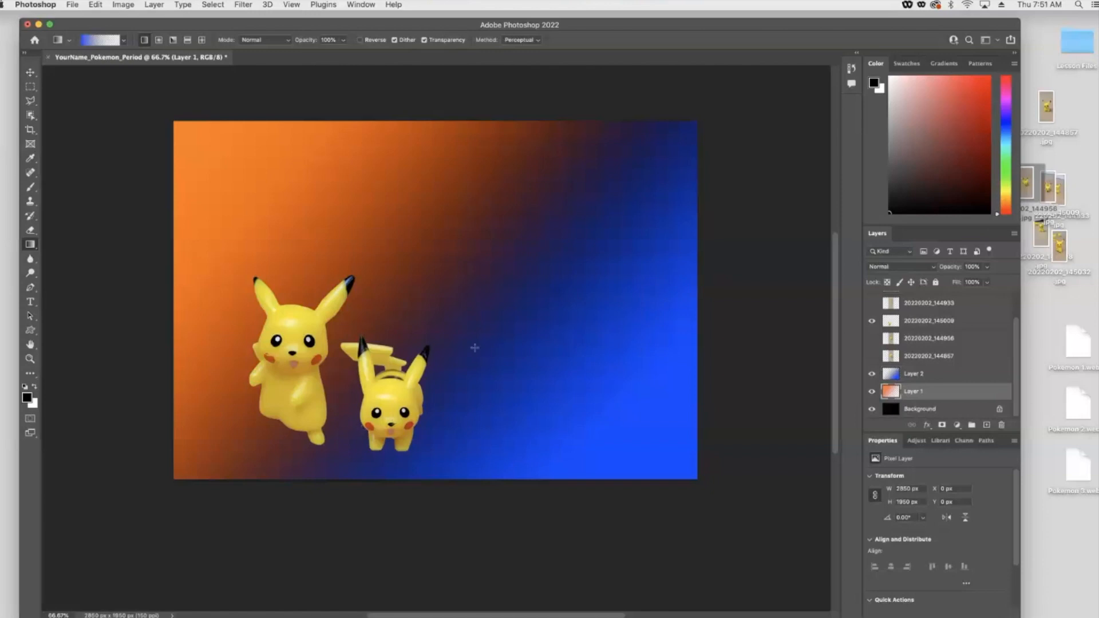
pyautogui.click(873, 374)
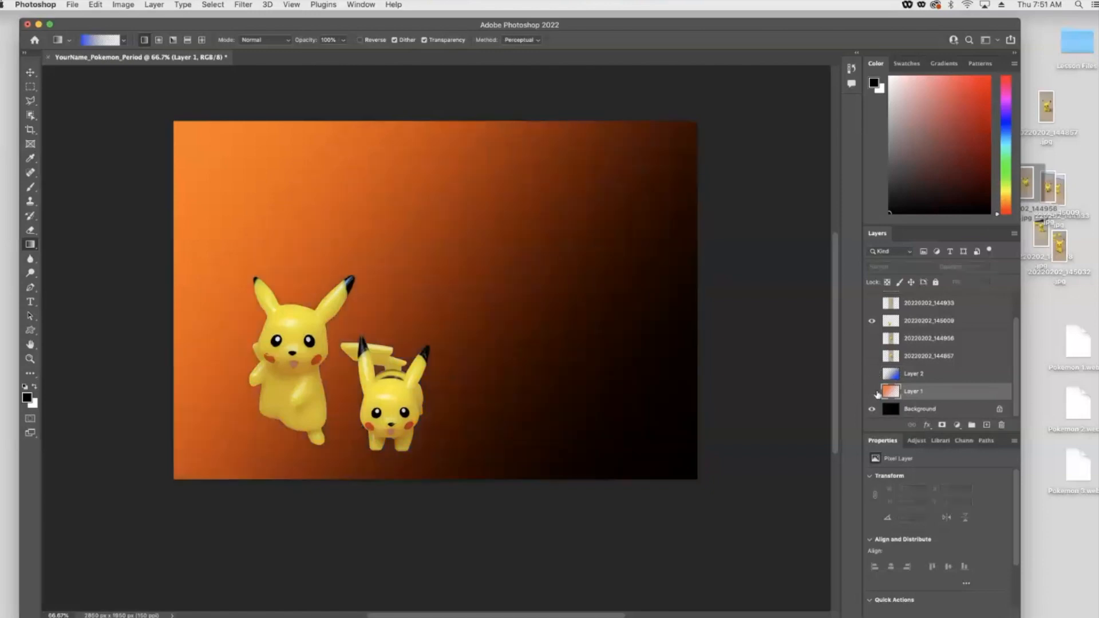
pyautogui.click(873, 391)
pyautogui.click(873, 373)
pyautogui.click(872, 392)
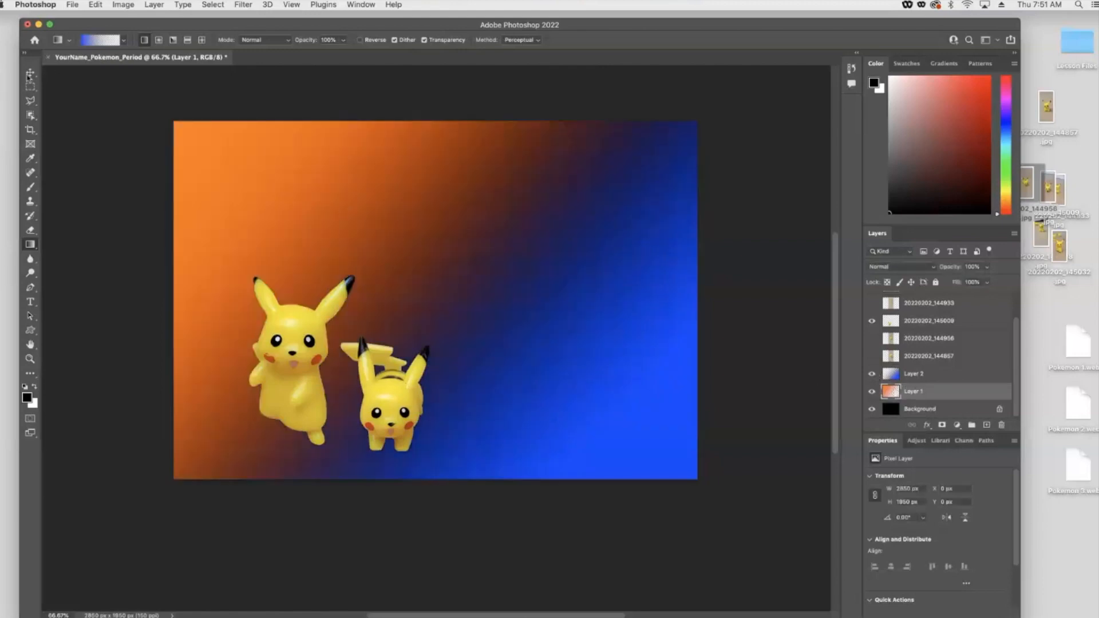
# - Shift Layer 1's orange gradient about 800 px to the left with the Move tool
pyautogui.click(30, 74)
pyautogui.moveTo(240, 181); pyautogui.dragTo(106, 198)
pyautogui.click(582, 290)
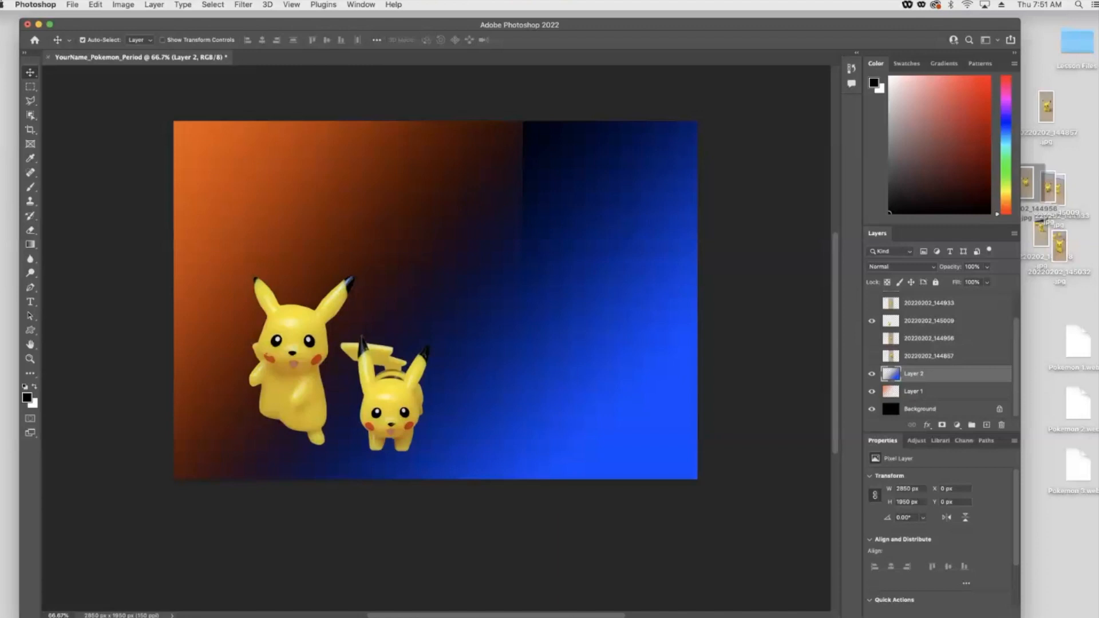
# - Select the Eraser tool, set a soft round brush, and erase along the hard edge near the top on Layer 2
pyautogui.click(30, 230)
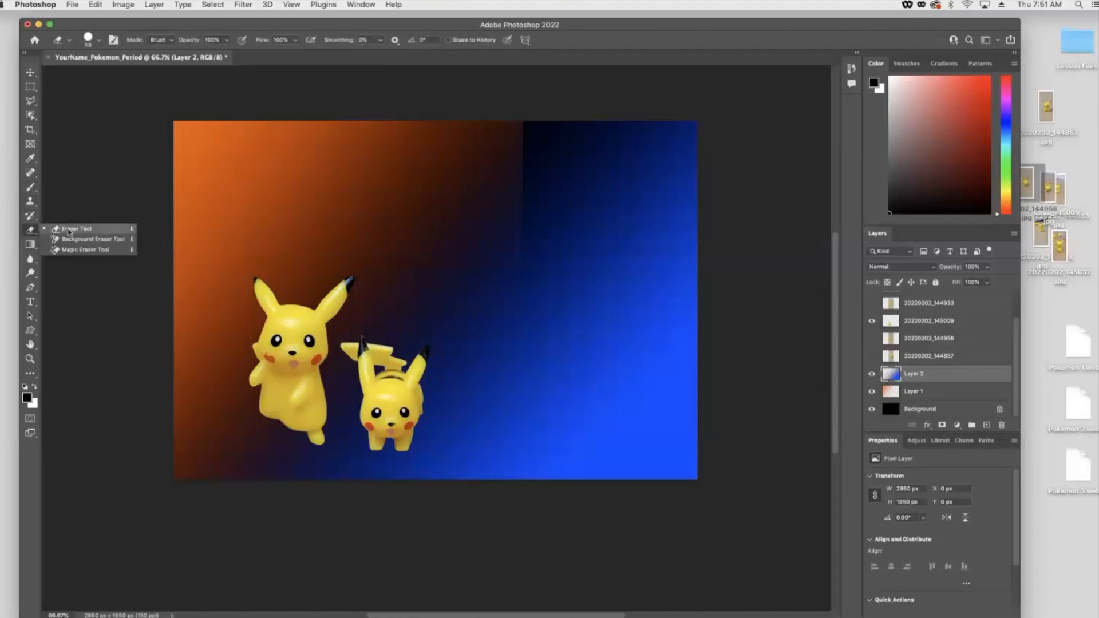
pyautogui.click(68, 231)
pyautogui.rightClick(463, 168)
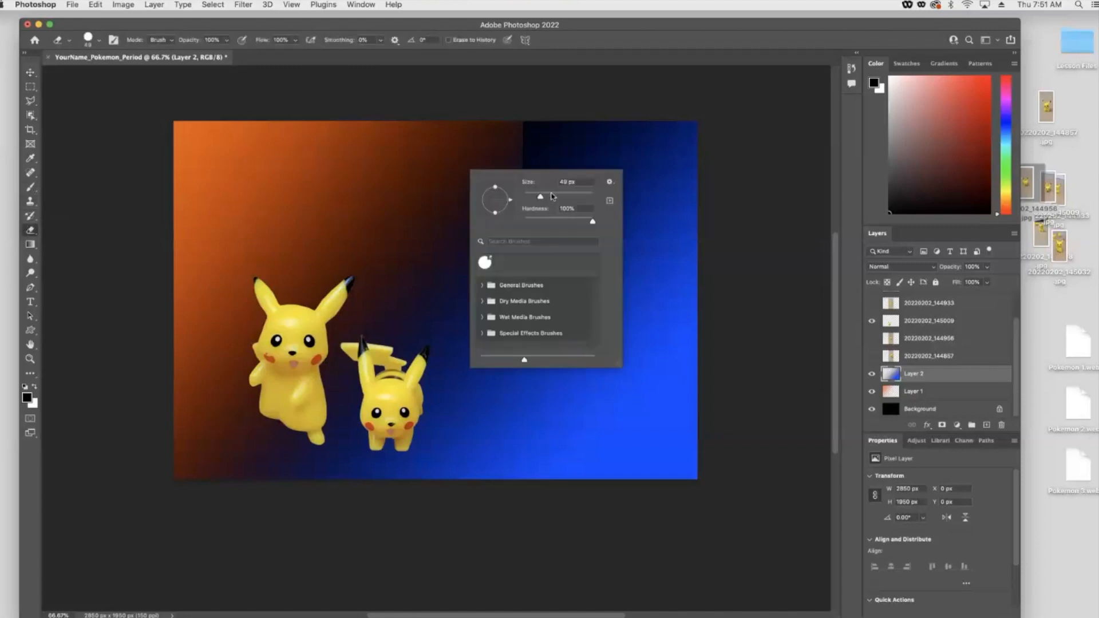
pyautogui.moveTo(593, 222); pyautogui.dragTo(522, 223)
pyautogui.moveTo(546, 188); pyautogui.dragTo(572, 198)
pyautogui.click(579, 198)
pyautogui.click(534, 125)
pyautogui.moveTo(567, 126); pyautogui.dragTo(523, 133)
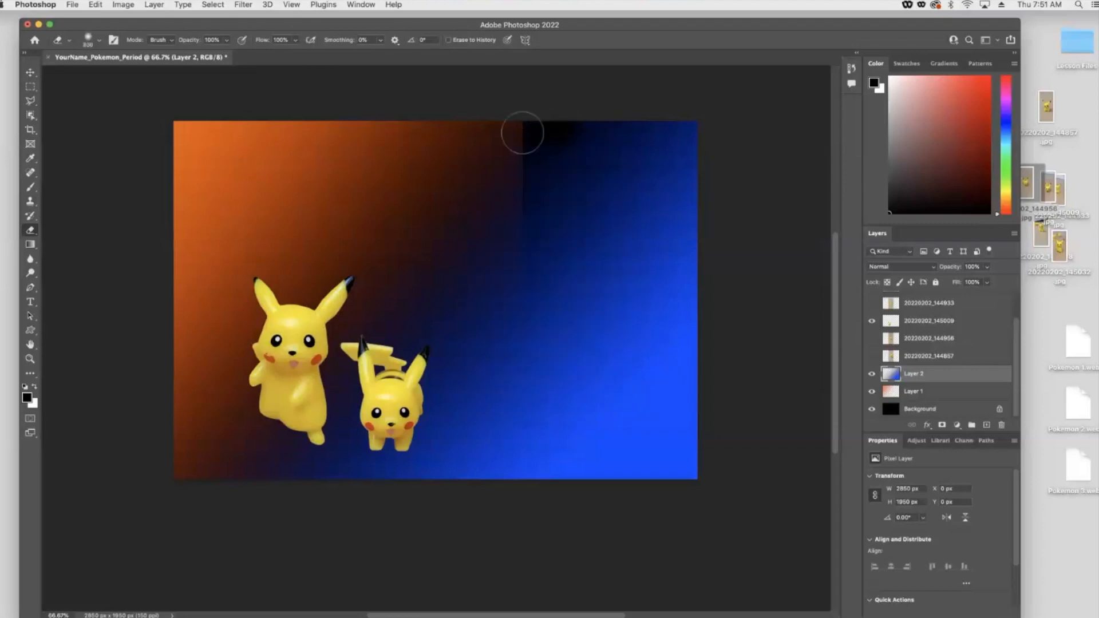
# - Select Layer 1 and soften its hard right edge near the top with the soft eraser
pyautogui.click(914, 391)
pyautogui.moveTo(481, 142)
pyautogui.mouseDown()
pyautogui.moveTo(587, 118)
pyautogui.moveTo(585, 178)
pyautogui.moveTo(545, 175)
pyautogui.moveTo(707, 141)
pyautogui.mouseUp()
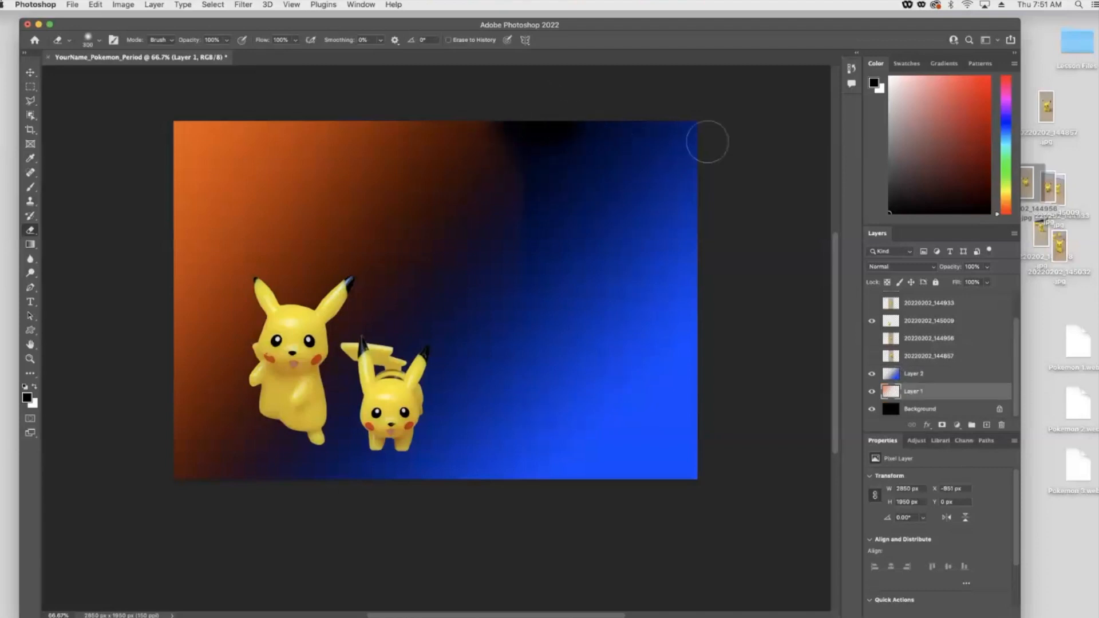
pyautogui.press('super+z')
pyautogui.rightClick(573, 119)
pyautogui.click(574, 125)
pyautogui.rightClick(539, 135)
pyautogui.click(662, 165)
pyautogui.moveTo(546, 142); pyautogui.dragTo(546, 164)
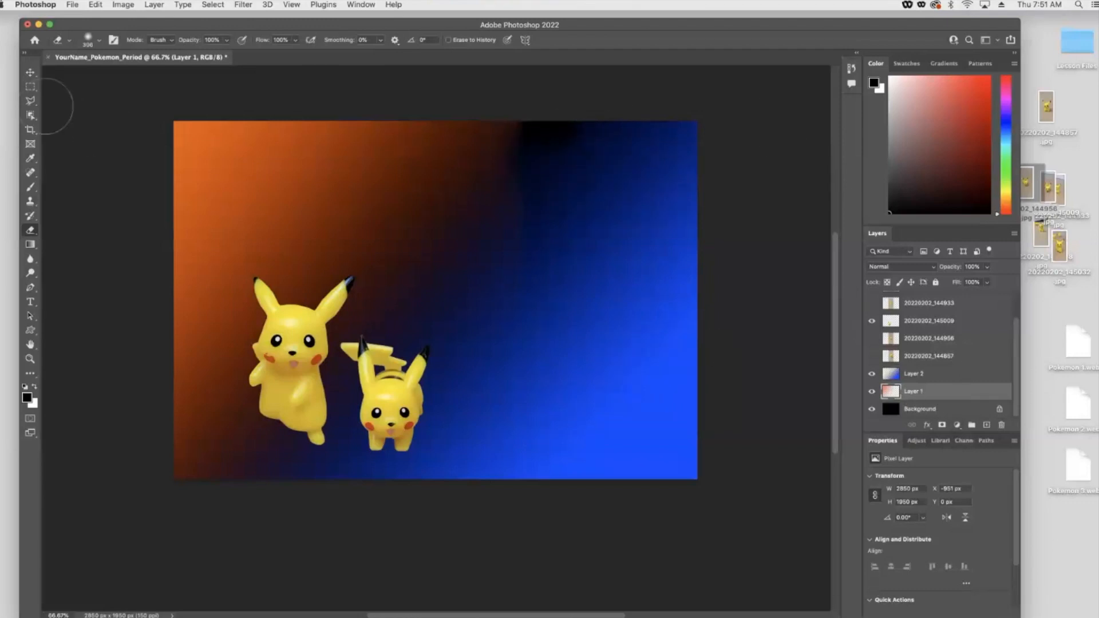
# - Draw a pentagon about 601 × 543 px with the Polygon tool above the Pikachus
pyautogui.click(30, 72)
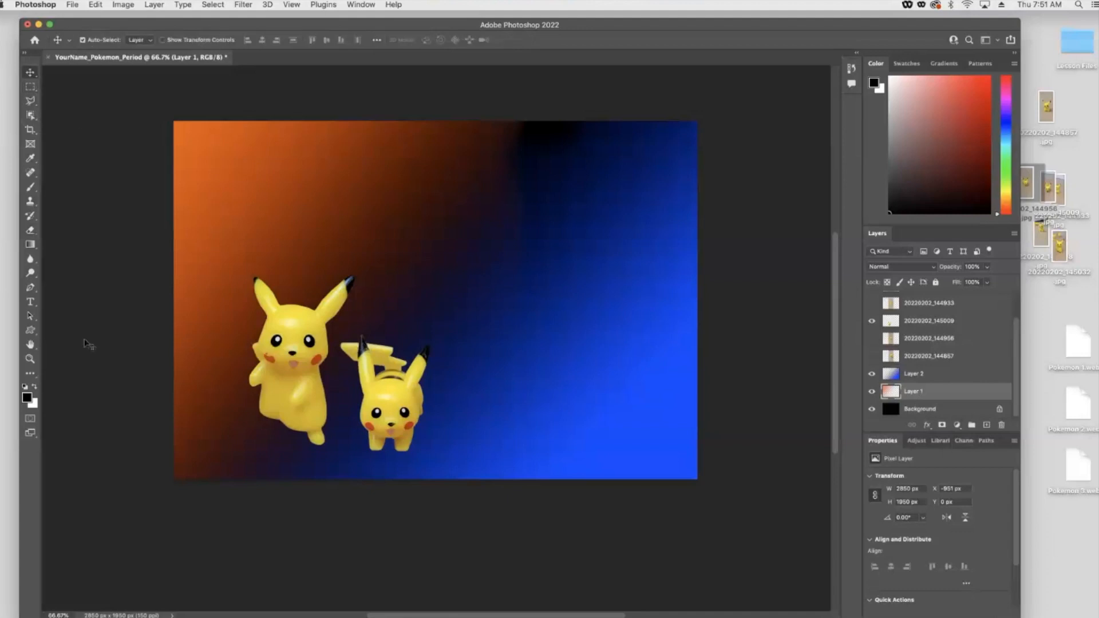
pyautogui.click(34, 330)
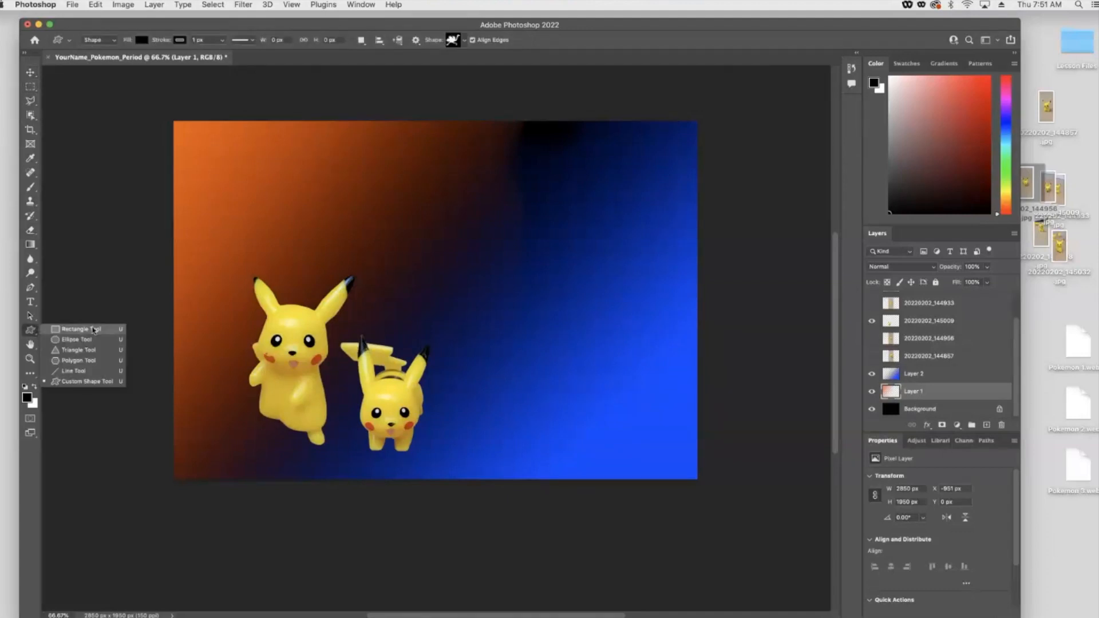
pyautogui.click(91, 360)
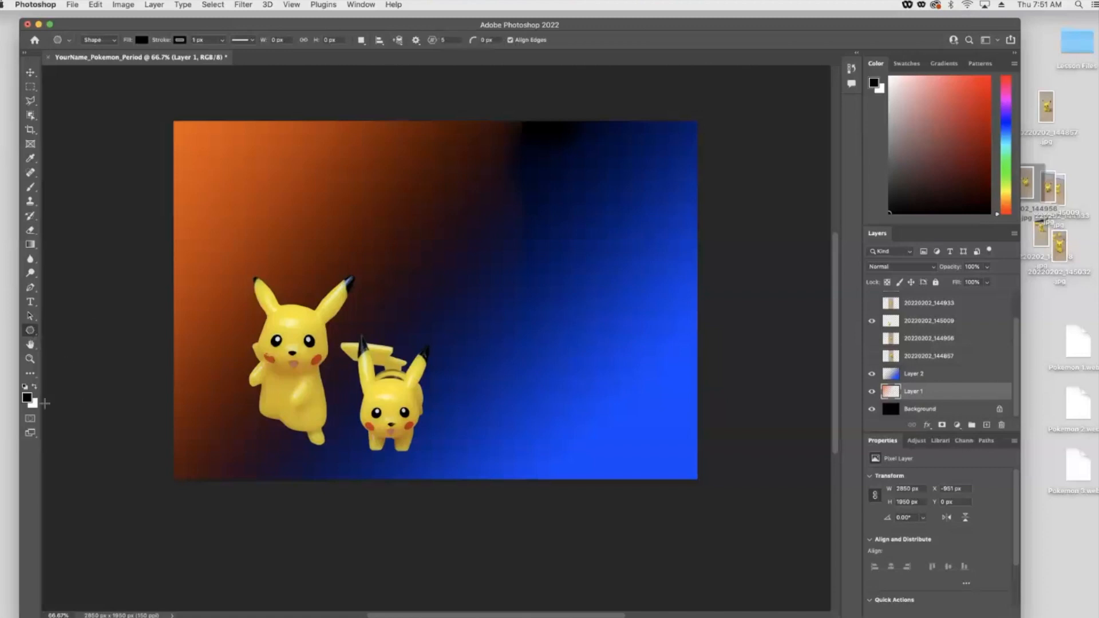
pyautogui.moveTo(263, 164); pyautogui.dragTo(374, 265)
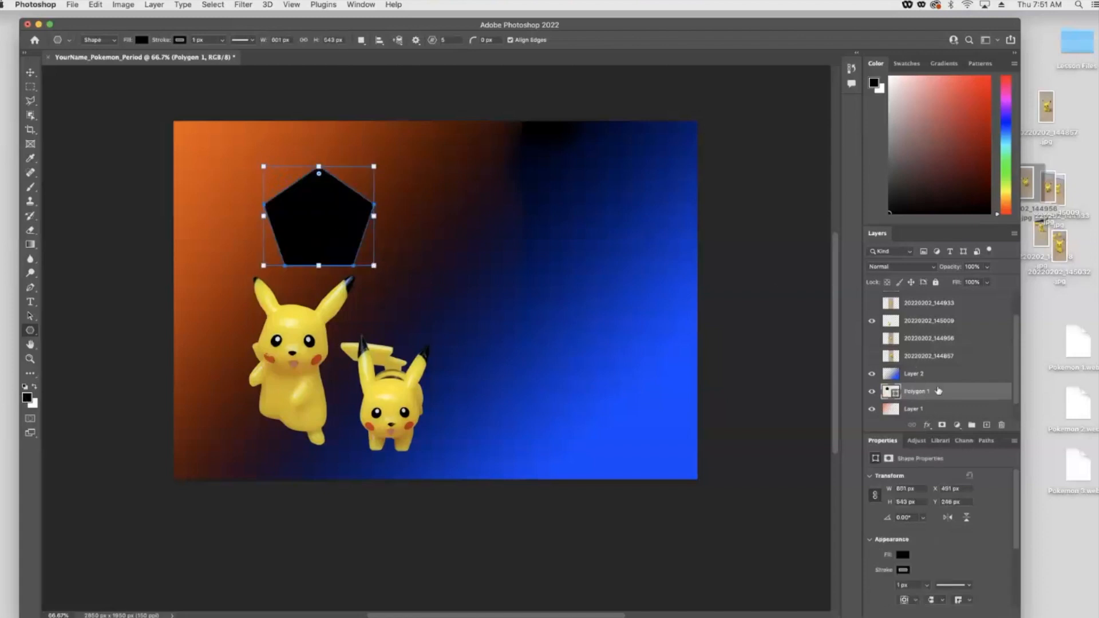
# - Move the Polygon 1 layer above Layer 2 and drag the pentagon toward the top-left
pyautogui.scroll(-1, 917, 393)
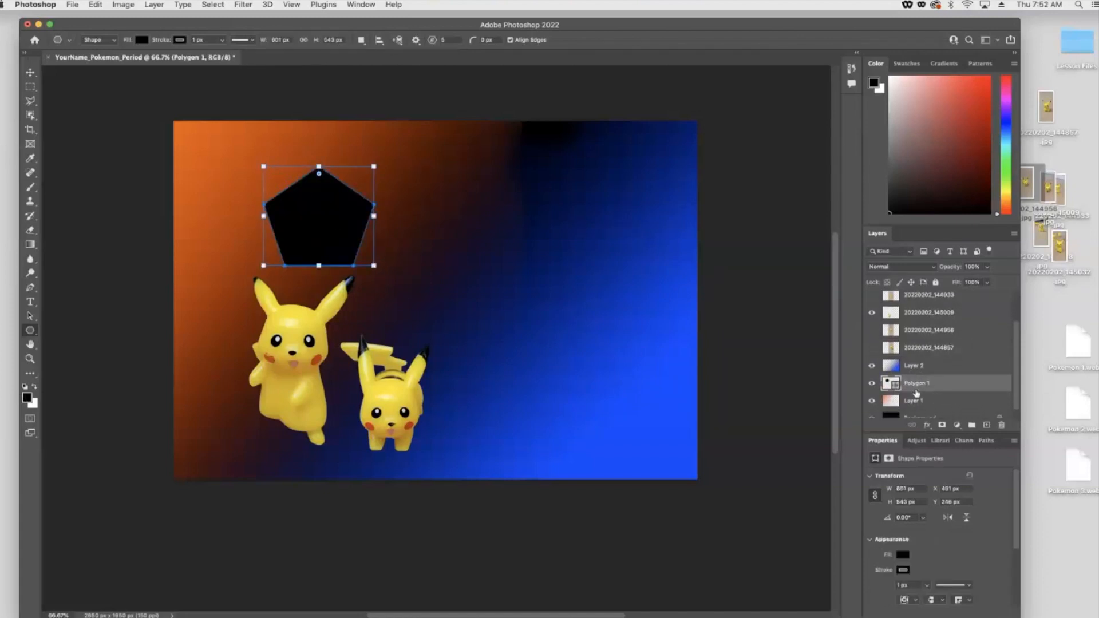
pyautogui.moveTo(912, 385); pyautogui.dragTo(914, 362)
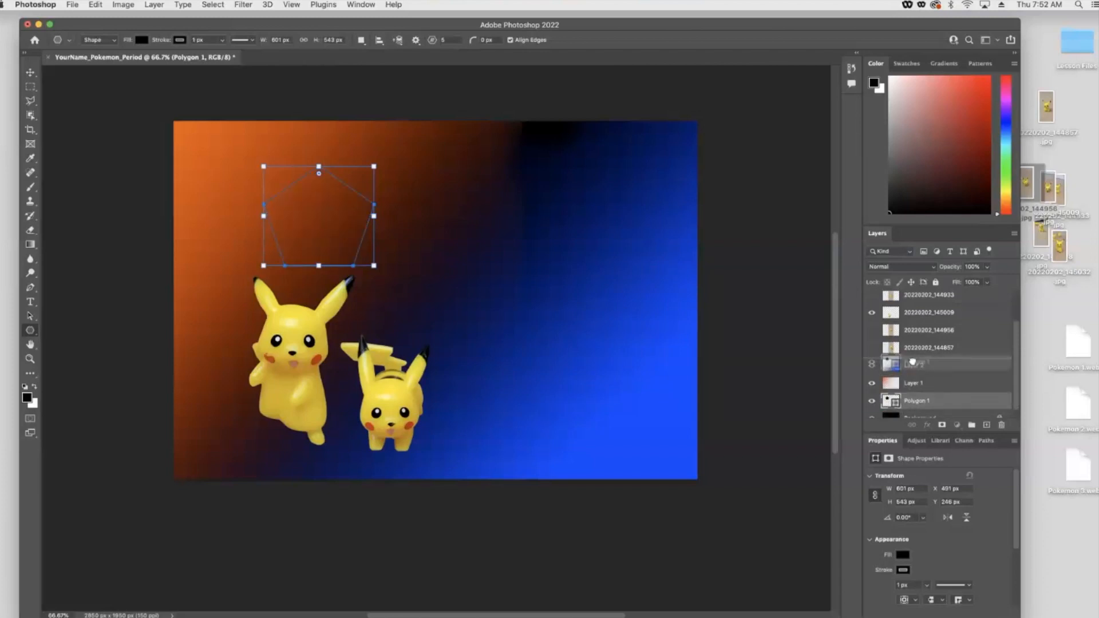
pyautogui.click(30, 72)
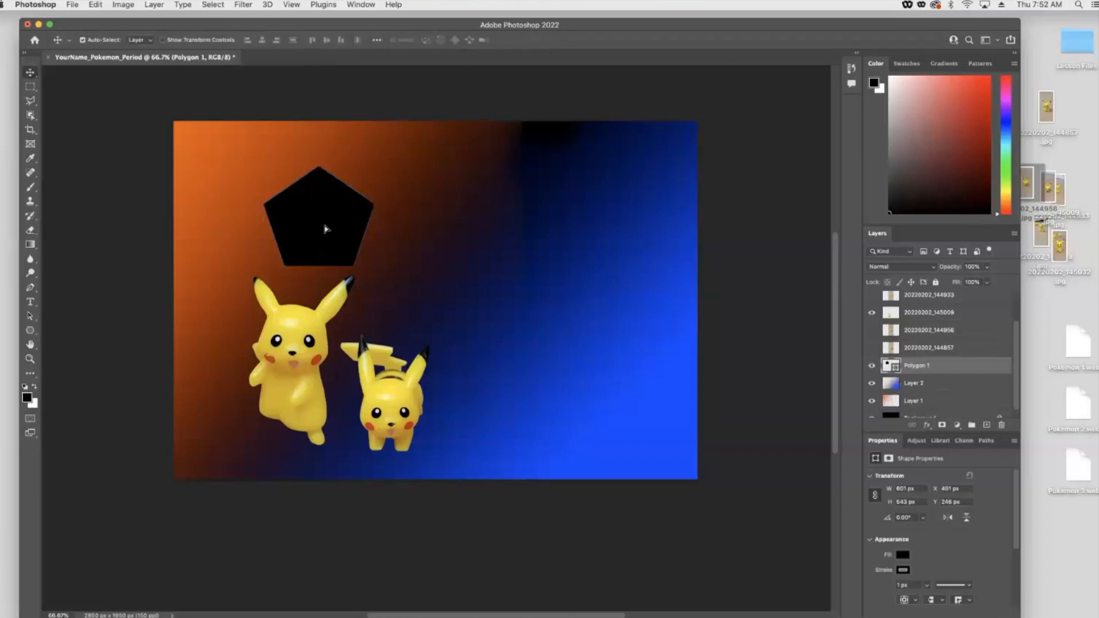
pyautogui.moveTo(325, 229); pyautogui.dragTo(276, 206)
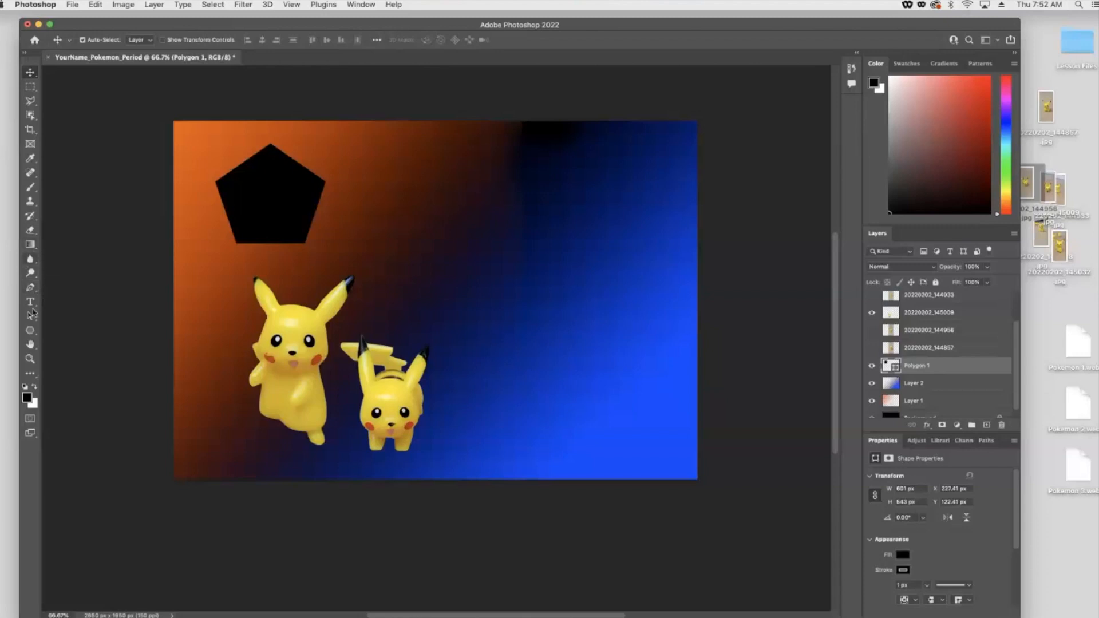
# - Set the pentagon's fill color to blue from the recently used colors
pyautogui.click(31, 331)
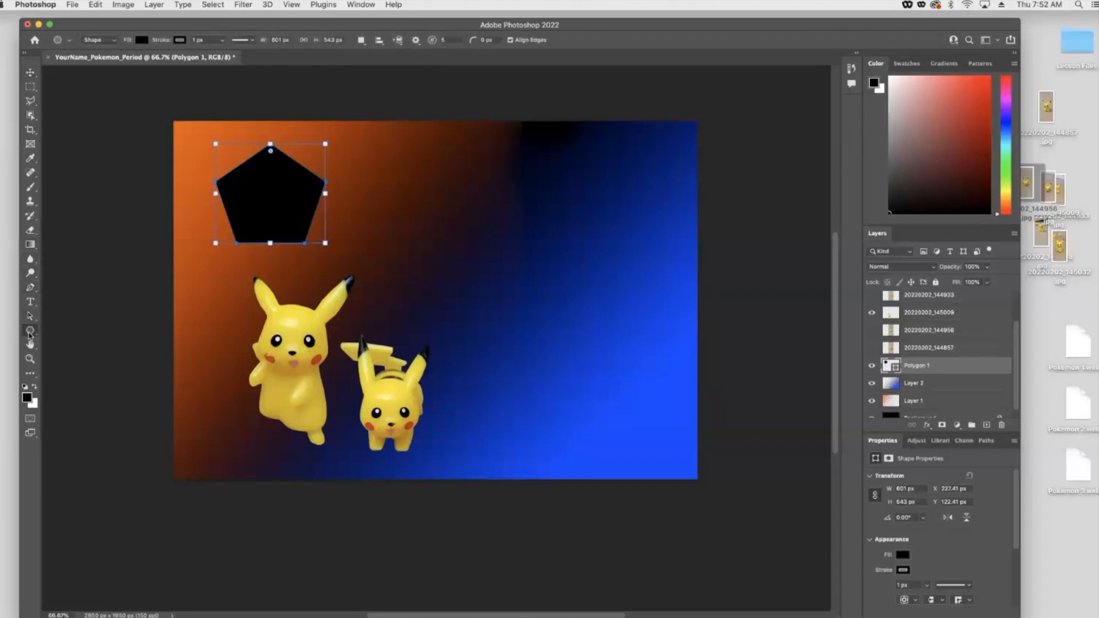
pyautogui.click(141, 40)
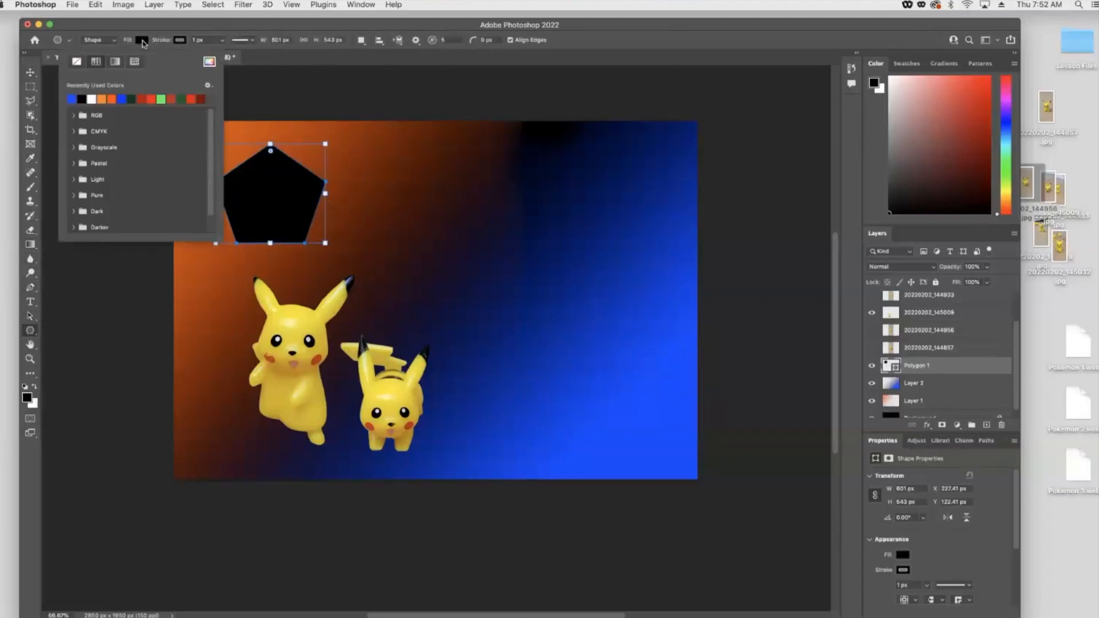
pyautogui.click(121, 99)
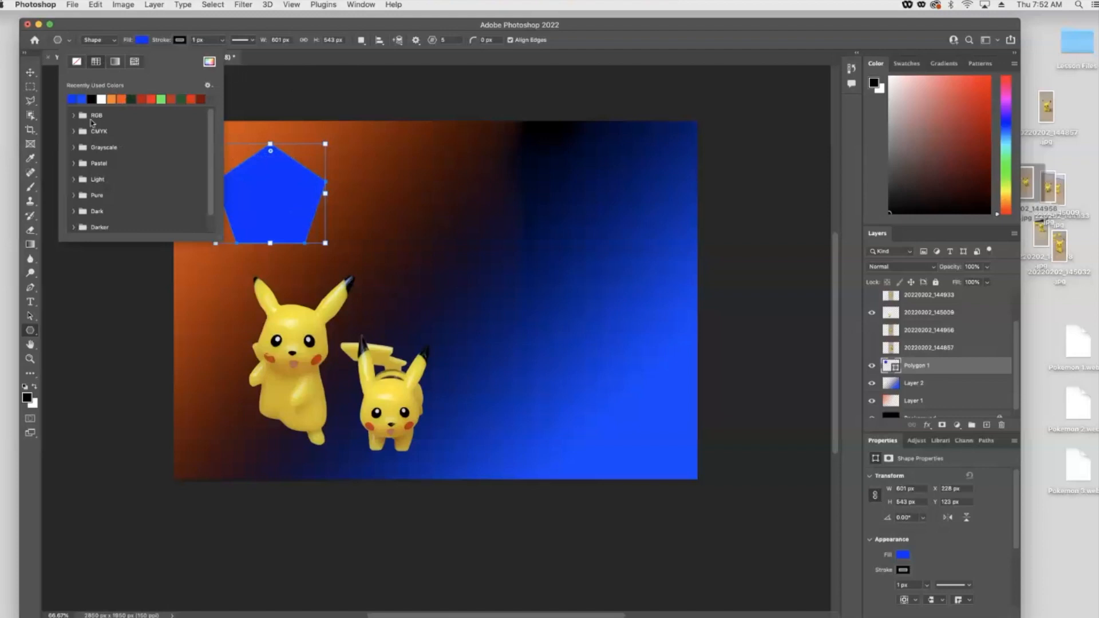
# - Move the pentagon into the top-left corner and lower its layer opacity to 42%
pyautogui.click(30, 72)
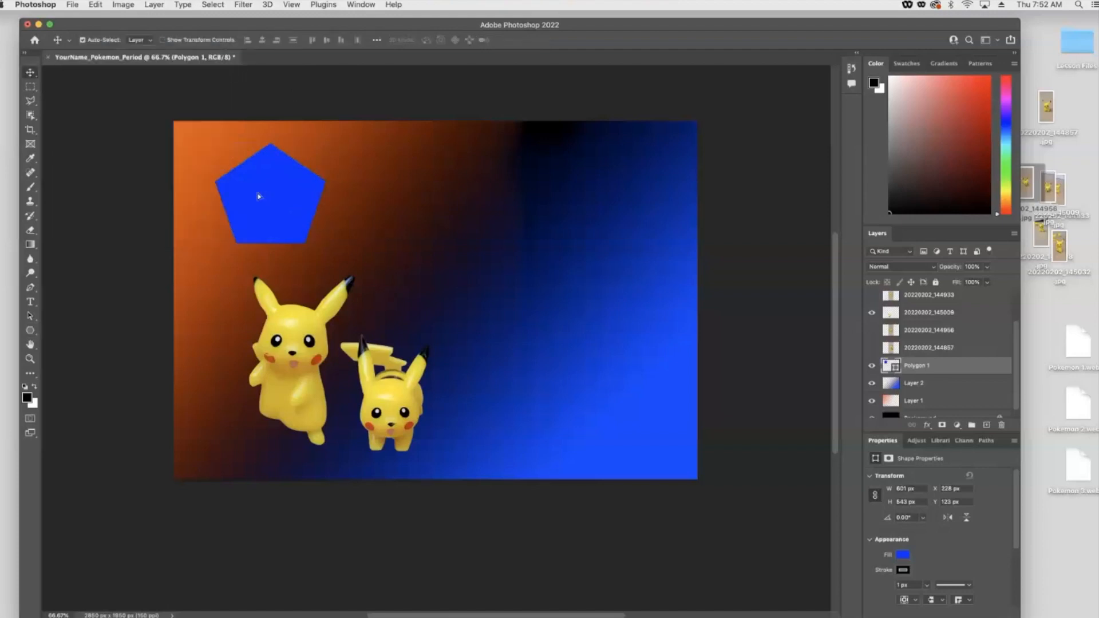
pyautogui.moveTo(259, 196); pyautogui.dragTo(228, 178)
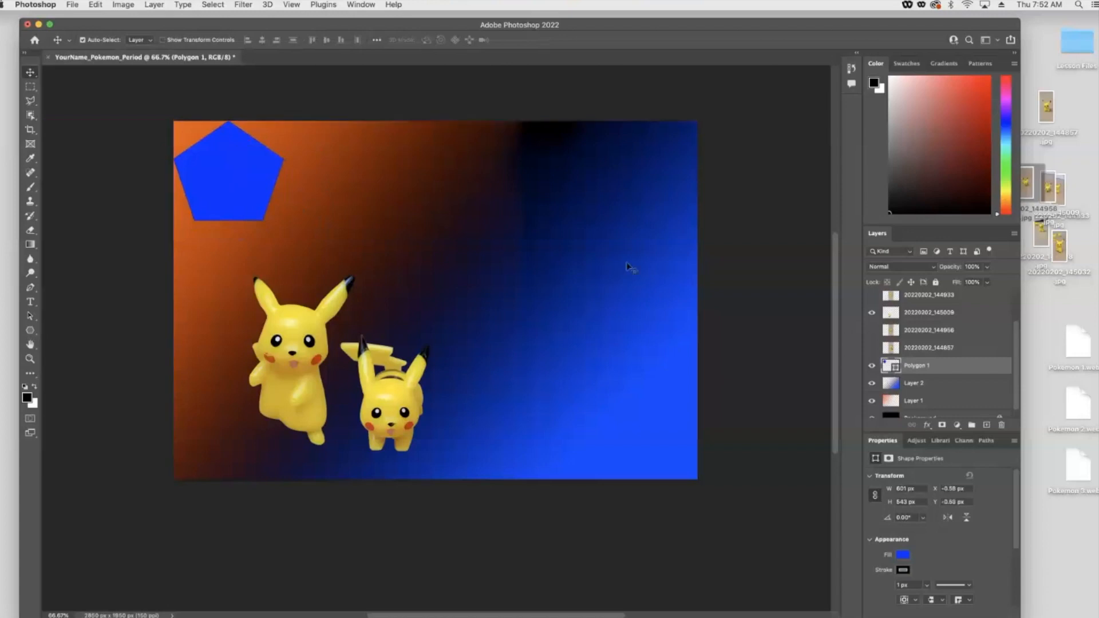
pyautogui.click(987, 267)
pyautogui.moveTo(989, 280); pyautogui.dragTo(953, 282)
pyautogui.click(344, 108)
pyautogui.click(238, 175)
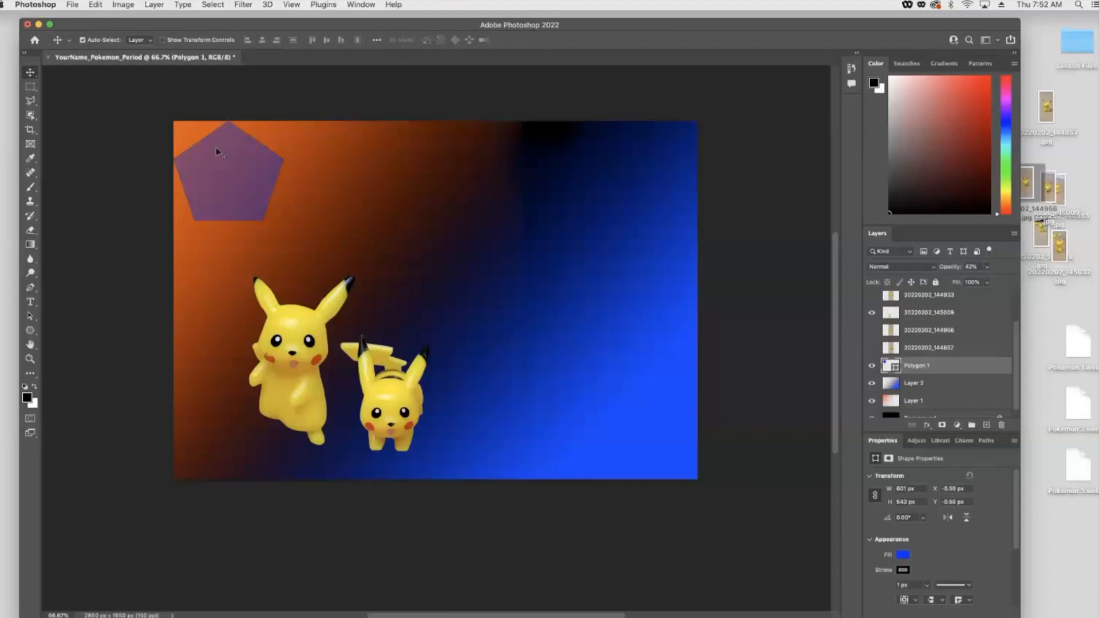
# - Duplicate the pentagon layer and move the copy to the right along the top edge
pyautogui.rightClick(941, 371)
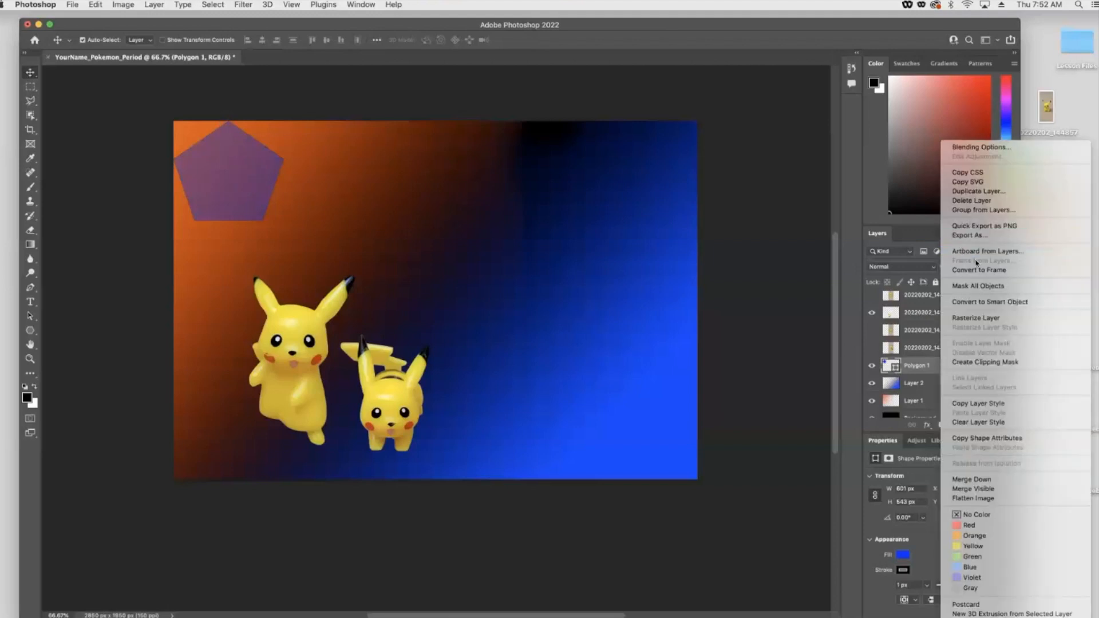
pyautogui.click(971, 191)
pyautogui.click(617, 263)
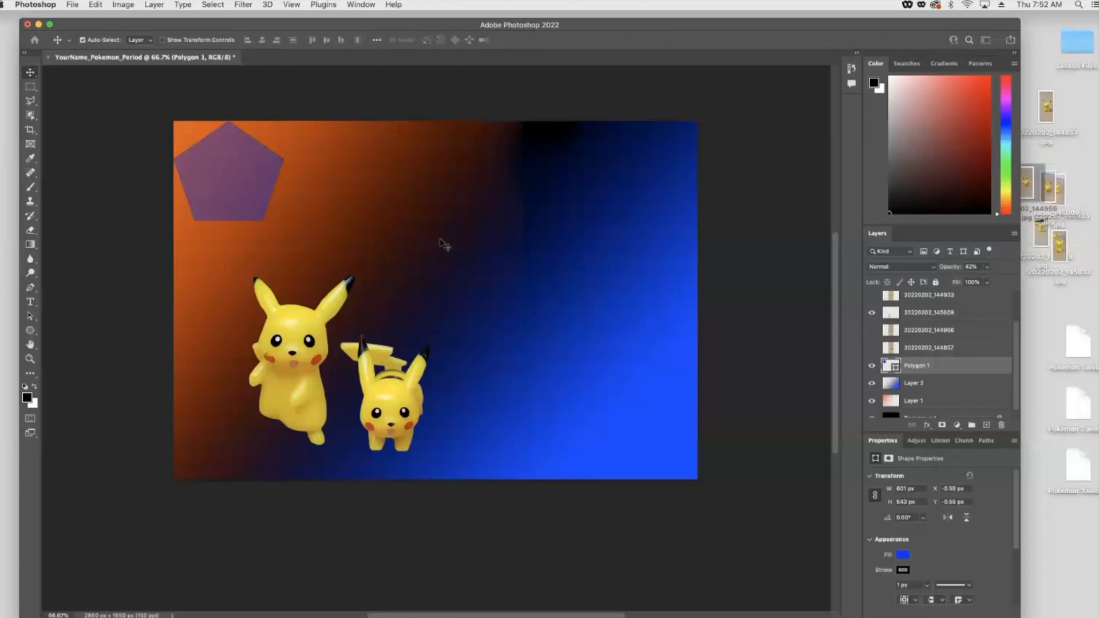
pyautogui.moveTo(230, 173); pyautogui.dragTo(450, 179)
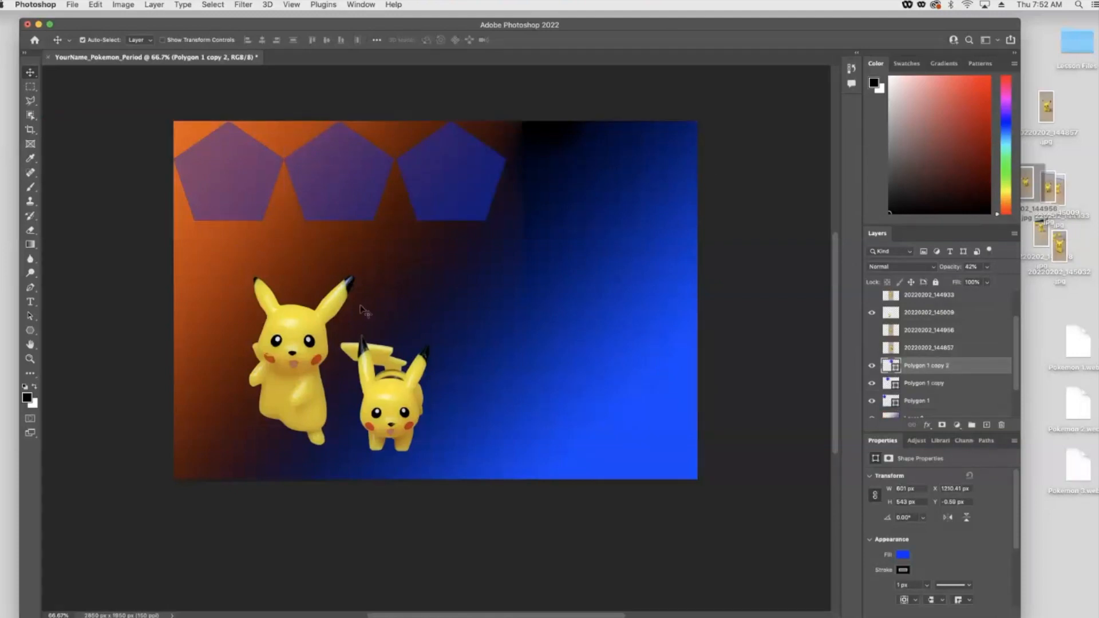
# - Select all three pentagon layers and delete them
pyautogui.keyDown('shift'); pyautogui.click(918, 400); pyautogui.keyUp('shift')
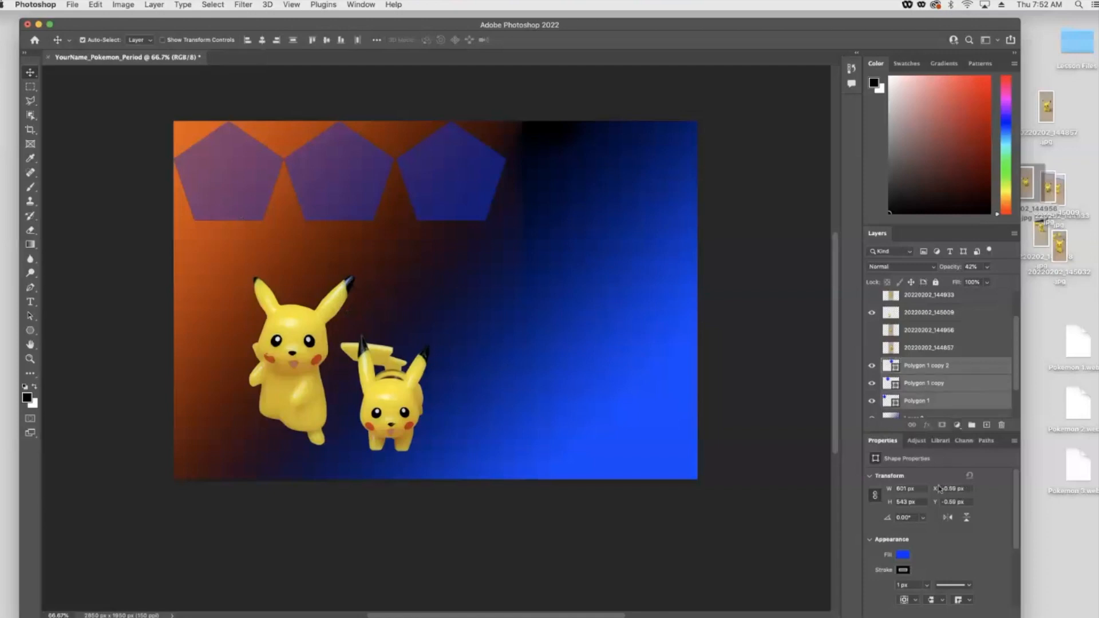
pyautogui.click(1001, 425)
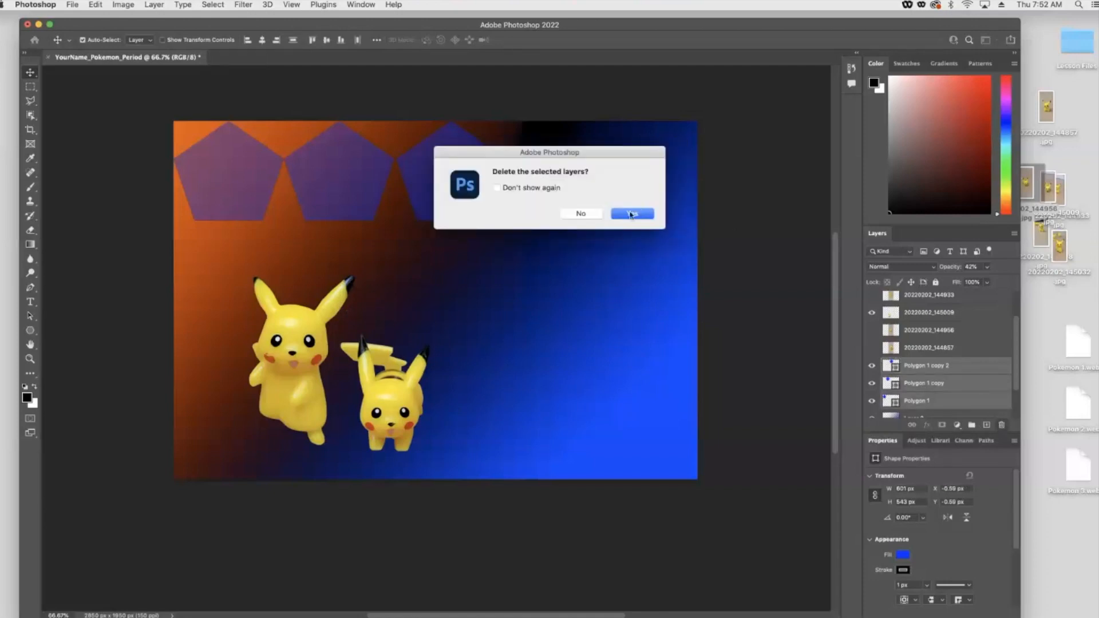
pyautogui.click(631, 215)
# - Draw an ostrich custom shape about 858 × 578 px and set its fill to orange from the recently used colors
pyautogui.moveTo(28, 330); pyautogui.dragTo(83, 383)
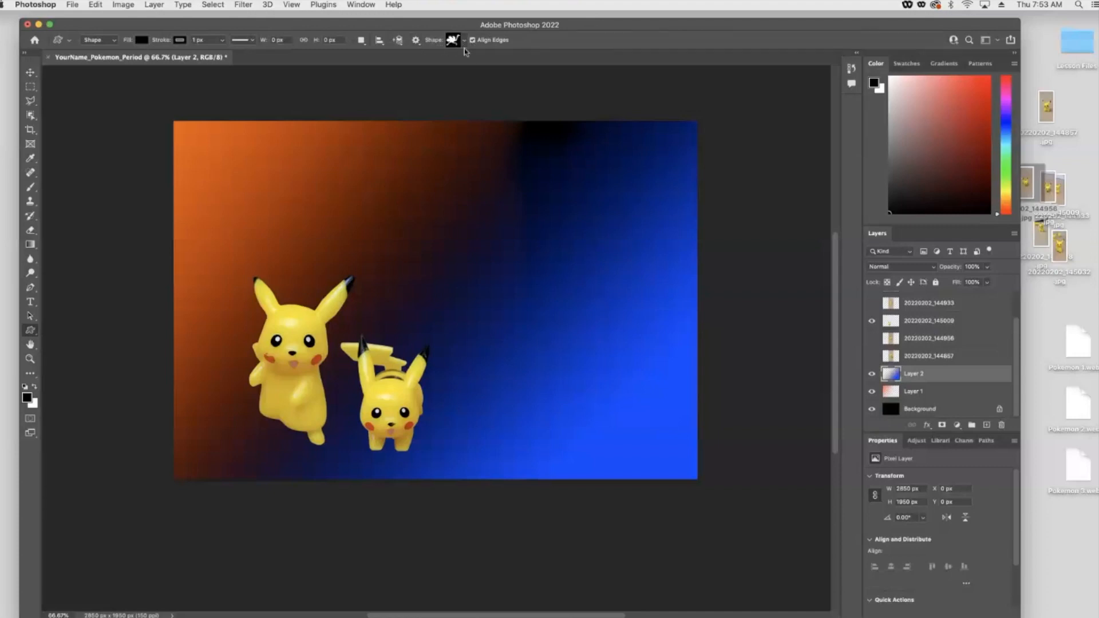
pyautogui.moveTo(313, 182); pyautogui.dragTo(433, 287)
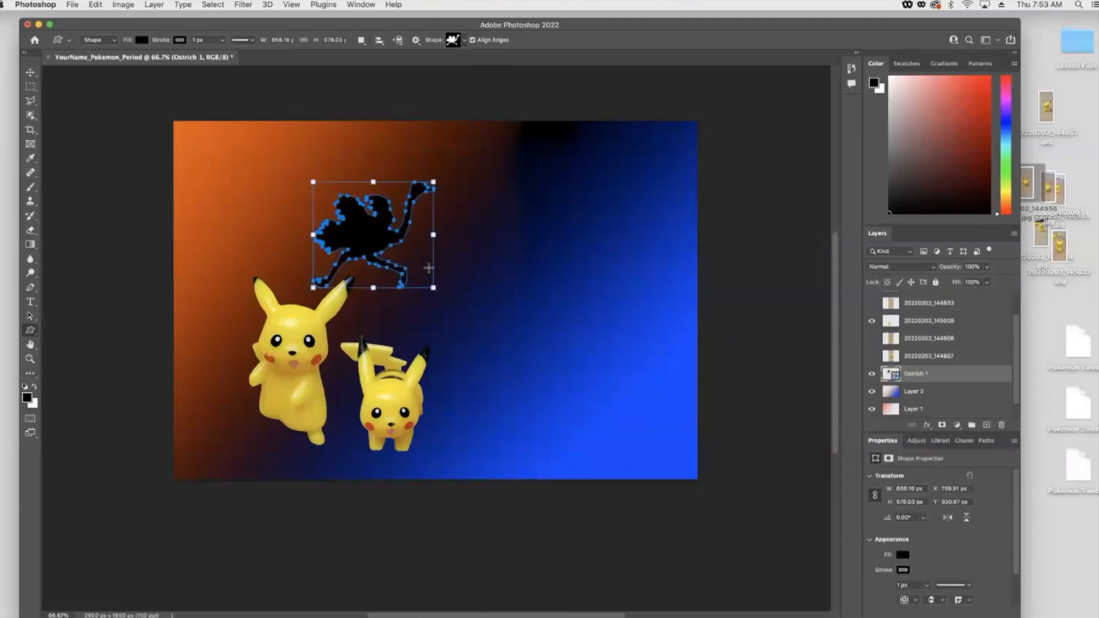
pyautogui.click(141, 40)
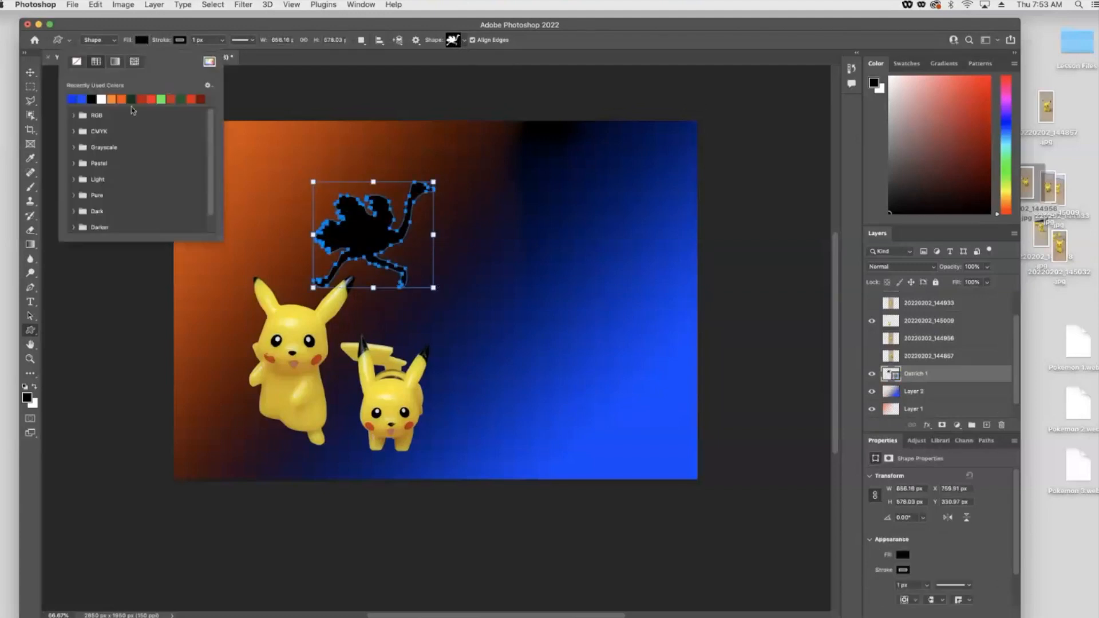
pyautogui.click(112, 99)
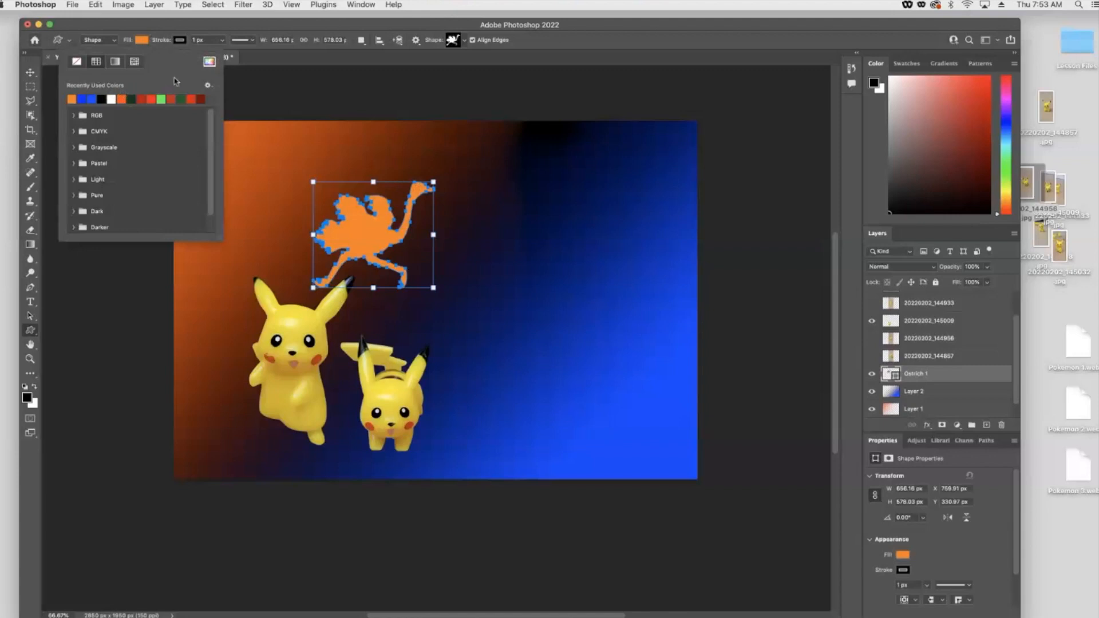
pyautogui.click(246, 93)
pyautogui.click(261, 97)
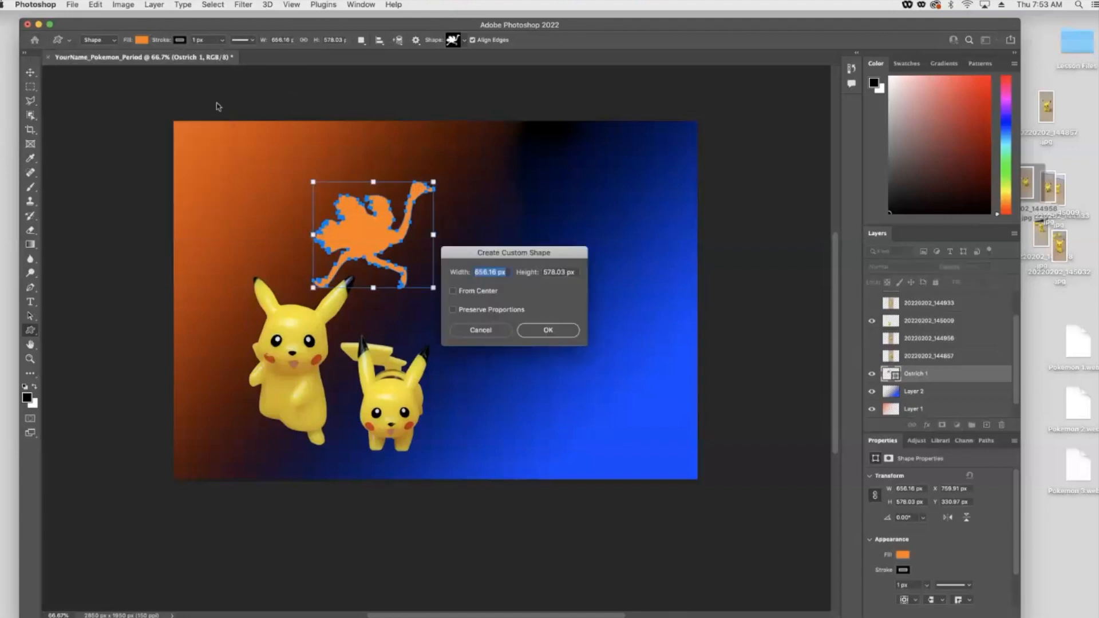
pyautogui.click(483, 330)
# - Move the ostrich into the top-left corner and lower its layer opacity to 20%
pyautogui.click(31, 73)
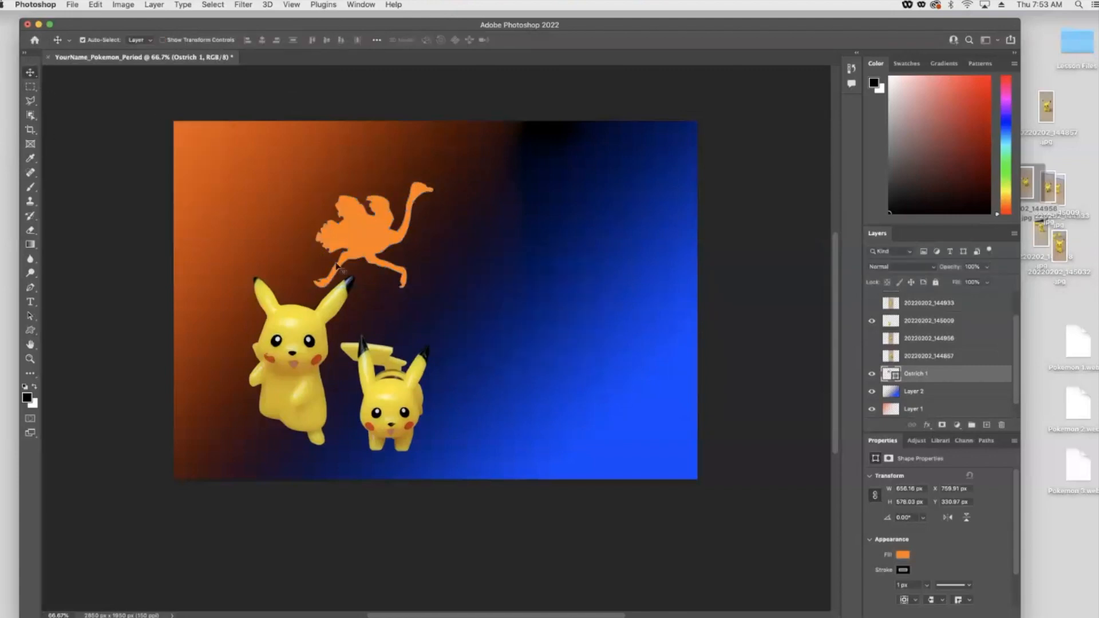
pyautogui.moveTo(332, 230); pyautogui.dragTo(201, 182)
pyautogui.click(986, 267)
pyautogui.moveTo(981, 284); pyautogui.dragTo(949, 283)
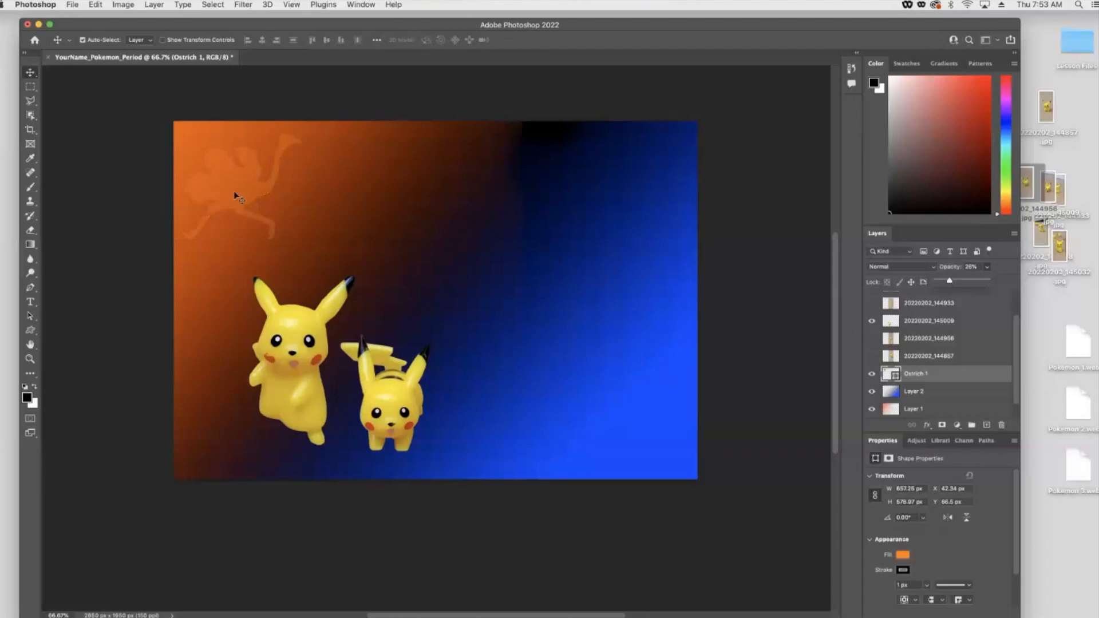
# - Duplicate the ostrich several times, spacing the copies in a row along the top edge
pyautogui.click(260, 196)
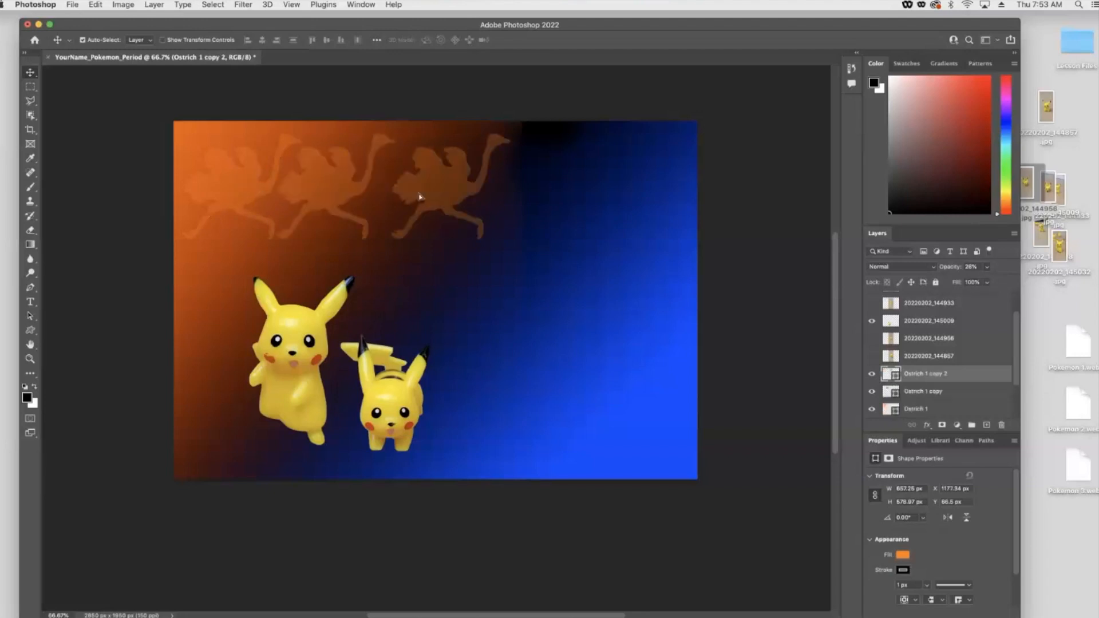
pyautogui.moveTo(417, 191); pyautogui.dragTo(465, 155)
pyautogui.moveTo(430, 203); pyautogui.dragTo(545, 198)
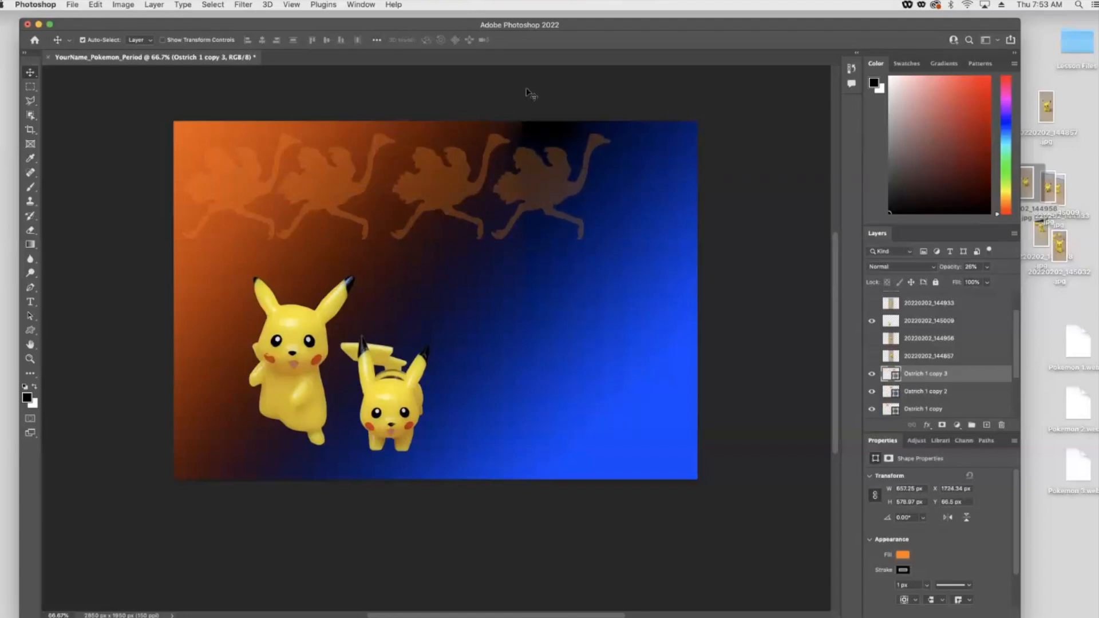
# - Browse the custom shape library, pick a flower shape, and draw it about 510 × 723 px right of the Pikachus
pyautogui.click(31, 330)
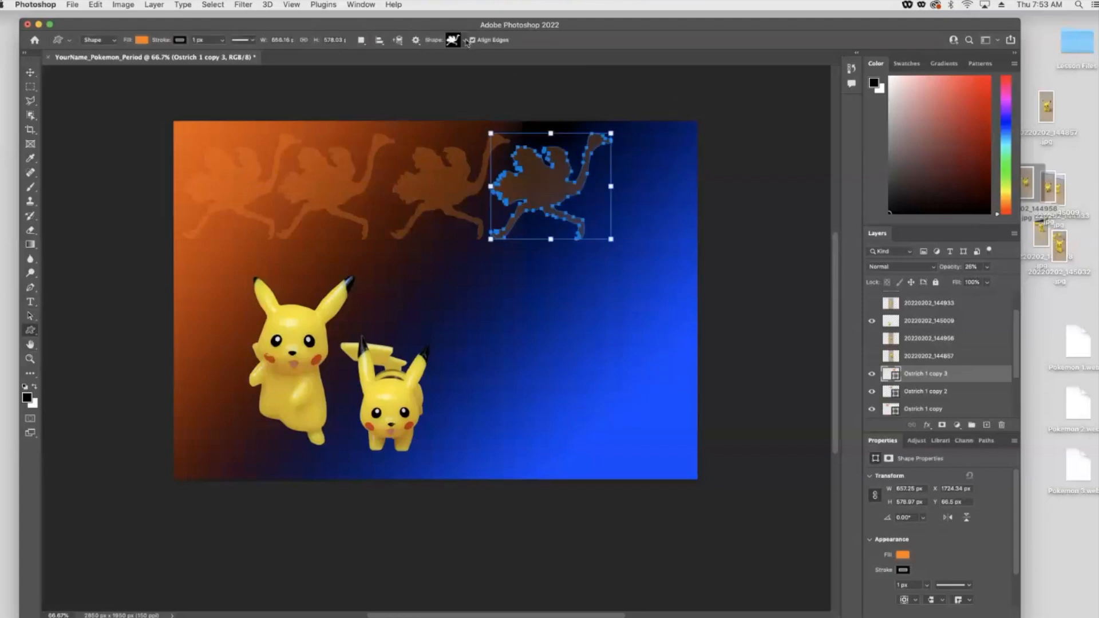
pyautogui.click(465, 41)
pyautogui.click(396, 62)
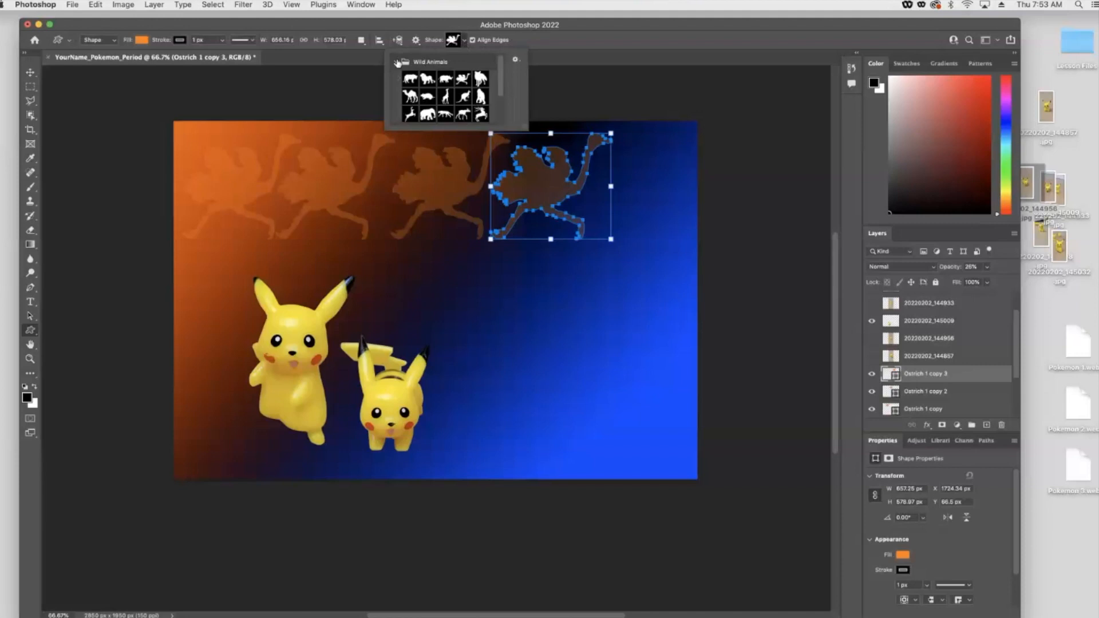
pyautogui.click(396, 62)
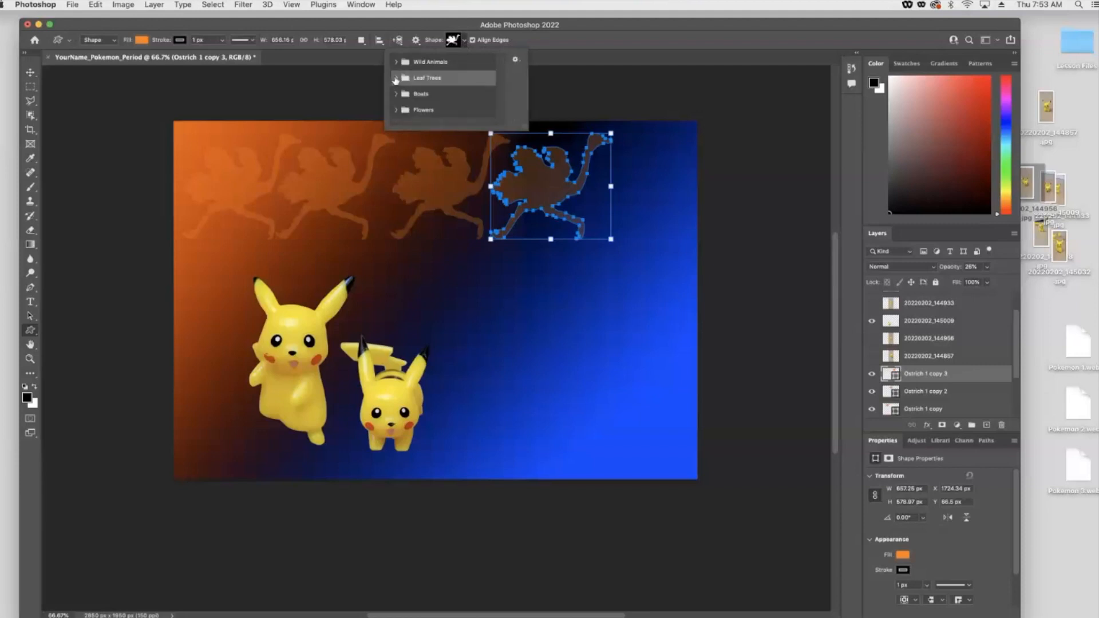
pyautogui.click(396, 78)
pyautogui.click(396, 78)
pyautogui.click(396, 94)
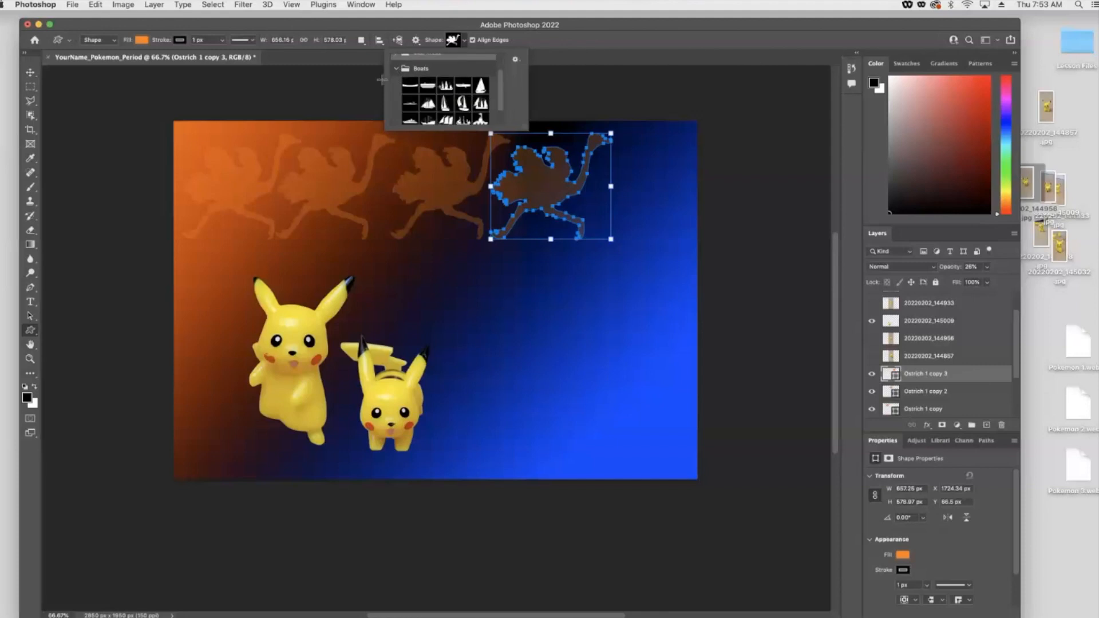
pyautogui.click(399, 79)
pyautogui.click(396, 109)
pyautogui.click(395, 109)
pyautogui.click(396, 110)
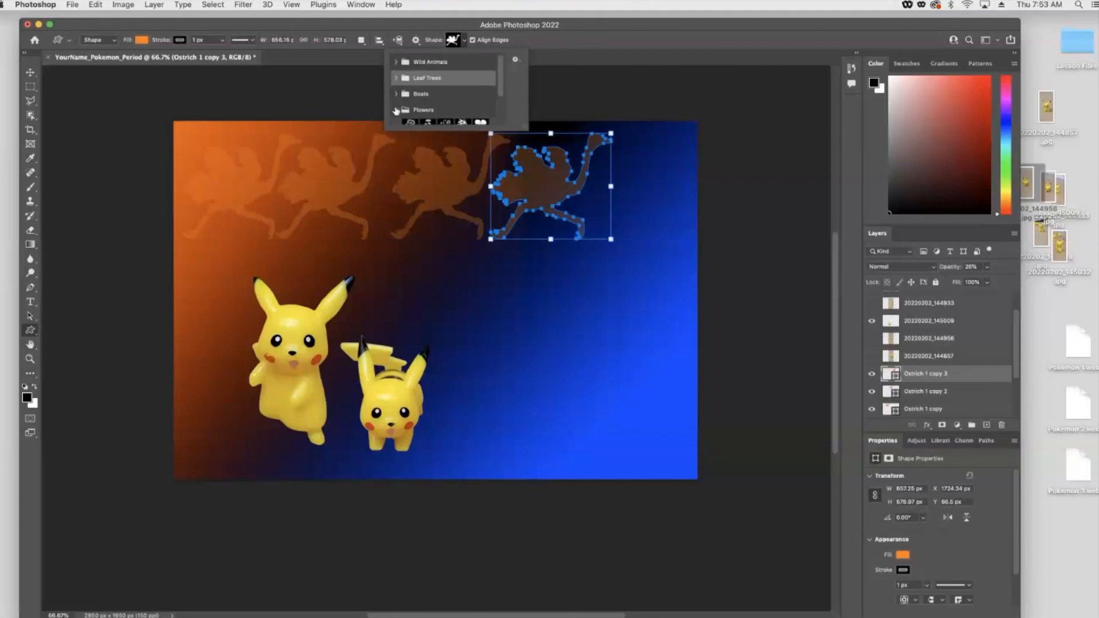
pyautogui.scroll(-3, 441, 94)
pyautogui.click(427, 91)
pyautogui.moveTo(483, 326); pyautogui.dragTo(578, 434)
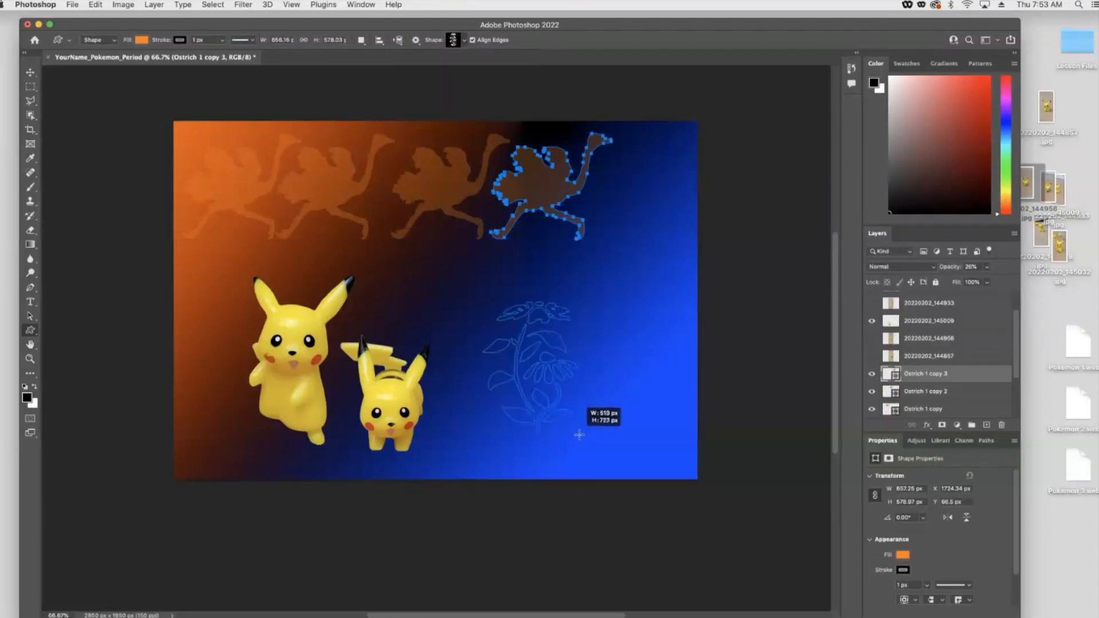
# - Lower the flower's opacity to 40% and duplicate it beside the original
pyautogui.click(31, 73)
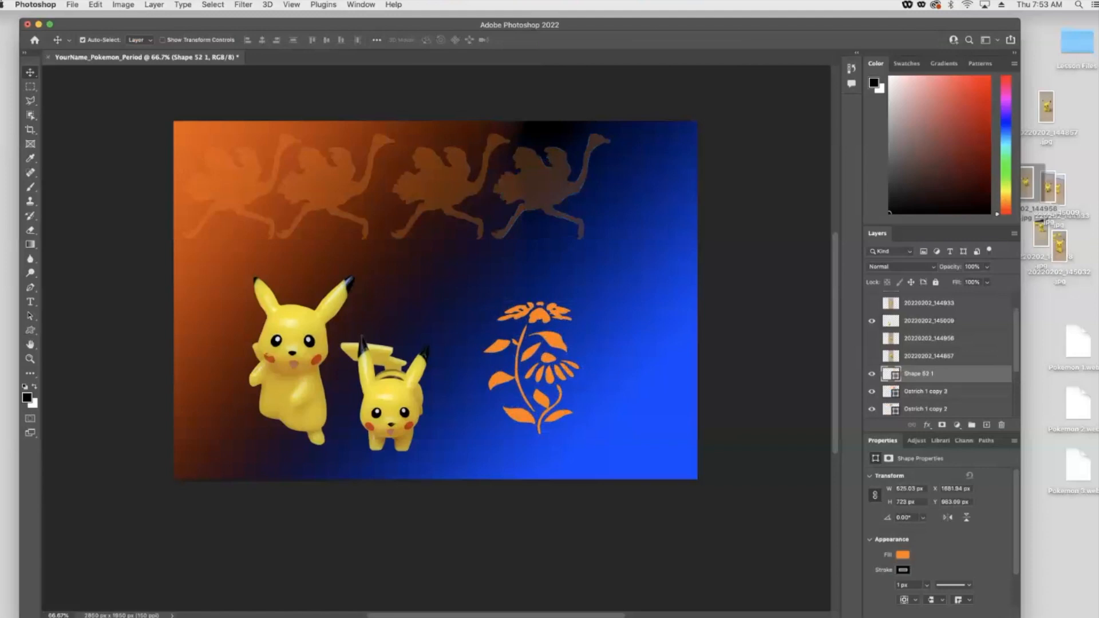
pyautogui.moveTo(986, 266); pyautogui.dragTo(961, 282)
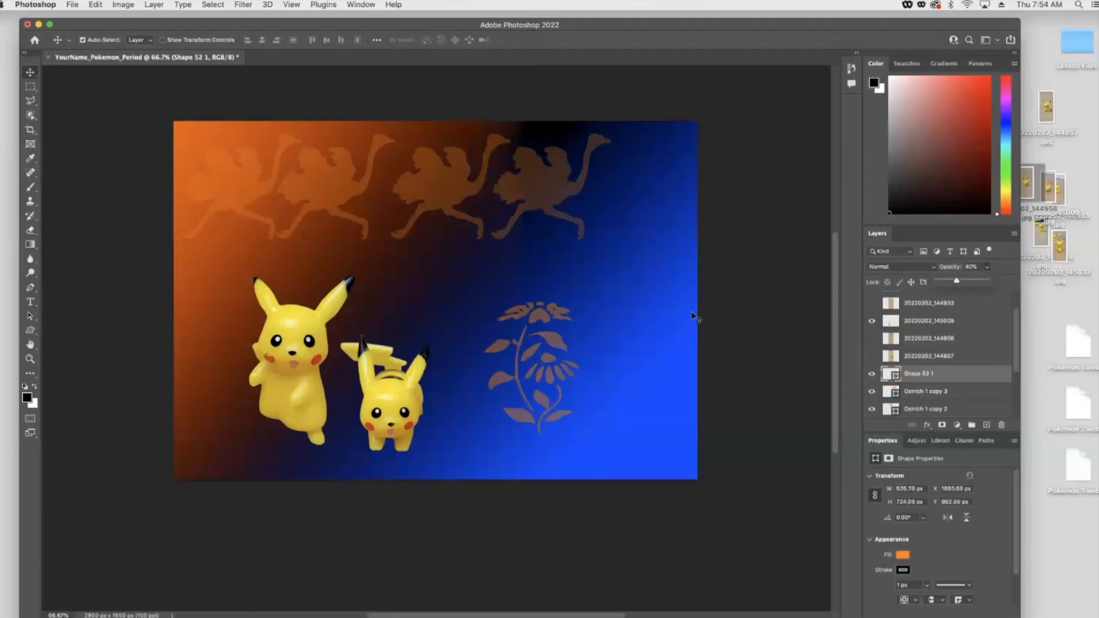
pyautogui.click(27, 75)
pyautogui.moveTo(526, 382)
pyautogui.mouseDown()
pyautogui.moveTo(597, 386)
pyautogui.moveTo(511, 386)
pyautogui.mouseUp()
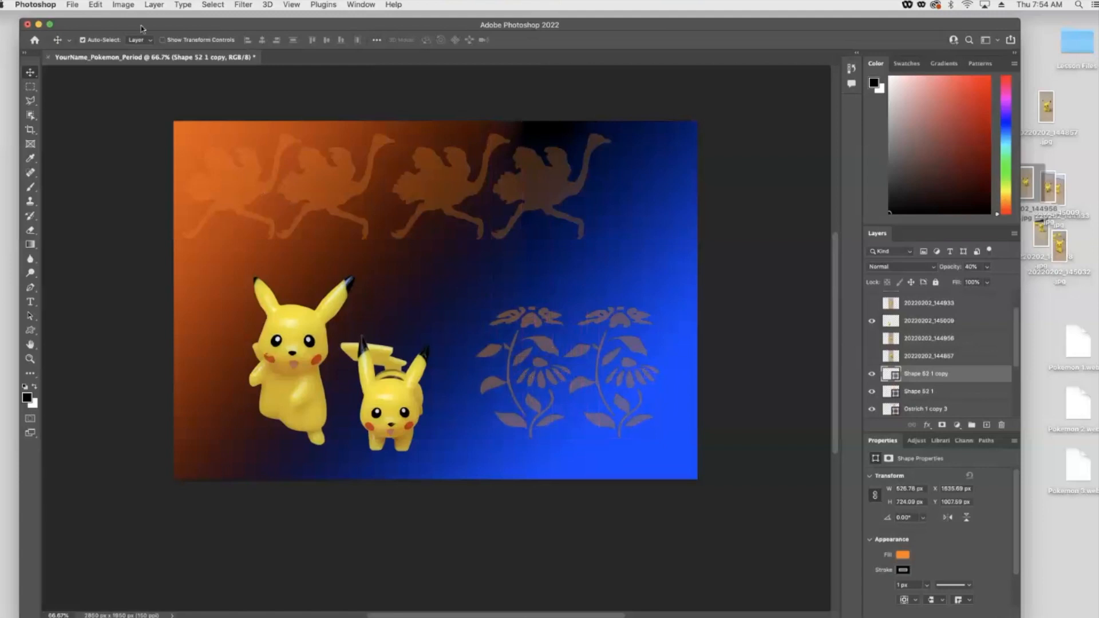
# - Flip the flower copy horizontally with Transform and nudge it into place
pyautogui.click(95, 5)
pyautogui.moveTo(147, 262)
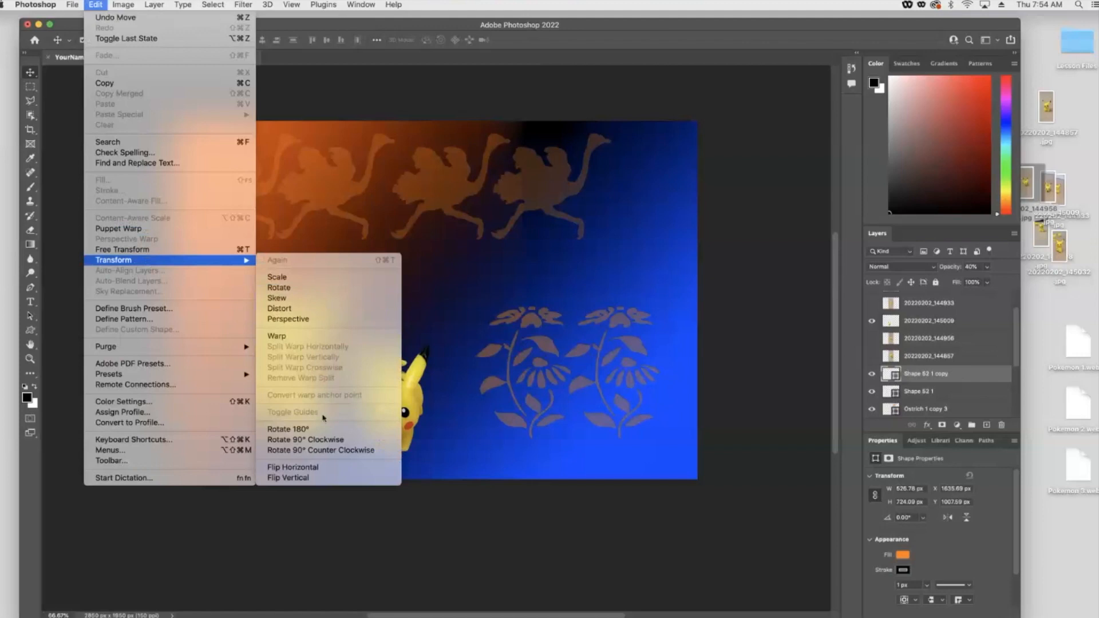
pyautogui.click(323, 469)
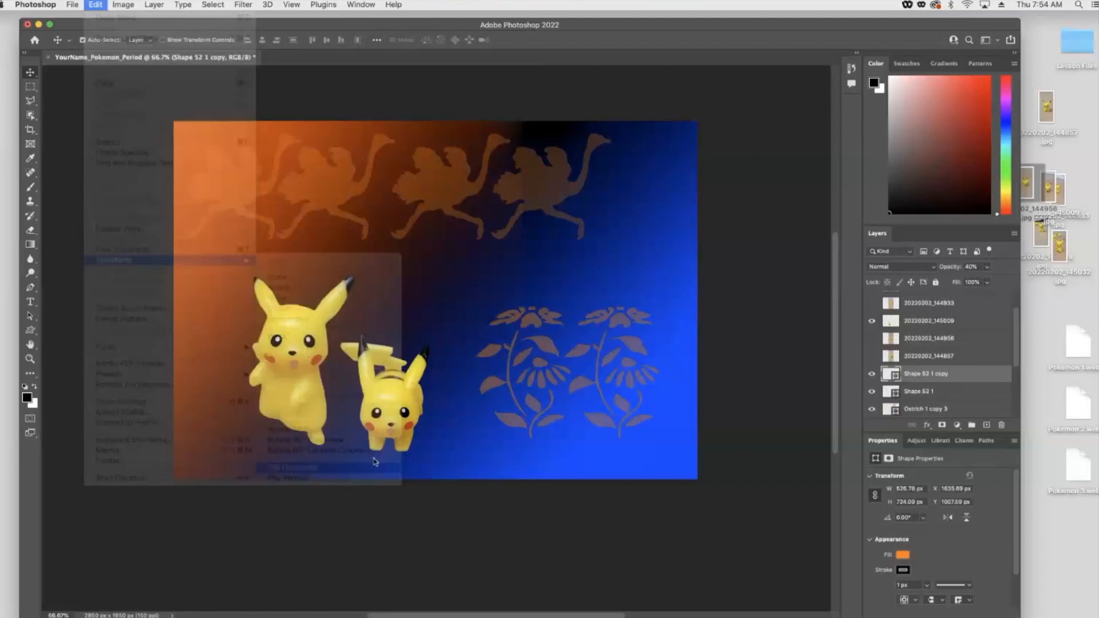
pyautogui.moveTo(527, 364); pyautogui.dragTo(517, 364)
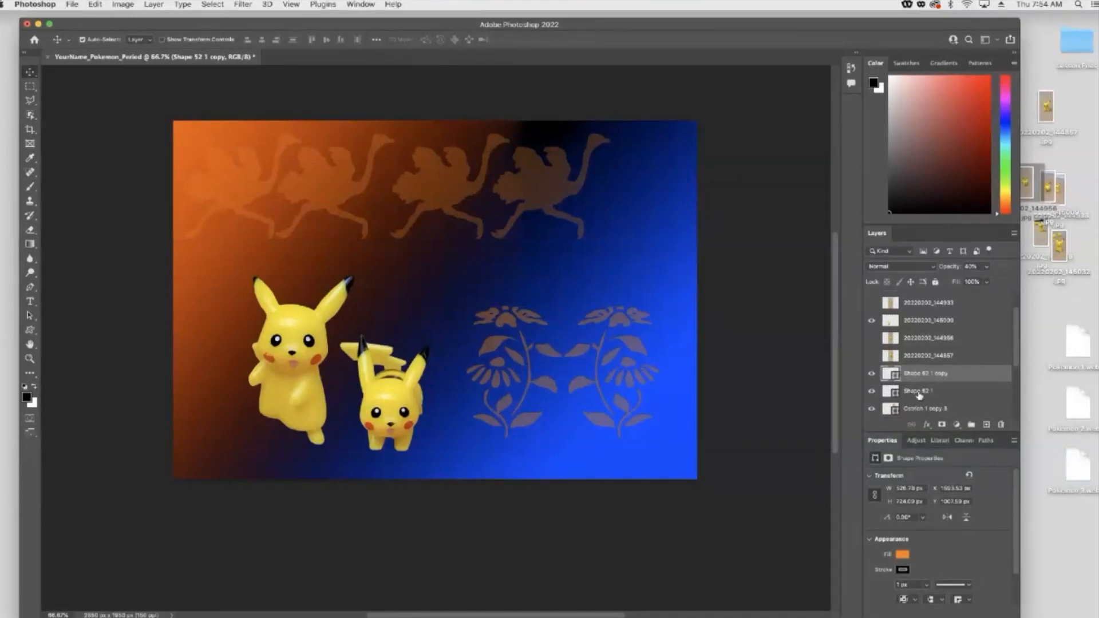
# - Link both flower layers and duplicate the pair upward to fill the right side
pyautogui.keyDown('shift'); pyautogui.click(964, 394); pyautogui.keyUp('shift')
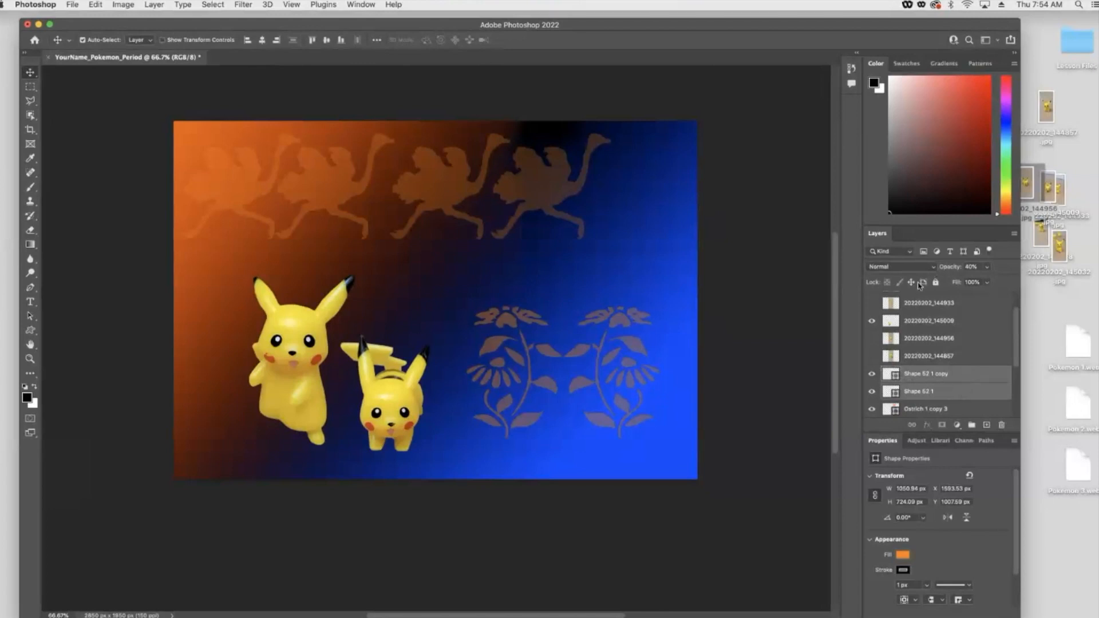
pyautogui.click(911, 426)
pyautogui.moveTo(543, 389); pyautogui.dragTo(592, 288)
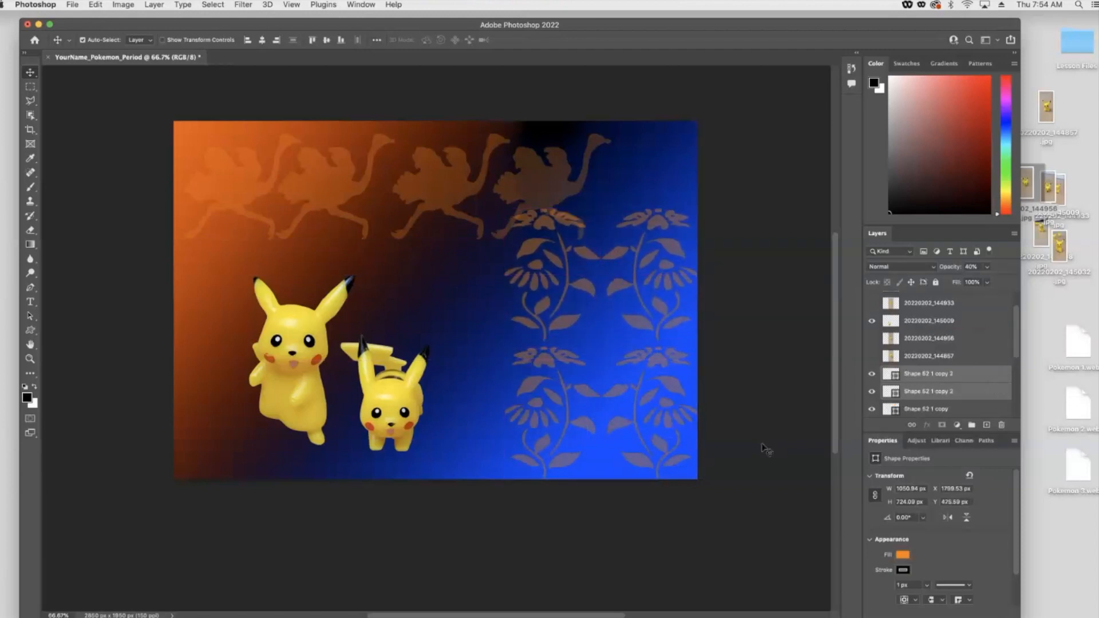
# - Select all flower and ostrich shape layers and delete them
pyautogui.scroll(-1, 934, 379)
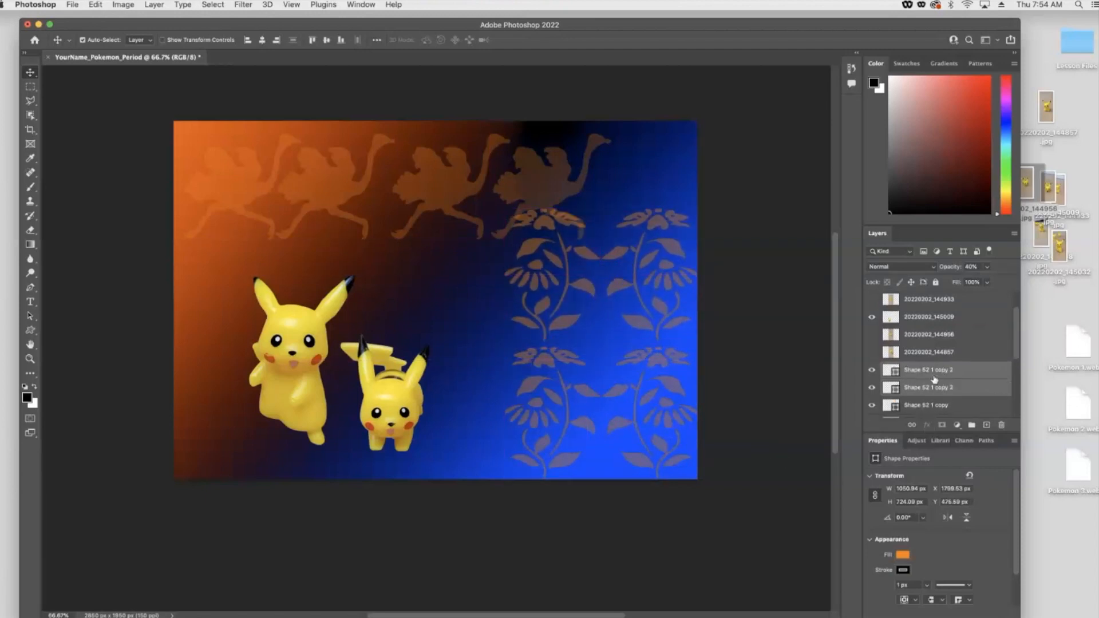
pyautogui.click(939, 371)
pyautogui.scroll(-3, 934, 395)
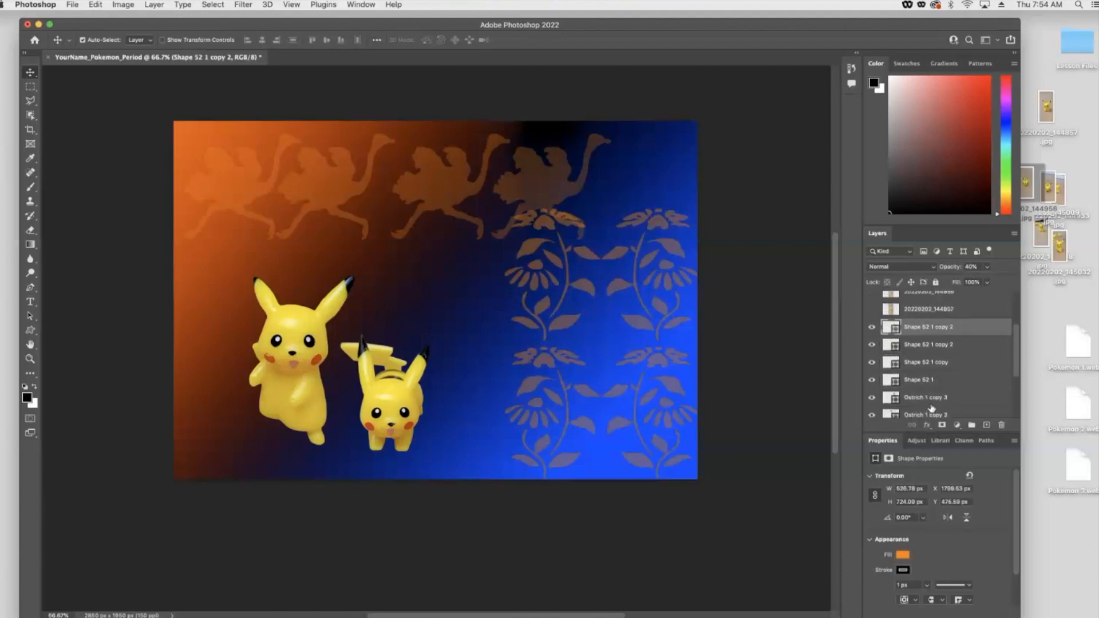
pyautogui.scroll(-2, 931, 408)
pyautogui.keyDown('shift'); pyautogui.click(932, 409); pyautogui.keyUp('shift')
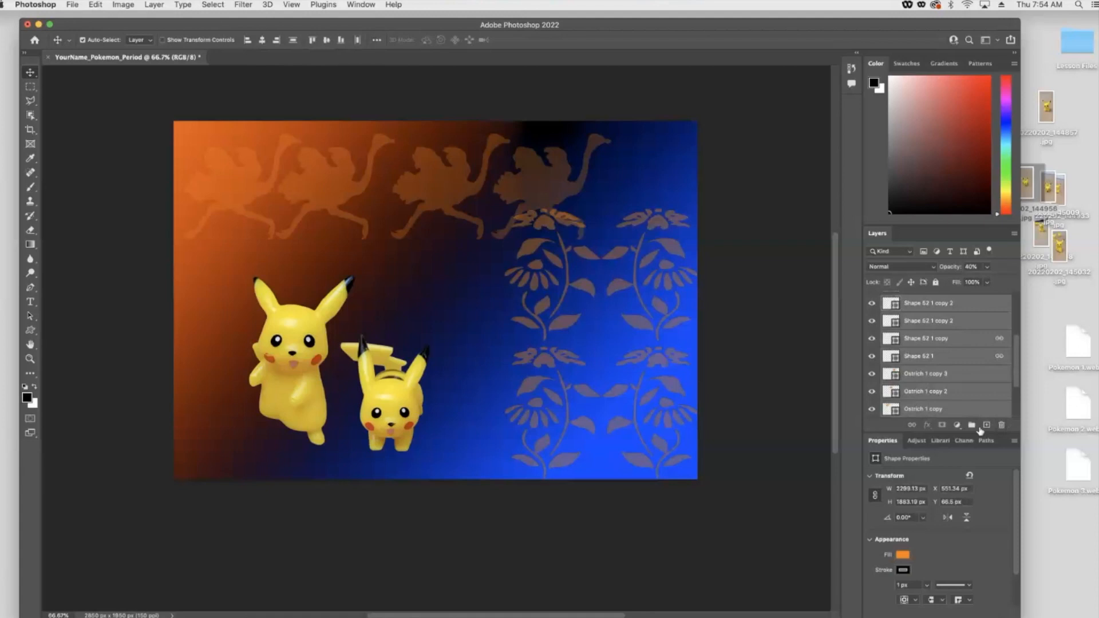
pyautogui.click(1002, 425)
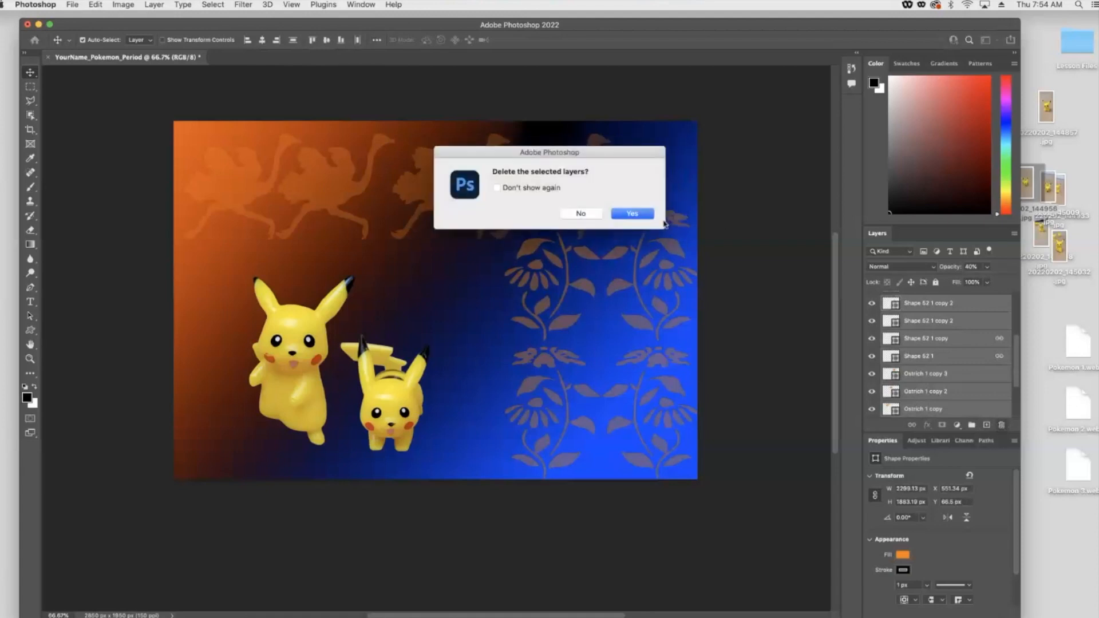
pyautogui.click(633, 213)
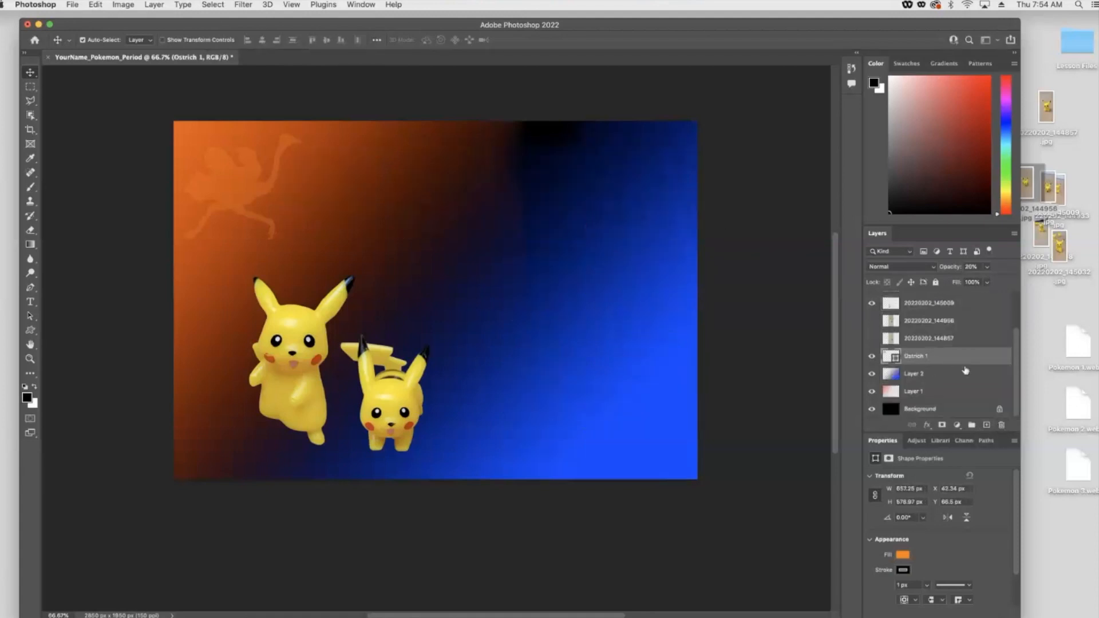
pyautogui.click(1001, 425)
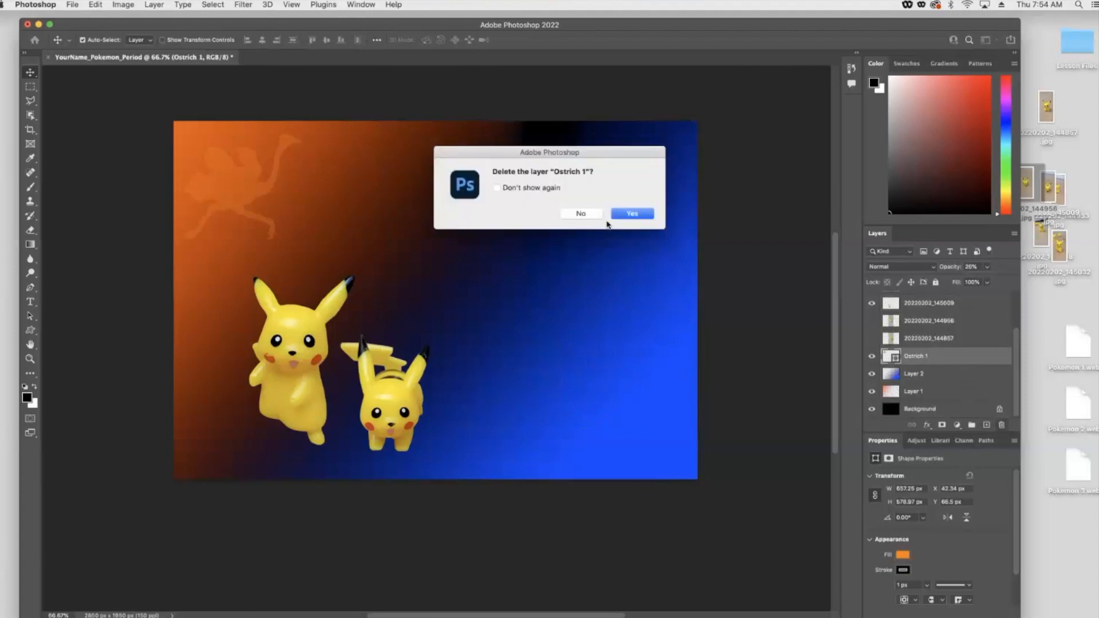
pyautogui.click(630, 214)
# - Move the larger Pikachu up and slightly left on the canvas
pyautogui.moveTo(308, 349); pyautogui.dragTo(293, 315)
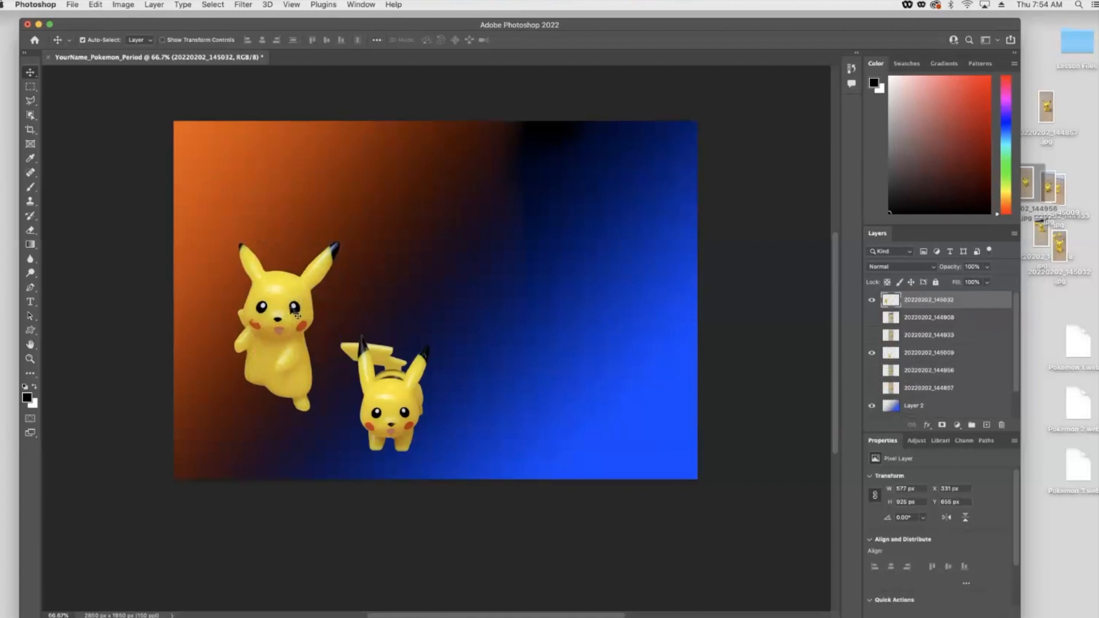
pyautogui.moveTo(297, 316); pyautogui.dragTo(291, 261)
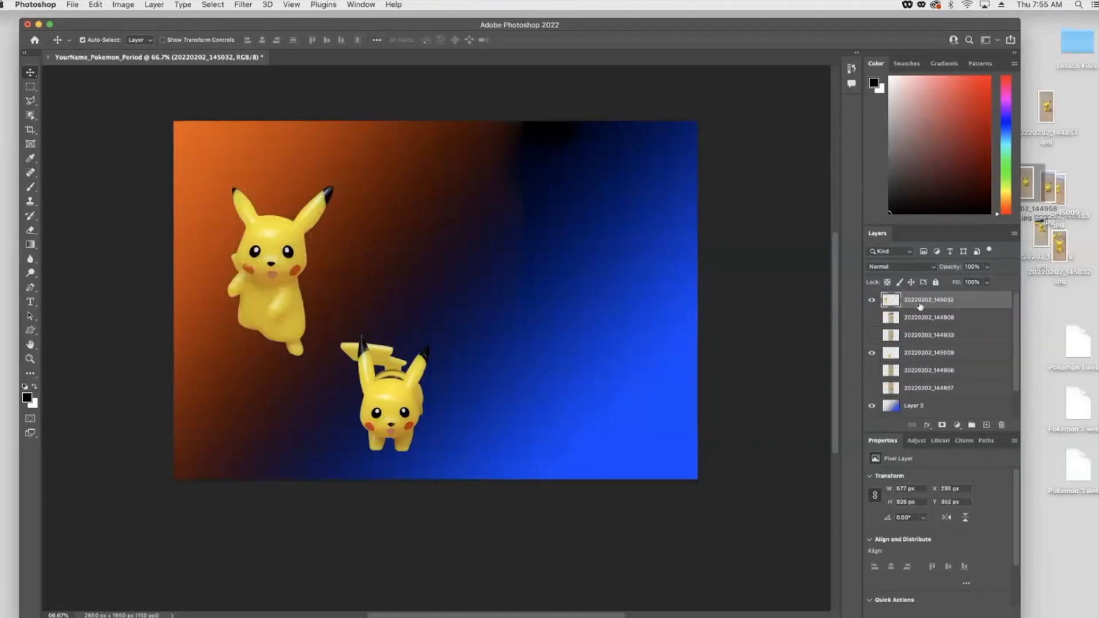
# - Select the larger Pikachu's outline with the Magic Wand by picking the empty area around it and inverting the selection
pyautogui.click(28, 104)
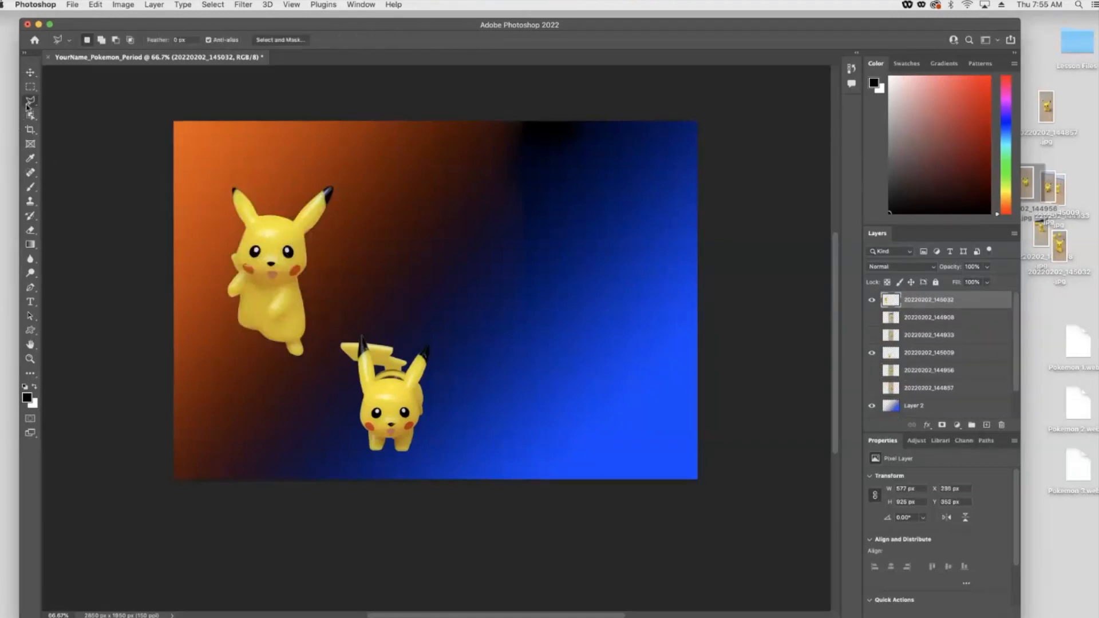
pyautogui.rightClick(28, 106)
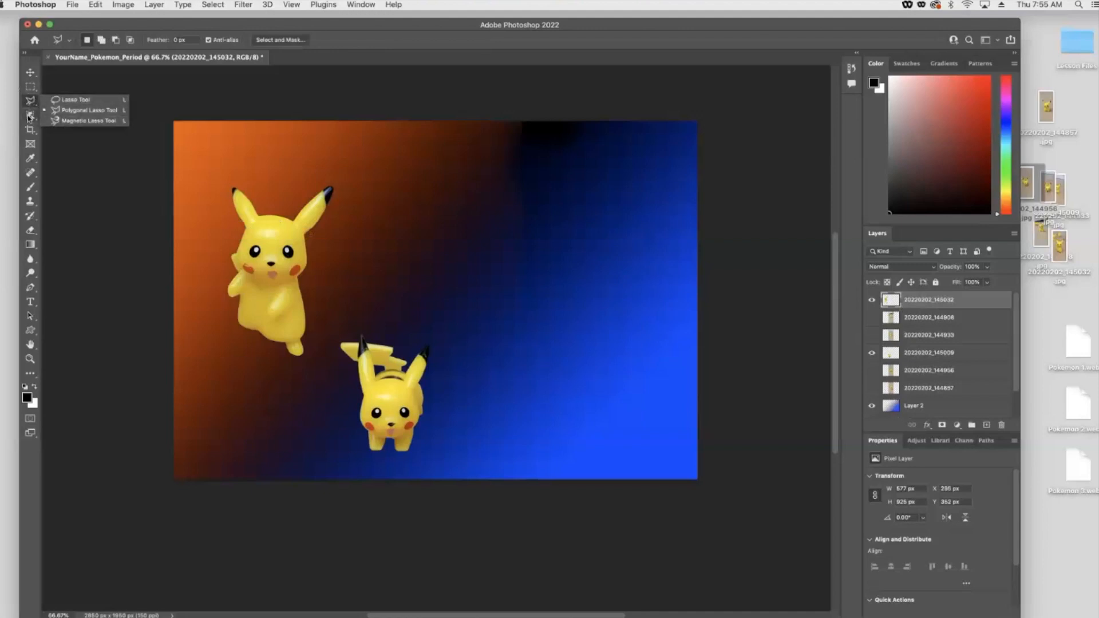
pyautogui.click(29, 118)
pyautogui.rightClick(30, 118)
pyautogui.click(64, 134)
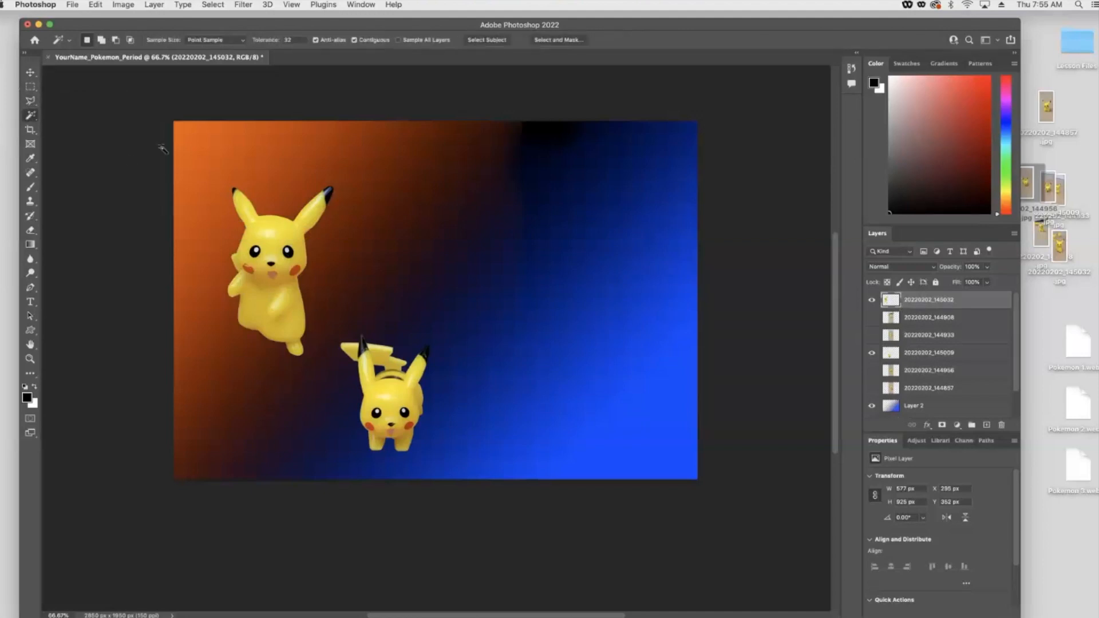
pyautogui.click(230, 147)
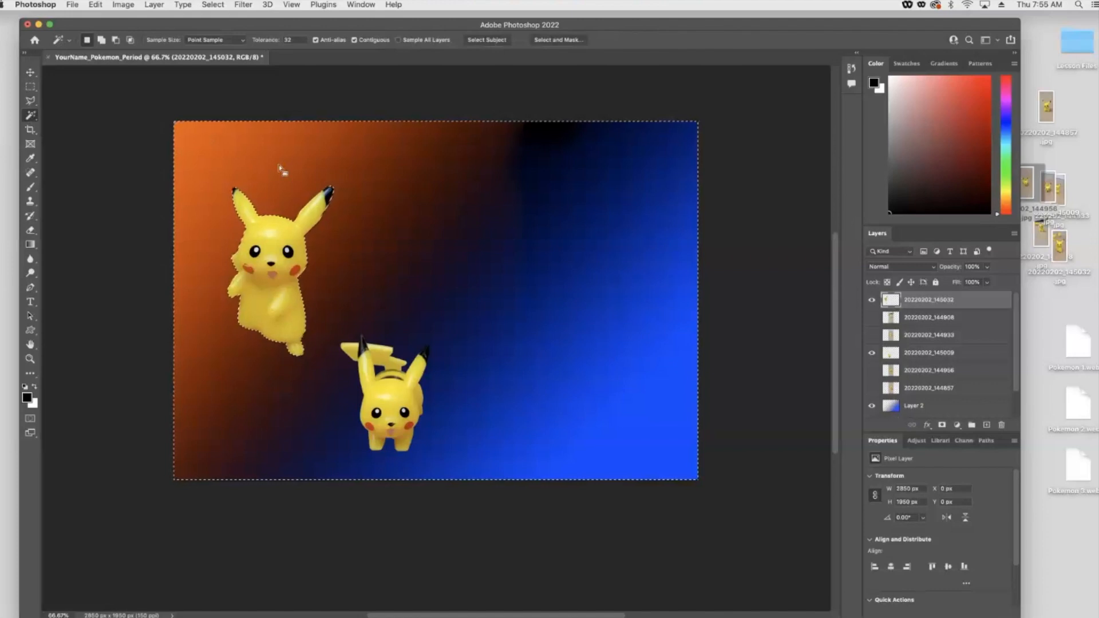
pyautogui.click(216, 5)
pyautogui.click(266, 49)
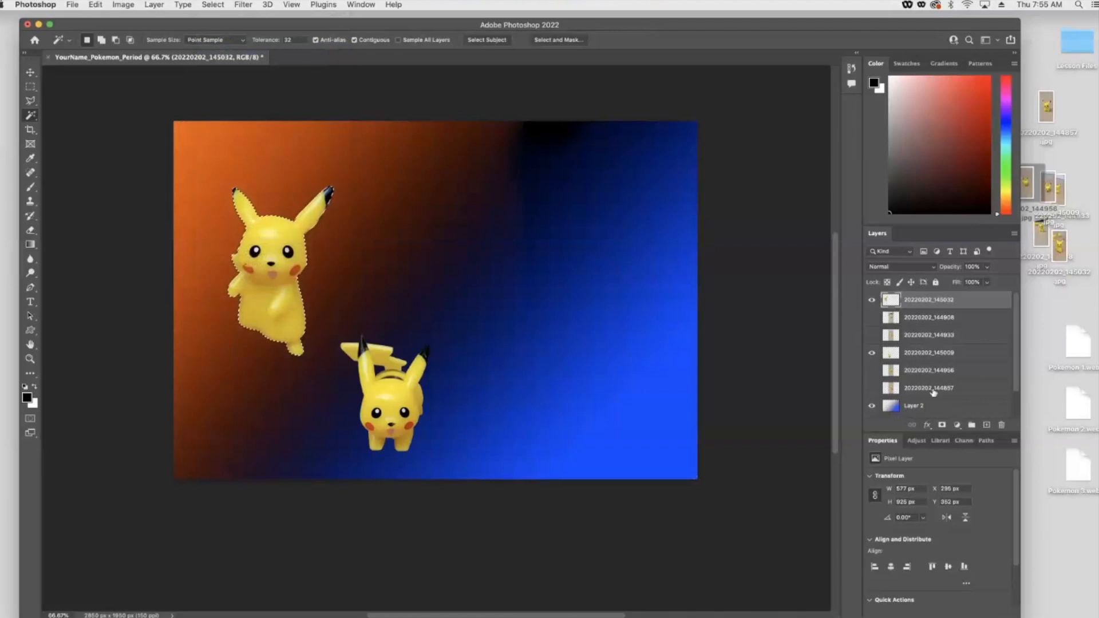
# - Hide the larger Pikachu photo layer and add a new blank layer above it
pyautogui.click(871, 301)
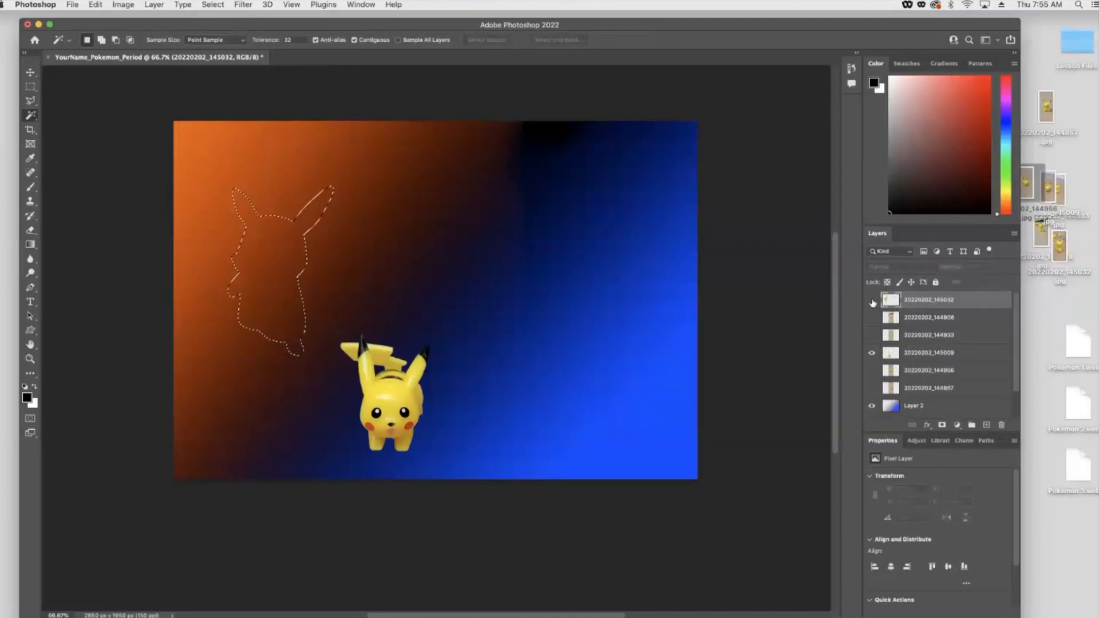
pyautogui.click(986, 426)
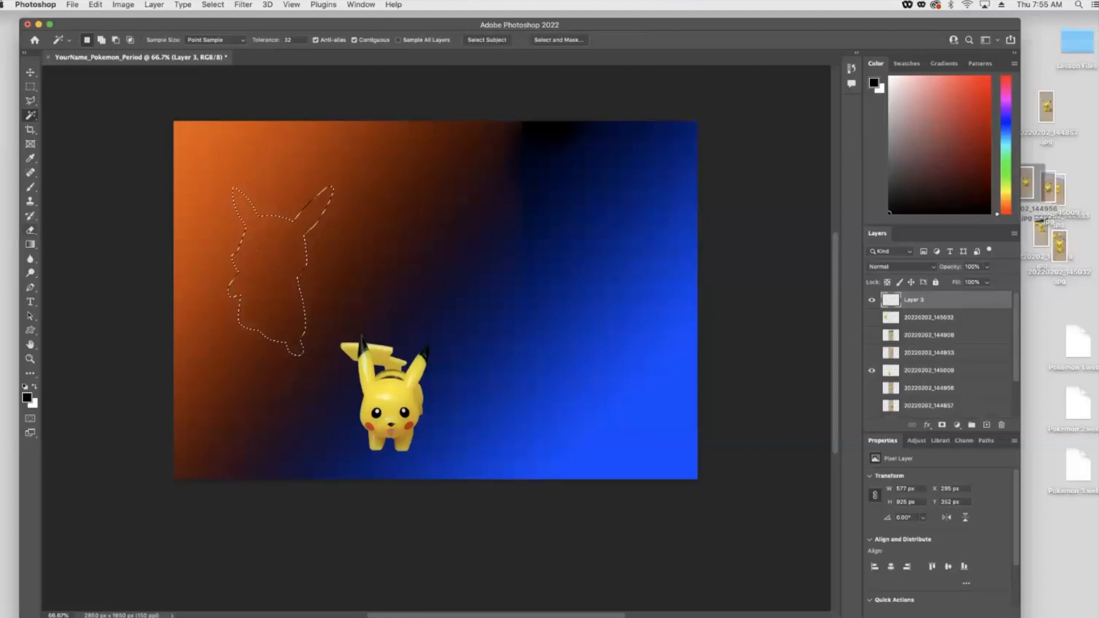
# - Fill the Pikachu-shaped selection on the new layer using the Paint Bucket tool
pyautogui.moveTo(30, 246); pyautogui.dragTo(73, 258)
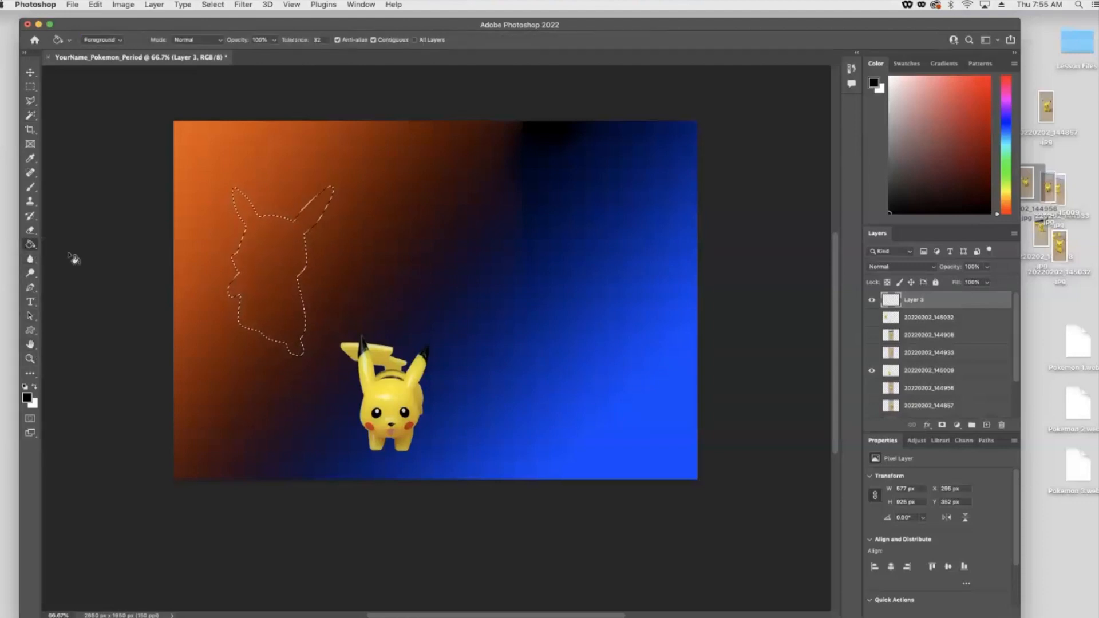
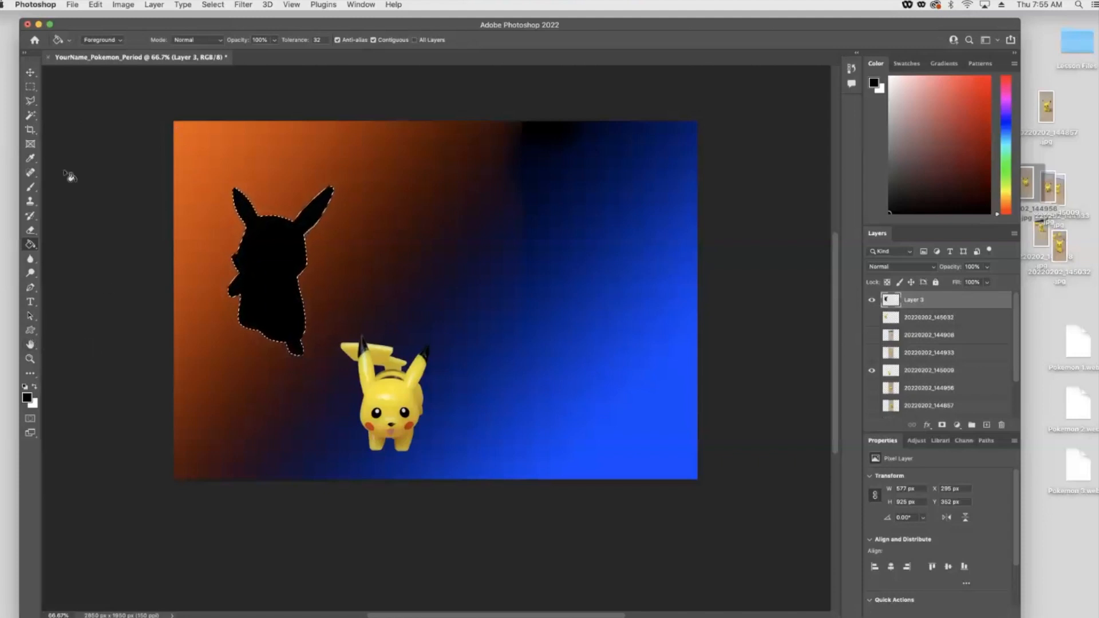
# - Set the foreground color to yellow #ffde00 and fill the Pikachu-shaped selection with it
pyautogui.click(28, 397)
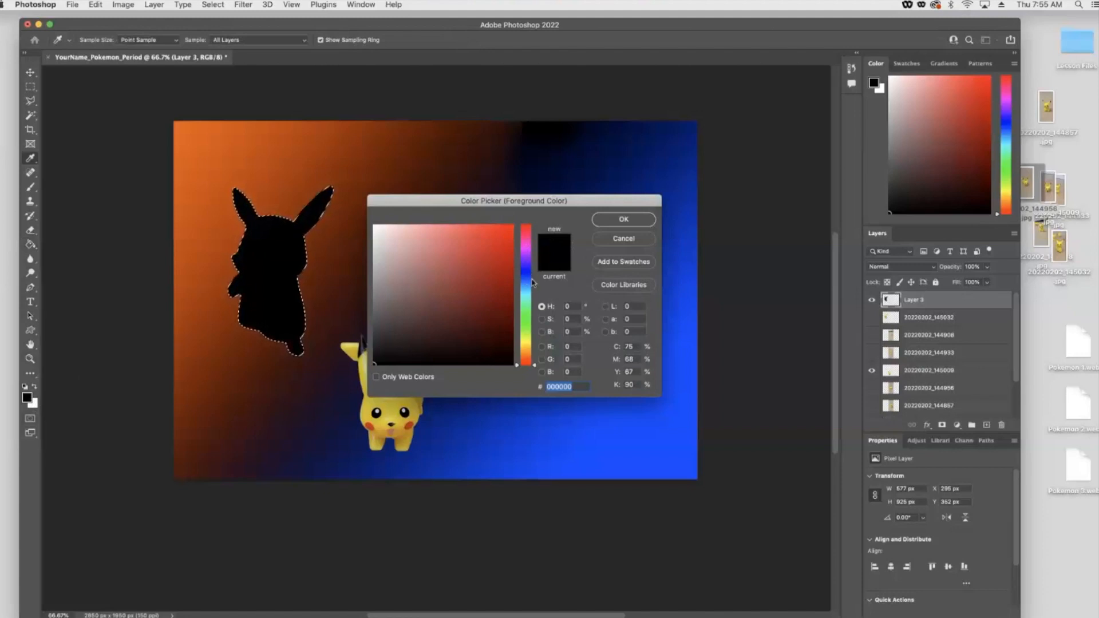
pyautogui.click(527, 341)
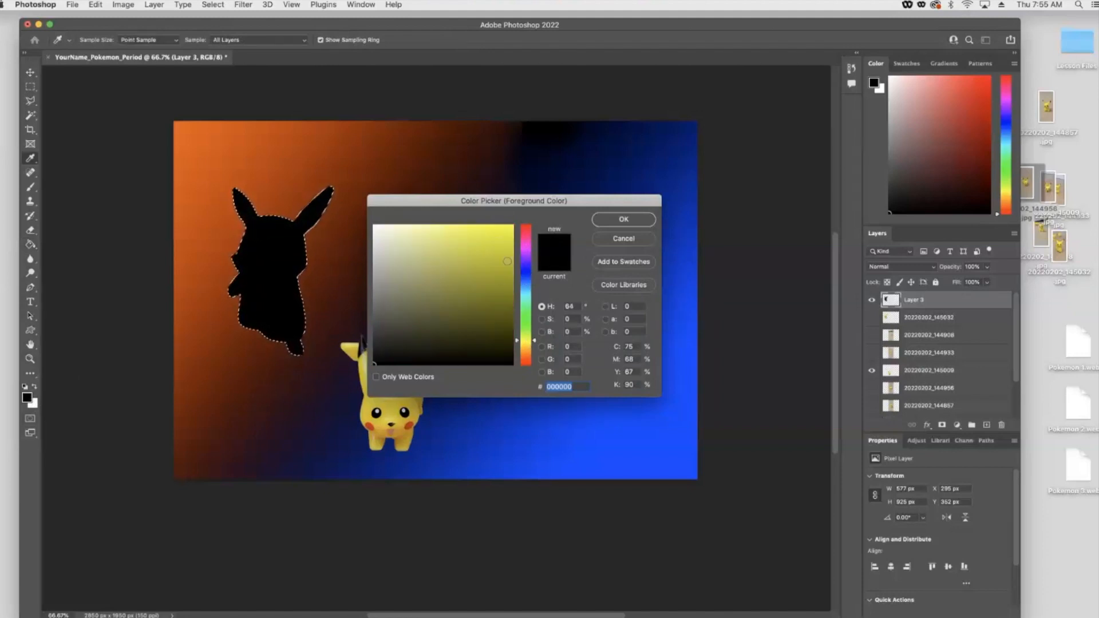
pyautogui.click(527, 346)
pyautogui.click(513, 225)
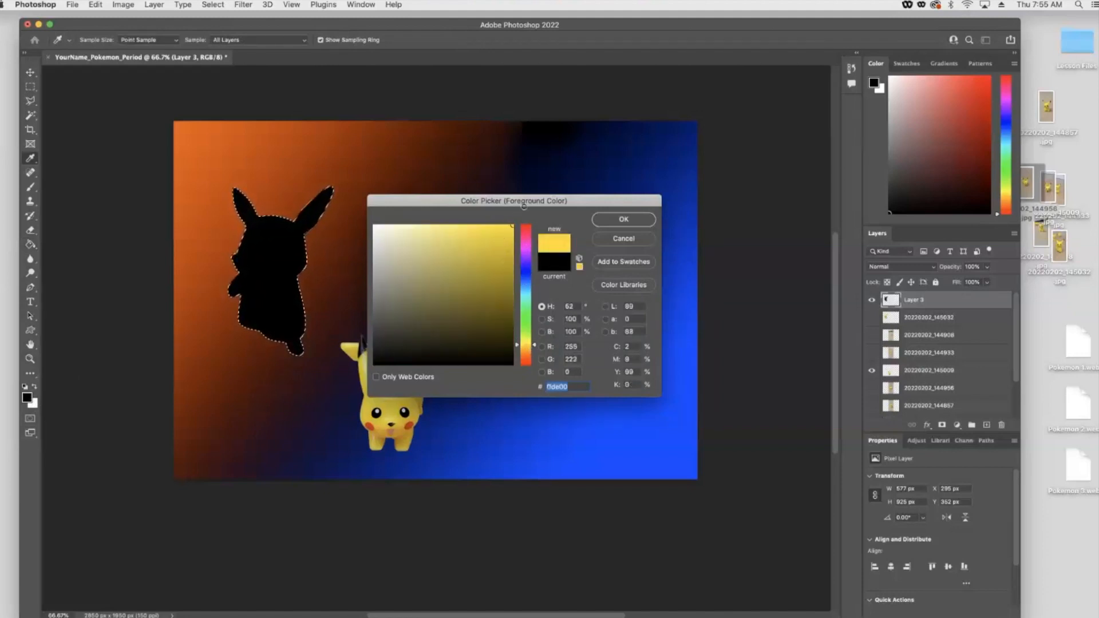
pyautogui.click(624, 219)
pyautogui.press('g')
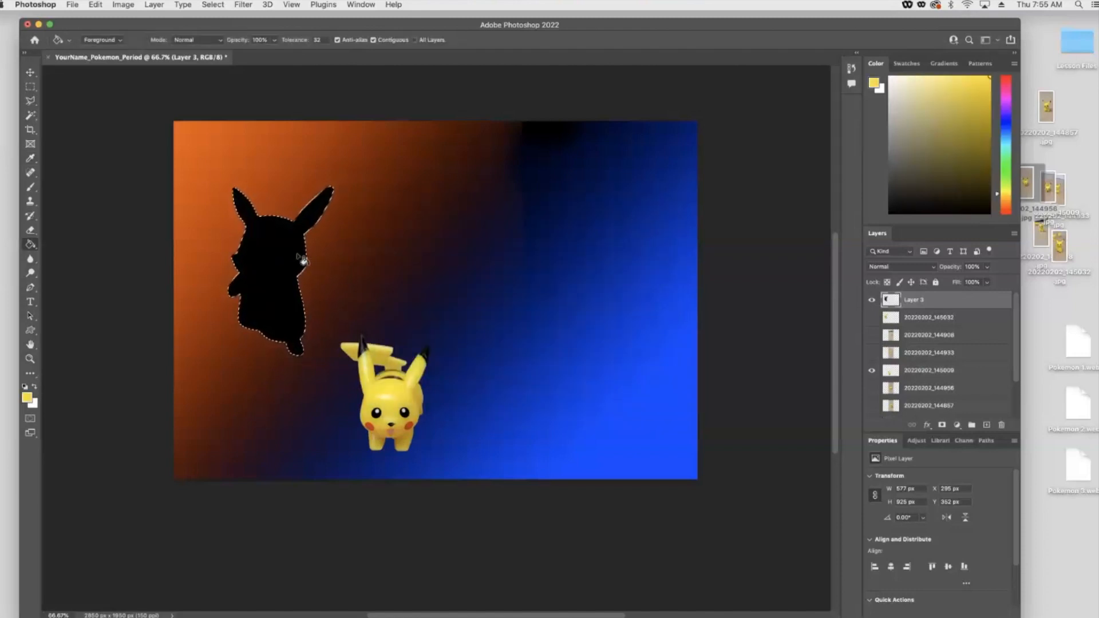
# - Switch to the Move tool and deselect the yellow silhouette
pyautogui.click(30, 73)
pyautogui.click(194, 222)
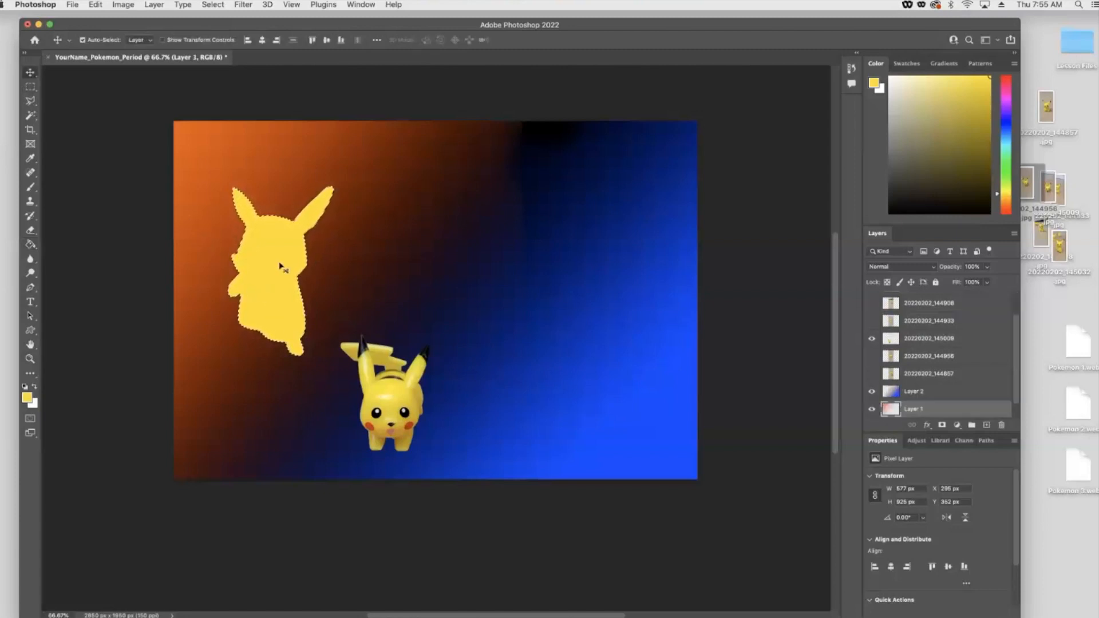
pyautogui.click(281, 268)
pyautogui.press('super+d')
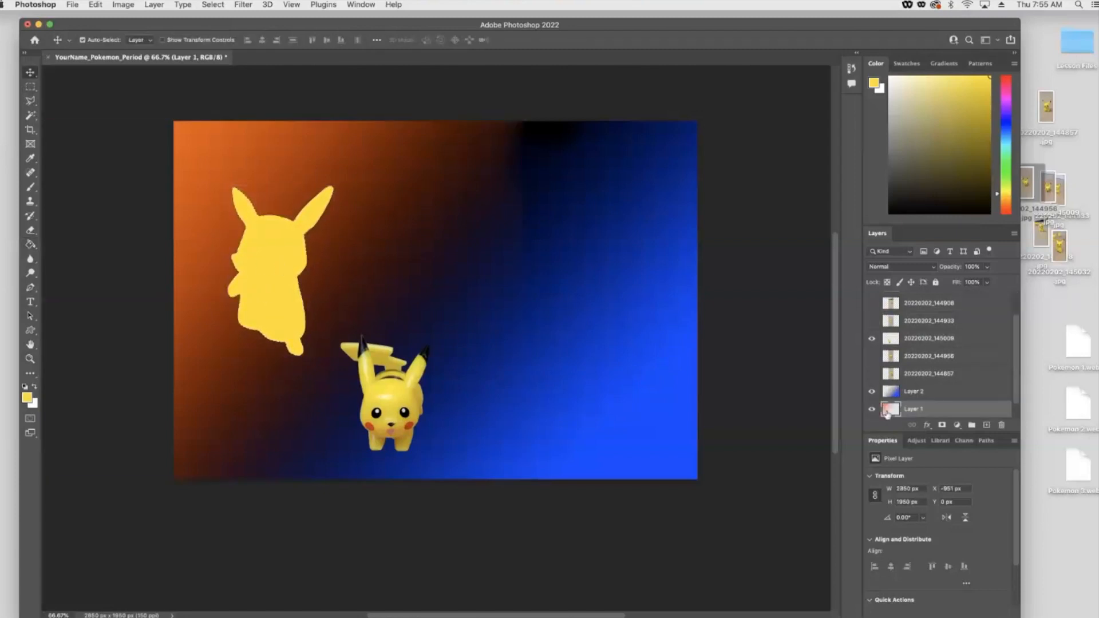
# - Duplicate the yellow silhouette layer, Layer 3
pyautogui.scroll(2, 921, 355)
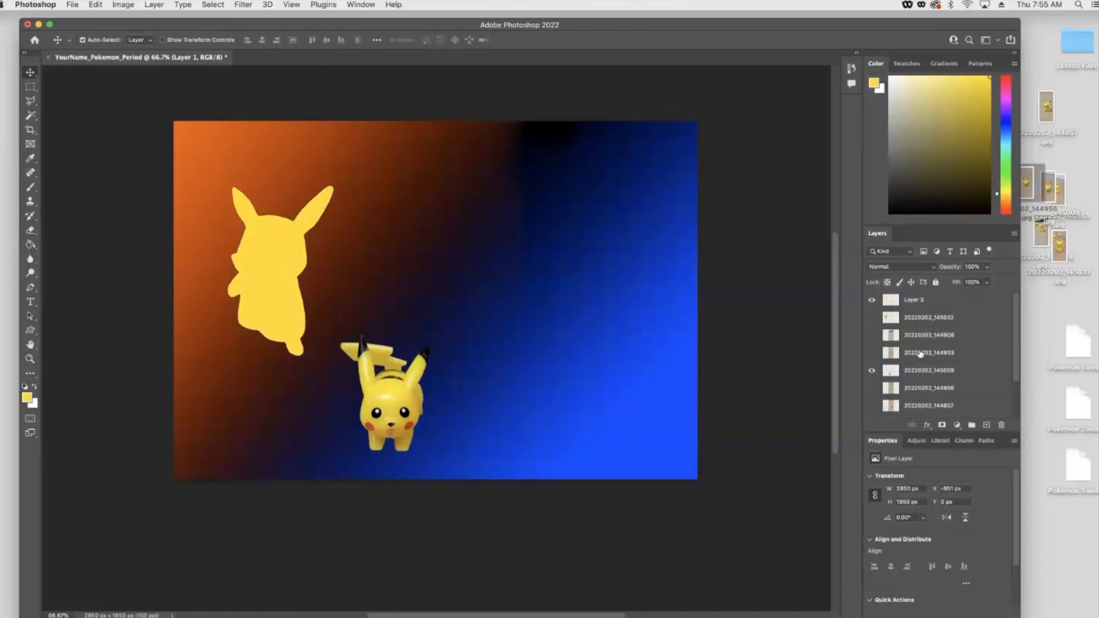
pyautogui.click(913, 299)
pyautogui.rightClick(912, 300)
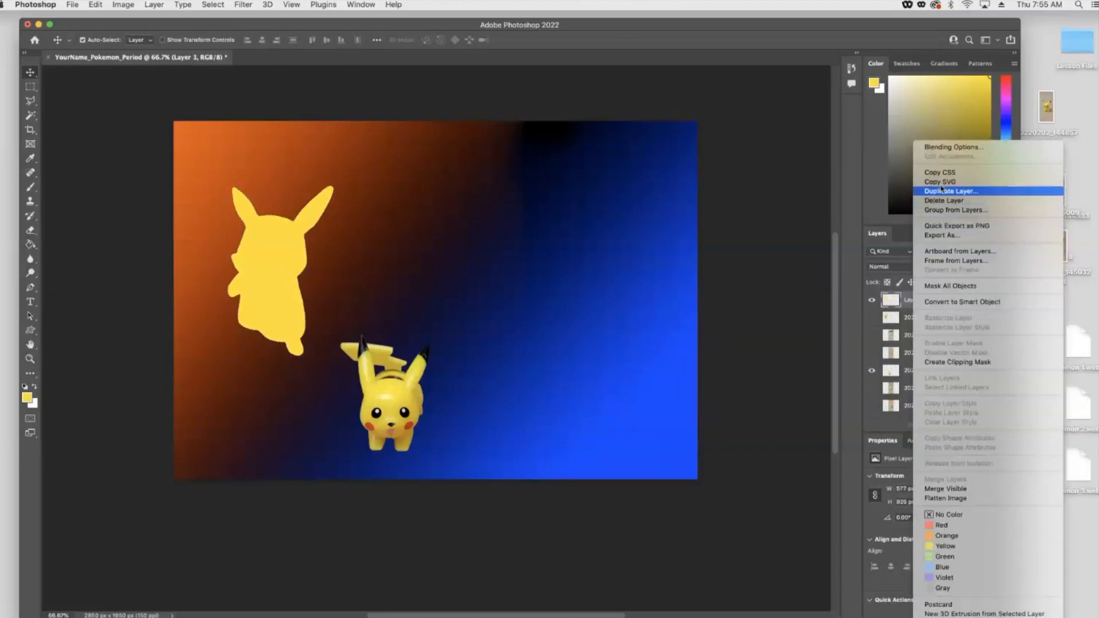
pyautogui.click(950, 192)
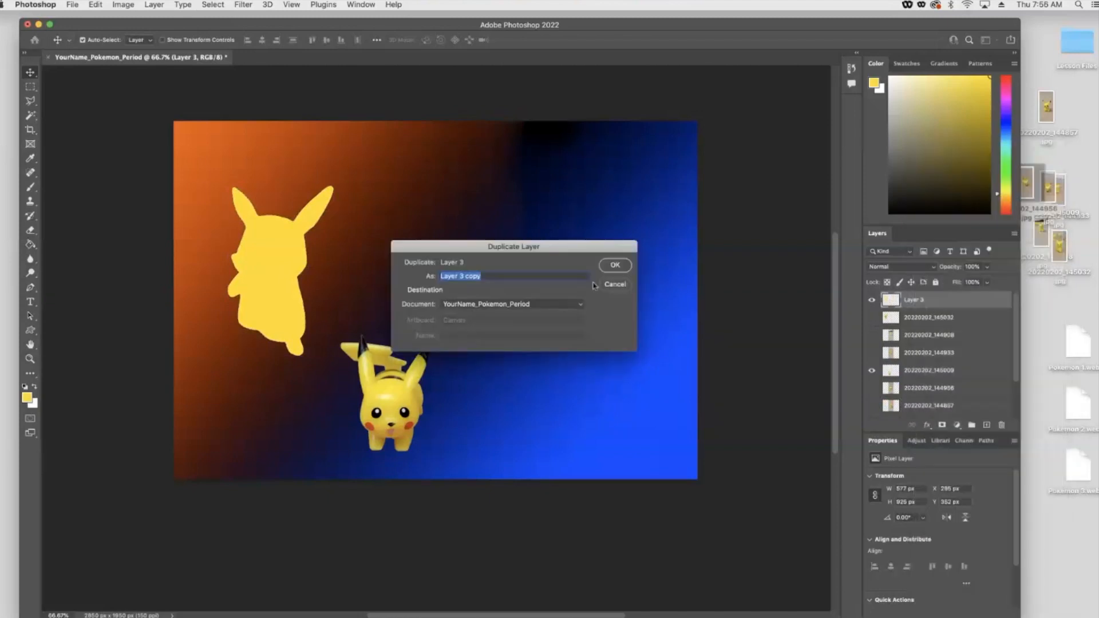
pyautogui.click(607, 267)
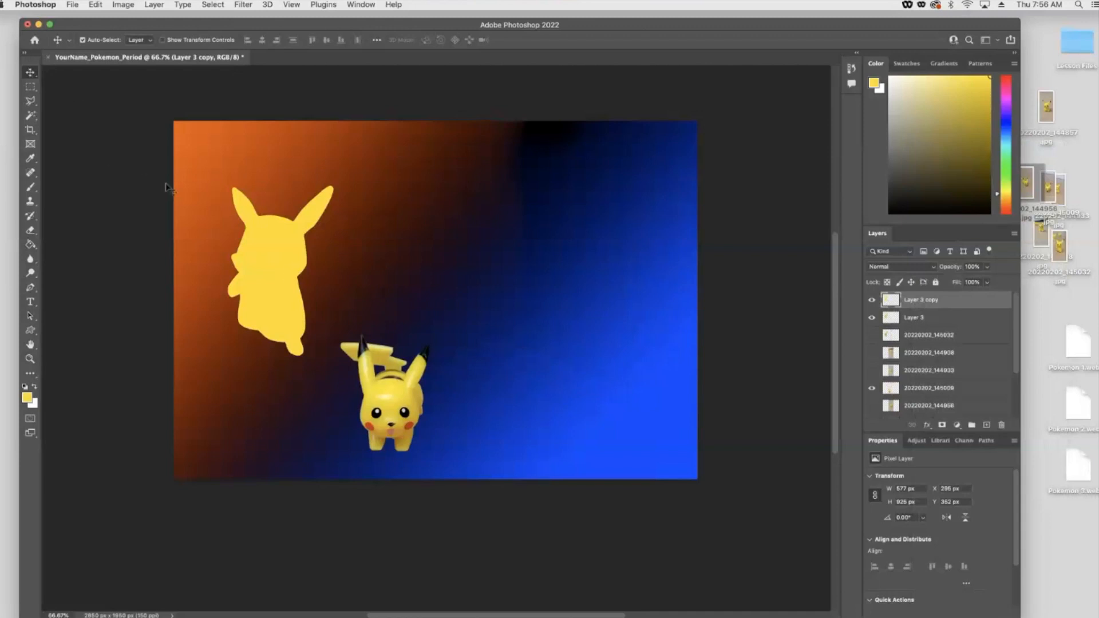
# - Move one silhouette toward the top-left corner and set its opacity to 22%
pyautogui.moveTo(270, 284); pyautogui.dragTo(229, 229)
pyautogui.click(987, 283)
pyautogui.moveTo(987, 283); pyautogui.dragTo(947, 282)
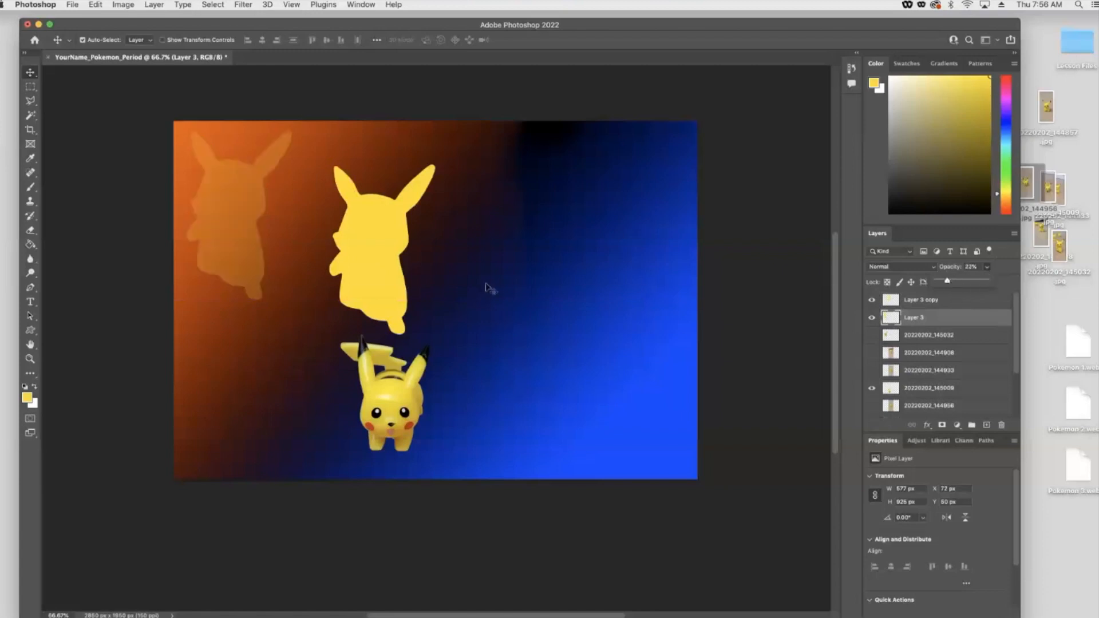
# - Set the other silhouette's opacity to 24% and move it to the lower right of the canvas
pyautogui.click(369, 236)
pyautogui.click(986, 267)
pyautogui.moveTo(976, 286); pyautogui.dragTo(948, 283)
pyautogui.moveTo(368, 245); pyautogui.dragTo(623, 390)
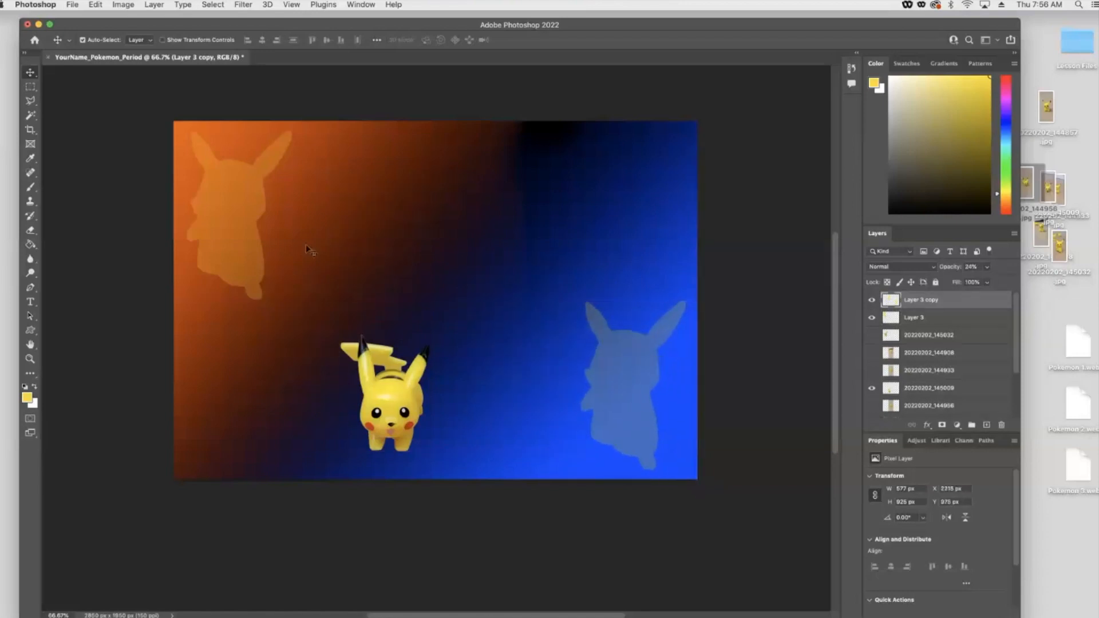
# - Duplicate the faded orange silhouette several times and spread the copies across the upper part of the canvas
pyautogui.press('super')
pyautogui.moveTo(244, 216); pyautogui.dragTo(225, 214)
pyautogui.moveTo(254, 260); pyautogui.dragTo(357, 263)
pyautogui.moveTo(335, 260); pyautogui.dragTo(457, 259)
pyautogui.moveTo(342, 233); pyautogui.dragTo(331, 274)
pyautogui.moveTo(446, 250); pyautogui.dragTo(405, 230)
pyautogui.moveTo(228, 239); pyautogui.dragTo(215, 230)
pyautogui.moveTo(342, 262); pyautogui.dragTo(323, 262)
pyautogui.moveTo(425, 256); pyautogui.dragTo(410, 258)
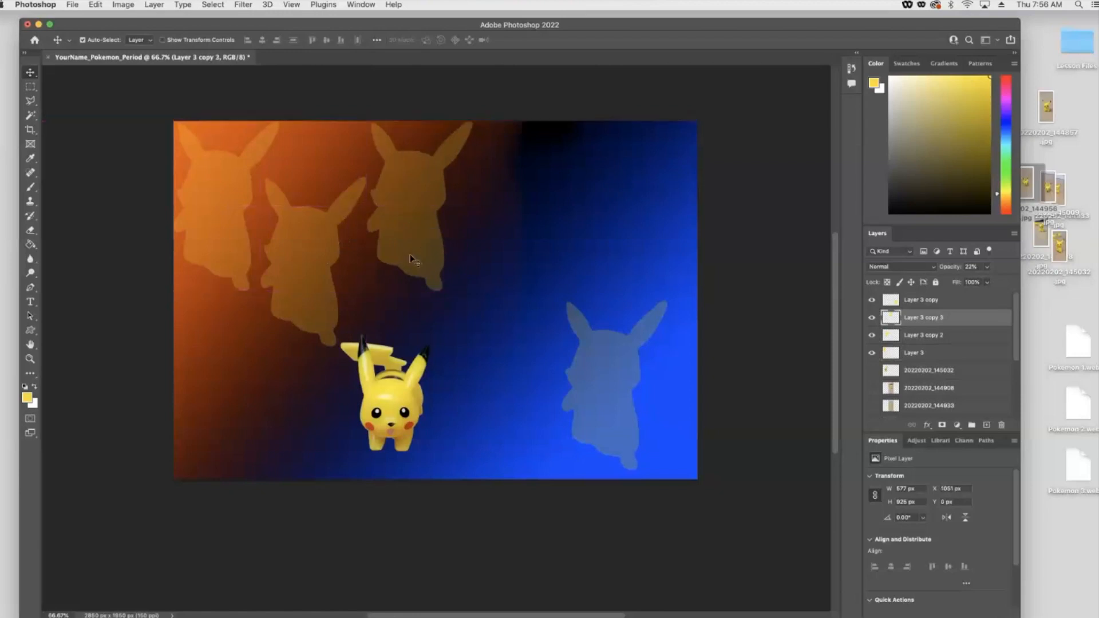
# - Select the silhouette layers and move them below the Pikachu photo layers in the layer stack
pyautogui.click(395, 413)
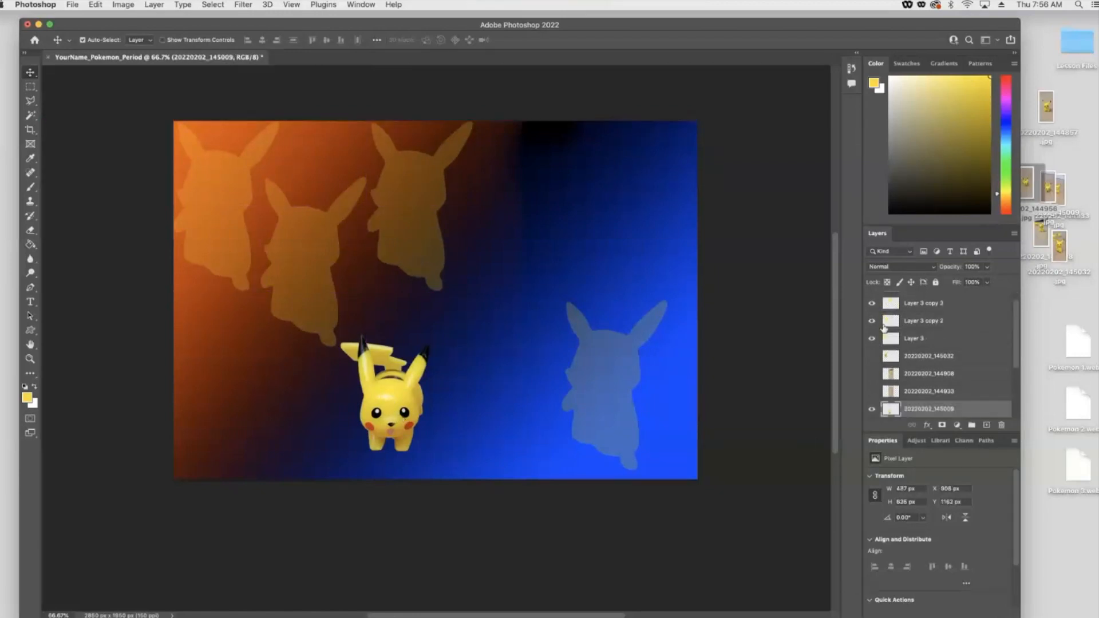
pyautogui.click(924, 303)
pyautogui.doubleClick(914, 338)
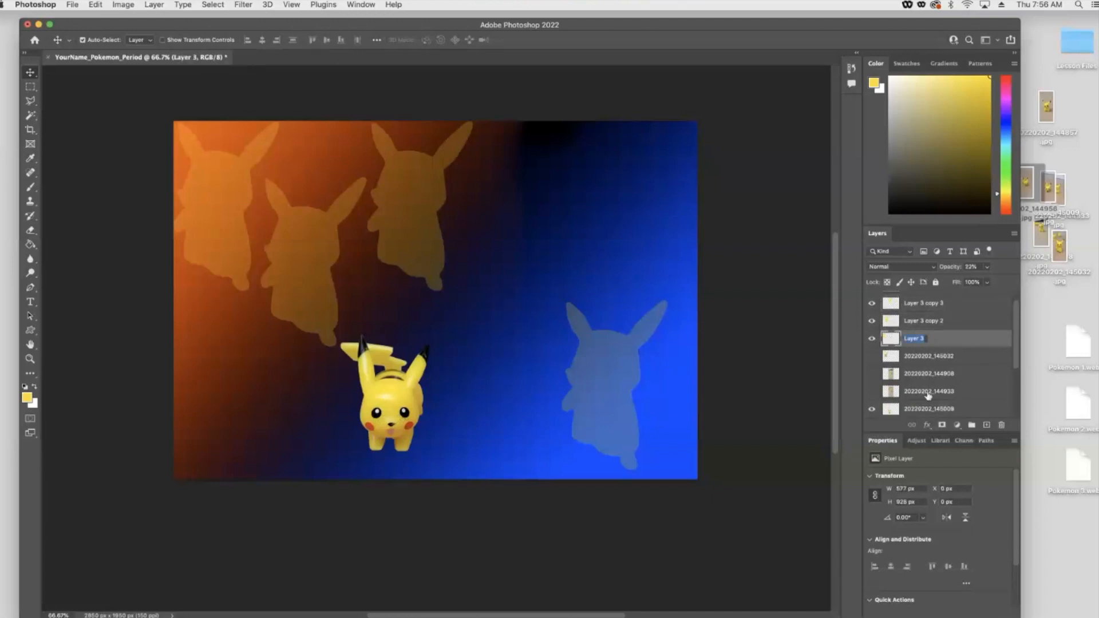
pyautogui.scroll(1, 931, 305)
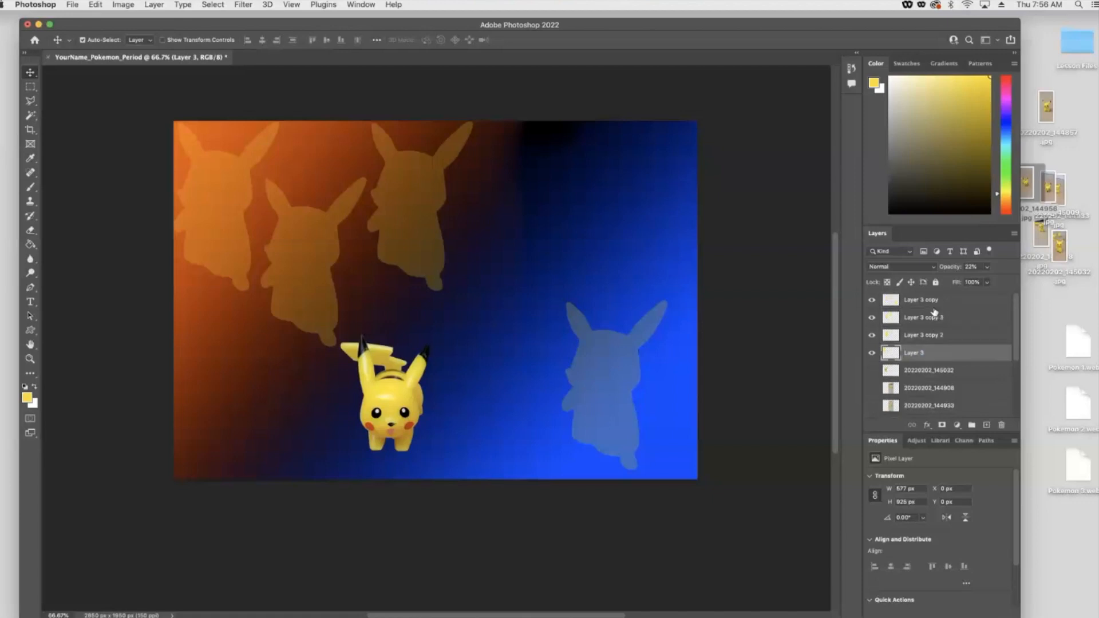
pyautogui.click(931, 300)
pyautogui.keyDown('shift'); pyautogui.click(927, 353); pyautogui.keyUp('shift')
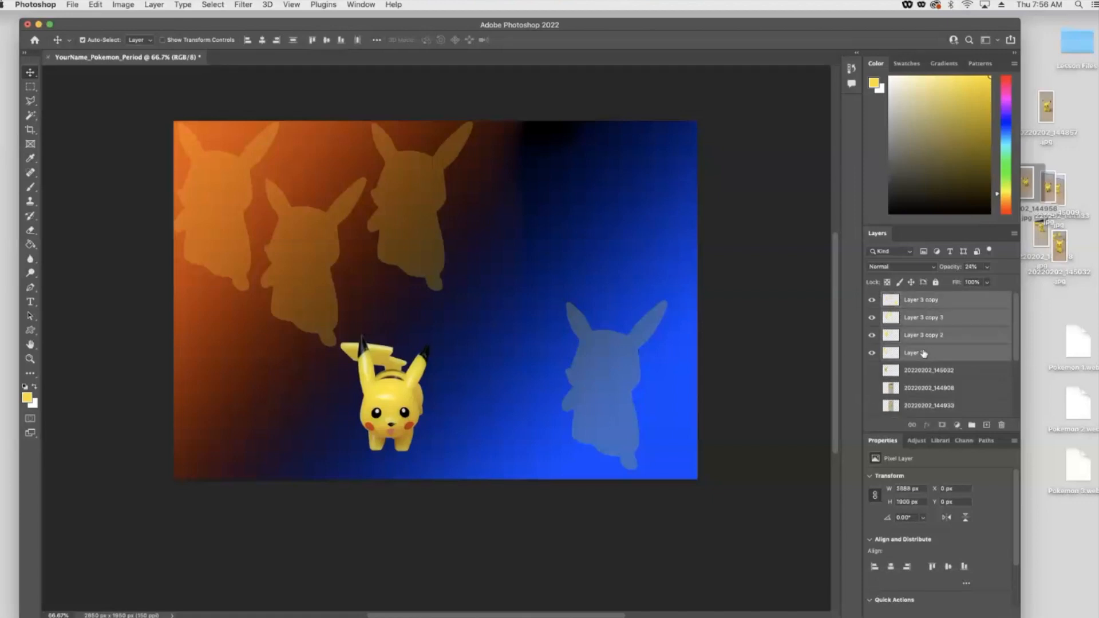
pyautogui.scroll(-1, 921, 375)
pyautogui.moveTo(914, 327); pyautogui.dragTo(924, 369)
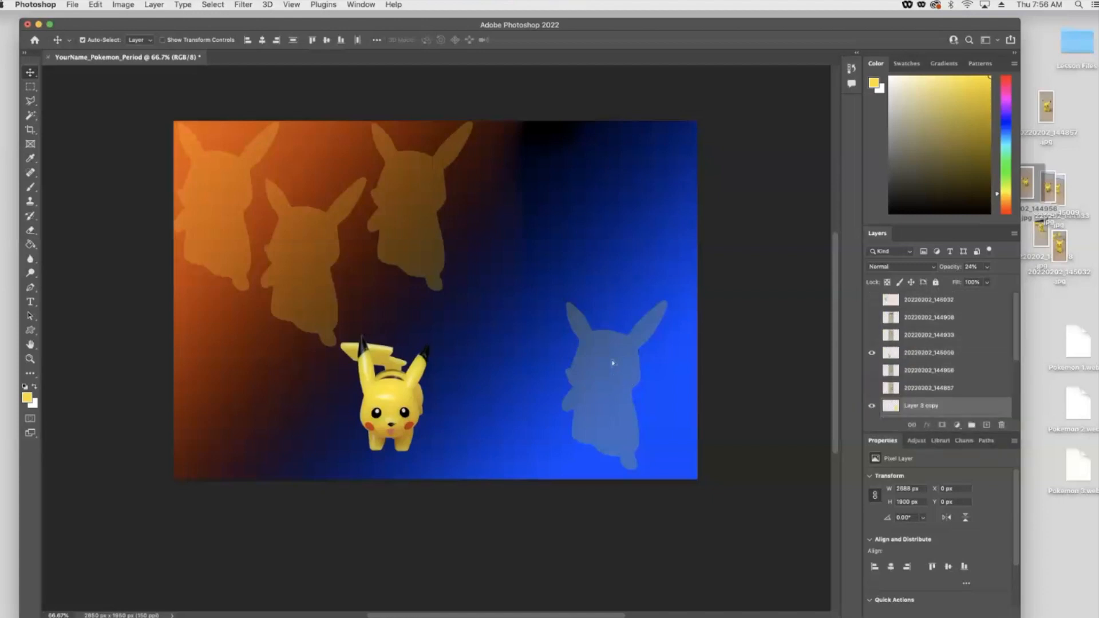
pyautogui.moveTo(612, 364); pyautogui.dragTo(624, 354)
pyautogui.press('super+z')
pyautogui.click(630, 267)
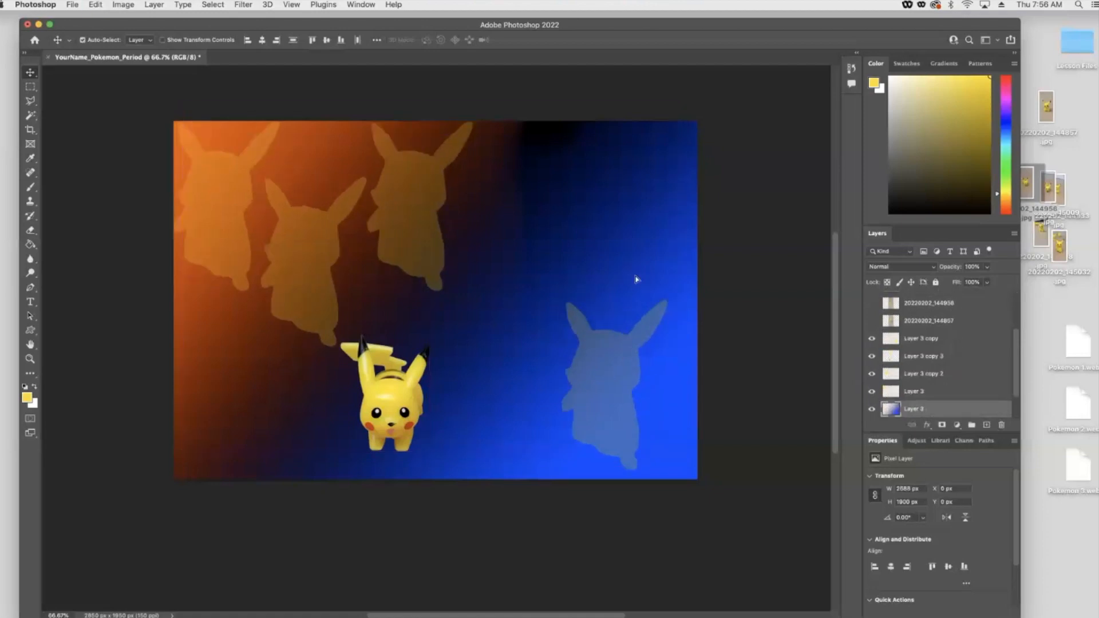
pyautogui.moveTo(636, 279); pyautogui.dragTo(638, 342)
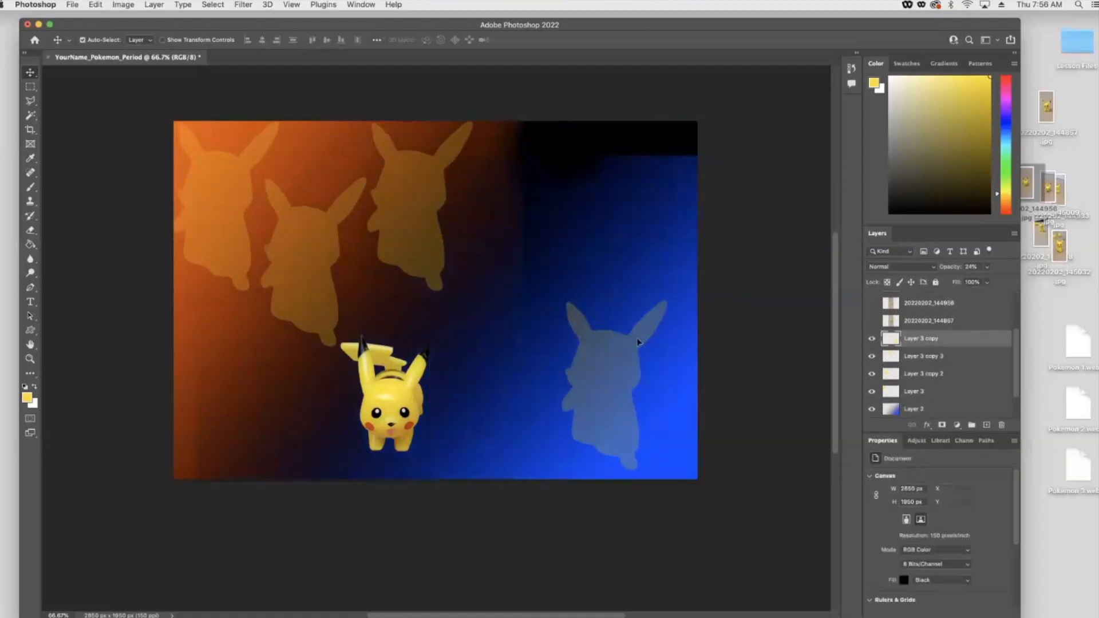
pyautogui.press('super+z')
# - Move the blue silhouette toward the centre and duplicate copies of it toward the right edge
pyautogui.moveTo(666, 403); pyautogui.dragTo(669, 375)
pyautogui.click(591, 321)
pyautogui.moveTo(571, 331); pyautogui.dragTo(496, 333)
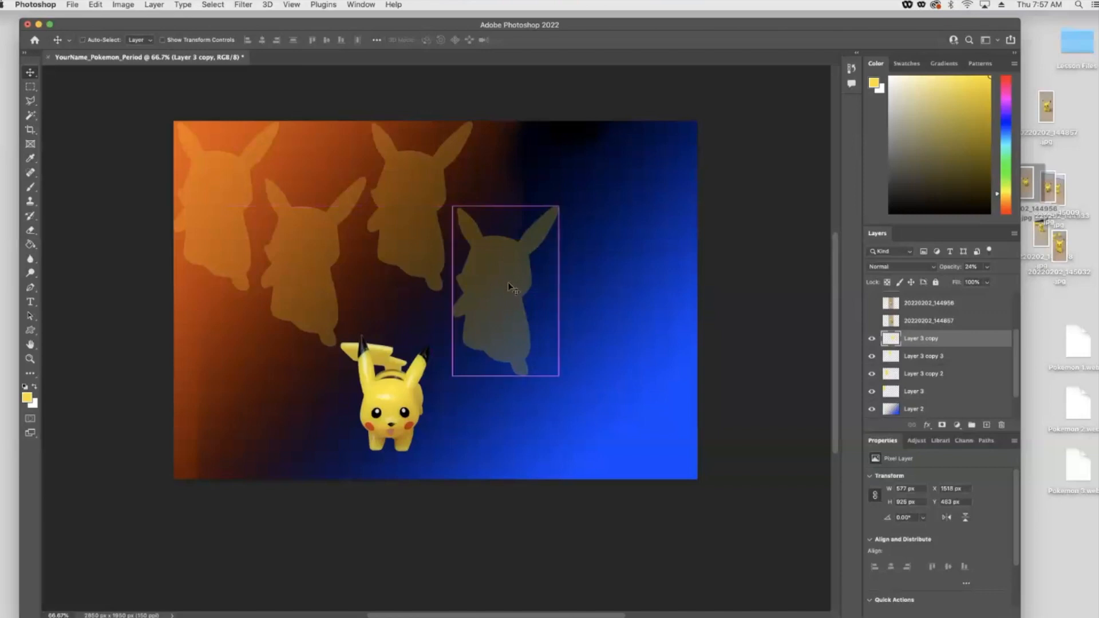
pyautogui.moveTo(509, 285); pyautogui.dragTo(701, 305)
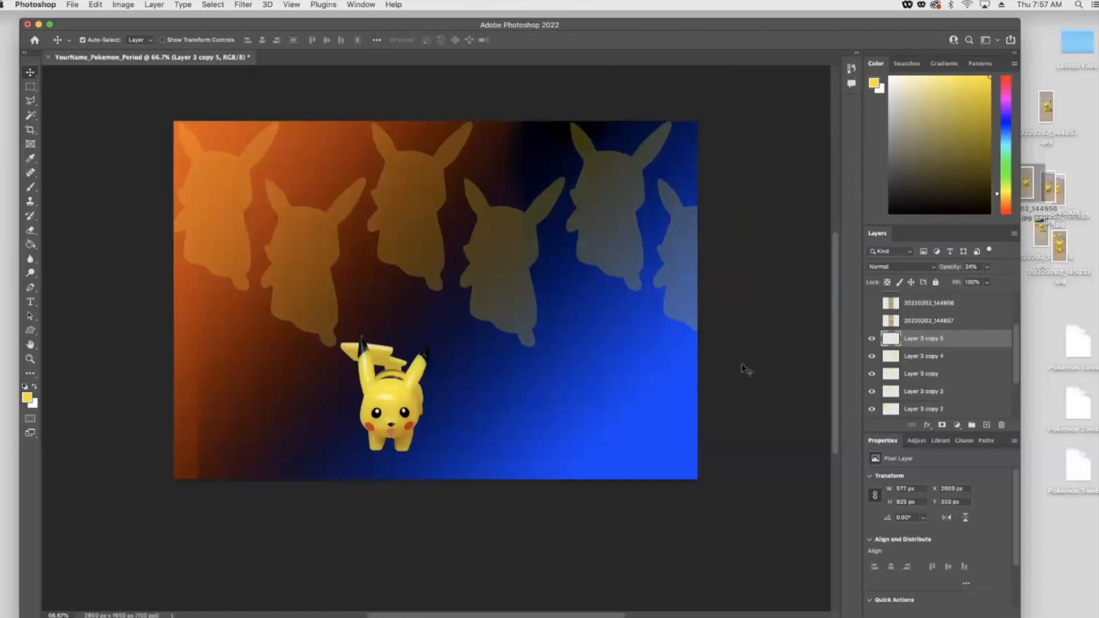
# - Show the larger Pikachu photo and enlarge it with Free Transform on the left side of the canvas
pyautogui.click(396, 404)
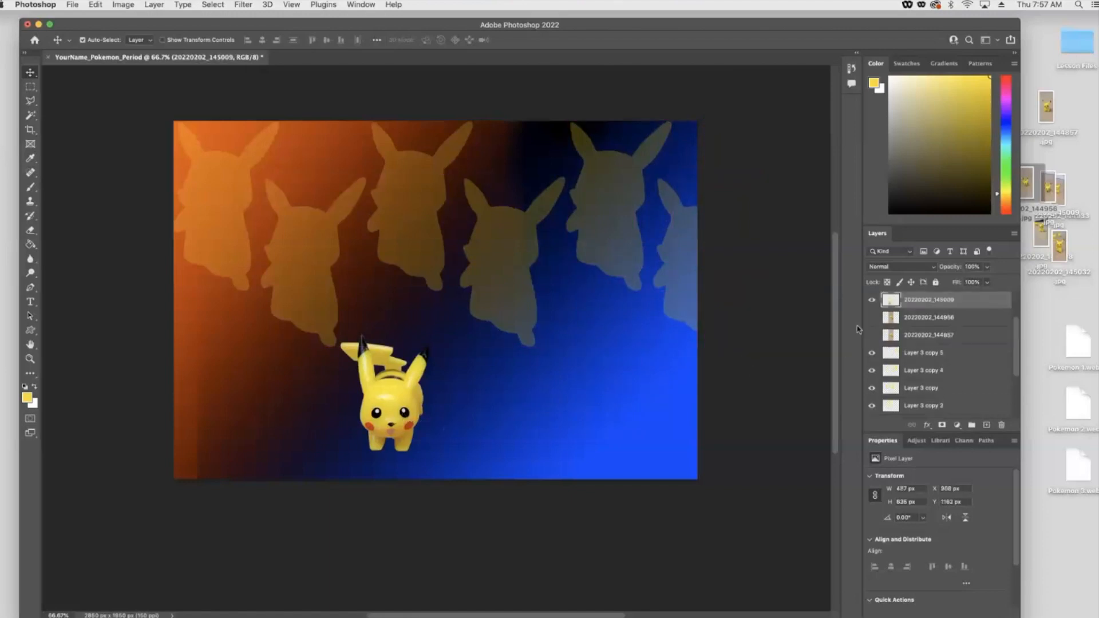
pyautogui.scroll(3, 940, 347)
pyautogui.click(872, 299)
pyautogui.click(269, 261)
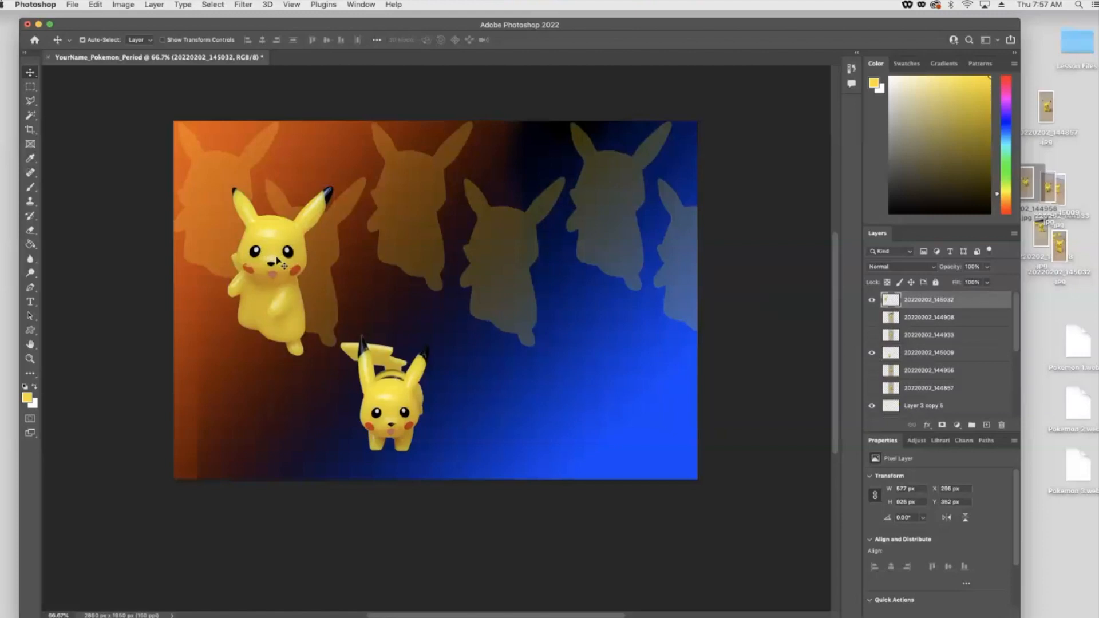
pyautogui.hotkey('ctrl', 't')
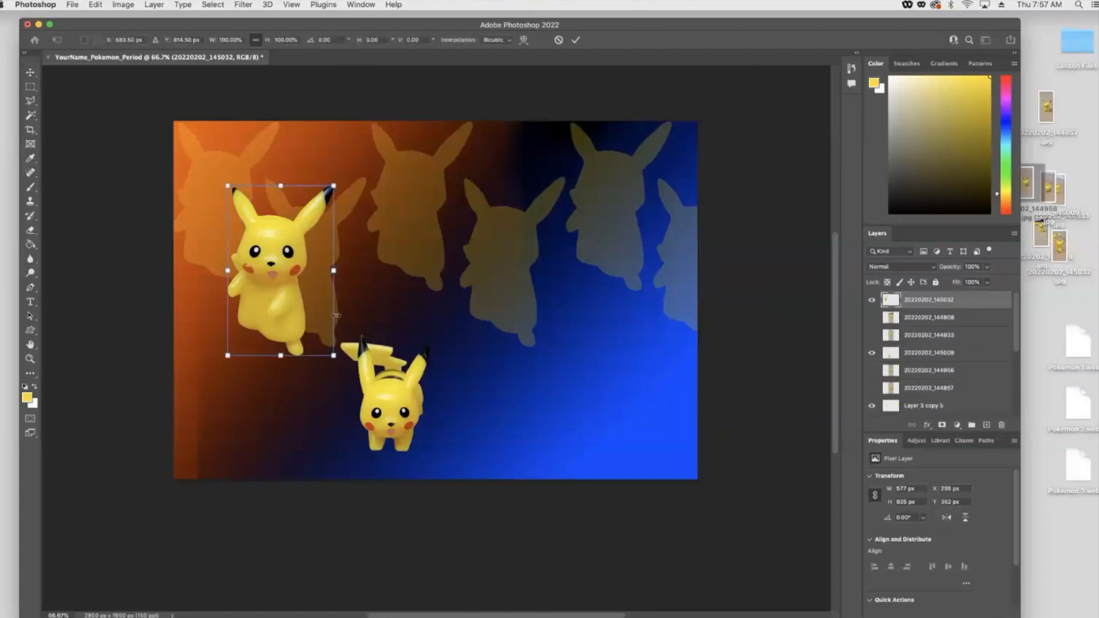
pyautogui.moveTo(333, 355); pyautogui.dragTo(408, 475)
pyautogui.moveTo(341, 418); pyautogui.dragTo(309, 408)
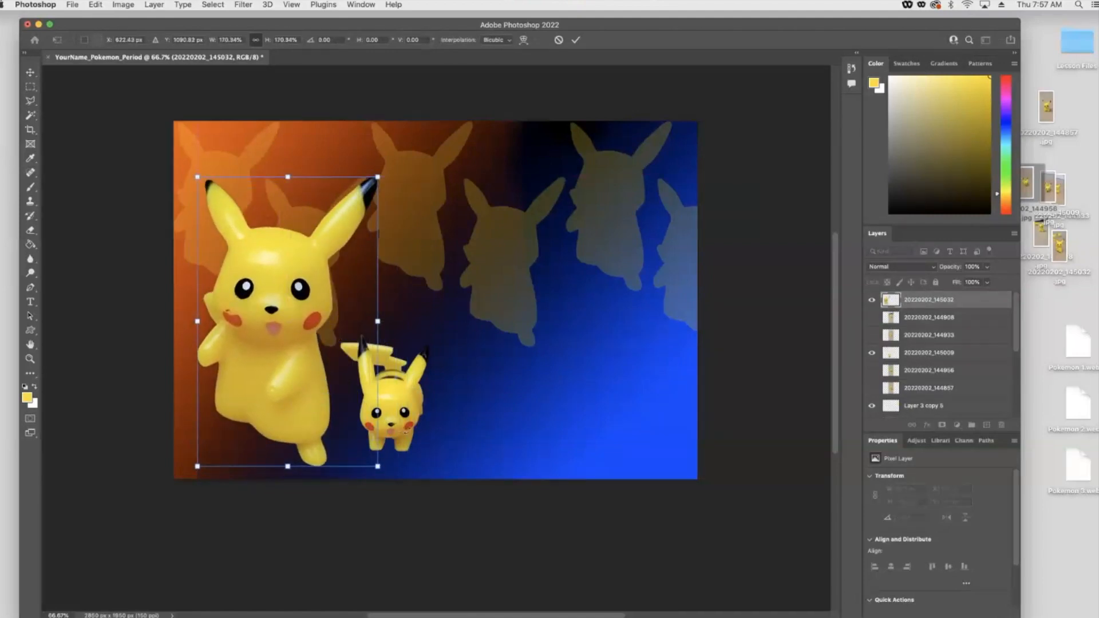
pyautogui.press('Return')
# - Rotate, enlarge and move the smaller Pikachu into the upper-right corner with Free Transform
pyautogui.moveTo(394, 417); pyautogui.dragTo(386, 423)
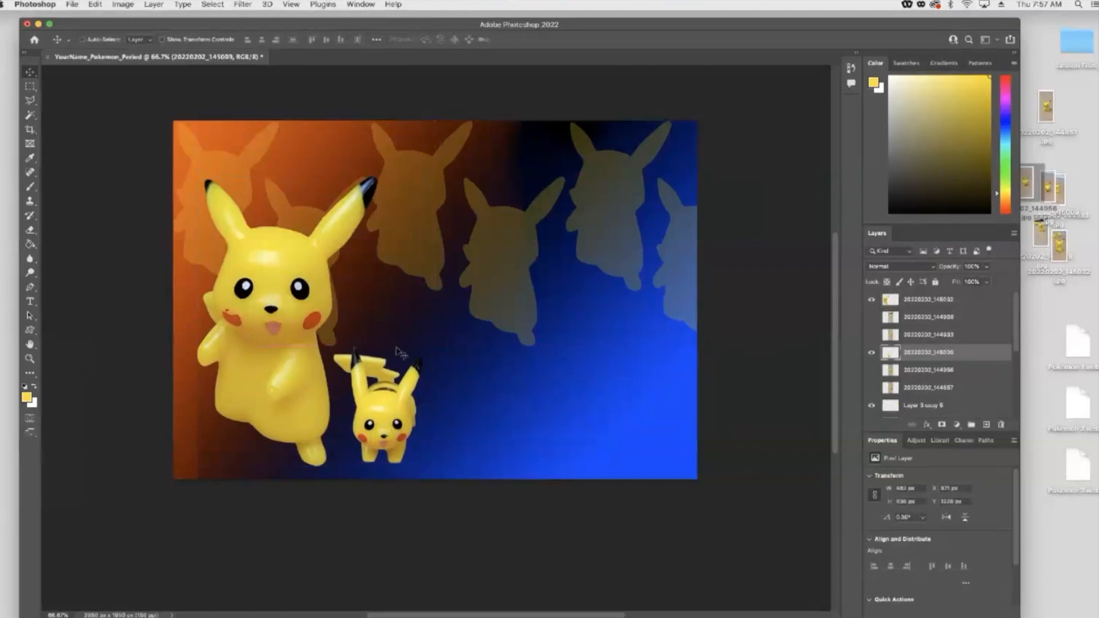
pyautogui.hotkey('ctrl', 't')
pyautogui.moveTo(426, 320); pyautogui.dragTo(457, 339)
pyautogui.moveTo(373, 431); pyautogui.dragTo(623, 232)
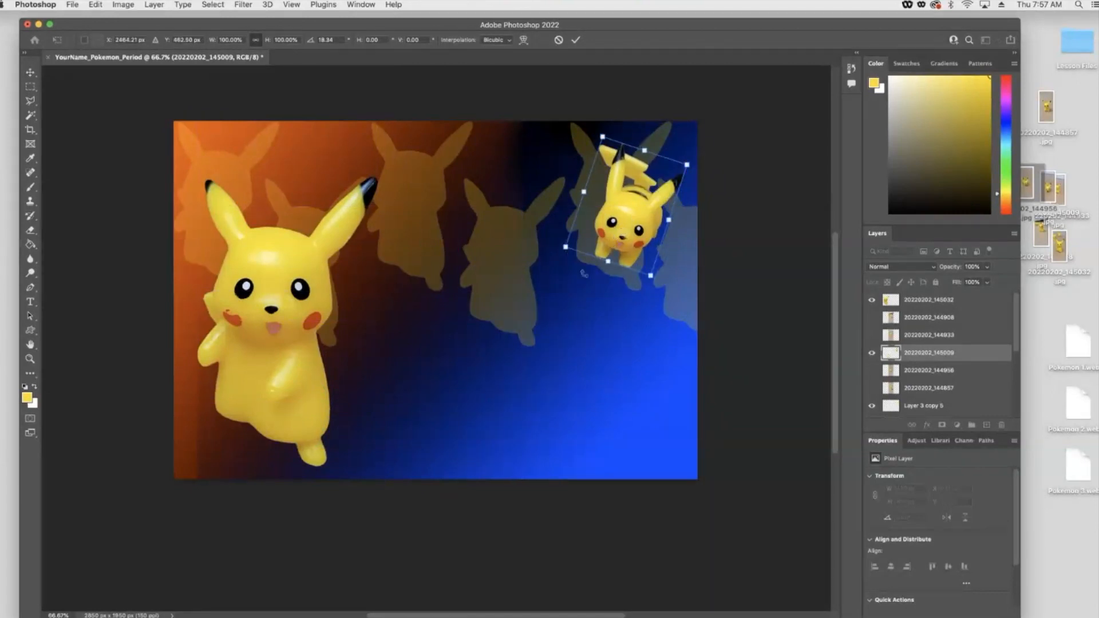
pyautogui.moveTo(565, 250); pyautogui.dragTo(554, 255)
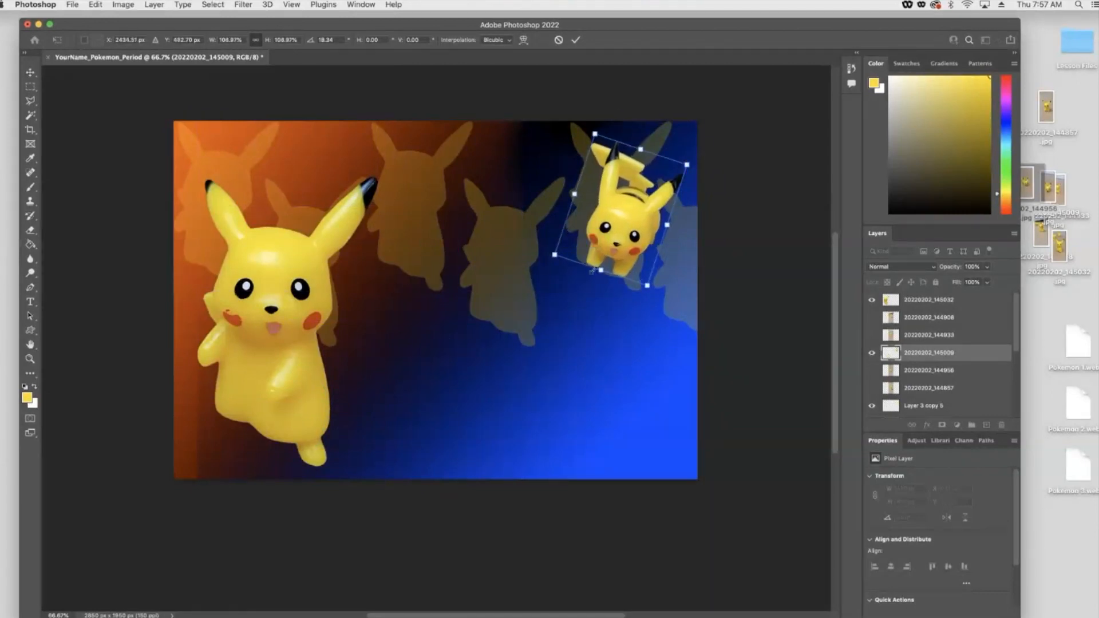
pyautogui.press('Return')
# - Nudge the larger Pikachu slightly up and to the right
pyautogui.click(268, 329)
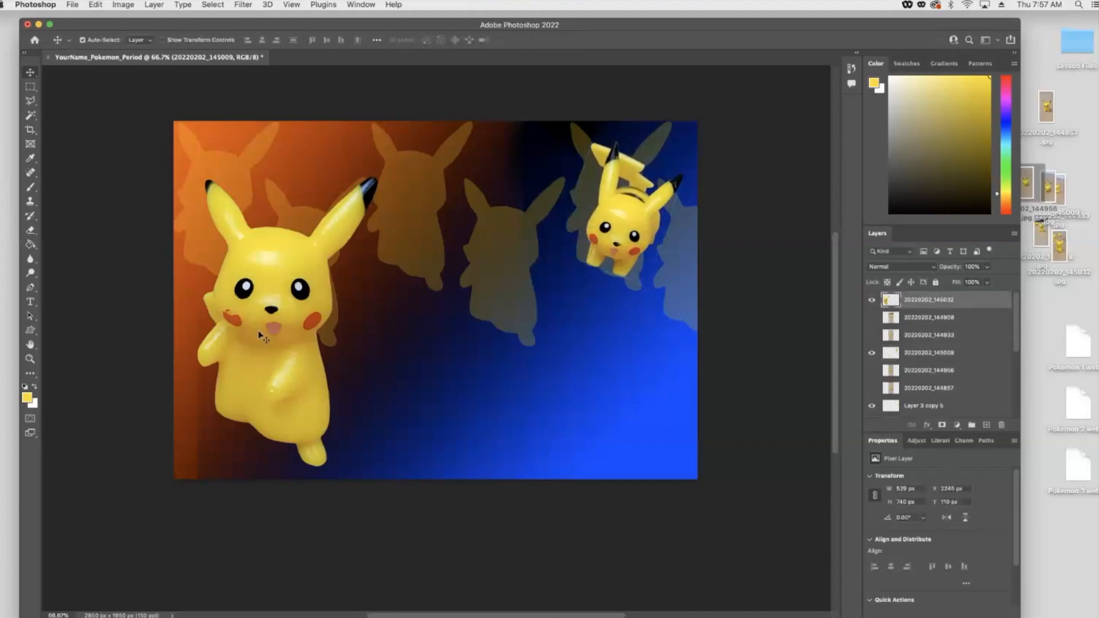
pyautogui.moveTo(266, 319); pyautogui.dragTo(279, 315)
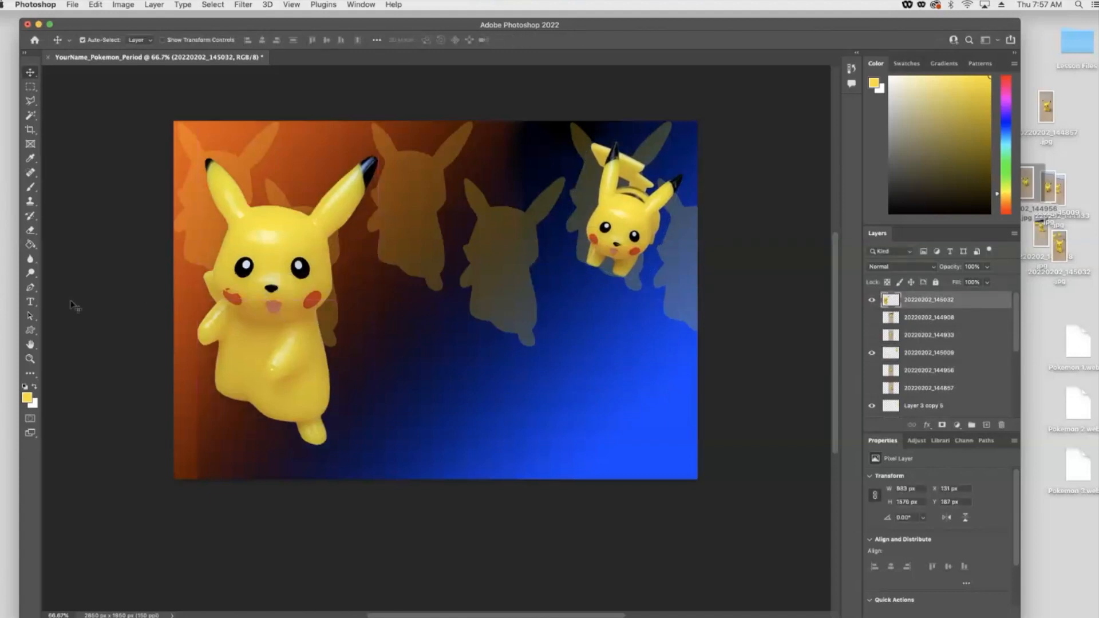
# - Draw a yellow rectangle across the lower-right part of the canvas with the Rectangle Tool
pyautogui.click(30, 329)
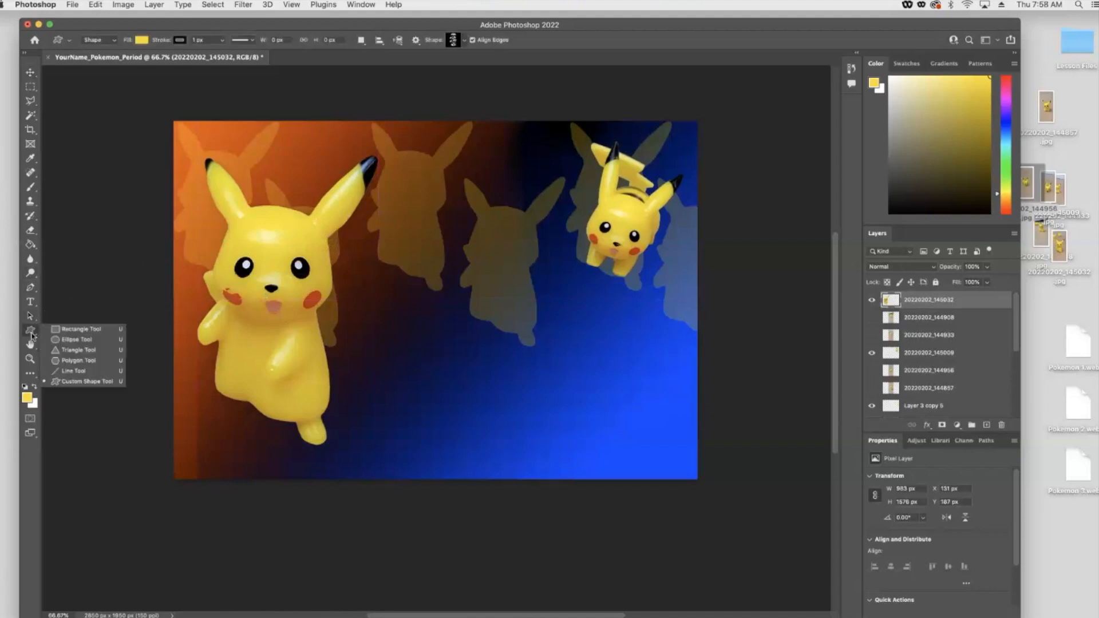
pyautogui.click(67, 332)
pyautogui.moveTo(376, 362); pyautogui.dragTo(683, 466)
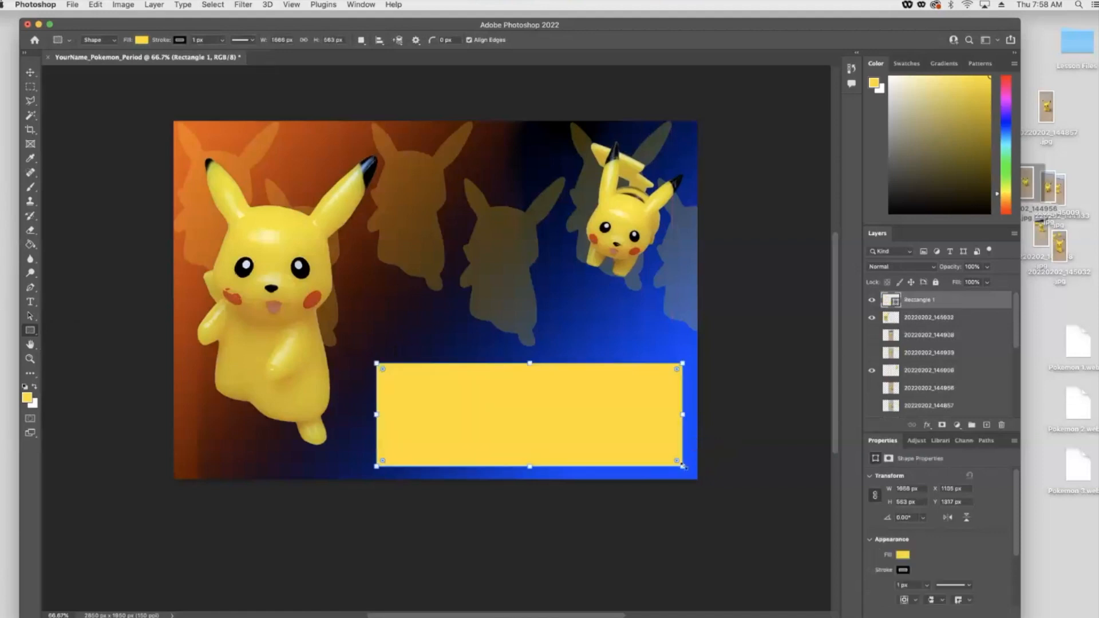
# - Lower the yellow rectangle's opacity to 43%, keeping the Normal blend mode
pyautogui.click(988, 268)
pyautogui.moveTo(979, 285); pyautogui.dragTo(1002, 282)
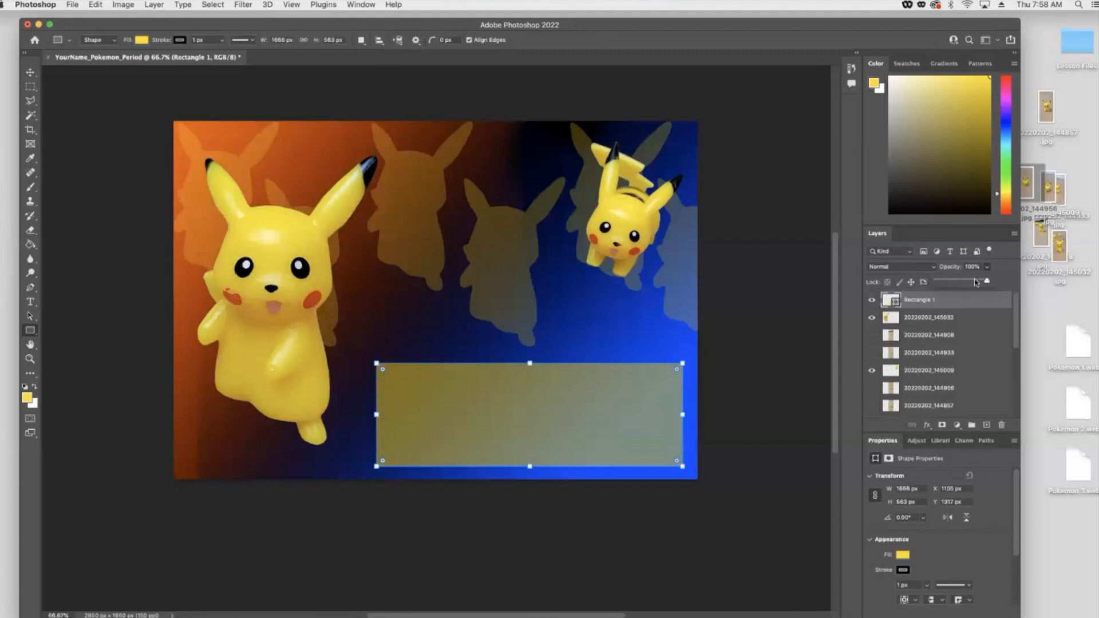
pyautogui.click(920, 268)
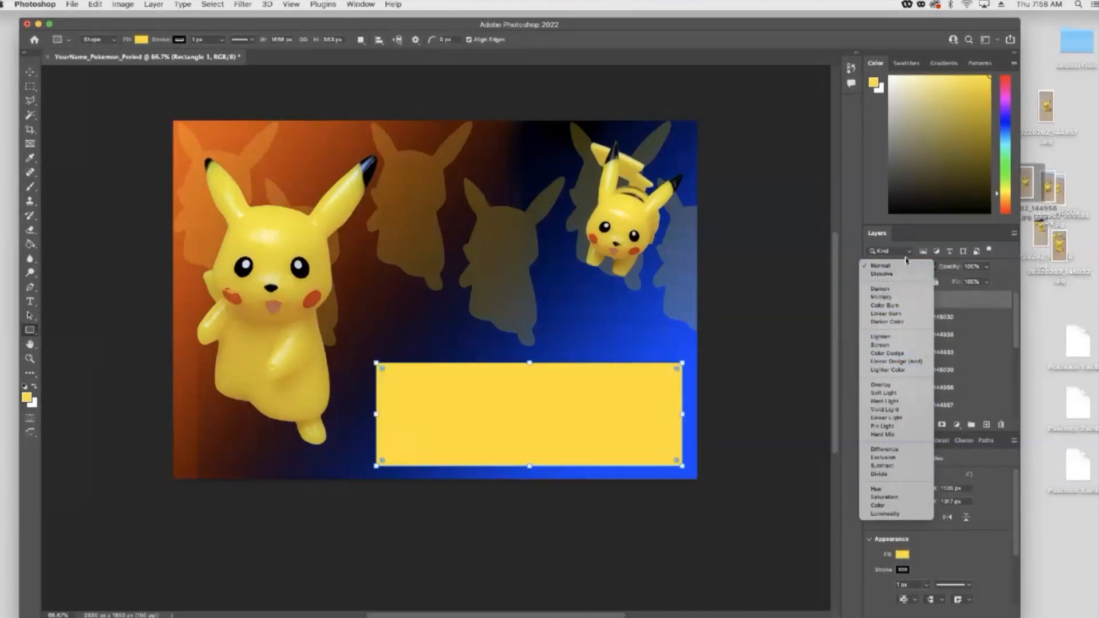
pyautogui.click(906, 265)
pyautogui.click(986, 267)
pyautogui.moveTo(965, 281); pyautogui.dragTo(958, 281)
pyautogui.click(30, 72)
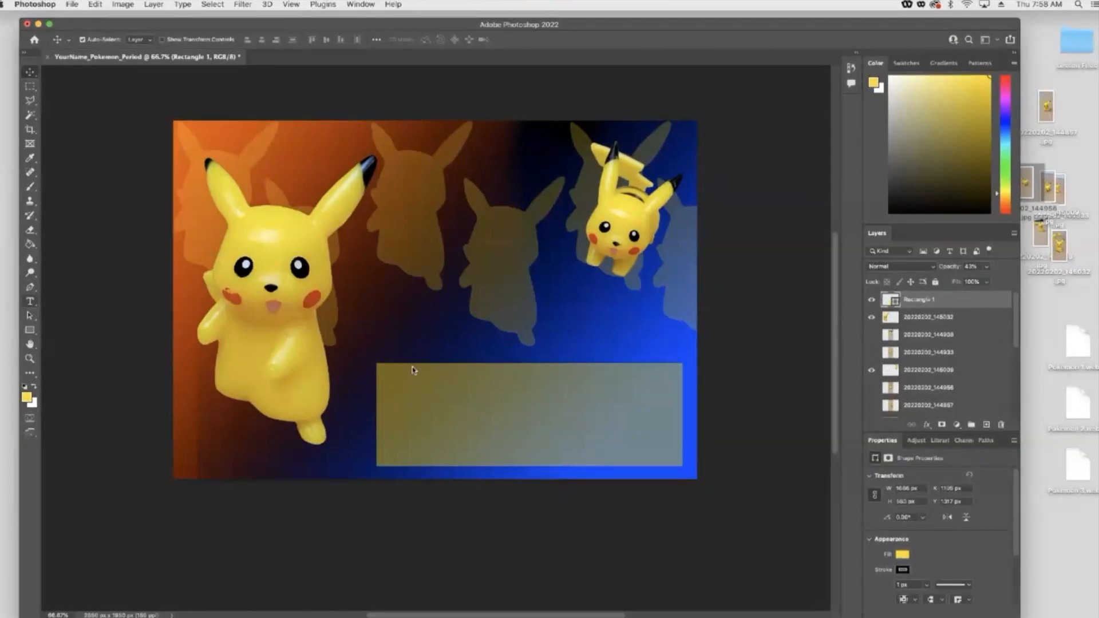
# - Add placeholder paragraph text inside the rectangle, set in Marker Felt at 30 pt
pyautogui.press('t')
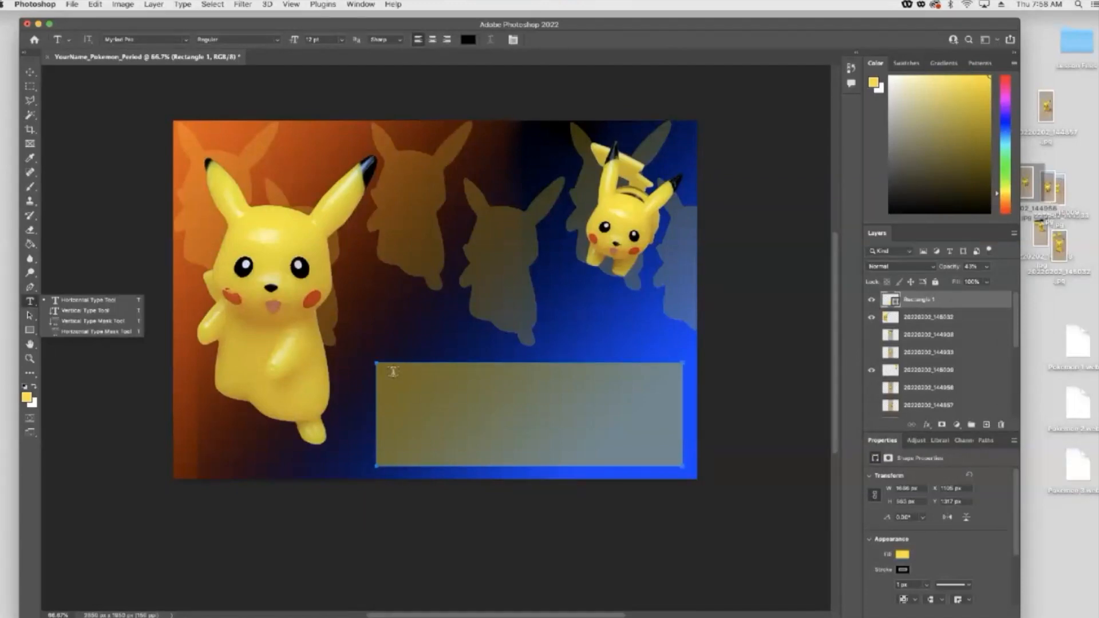
pyautogui.click(429, 398)
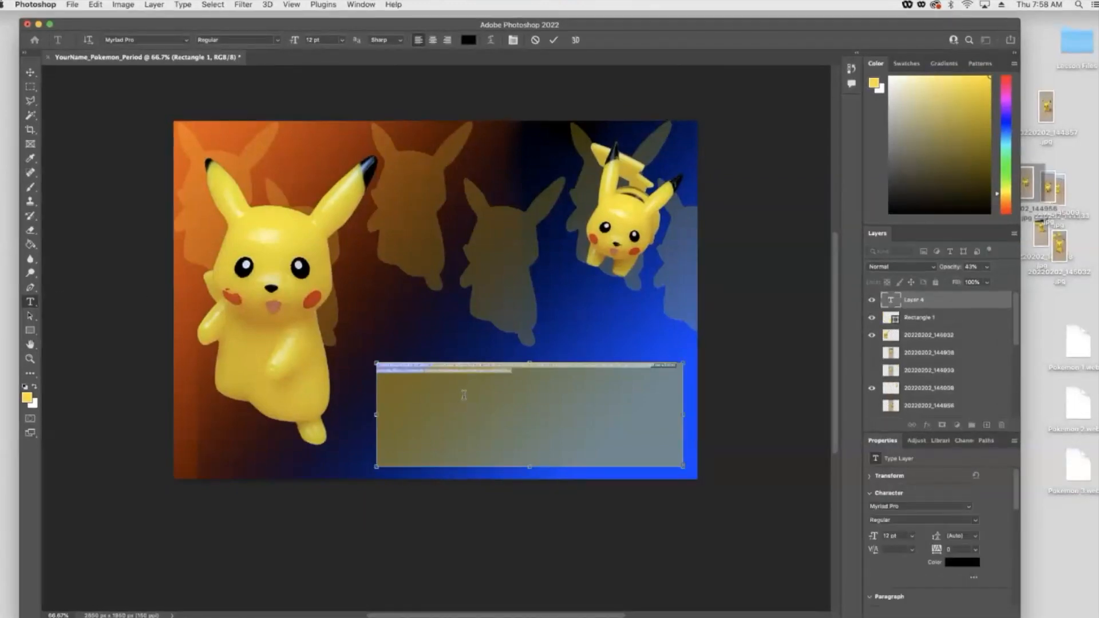
pyautogui.click(343, 41)
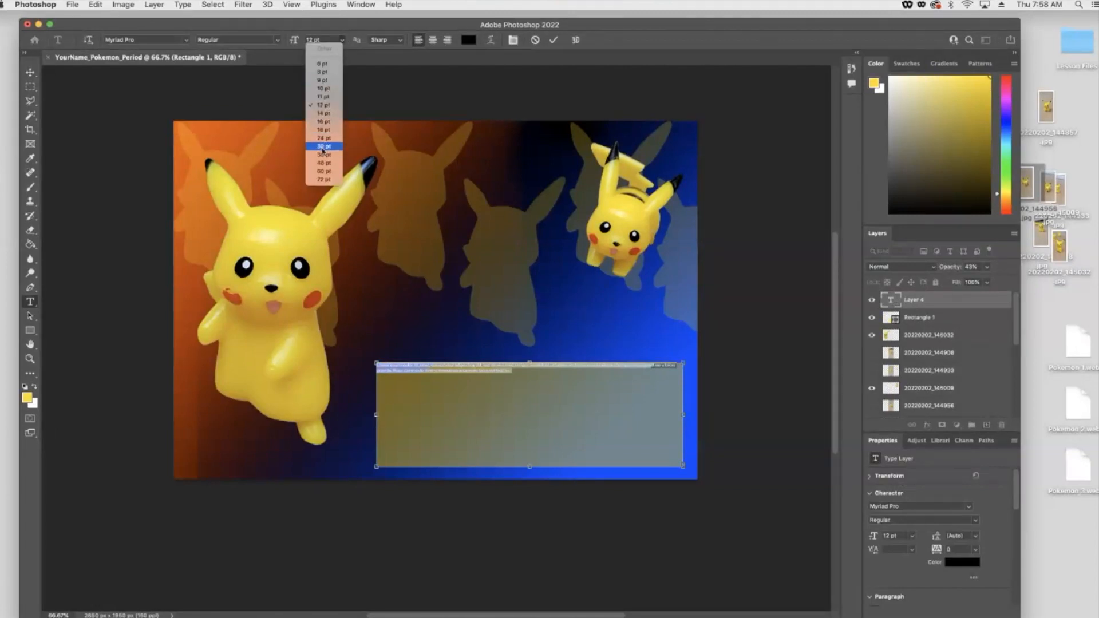
pyautogui.click(322, 150)
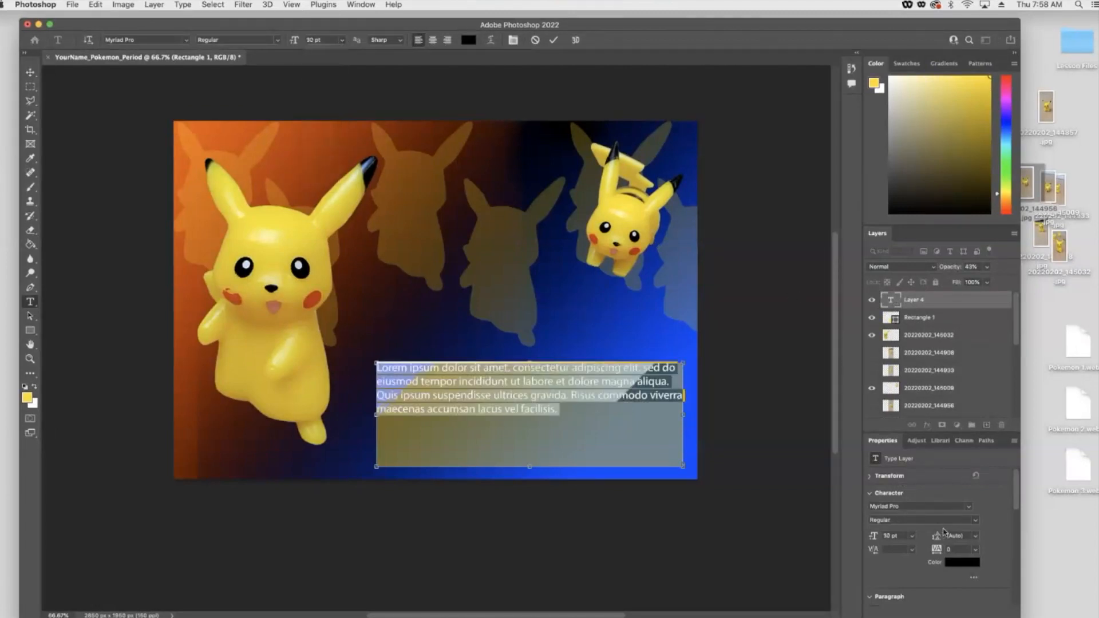
pyautogui.click(969, 508)
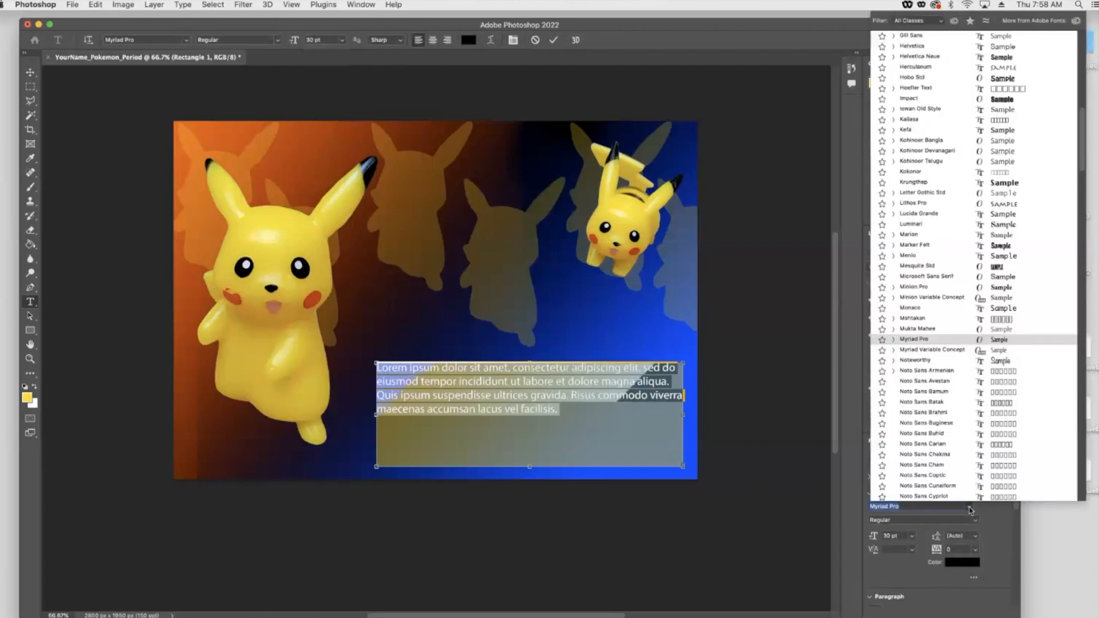
pyautogui.click(984, 247)
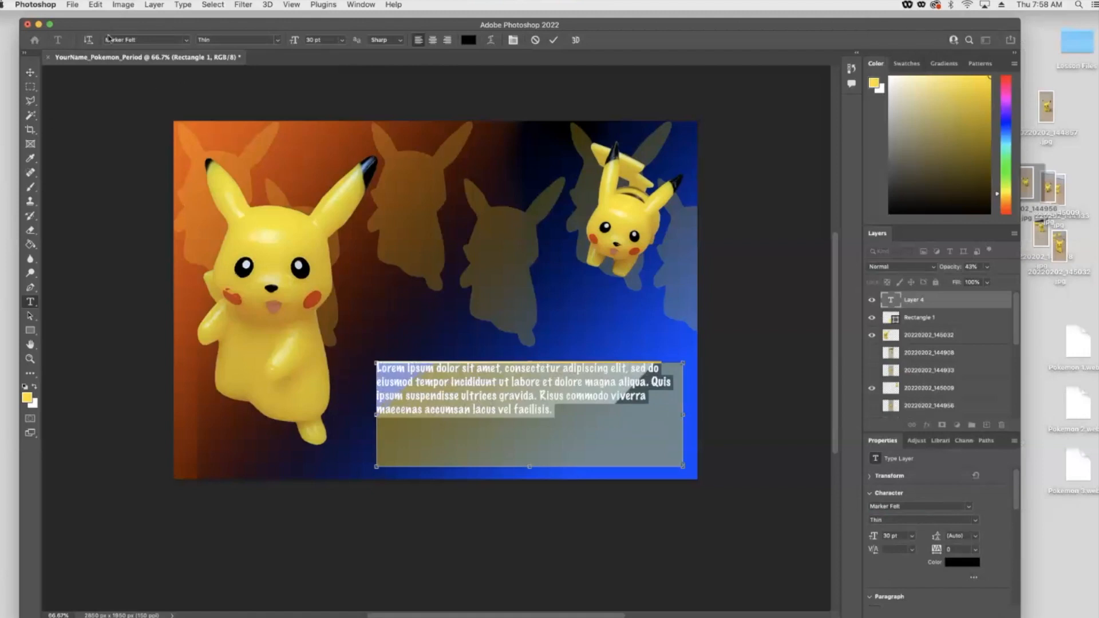
# - Save the document to Creative Cloud as YourName_Pokemon_Period and dismiss the cloud saving notice
pyautogui.click(71, 5)
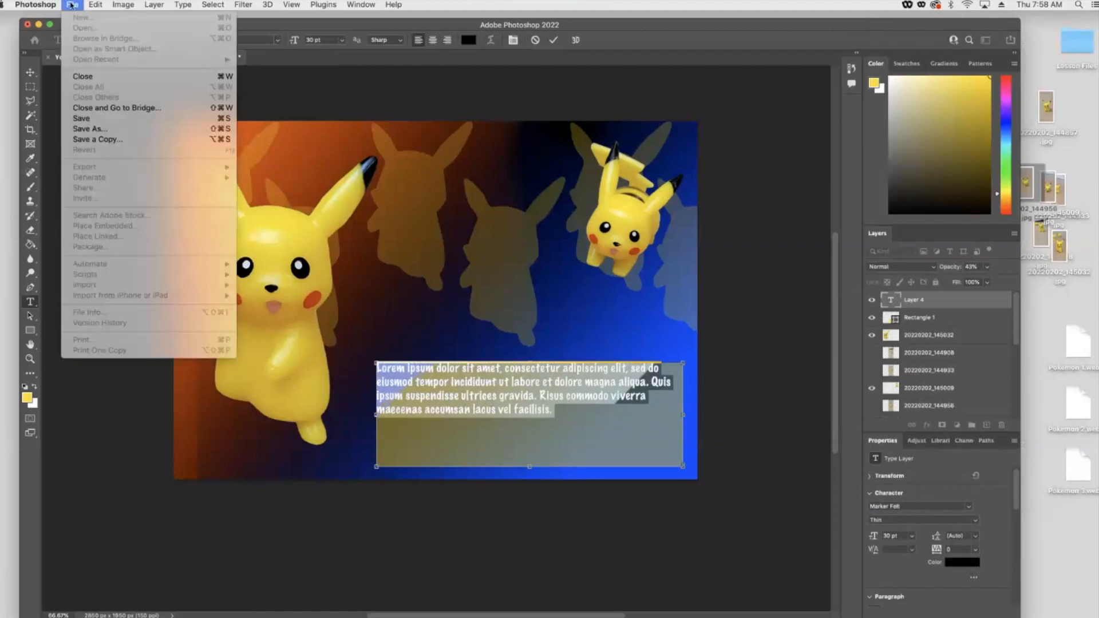
pyautogui.click(91, 129)
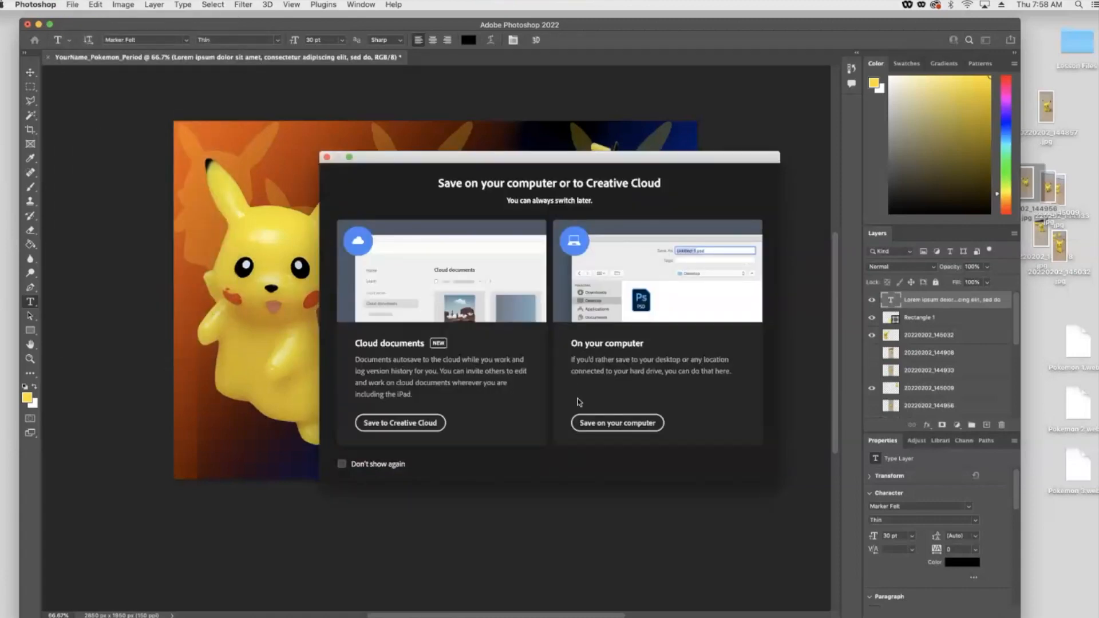
pyautogui.click(399, 424)
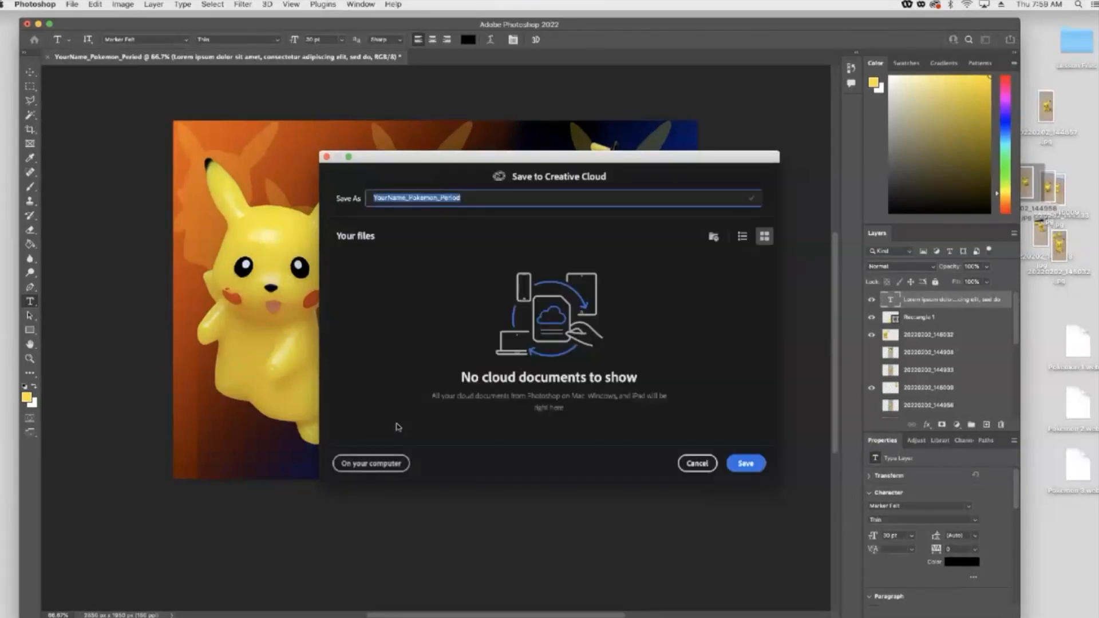
pyautogui.click(745, 463)
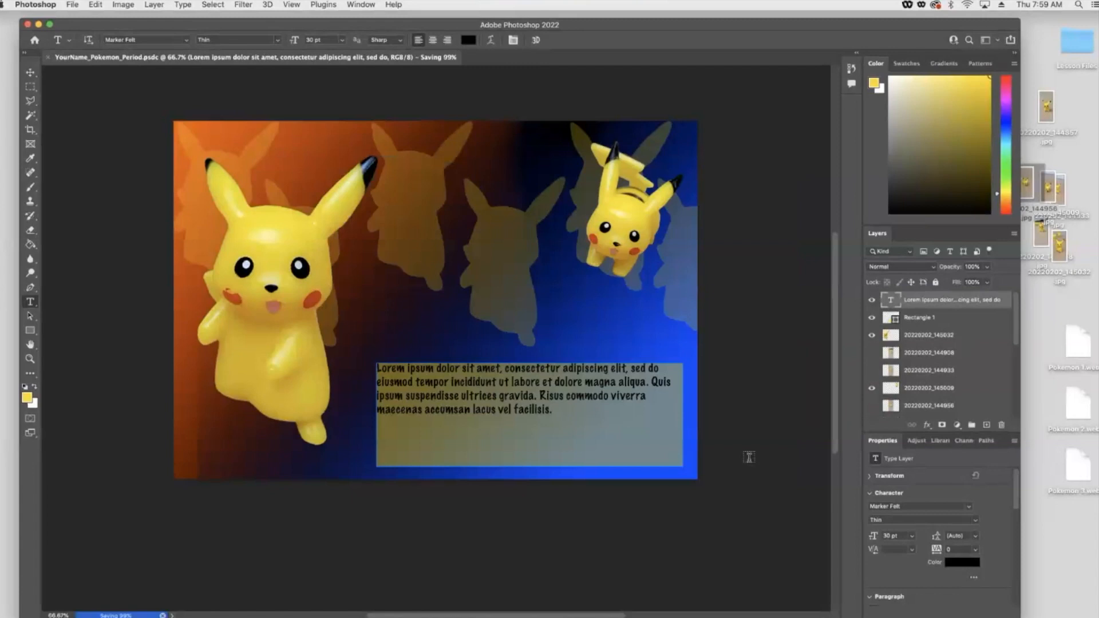
pyautogui.click(30, 72)
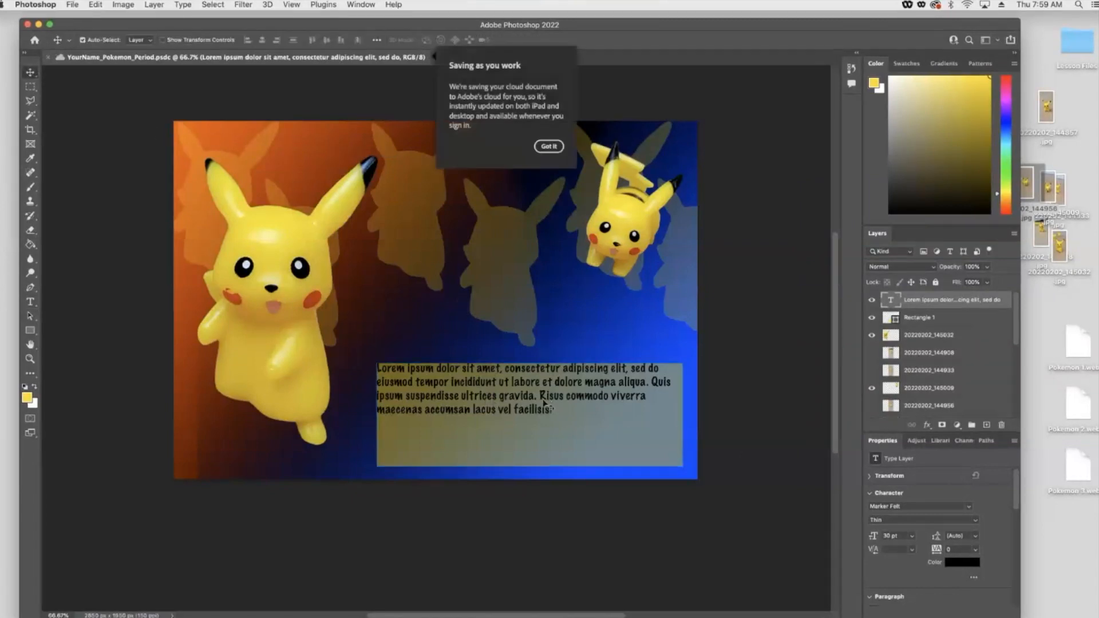
pyautogui.click(549, 146)
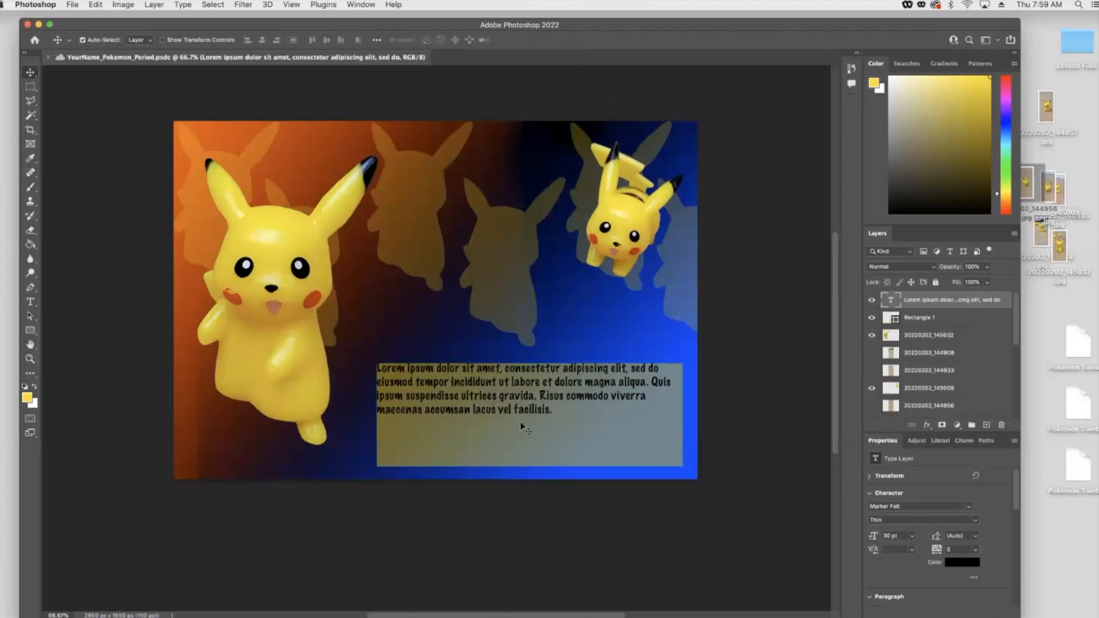
# - Delete the placeholder paragraph text from the rectangle
pyautogui.click(388, 424)
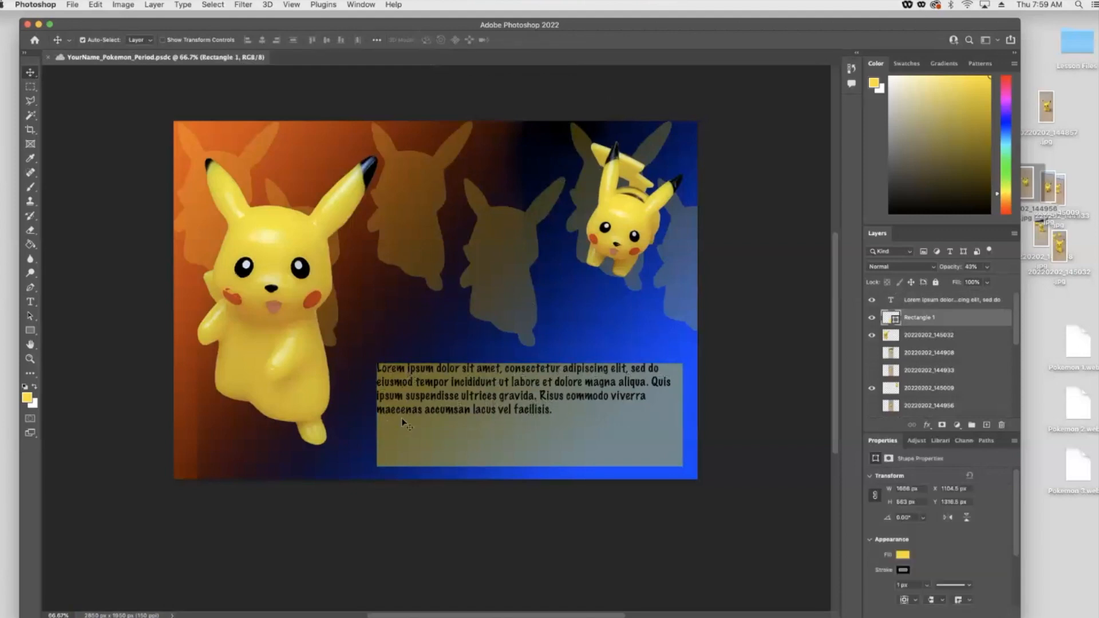
pyautogui.doubleClick(422, 397)
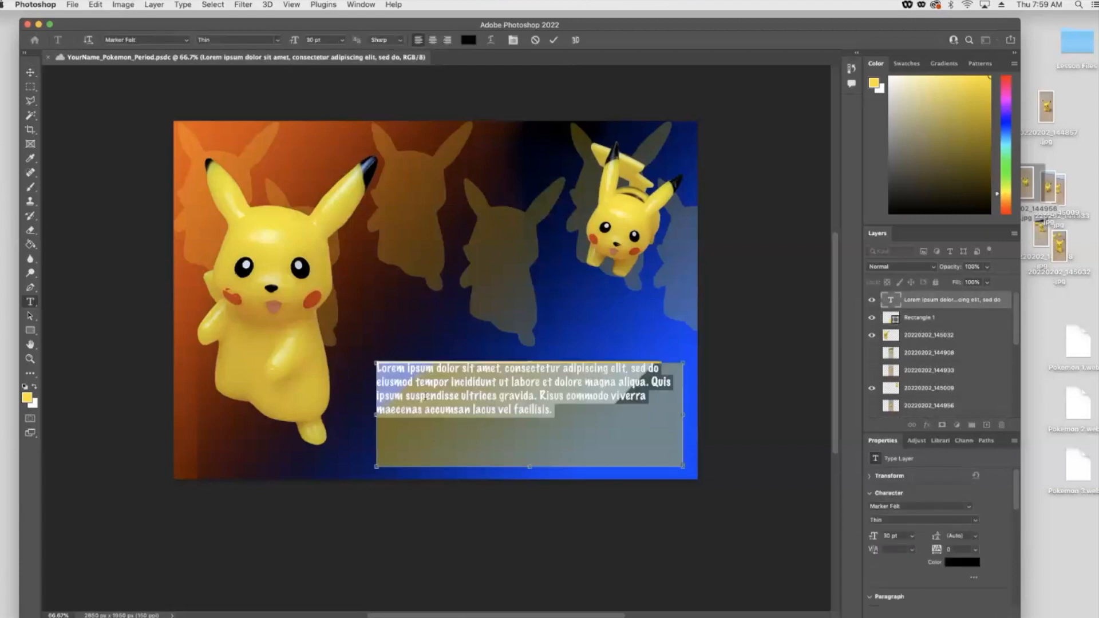
pyautogui.press('BackSpace')
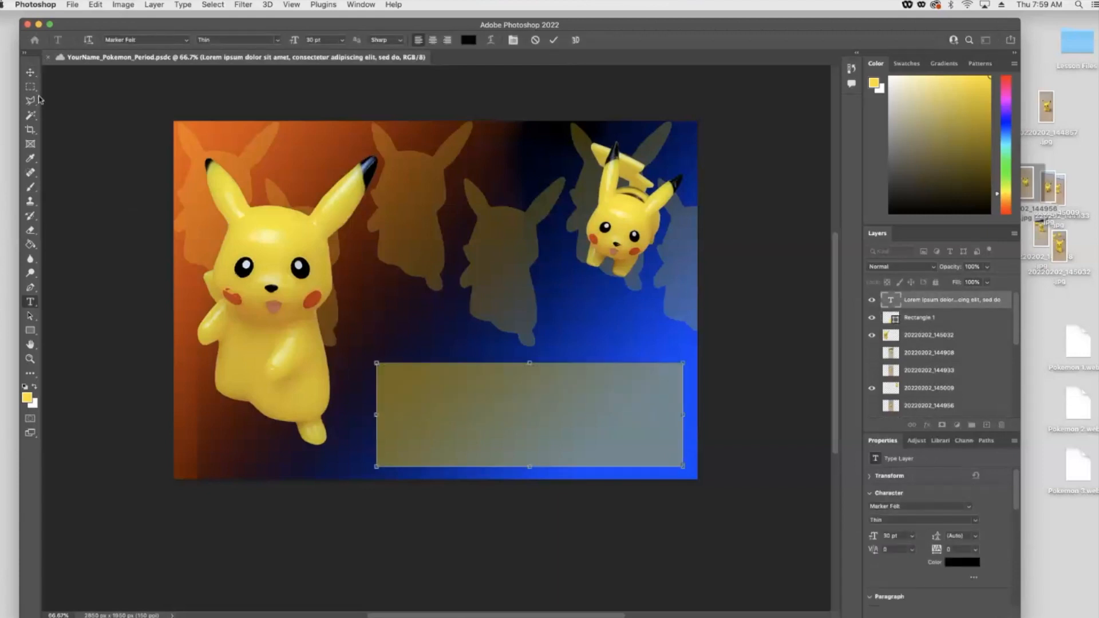
pyautogui.click(30, 73)
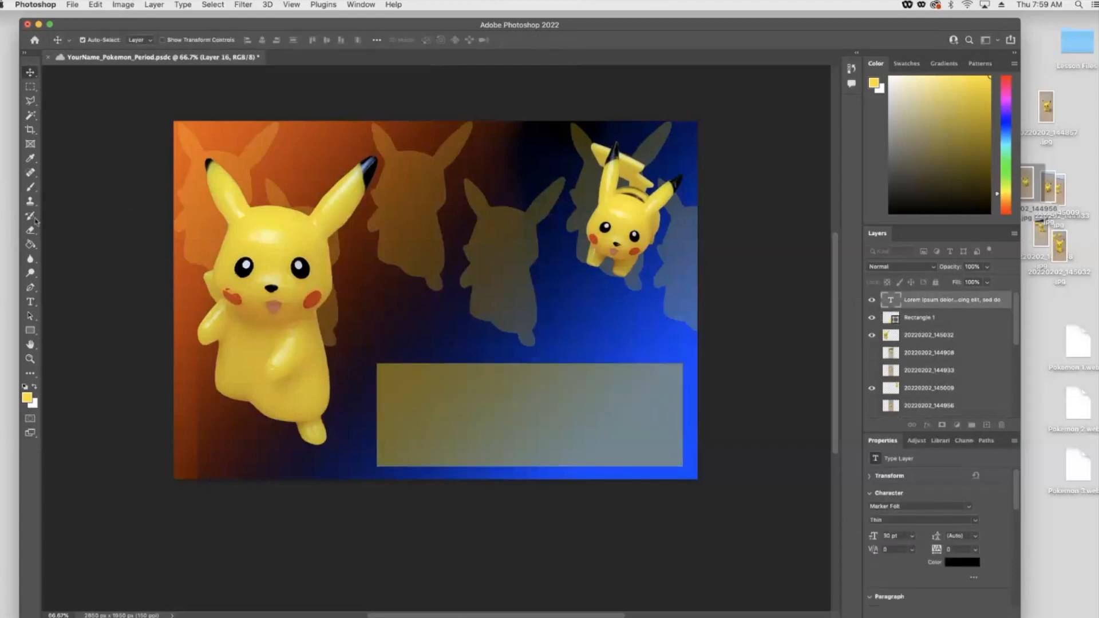
# - Add a short "Lorem Ipsum" heading and move it into the rectangle's upper-left corner
pyautogui.click(30, 301)
pyautogui.click(401, 320)
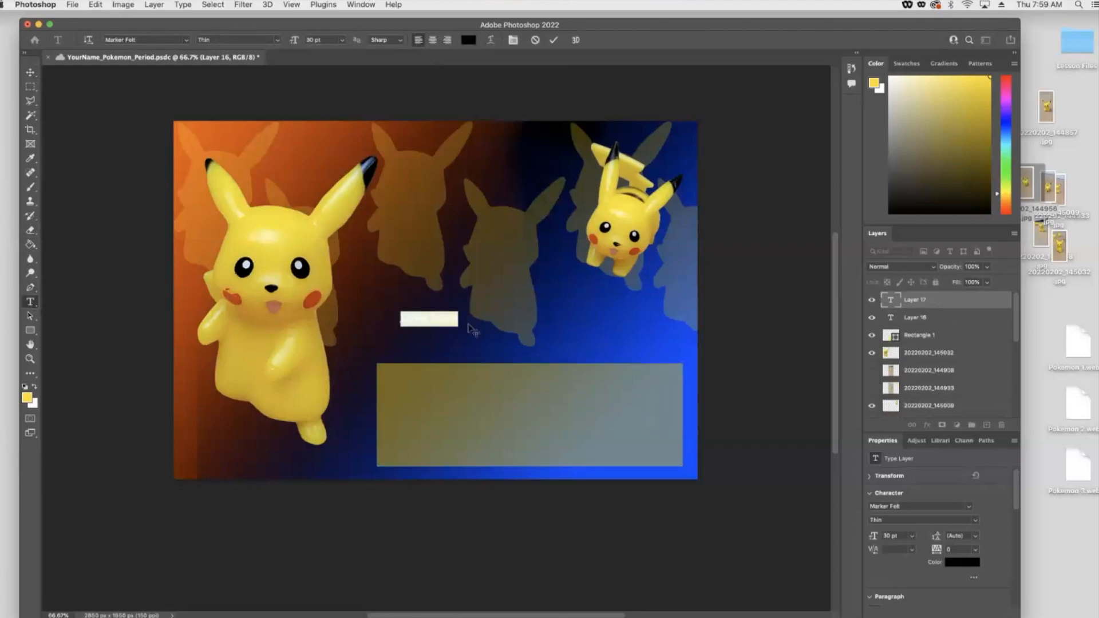
pyautogui.click(31, 72)
pyautogui.doubleClick(441, 324)
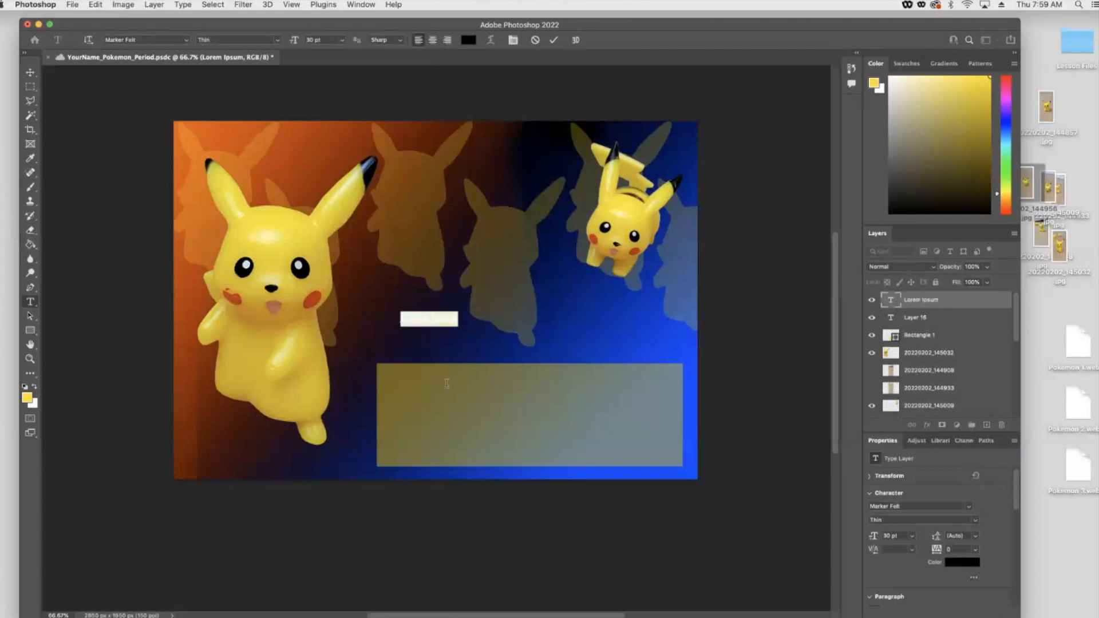
pyautogui.click(31, 73)
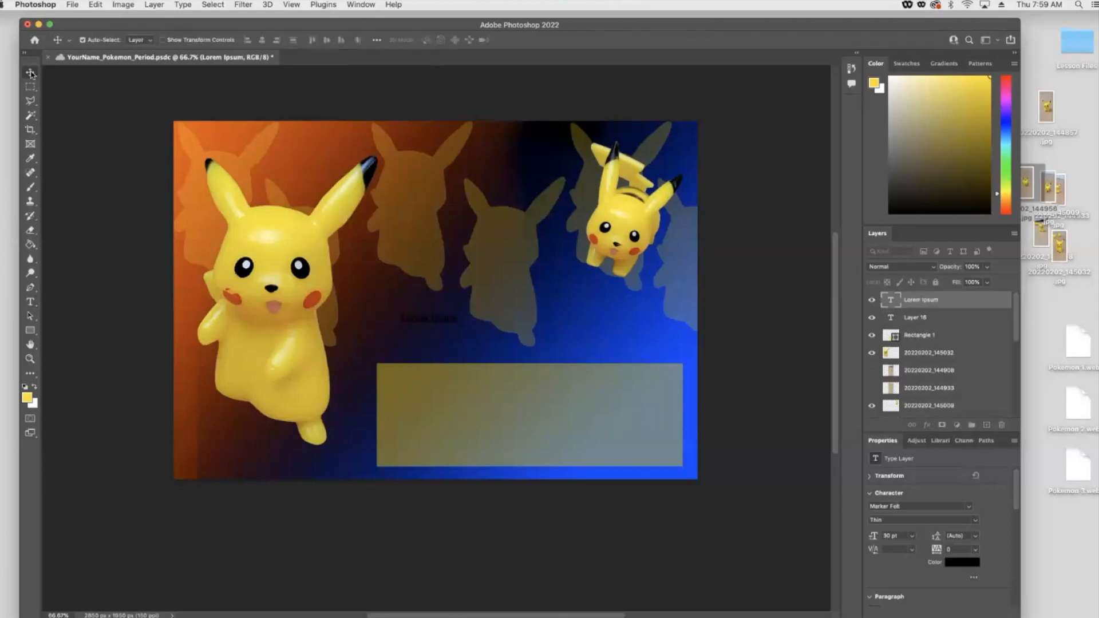
pyautogui.moveTo(425, 318); pyautogui.dragTo(412, 382)
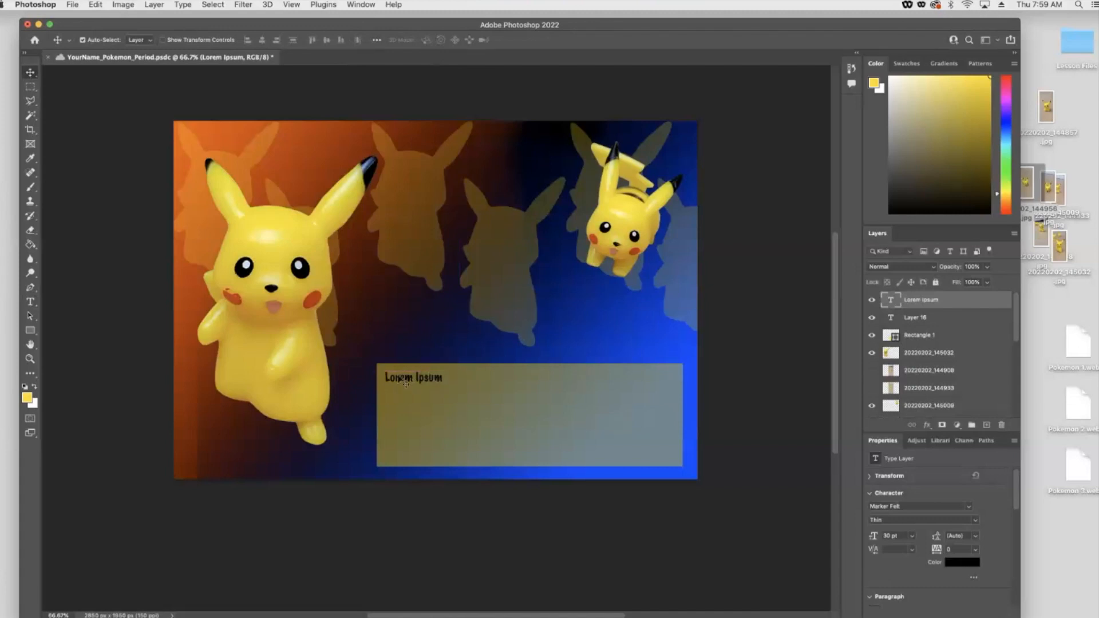
# - Change the heading's text color to white
pyautogui.doubleClick(402, 379)
pyautogui.click(35, 388)
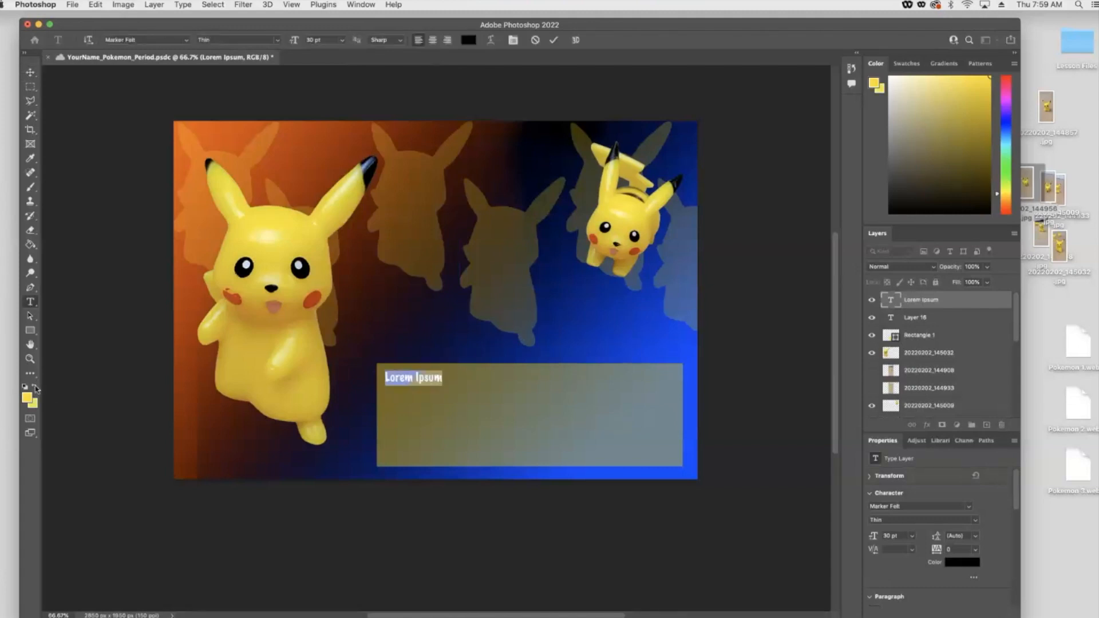
pyautogui.click(401, 378)
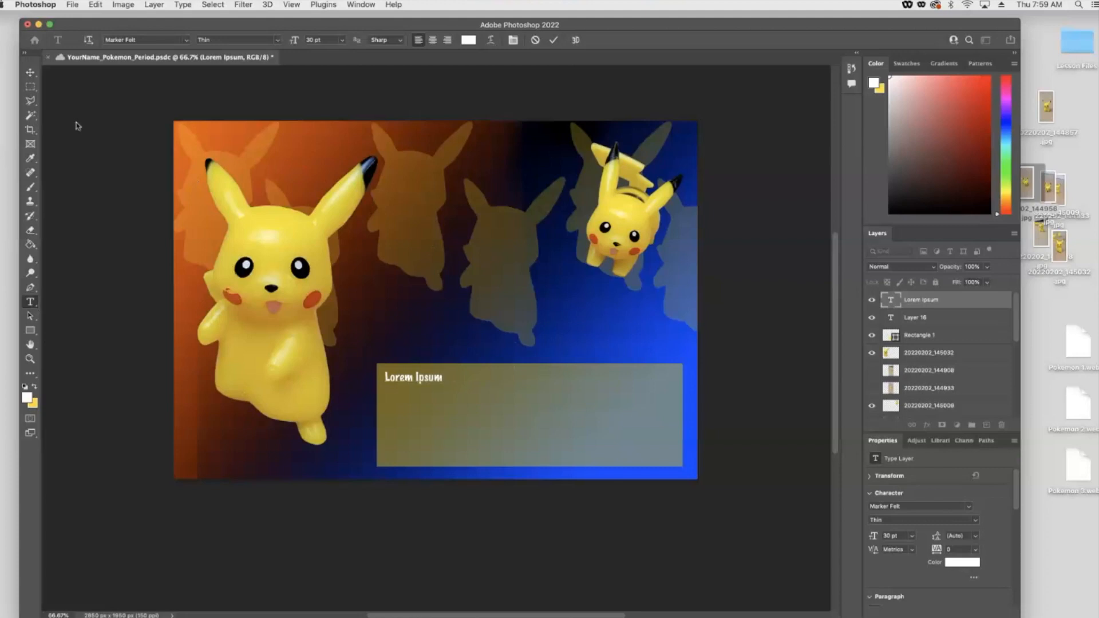
pyautogui.click(31, 72)
# - Add a new text line above the rectangle reading "Pikachu"
pyautogui.click(30, 301)
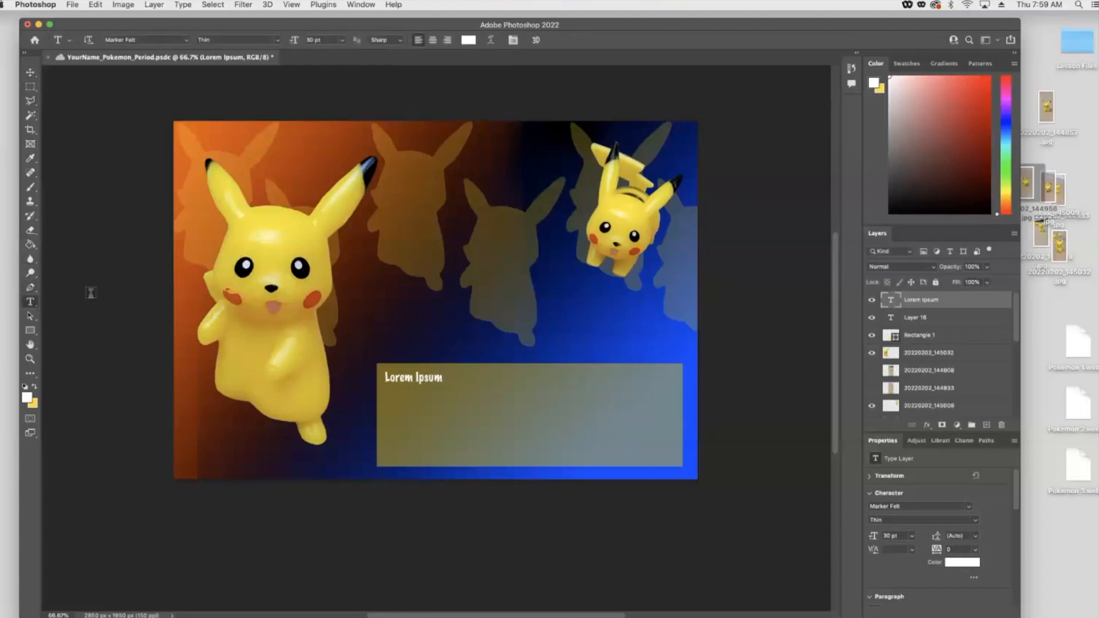
pyautogui.click(396, 279)
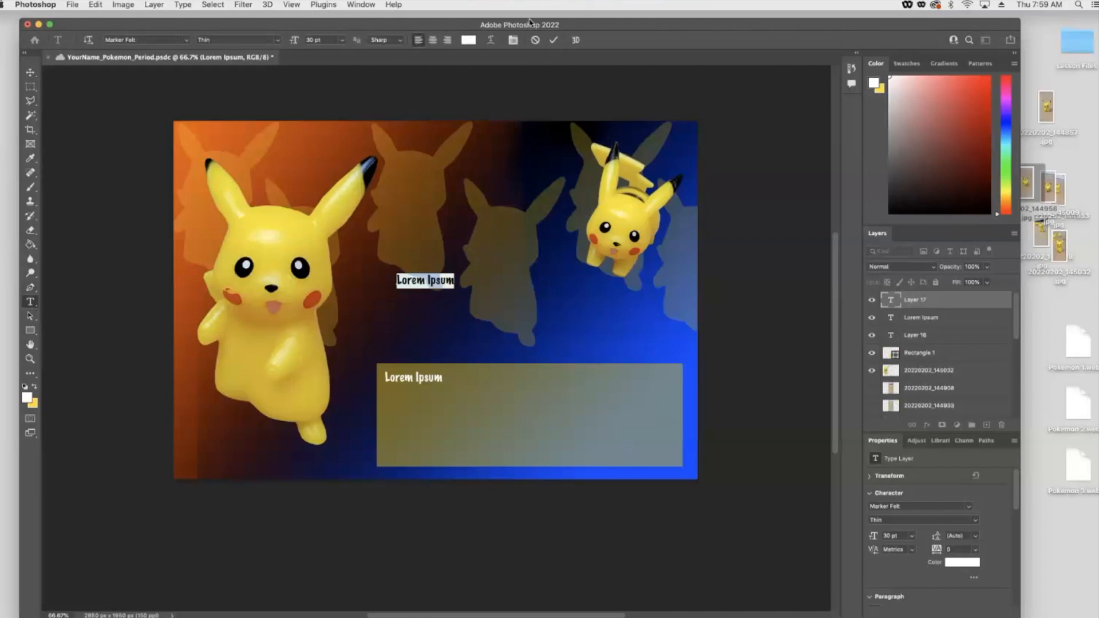
pyautogui.click(506, 121)
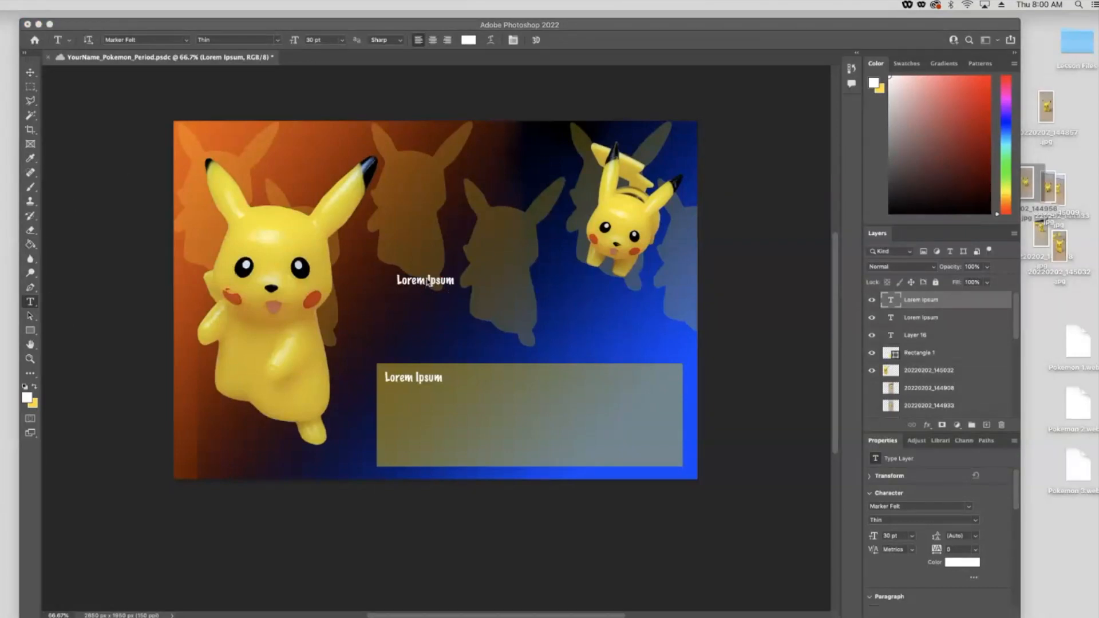
pyautogui.tripleClick(428, 280)
pyautogui.write('Pikachu')
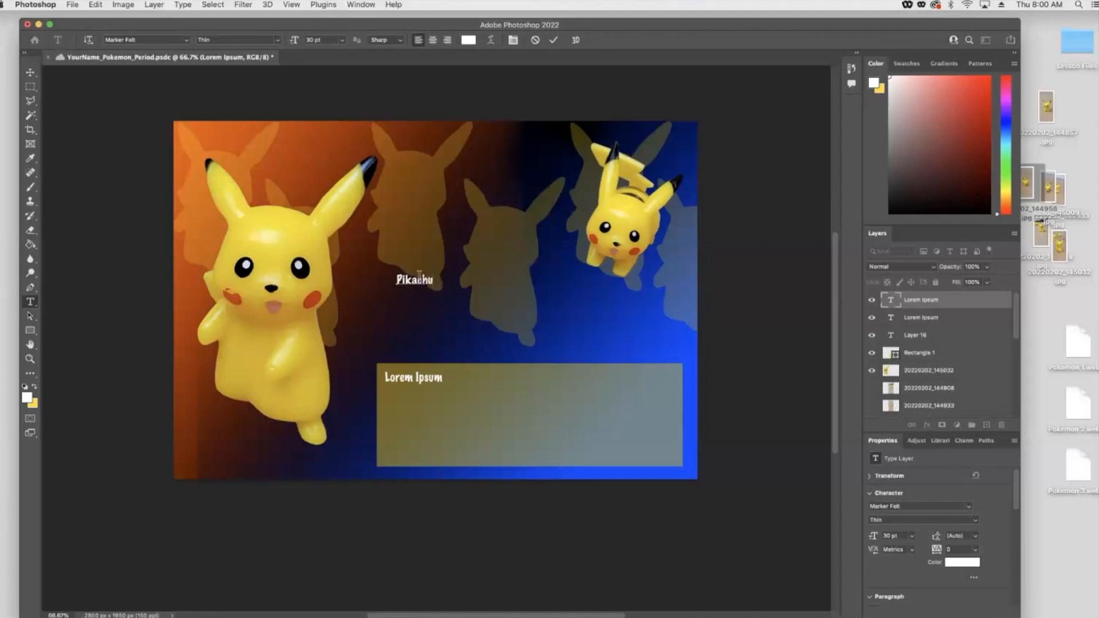
# - Enlarge the Pikachu title to 200 pt and move it to the canvas's lower-left corner
pyautogui.doubleClick(418, 279)
pyautogui.click(912, 535)
pyautogui.click(940, 479)
pyautogui.click(342, 40)
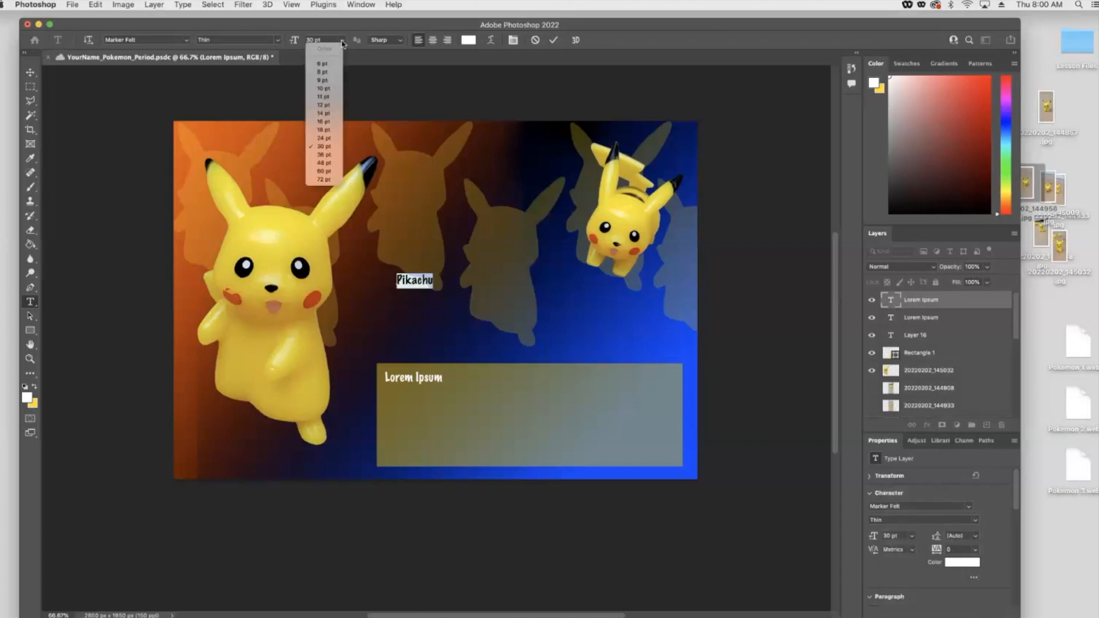
pyautogui.click(324, 179)
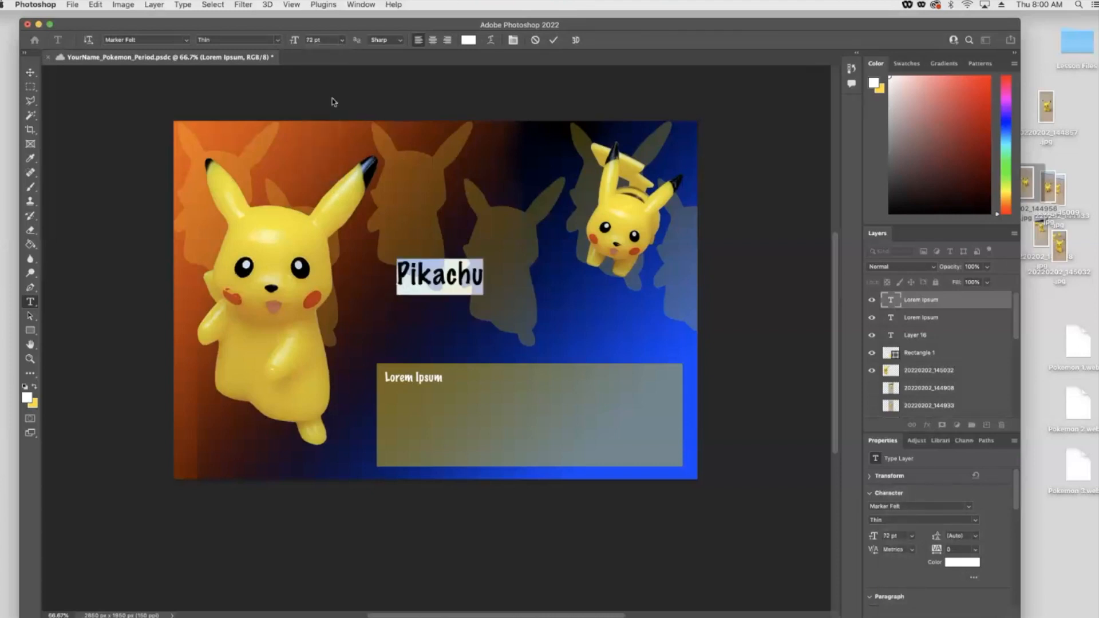
pyautogui.click(318, 41)
pyautogui.press('Return')
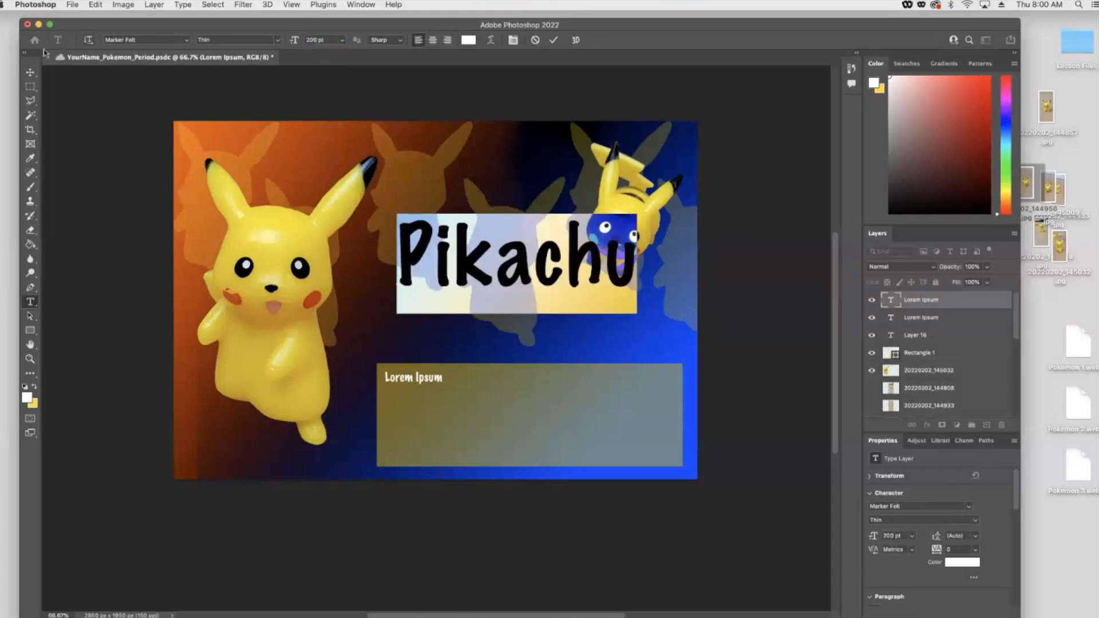
pyautogui.click(25, 74)
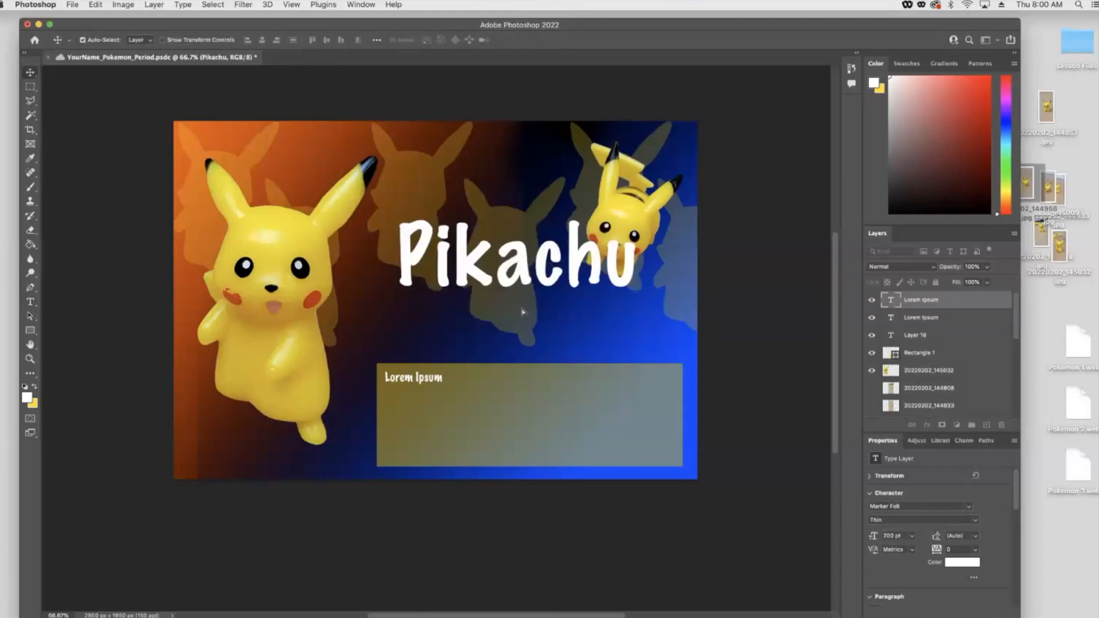
pyautogui.moveTo(518, 270); pyautogui.dragTo(319, 445)
# - Shrink the translucent rectangle from its left side so it sits beside the Pikachu title
pyautogui.click(385, 395)
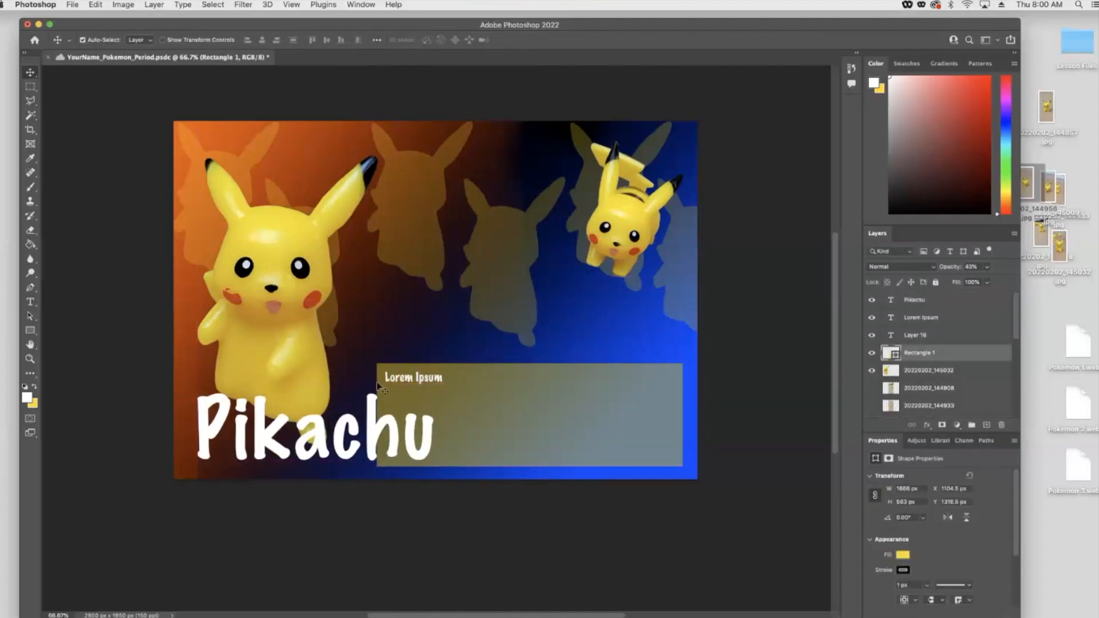
pyautogui.press('super+t')
pyautogui.moveTo(376, 414); pyautogui.dragTo(436, 415)
pyautogui.moveTo(575, 410); pyautogui.dragTo(578, 410)
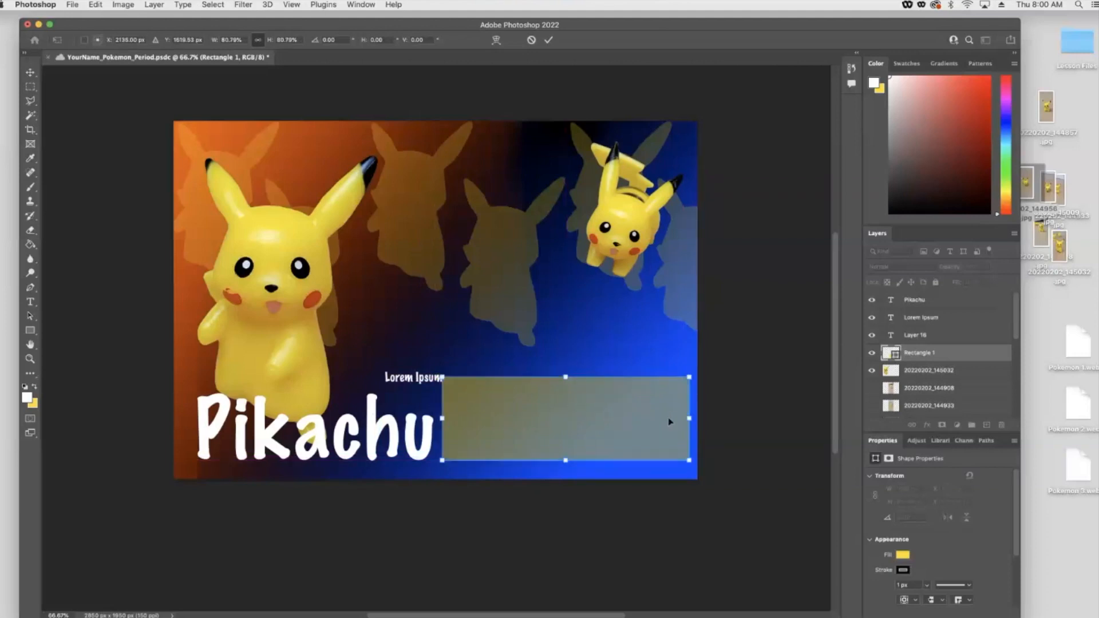
pyautogui.press('Return')
# - Nudge the Pikachu title slightly to the left
pyautogui.click(319, 438)
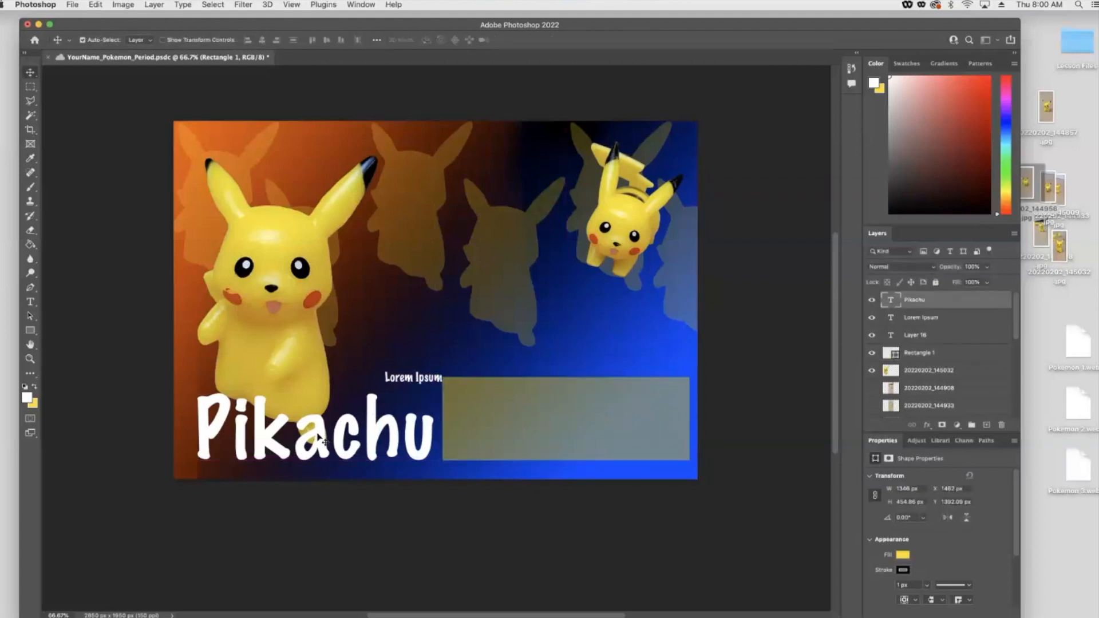
pyautogui.moveTo(318, 437); pyautogui.dragTo(313, 437)
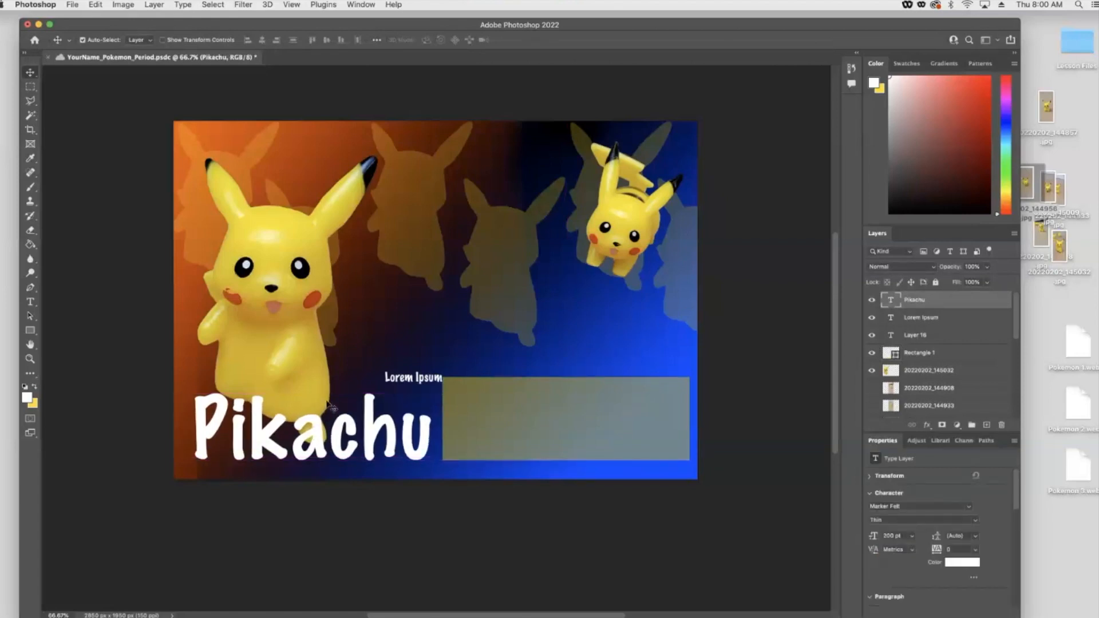
pyautogui.press('Left')
pyautogui.press('Left')
pyautogui.press('Left')
pyautogui.press('Left')
pyautogui.press('Left')
pyautogui.press('Left')
pyautogui.press('Left')
pyautogui.press('Left')
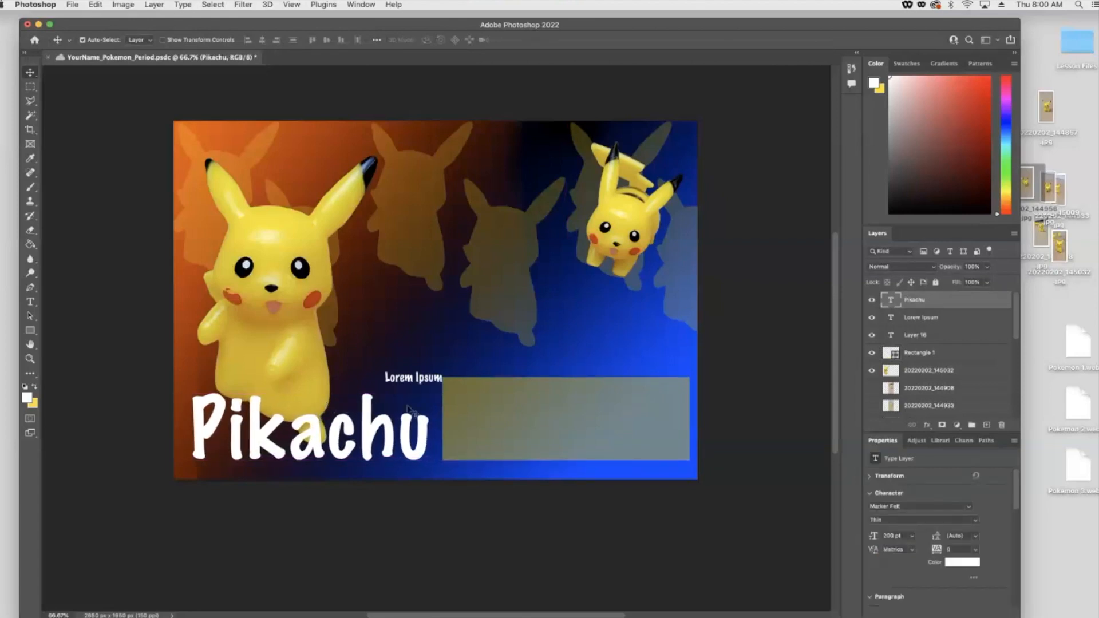
# - Nudge the rectangle down and slightly to the left
pyautogui.click(470, 429)
pyautogui.press('Down')
pyautogui.press('Down')
pyautogui.press('Down')
pyautogui.press('Down')
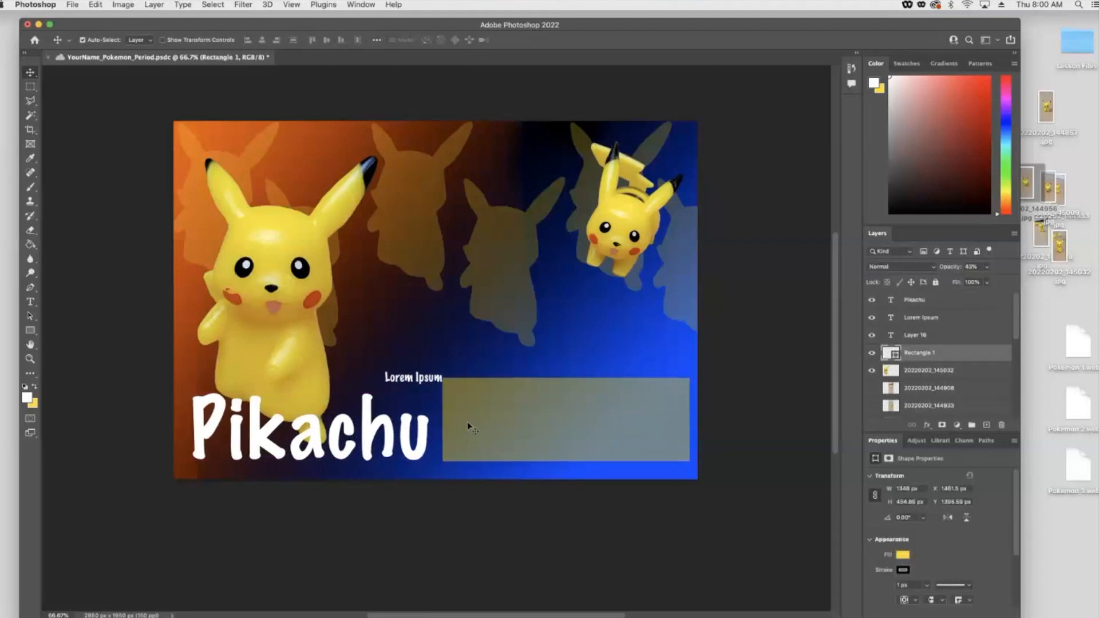
pyautogui.press('Left')
pyautogui.press('Left')
pyautogui.press('Left')
pyautogui.press('Left')
pyautogui.press('Left')
pyautogui.press('Left')
pyautogui.press('Left')
pyautogui.press('Left')
pyautogui.press('Left')
pyautogui.press('Left')
pyautogui.press('Left')
pyautogui.press('Left')
pyautogui.press('Left')
pyautogui.press('Left')
# - Nudge the title further left and move the Lorem Ipsum heading into the rectangle's upper-left corner
pyautogui.click(384, 435)
pyautogui.moveTo(387, 439); pyautogui.dragTo(383, 435)
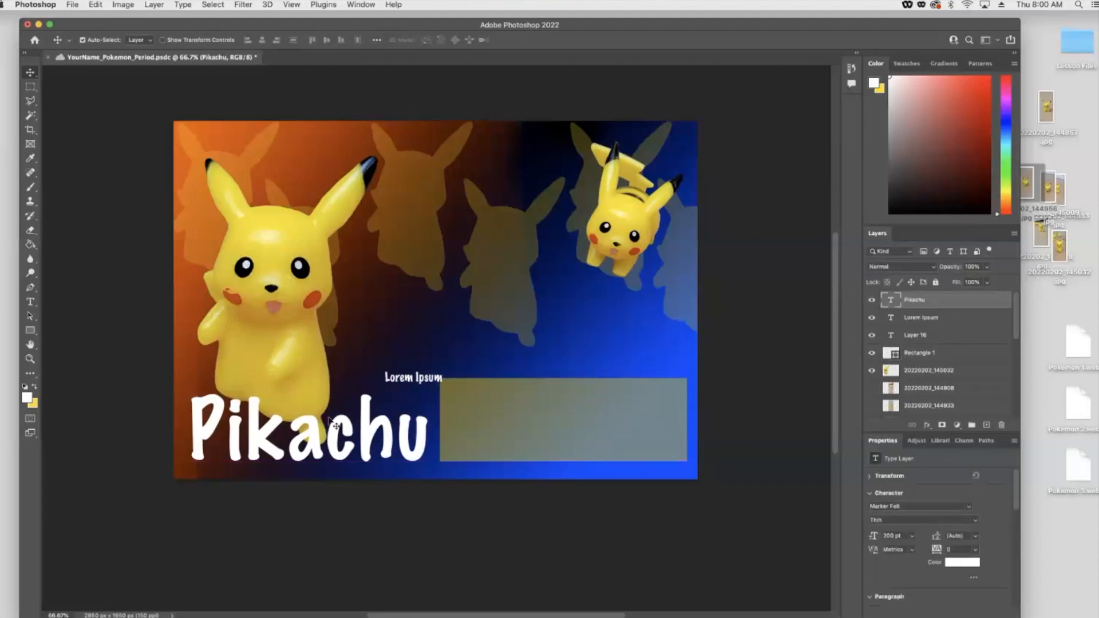
pyautogui.press('Left')
pyautogui.press('Left')
pyautogui.press('Left')
pyautogui.press('Left')
pyautogui.press('Left')
pyautogui.press('Left')
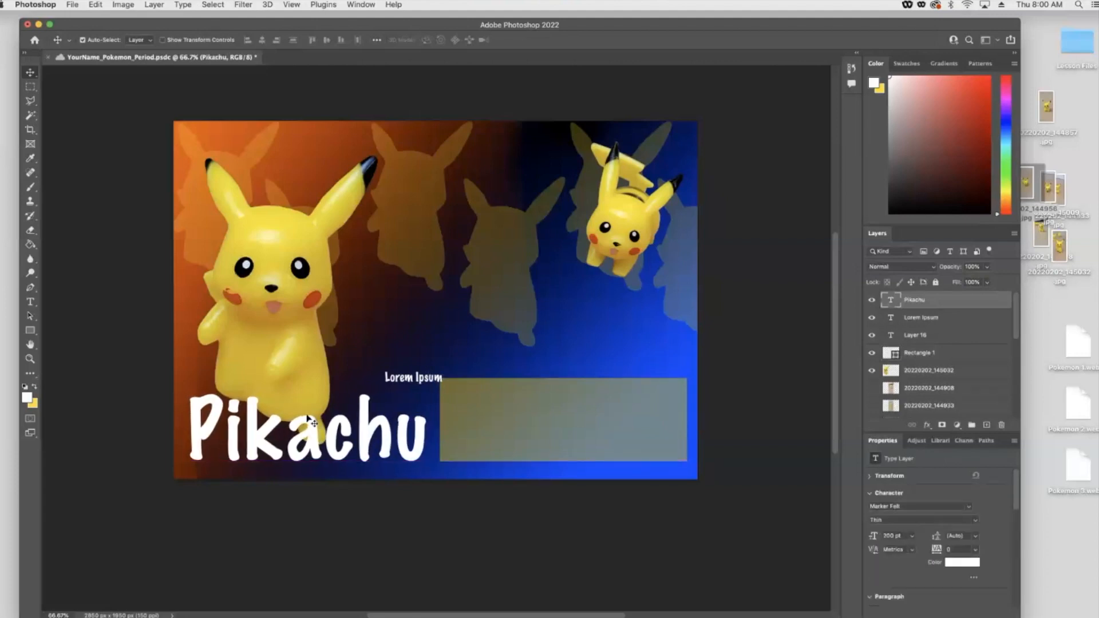
pyautogui.moveTo(429, 379); pyautogui.dragTo(477, 395)
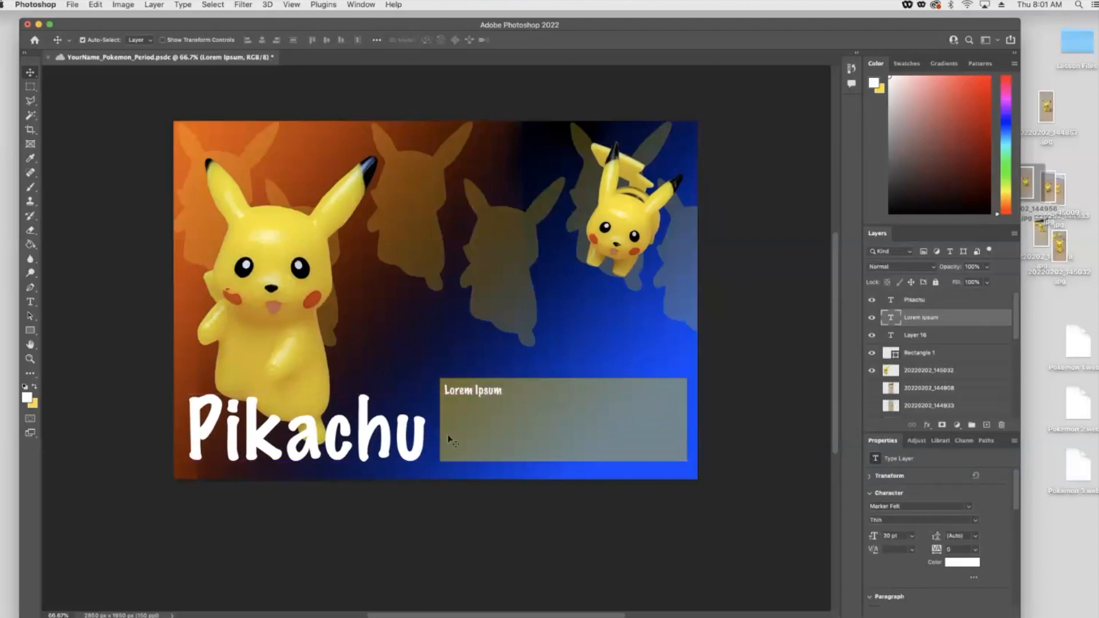
# - Recolor the Pikachu title text golden orange-yellow with the color picker
pyautogui.doubleClick(372, 445)
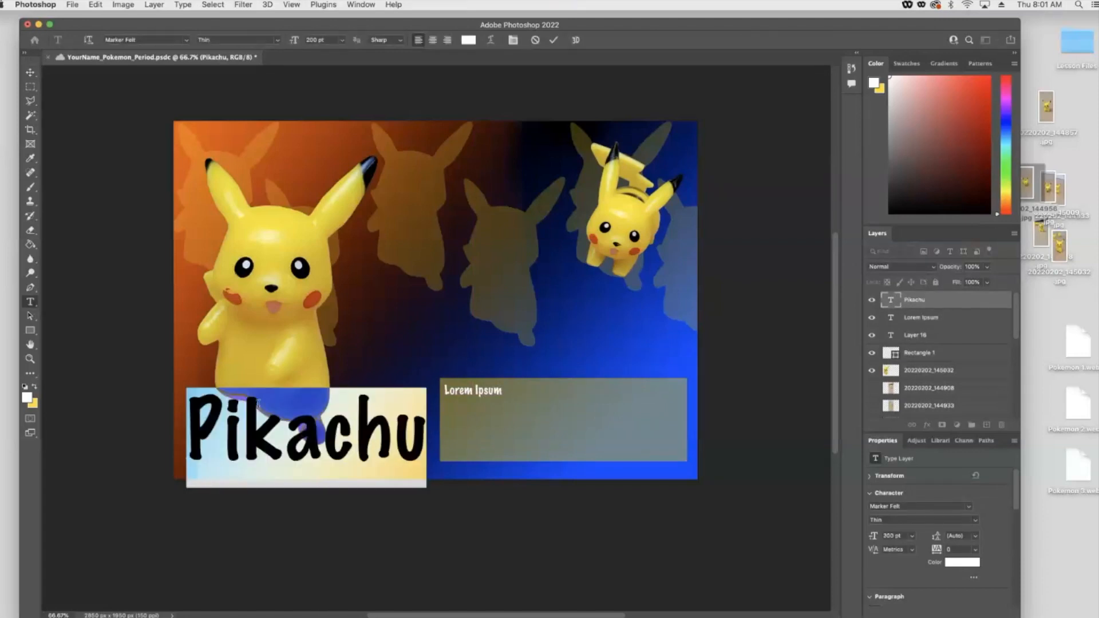
pyautogui.click(34, 388)
pyautogui.click(27, 397)
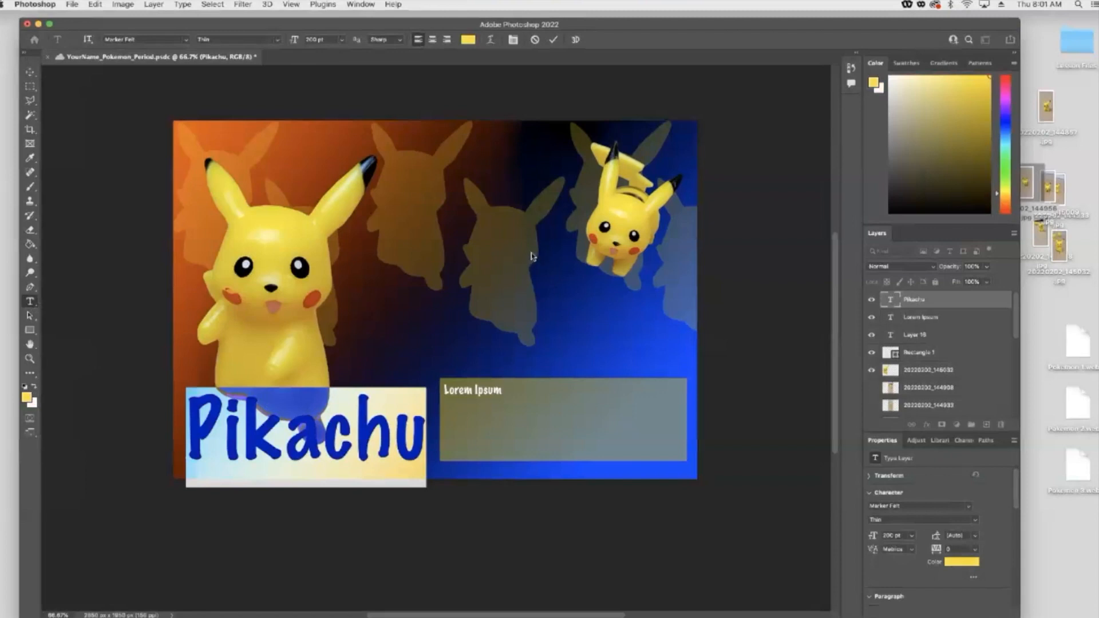
pyautogui.moveTo(528, 346); pyautogui.dragTo(528, 351)
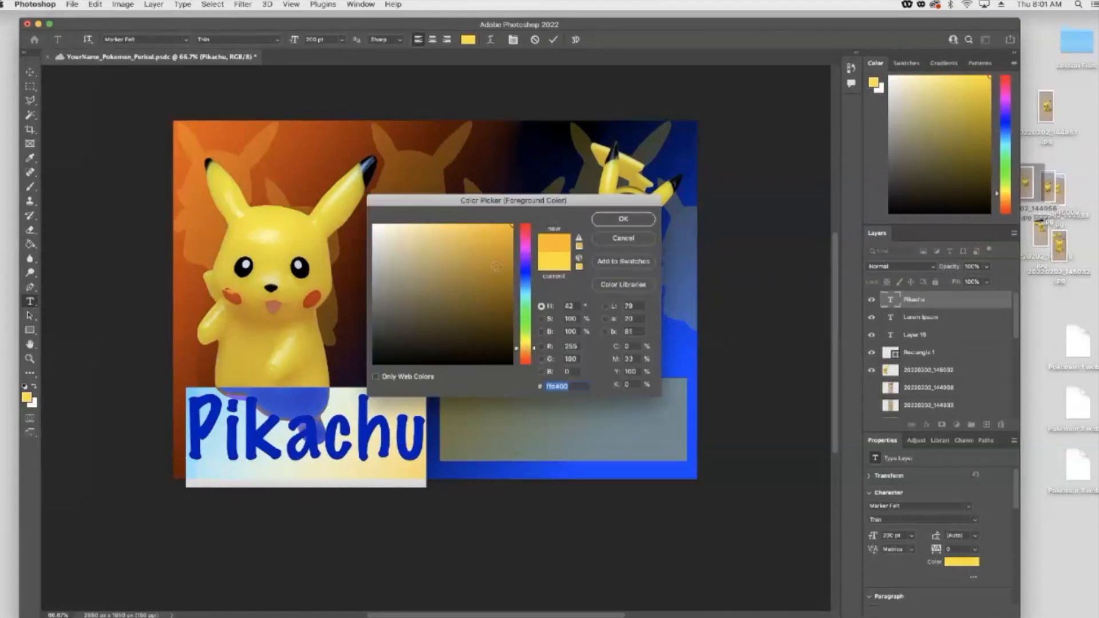
pyautogui.click(613, 220)
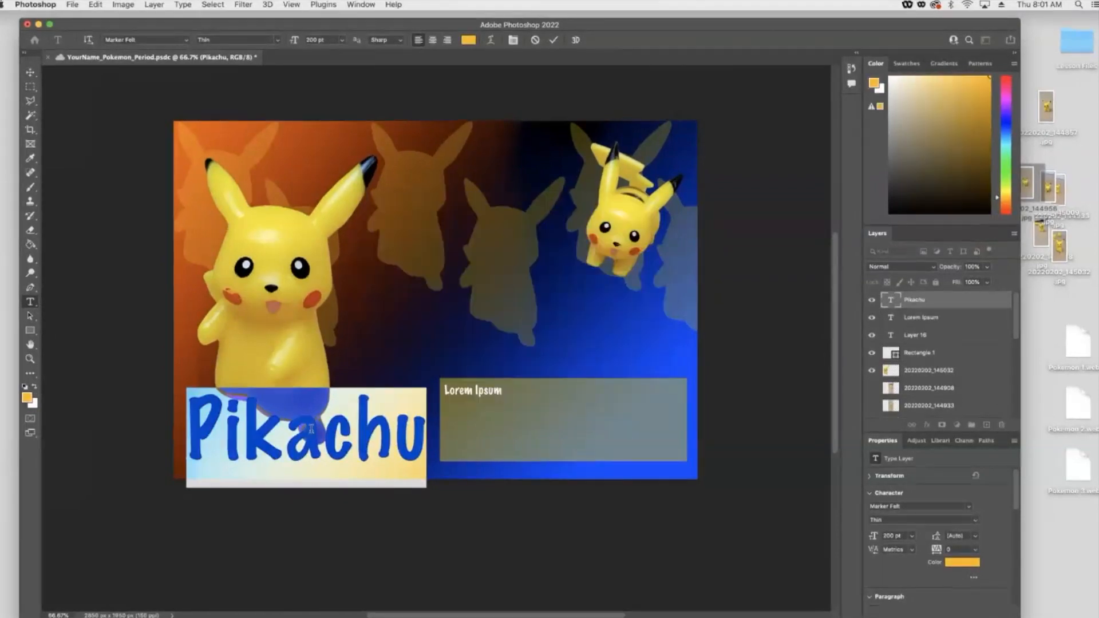
pyautogui.click(323, 431)
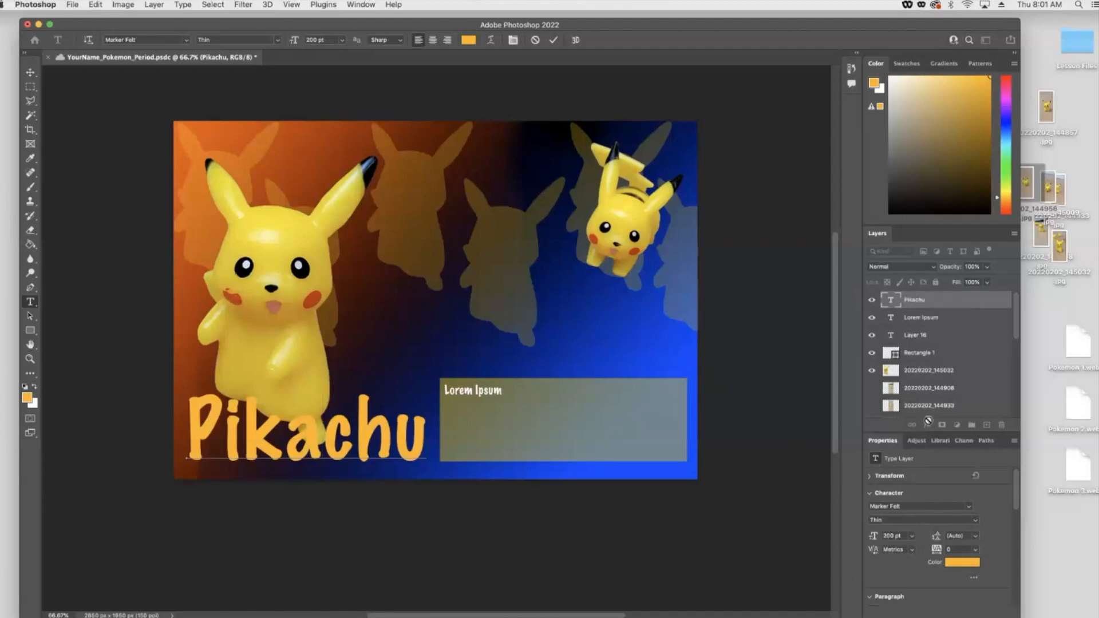
# - Add a black Stroke layer style positioned Outside to the Pikachu title
pyautogui.click(945, 302)
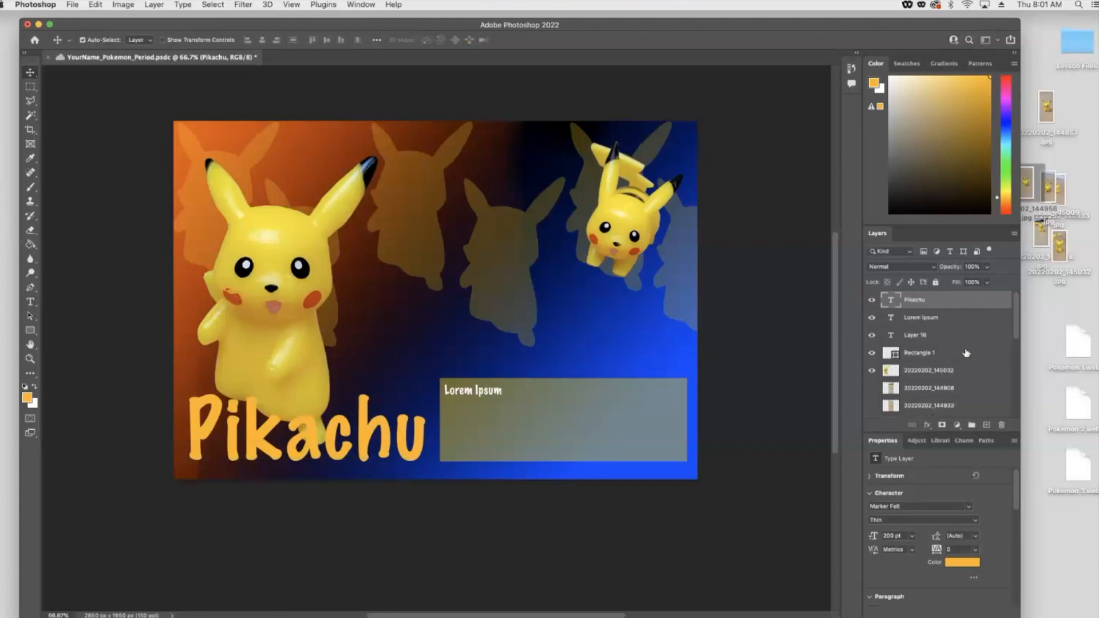
pyautogui.click(926, 425)
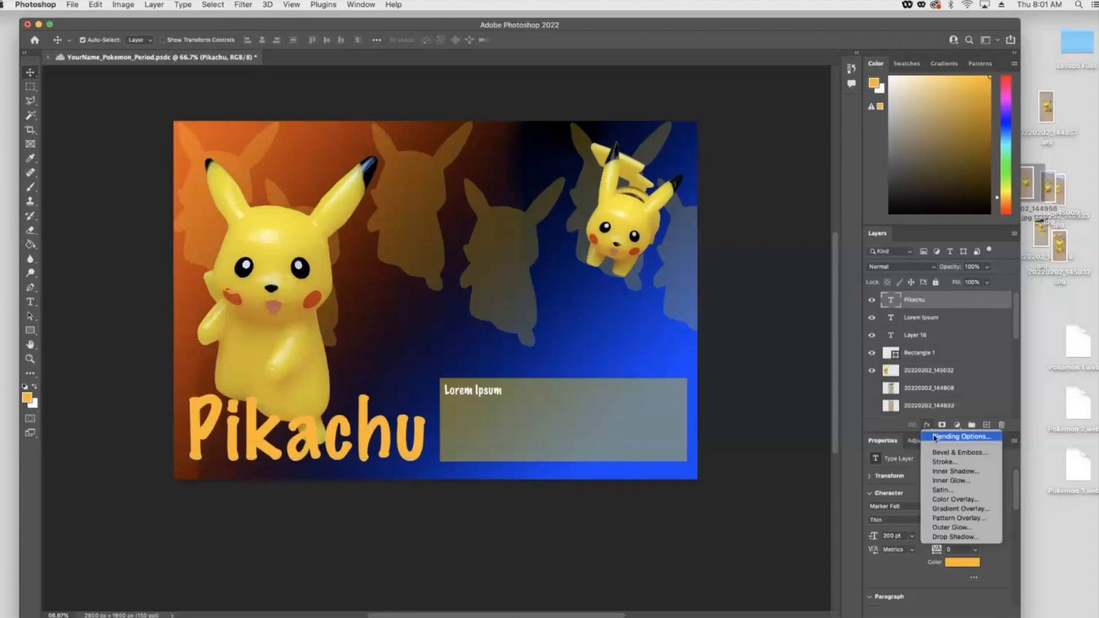
pyautogui.click(934, 436)
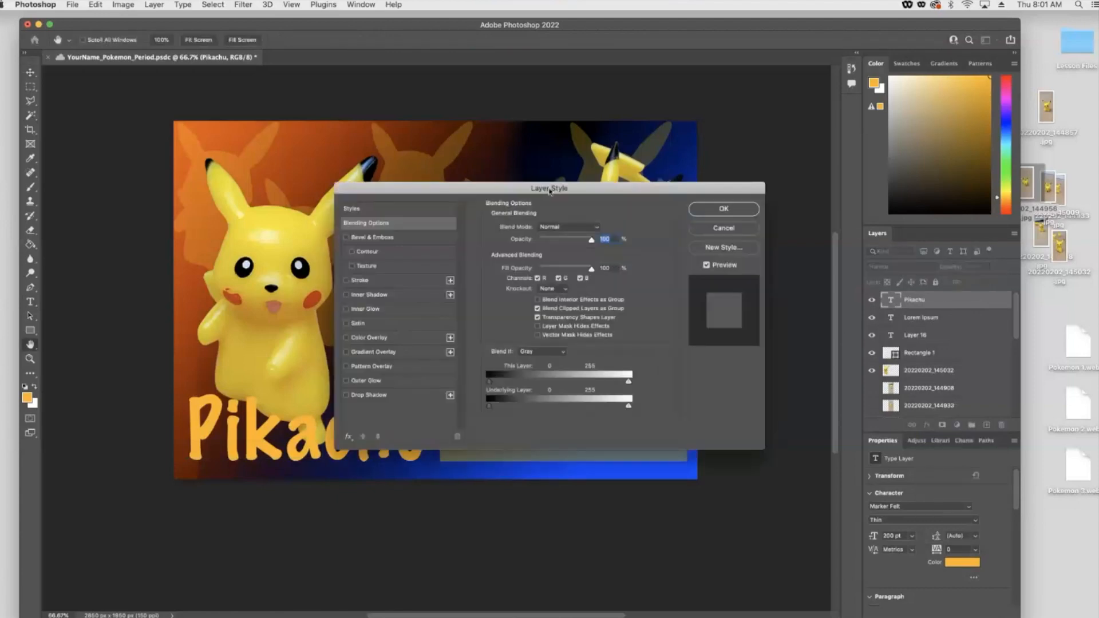
pyautogui.moveTo(550, 190); pyautogui.dragTo(556, 133)
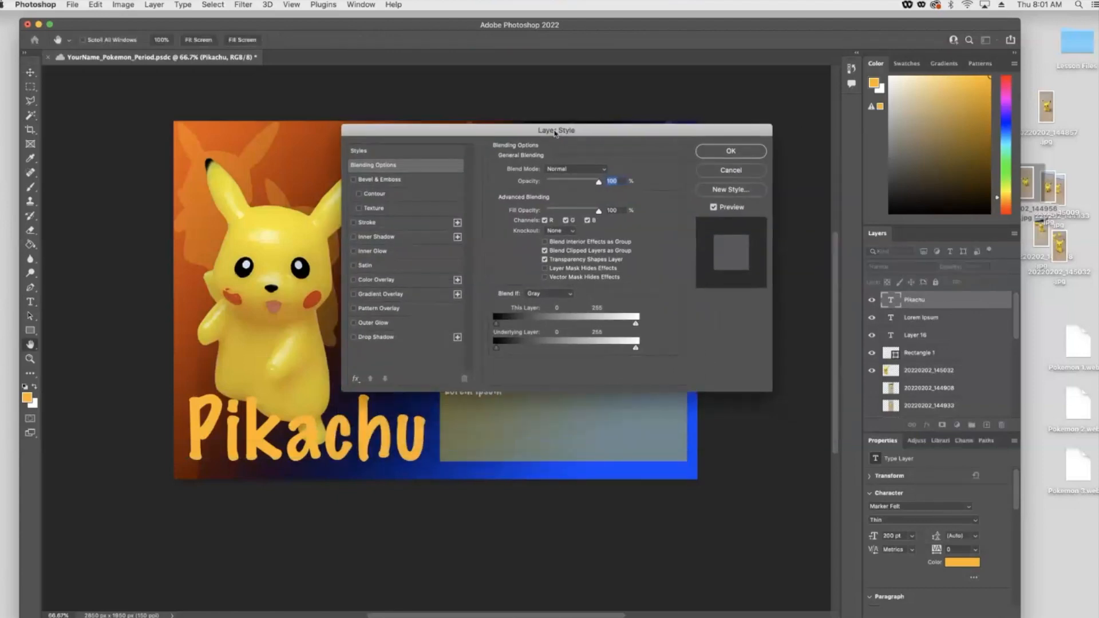
pyautogui.click(353, 223)
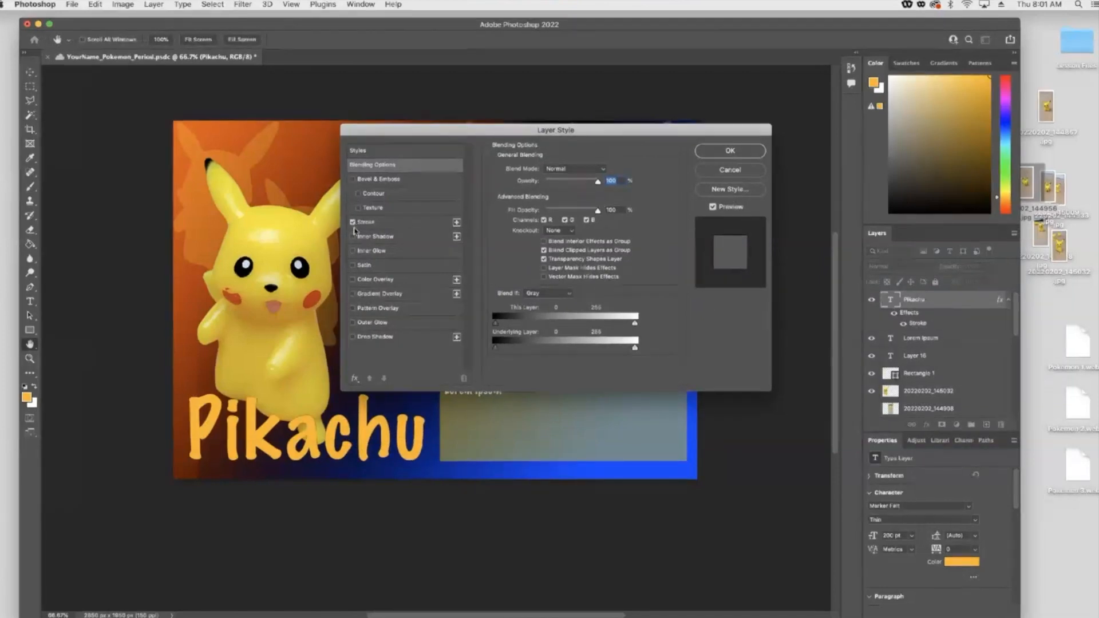
pyautogui.click(416, 224)
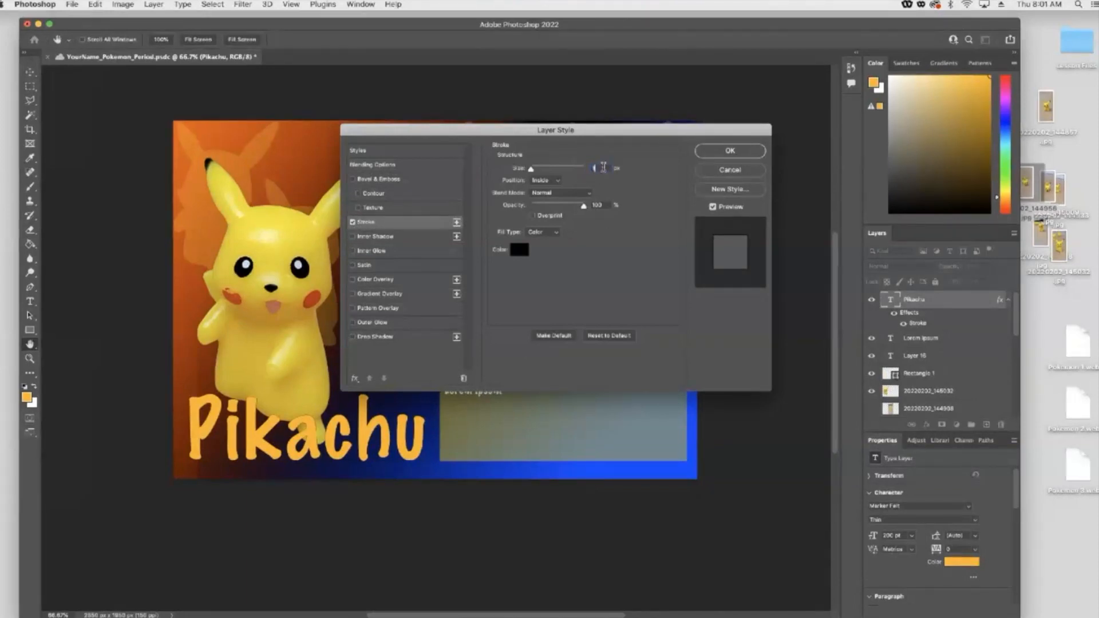
pyautogui.moveTo(531, 170); pyautogui.dragTo(537, 172)
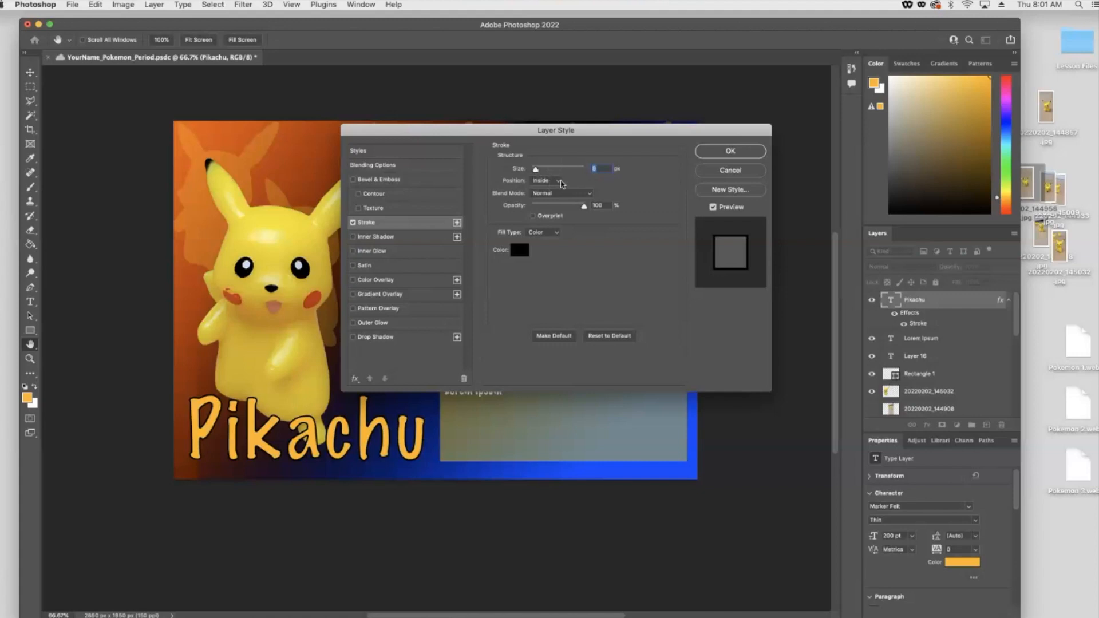
pyautogui.click(559, 183)
pyautogui.click(543, 171)
pyautogui.moveTo(539, 174); pyautogui.dragTo(541, 172)
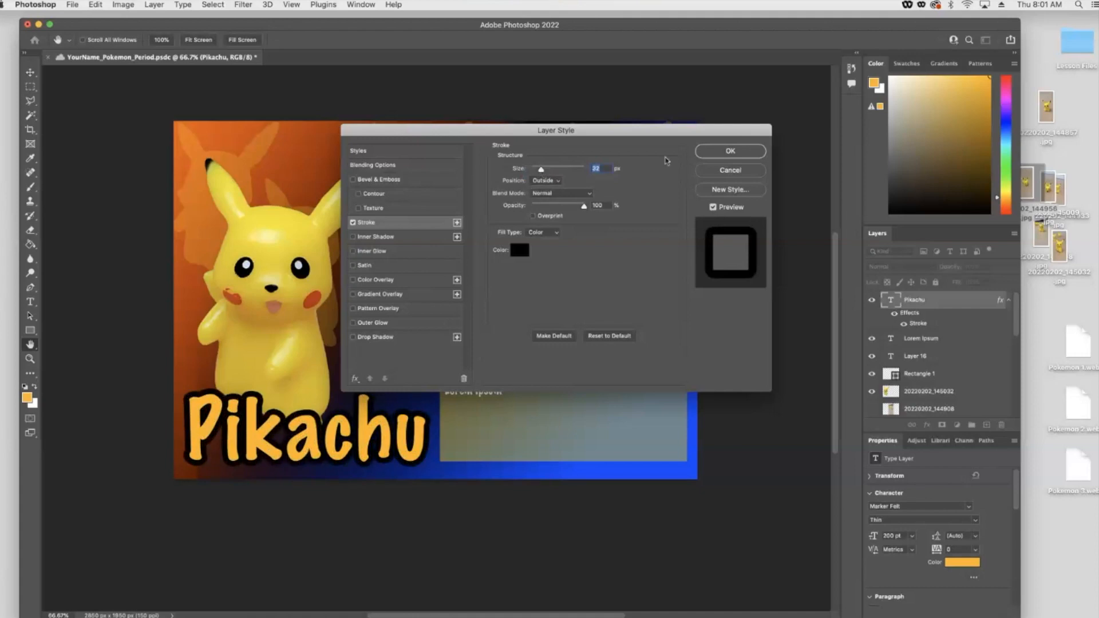
pyautogui.click(730, 152)
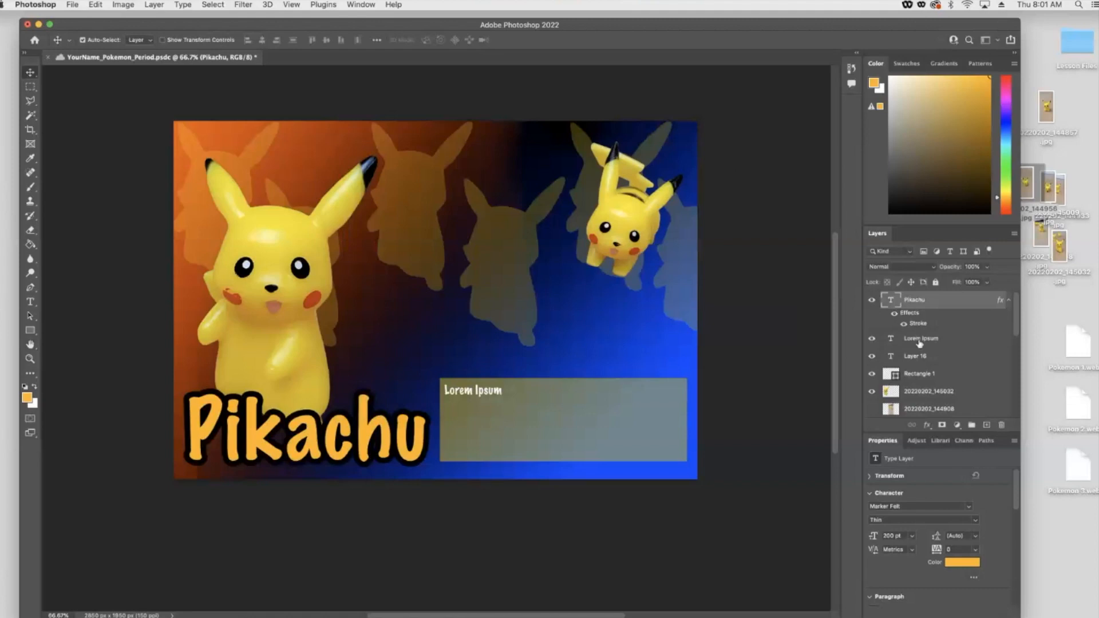
# - Save the file and add the same black outside stroke to the large Pikachu photo
pyautogui.press('cmd+s')
pyautogui.click(917, 393)
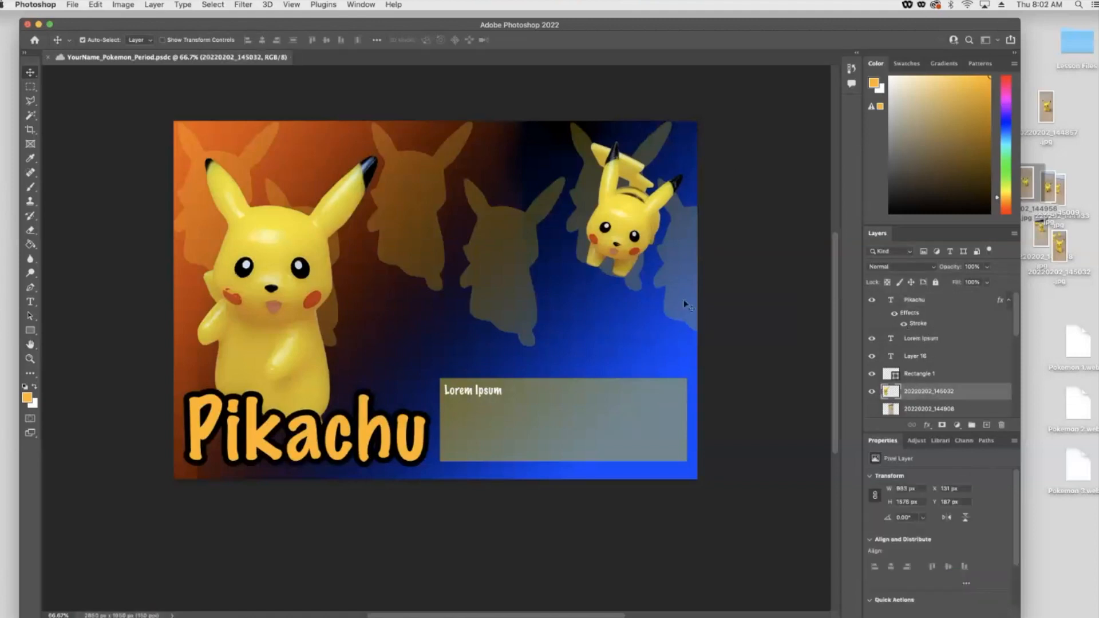
pyautogui.click(926, 424)
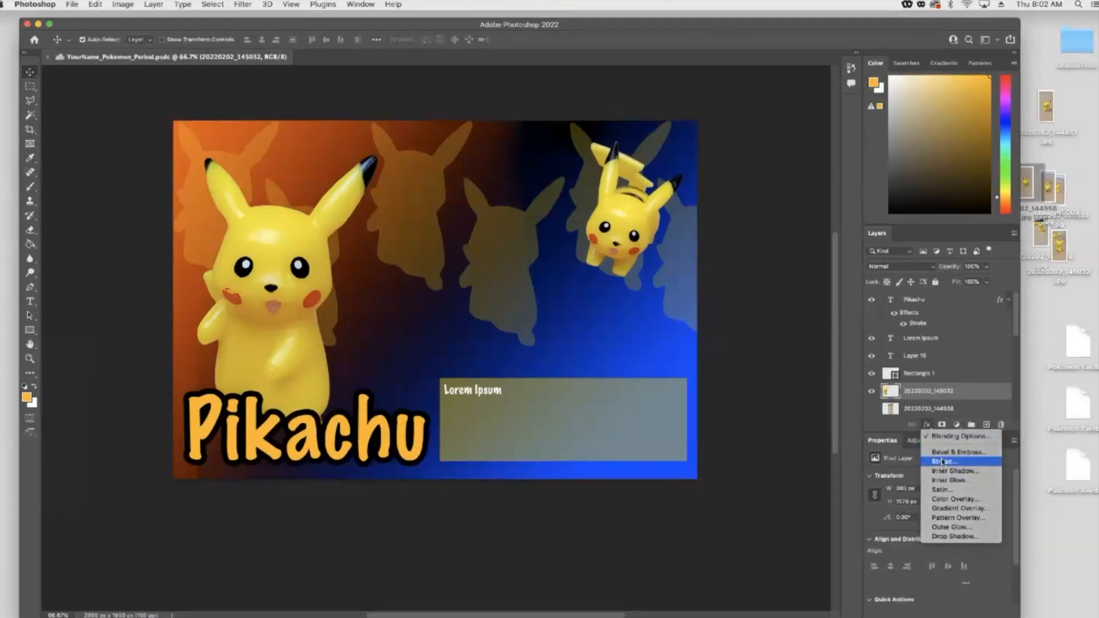
pyautogui.click(943, 461)
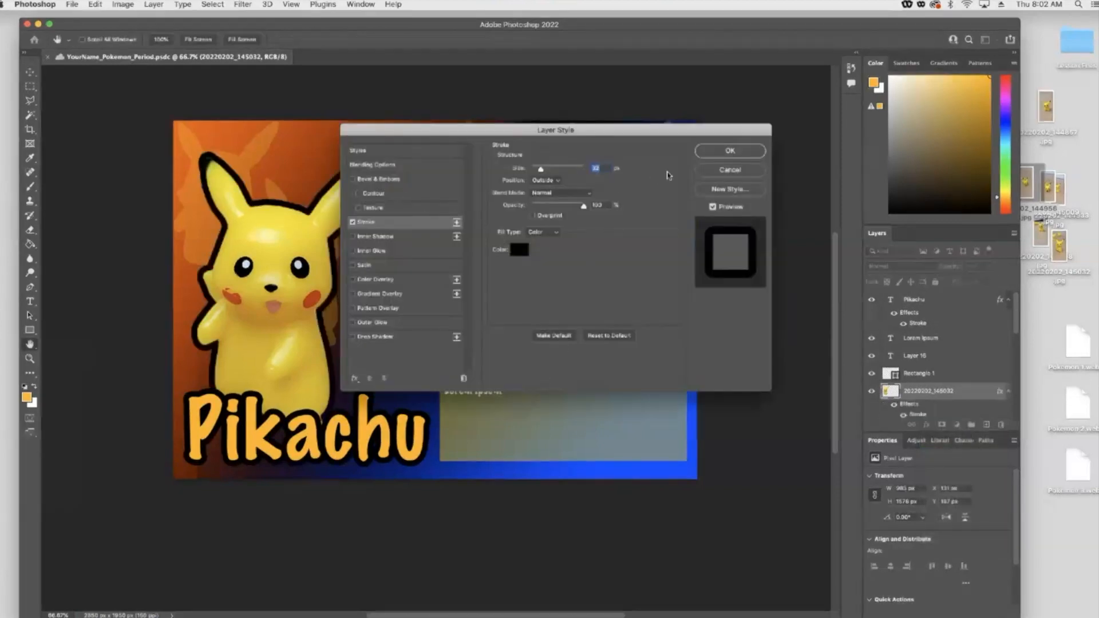
pyautogui.click(730, 150)
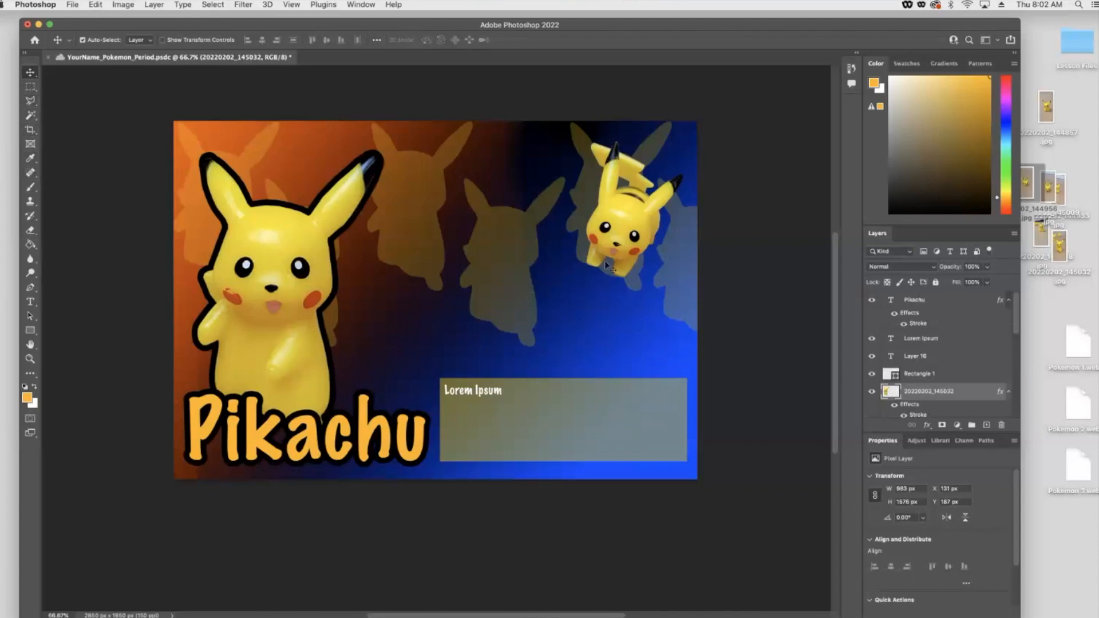
# - Move the small Pikachu photo down onto the rectangle's upper-right edge and raise its layer above the rectangle
pyautogui.click(618, 242)
pyautogui.moveTo(619, 243); pyautogui.dragTo(624, 352)
pyautogui.moveTo(927, 403); pyautogui.dragTo(923, 318)
pyautogui.moveTo(636, 349); pyautogui.dragTo(634, 353)
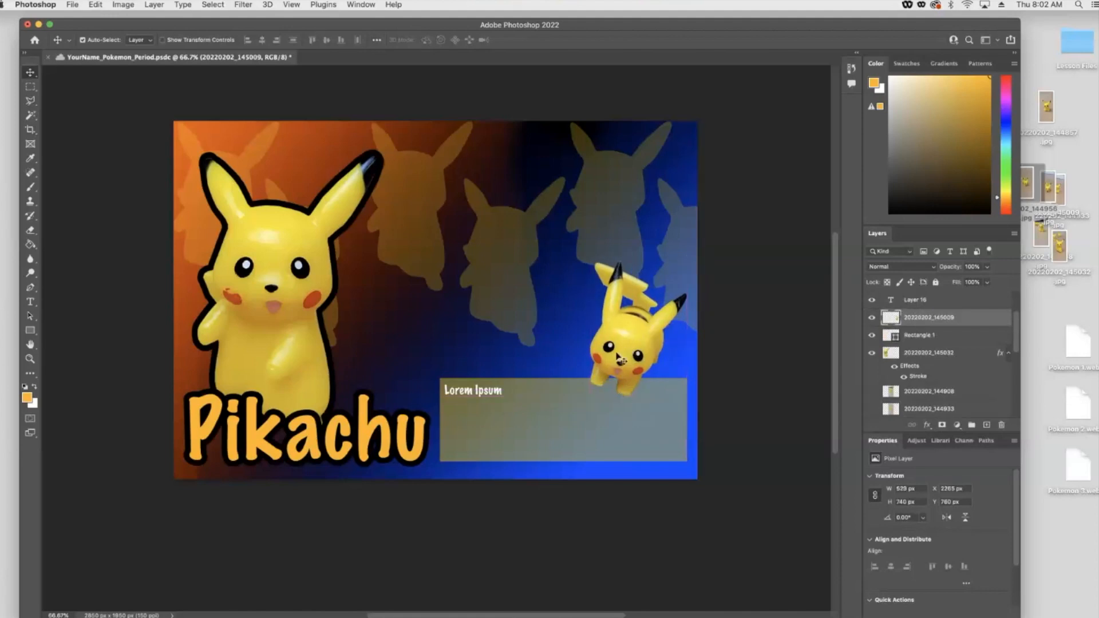
# - Add a black outside stroke to the small Pikachu photo
pyautogui.click(927, 426)
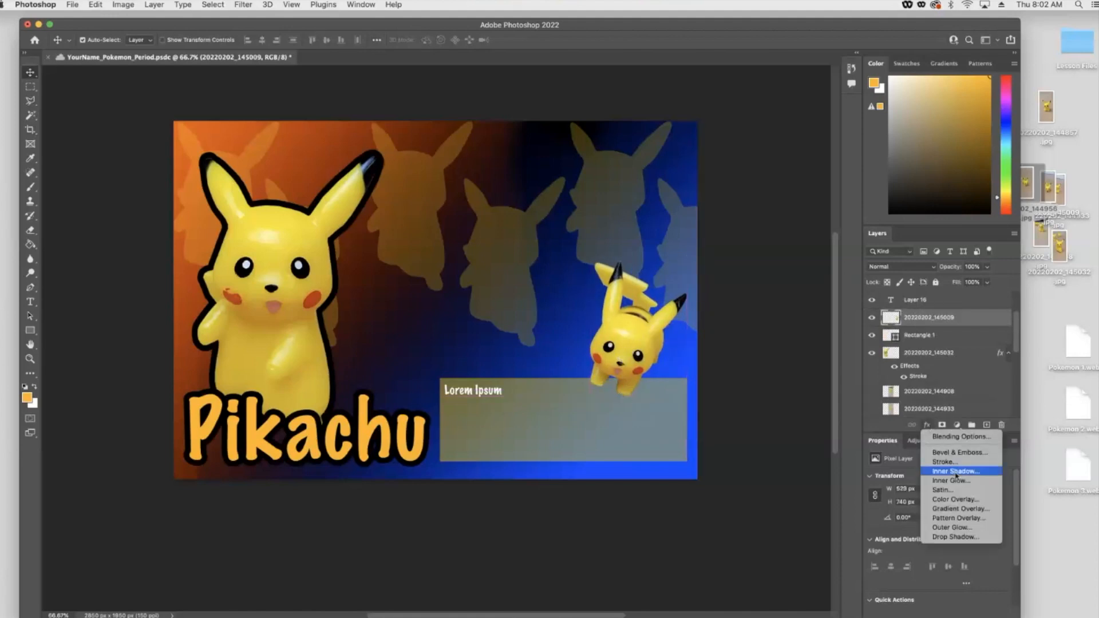
pyautogui.click(949, 463)
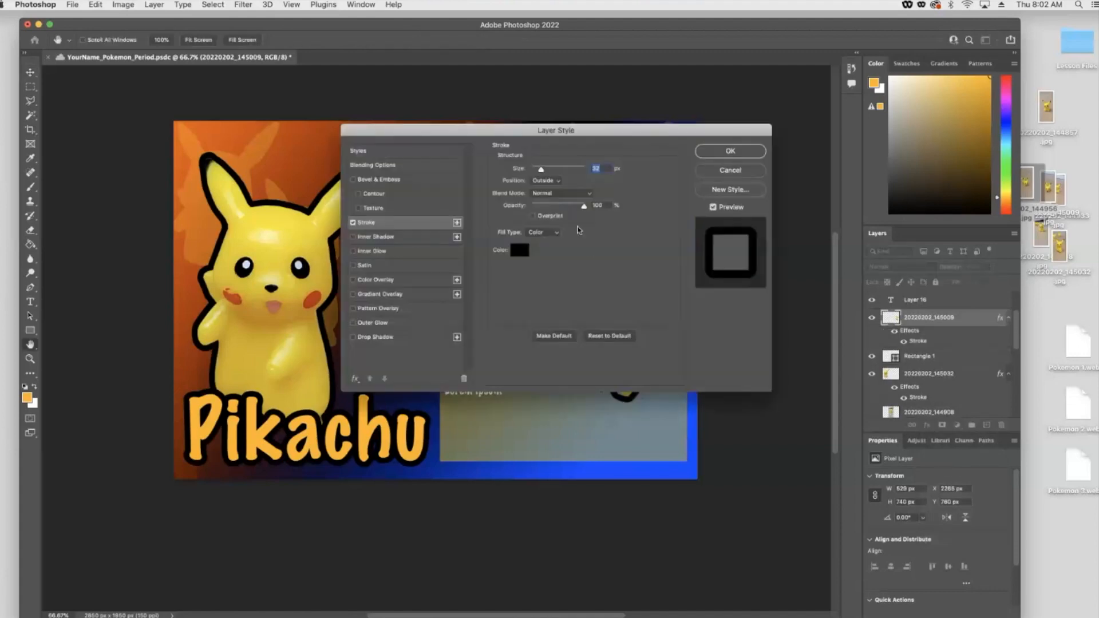
pyautogui.moveTo(505, 135); pyautogui.dragTo(200, 248)
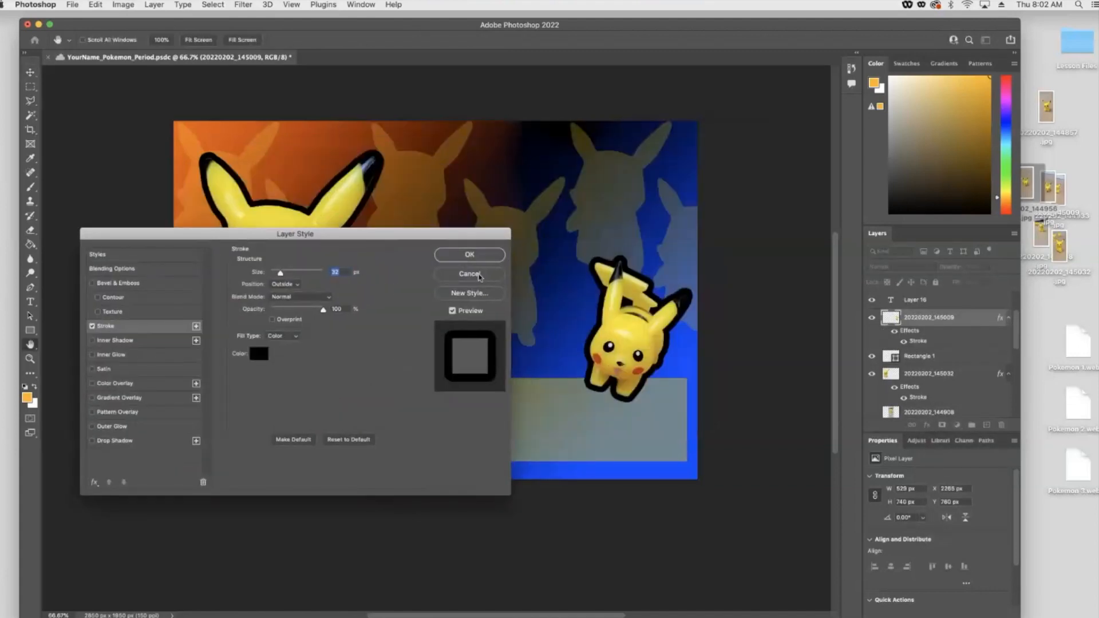
pyautogui.click(470, 255)
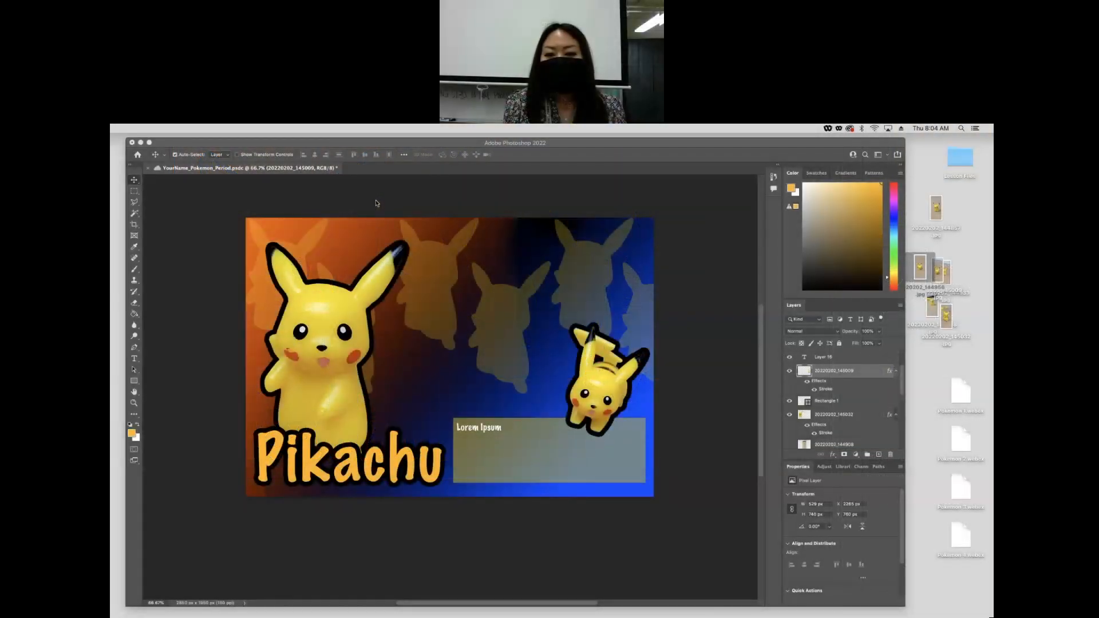
# - Select the Pikachu silhouette layers on the canvas one by one to inspect them
pyautogui.click(376, 251)
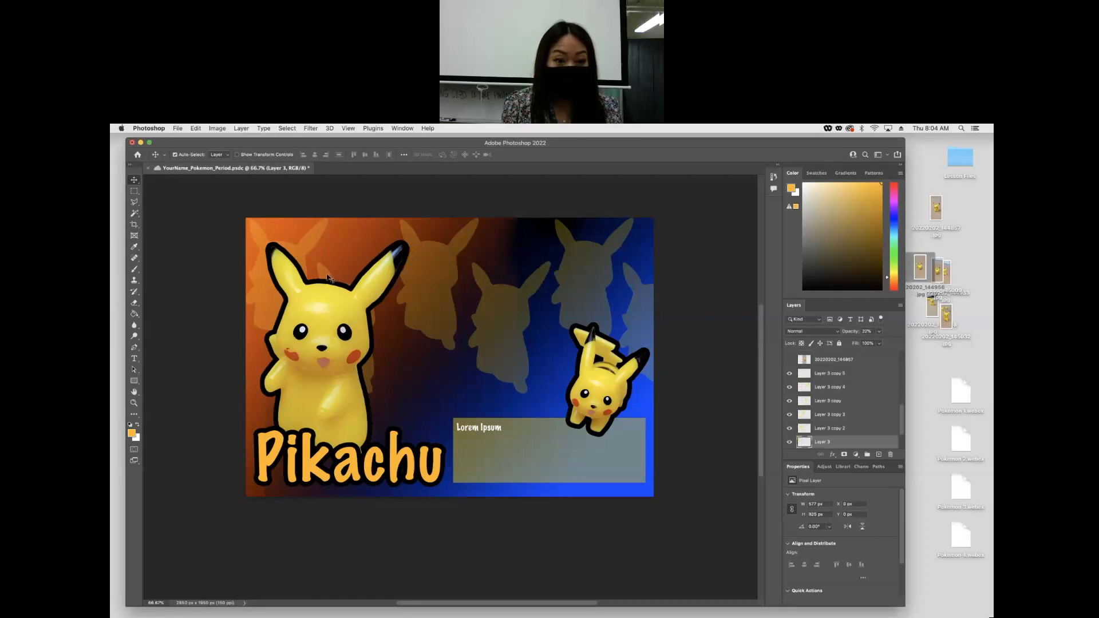
pyautogui.keyDown('shift'); pyautogui.click(309, 264); pyautogui.keyUp('shift')
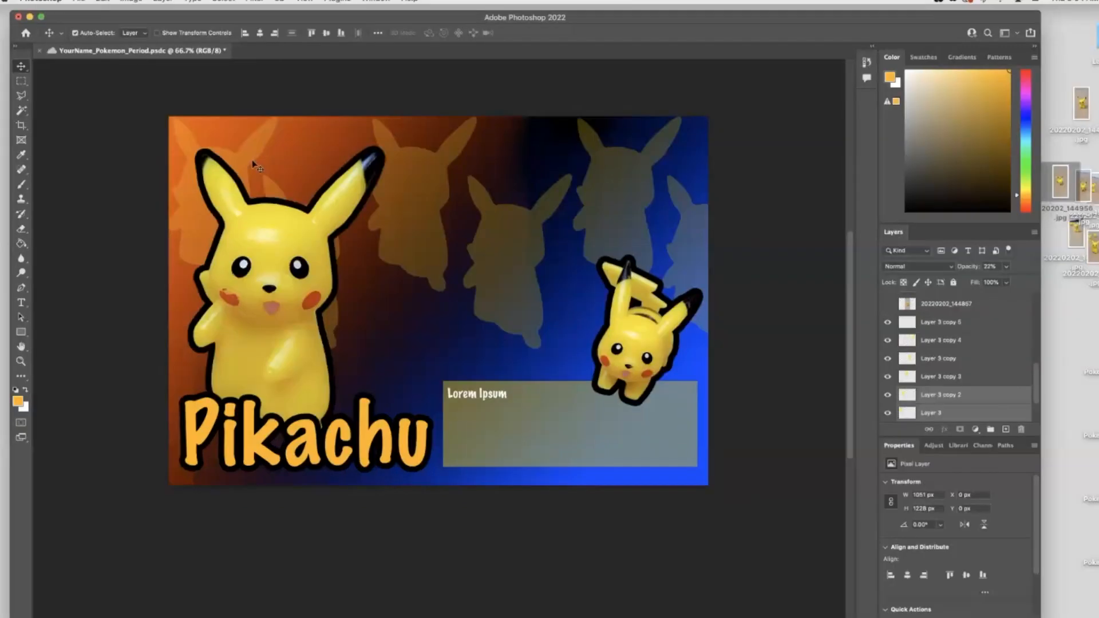
pyautogui.keyDown('shift'); pyautogui.click(466, 299); pyautogui.keyUp('shift')
pyautogui.keyDown('shift'); pyautogui.click(492, 246); pyautogui.keyUp('shift')
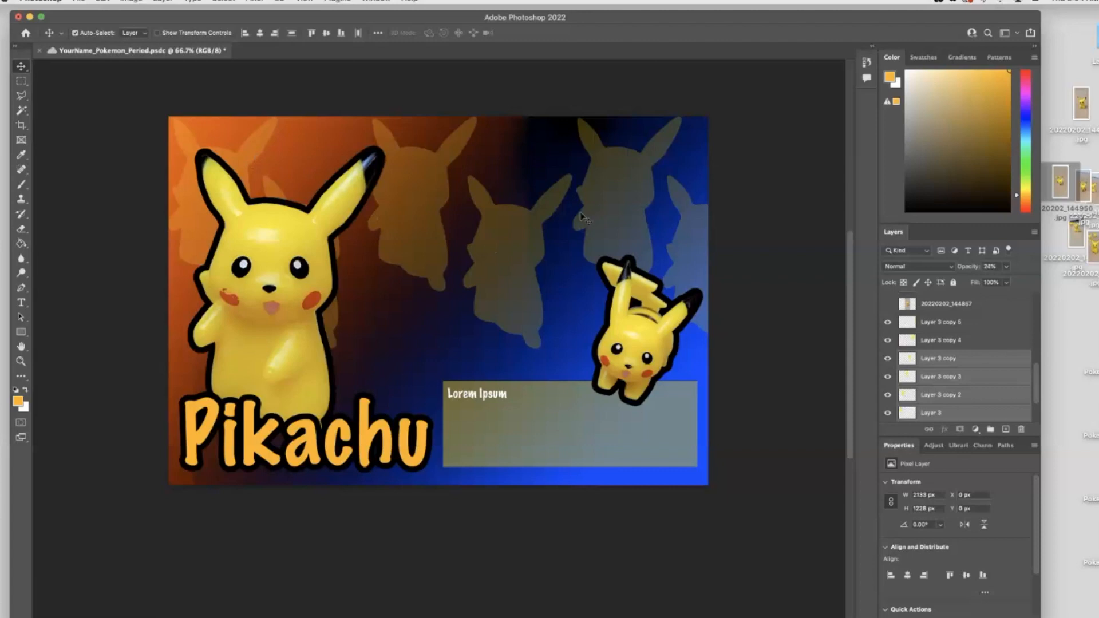
# - Nudge the upper-right silhouette slightly right and reposition the silhouette behind the large Pikachu
pyautogui.keyDown('shift'); pyautogui.click(617, 205); pyautogui.keyUp('shift')
pyautogui.keyDown('shift'); pyautogui.click(691, 238); pyautogui.keyUp('shift')
pyautogui.moveTo(689, 241); pyautogui.dragTo(714, 242)
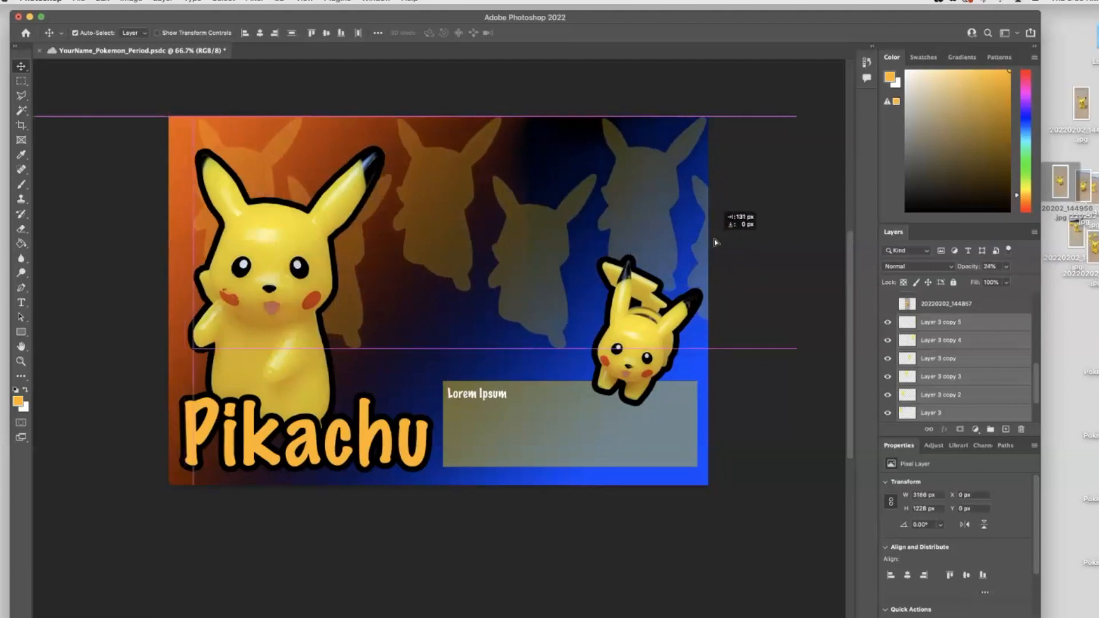
pyautogui.moveTo(715, 242); pyautogui.dragTo(715, 242)
pyautogui.click(382, 79)
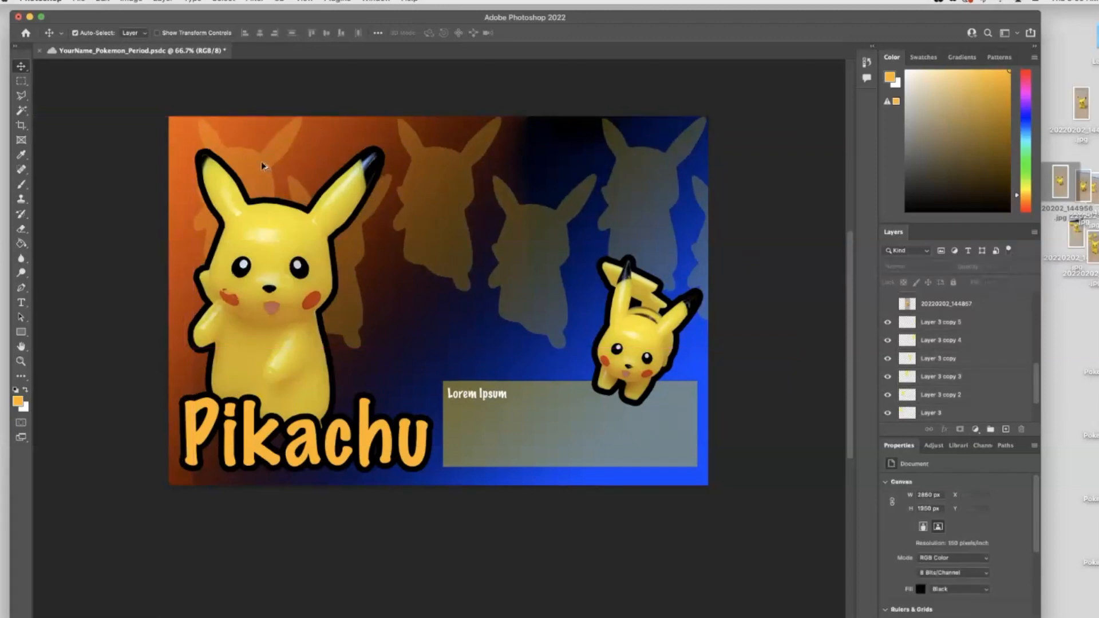
pyautogui.moveTo(261, 166); pyautogui.dragTo(152, 227)
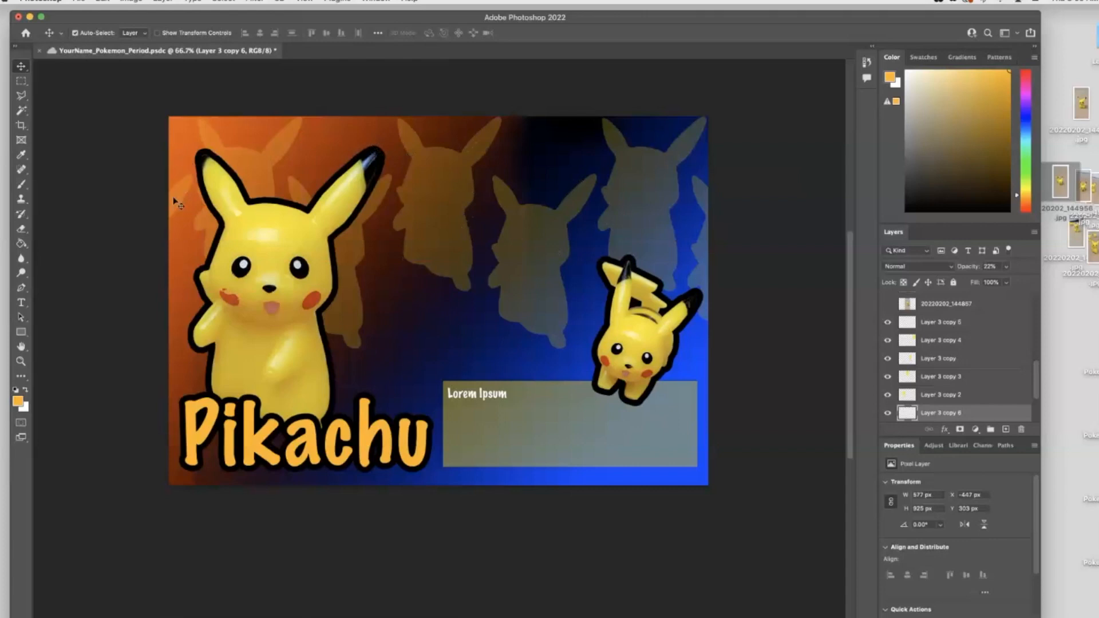
# - Select all the Pikachu silhouette layers, link them together, and shift the linked group slightly right
pyautogui.keyDown('shift'); pyautogui.click(258, 177); pyautogui.keyUp('shift')
pyautogui.keyDown('shift'); pyautogui.click(346, 238); pyautogui.keyUp('shift')
pyautogui.keyDown('shift'); pyautogui.click(411, 228); pyautogui.keyUp('shift')
pyautogui.keyDown('shift'); pyautogui.click(527, 237); pyautogui.keyUp('shift')
pyautogui.keyDown('shift'); pyautogui.click(645, 194); pyautogui.keyUp('shift')
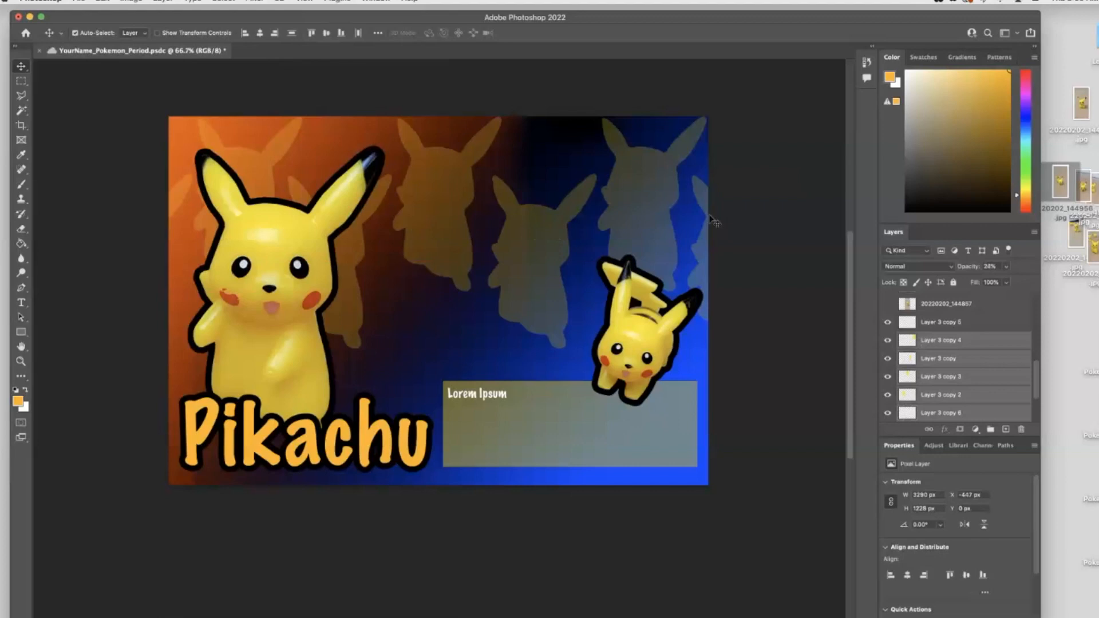
pyautogui.keyDown('shift'); pyautogui.click(702, 197); pyautogui.keyUp('shift')
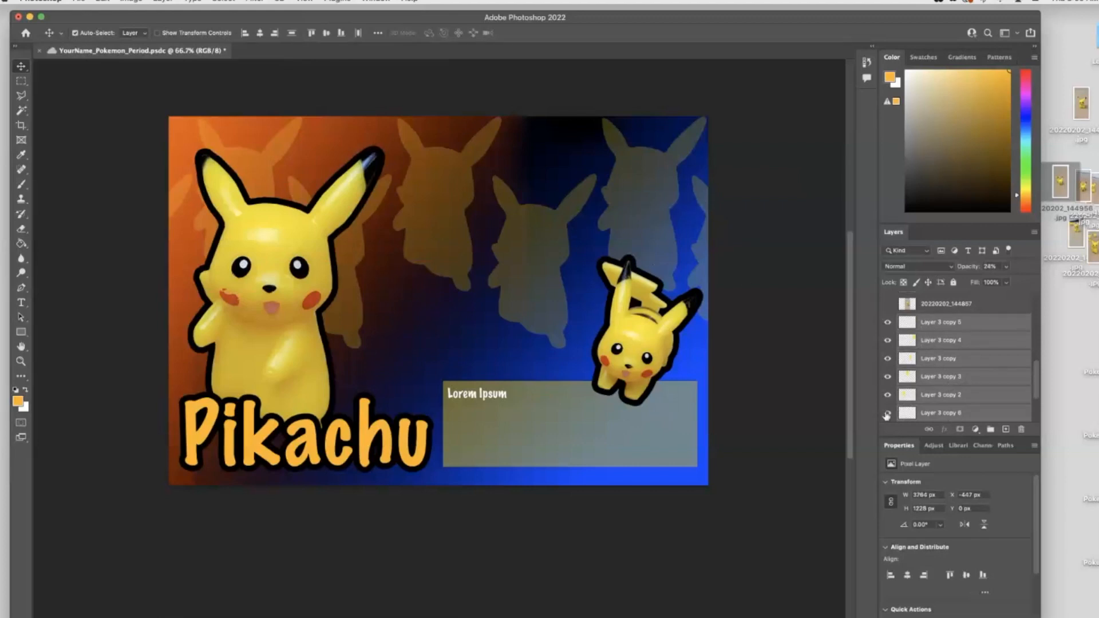
pyautogui.click(928, 429)
pyautogui.click(558, 247)
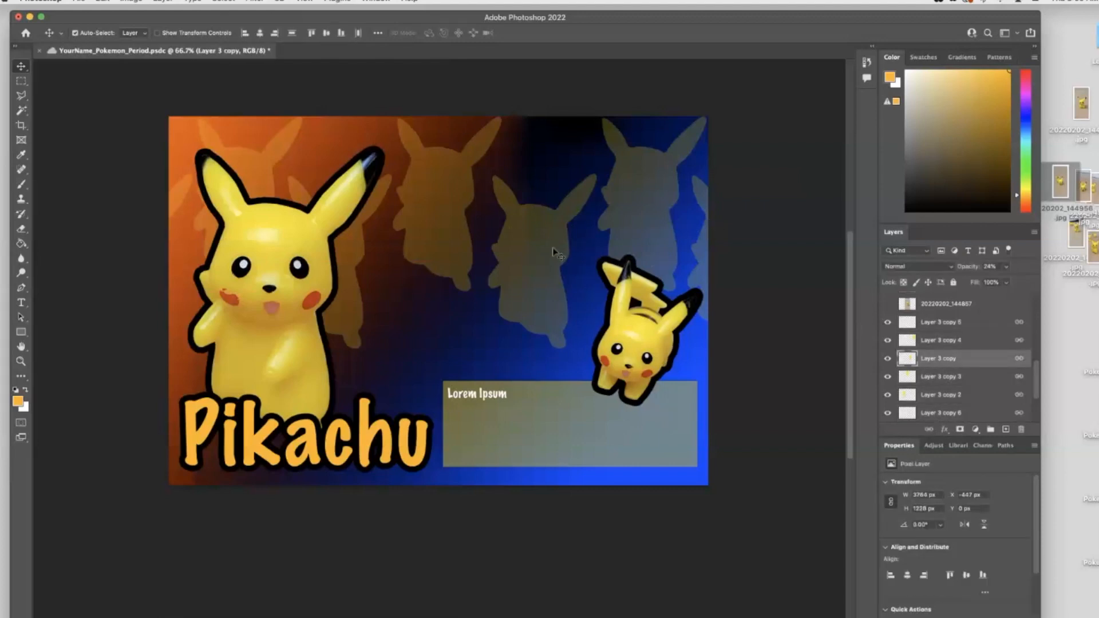
pyautogui.moveTo(548, 248); pyautogui.dragTo(557, 248)
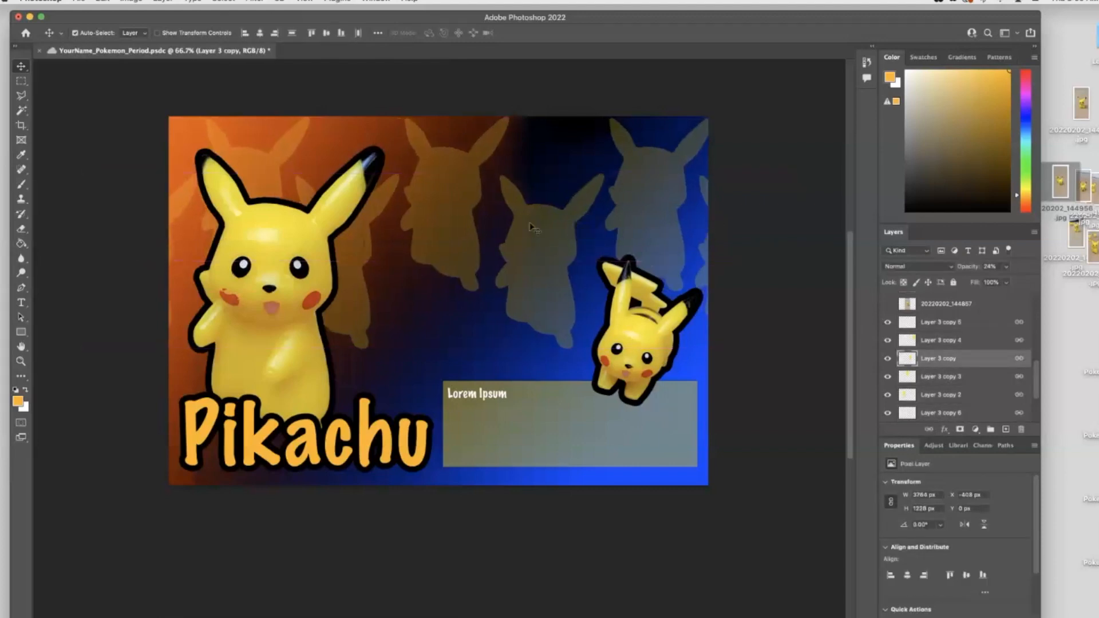
# - Zoom in on the silhouettes and toggle the gradient and background layers' visibility to inspect how they blend
pyautogui.click(22, 361)
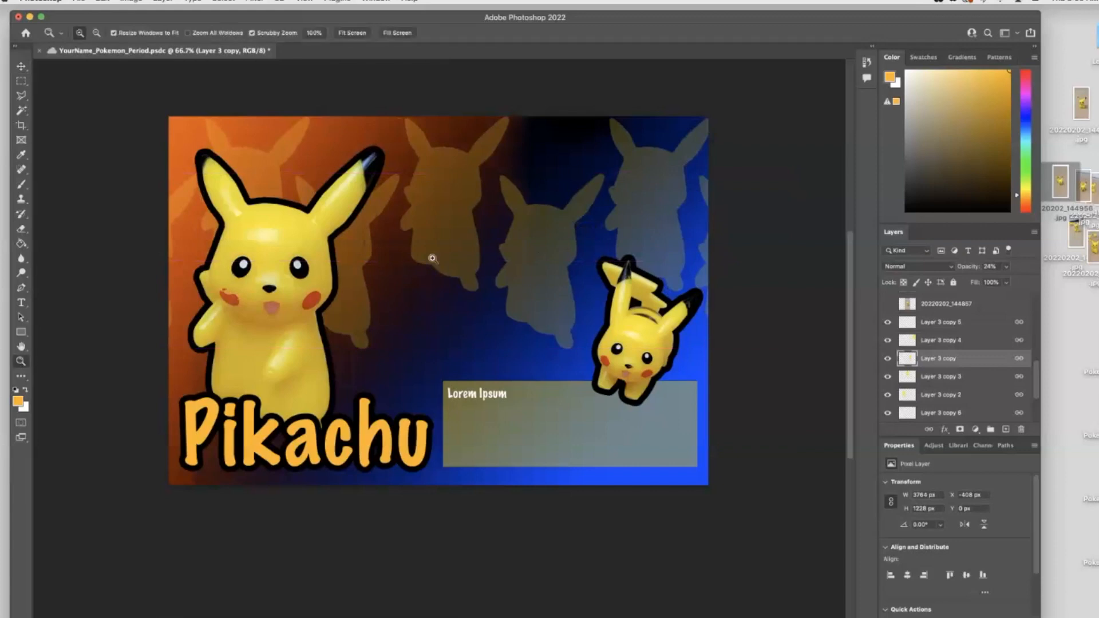
pyautogui.click(524, 233)
pyautogui.click(536, 247)
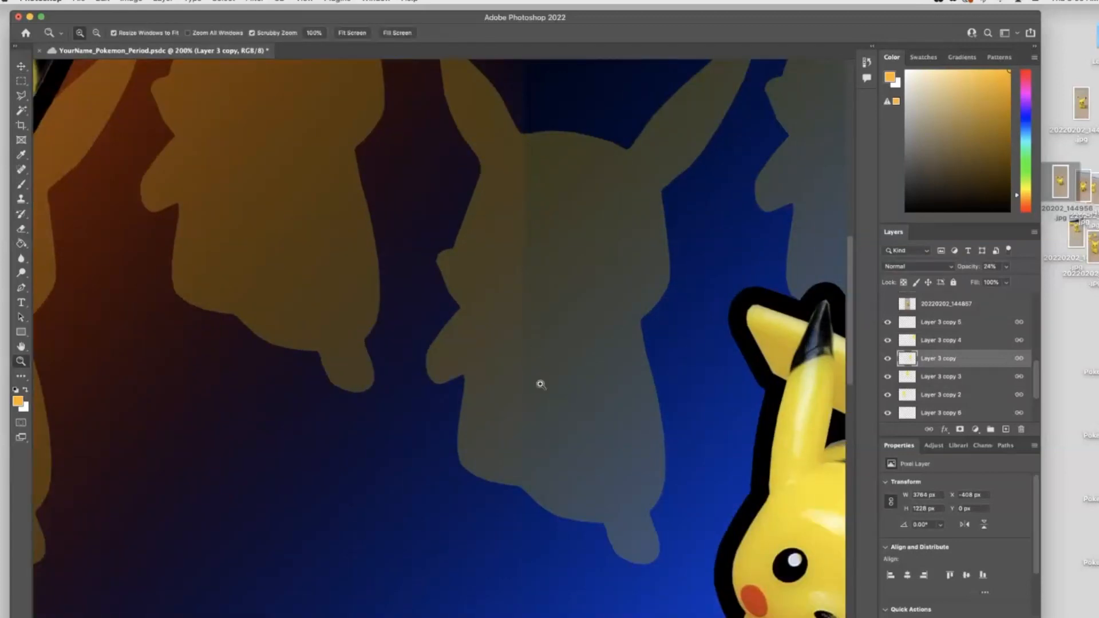
pyautogui.scroll(-4, 948, 400)
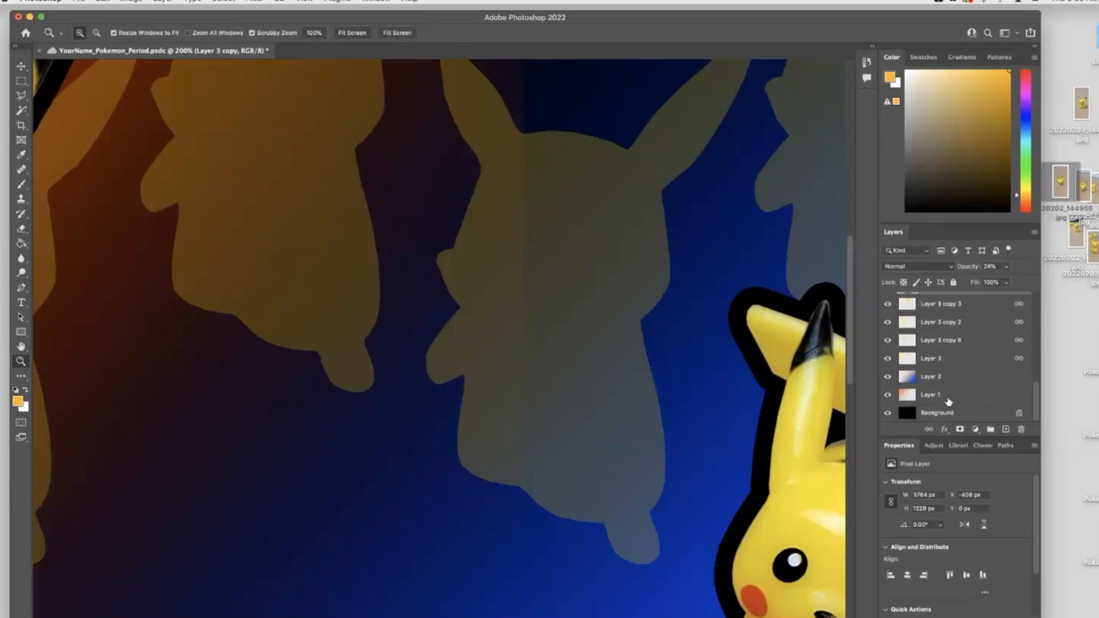
pyautogui.click(887, 377)
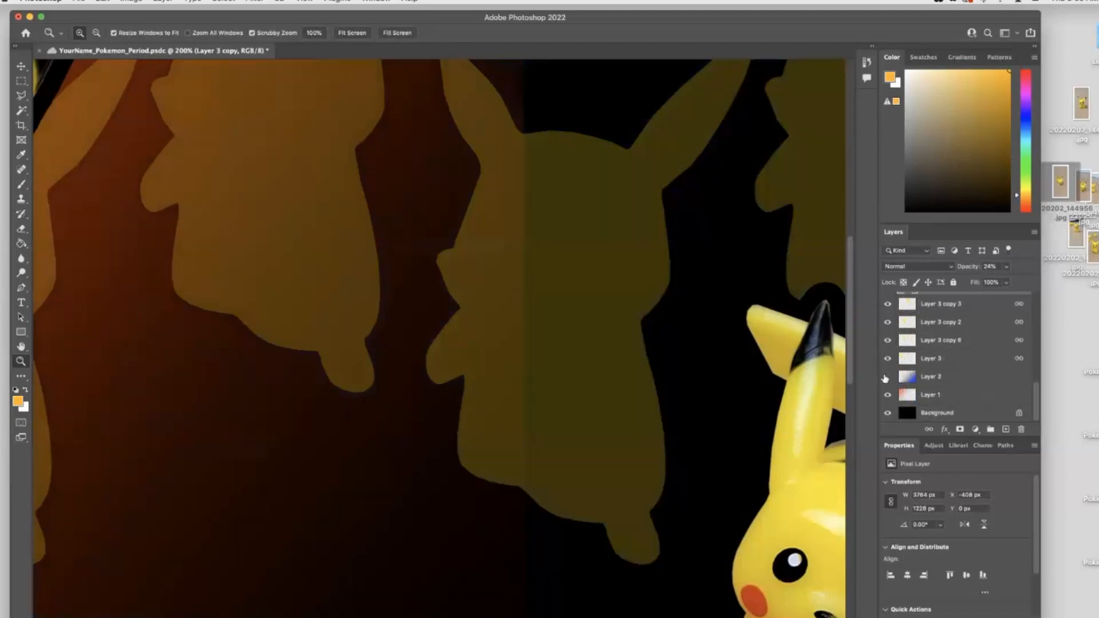
pyautogui.click(888, 395)
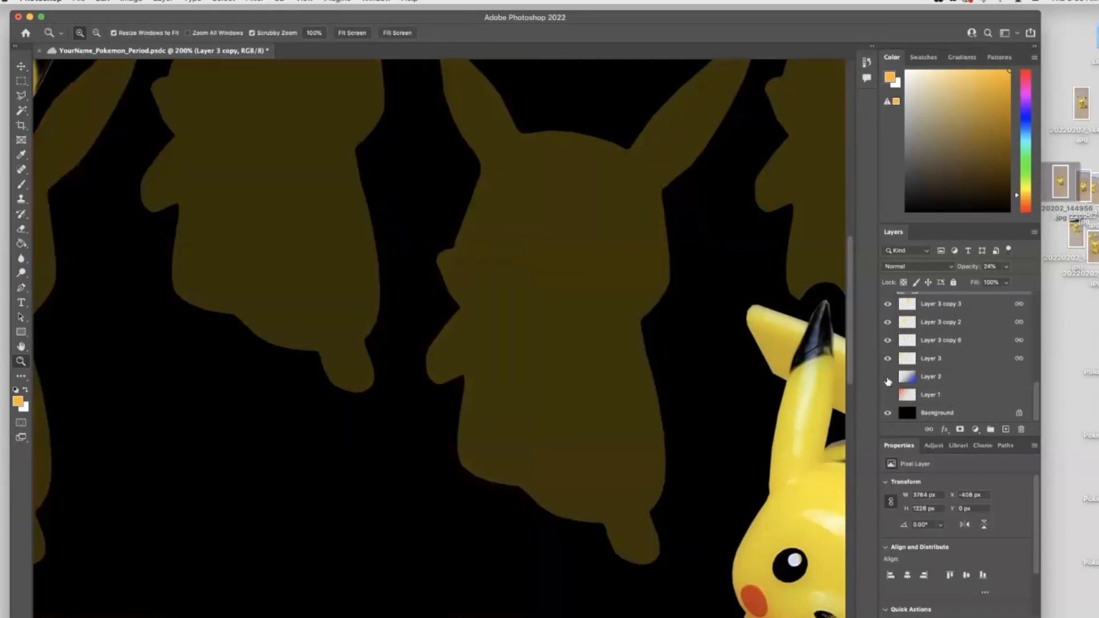
pyautogui.moveTo(888, 381); pyautogui.dragTo(888, 395)
pyautogui.scroll(5, 888, 398)
pyautogui.scroll(-5, 888, 401)
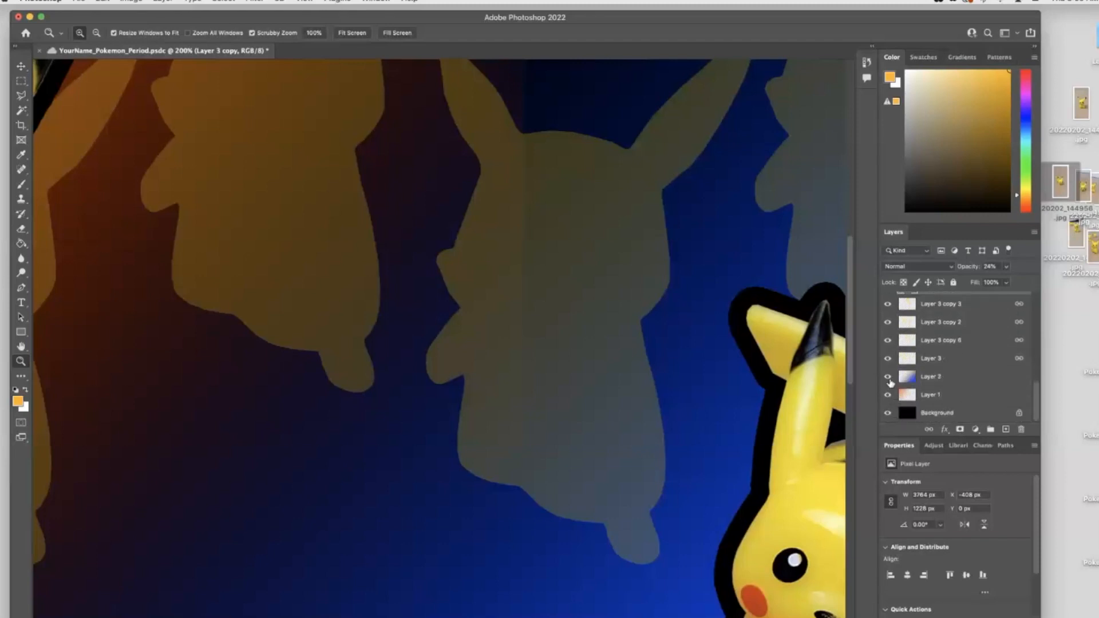
pyautogui.click(889, 379)
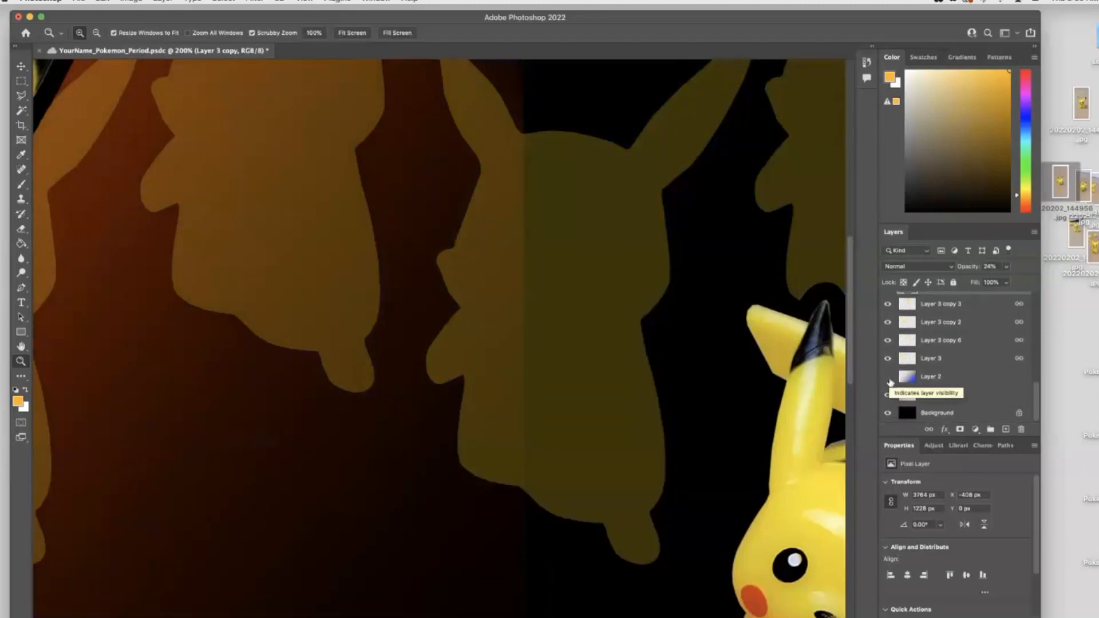
pyautogui.press('super+0')
pyautogui.click(887, 412)
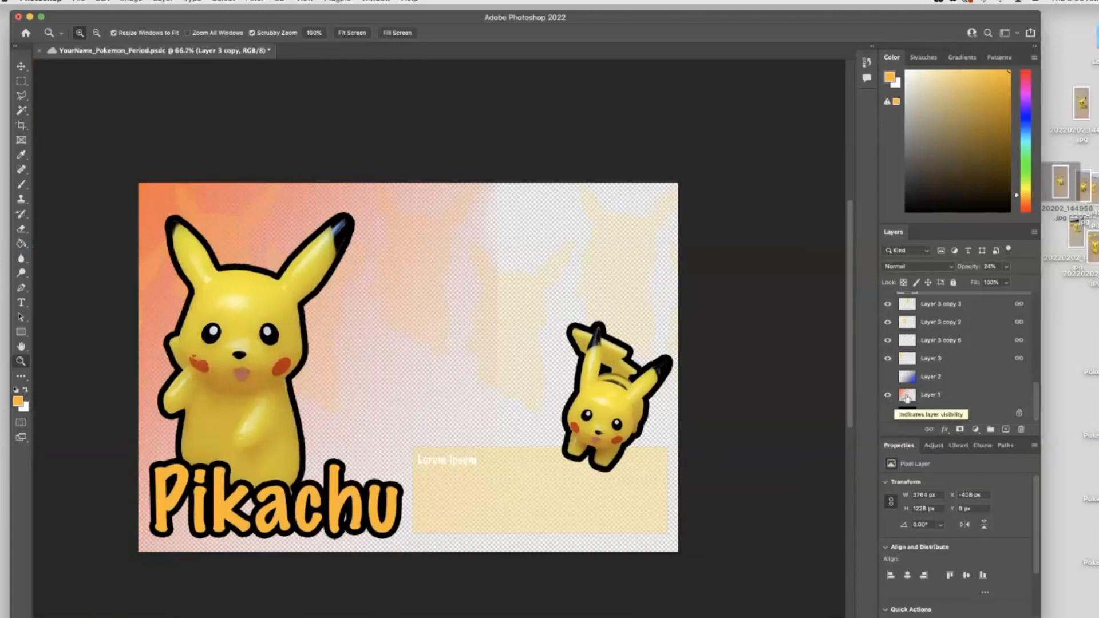
# - Select Layer 1, set the Eraser brush size to 476 px, and show the gradient and background layers again
pyautogui.click(928, 395)
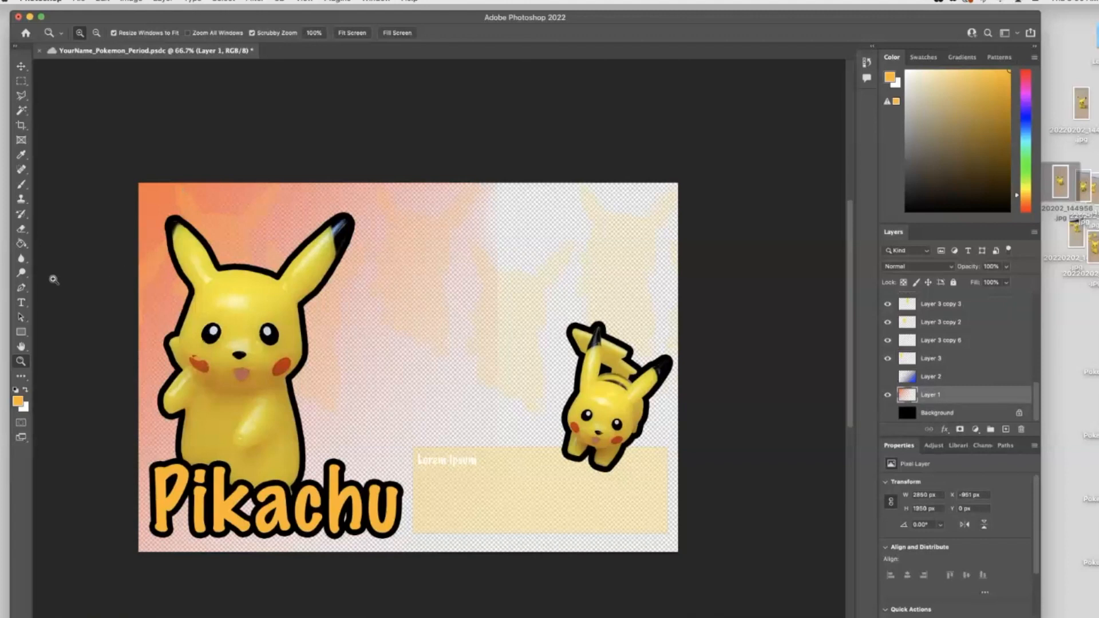
pyautogui.click(21, 229)
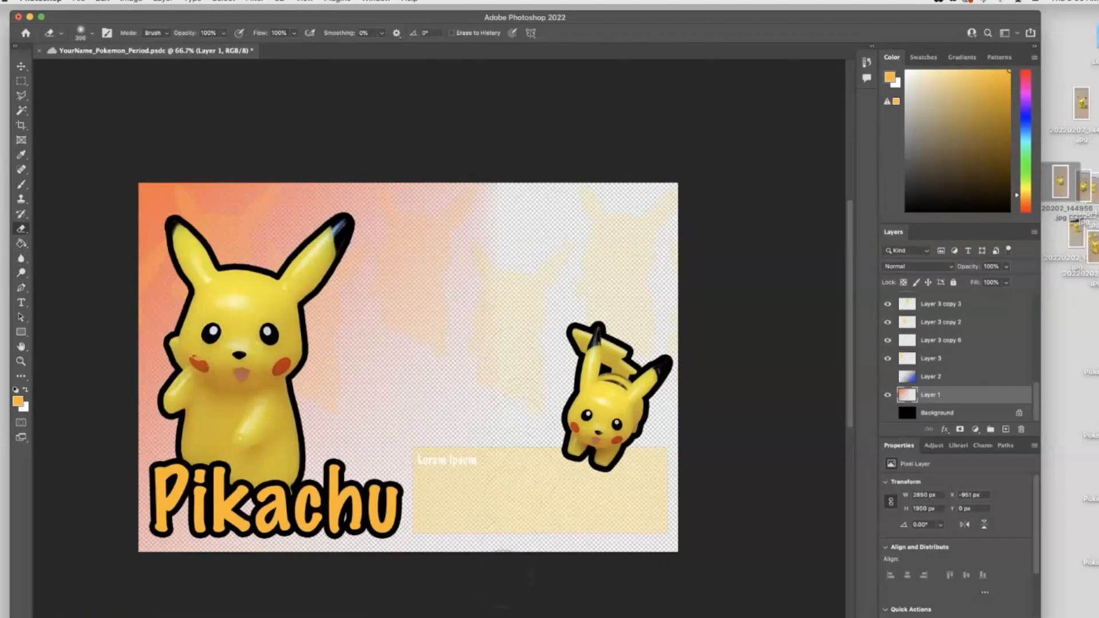
pyautogui.rightClick(540, 225)
pyautogui.moveTo(661, 256); pyautogui.dragTo(663, 256)
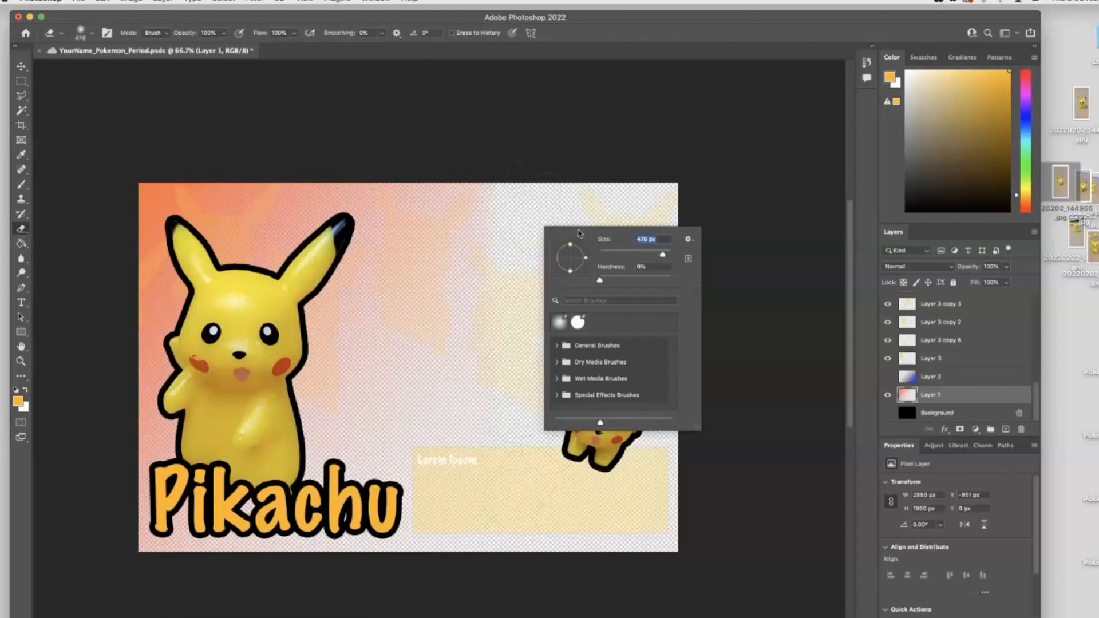
pyautogui.click(506, 230)
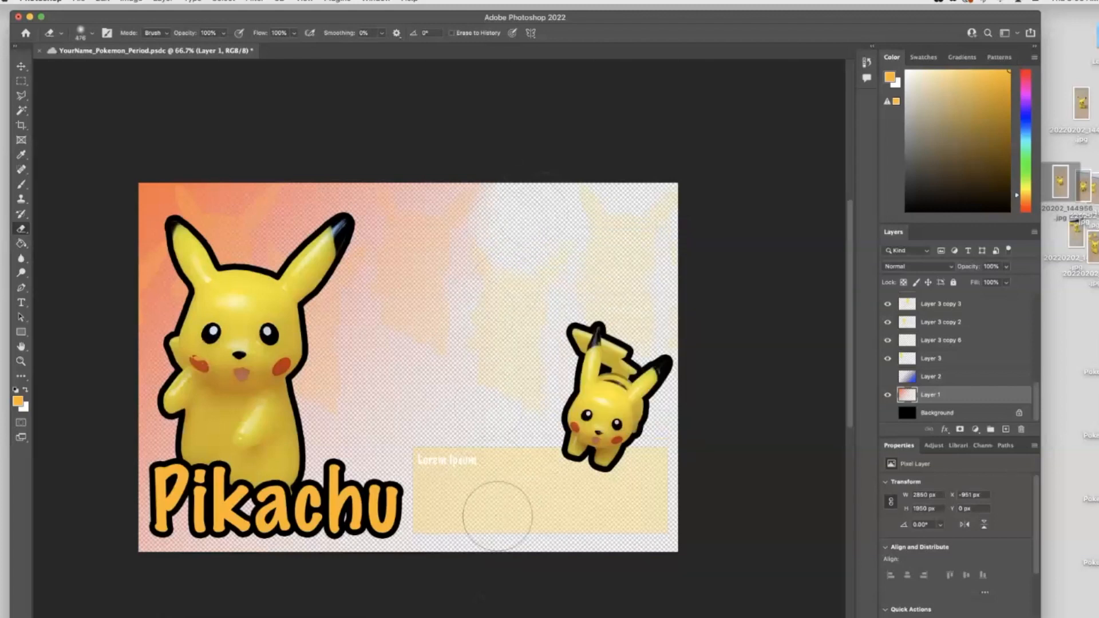
pyautogui.click(887, 377)
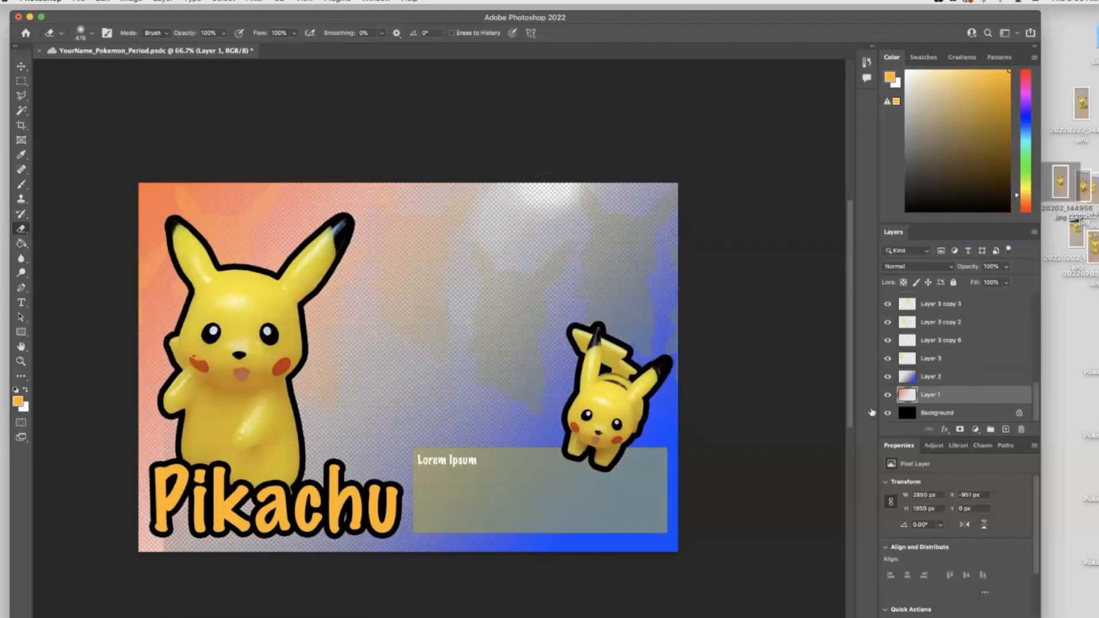
pyautogui.click(887, 412)
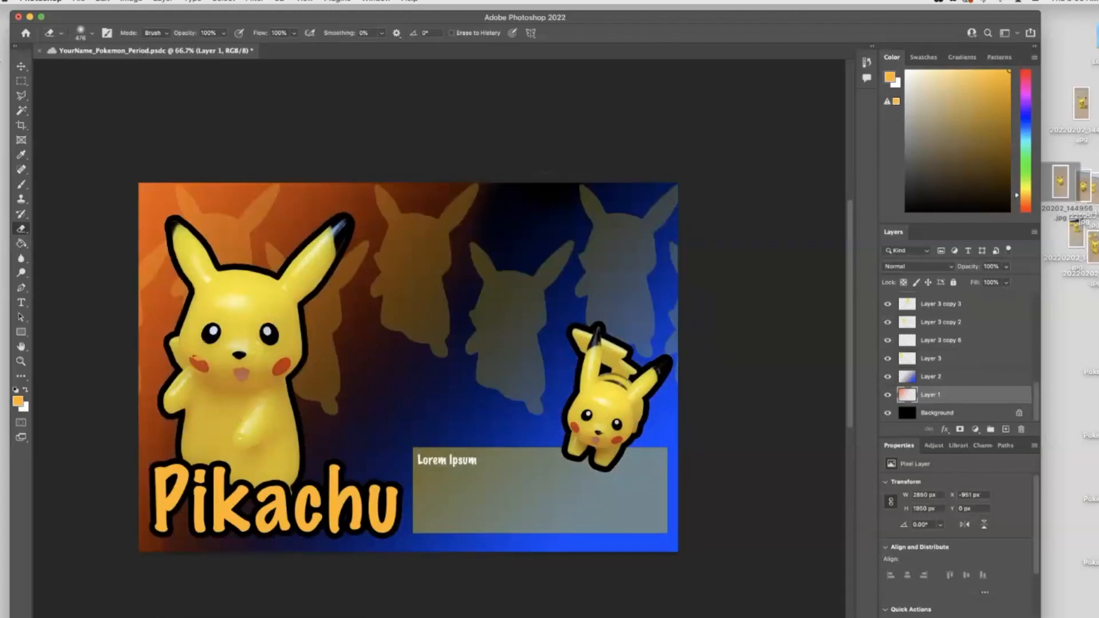
# - Scale the middle silhouette to 88% with Free Transform and reposition it among the other silhouettes
pyautogui.click(21, 66)
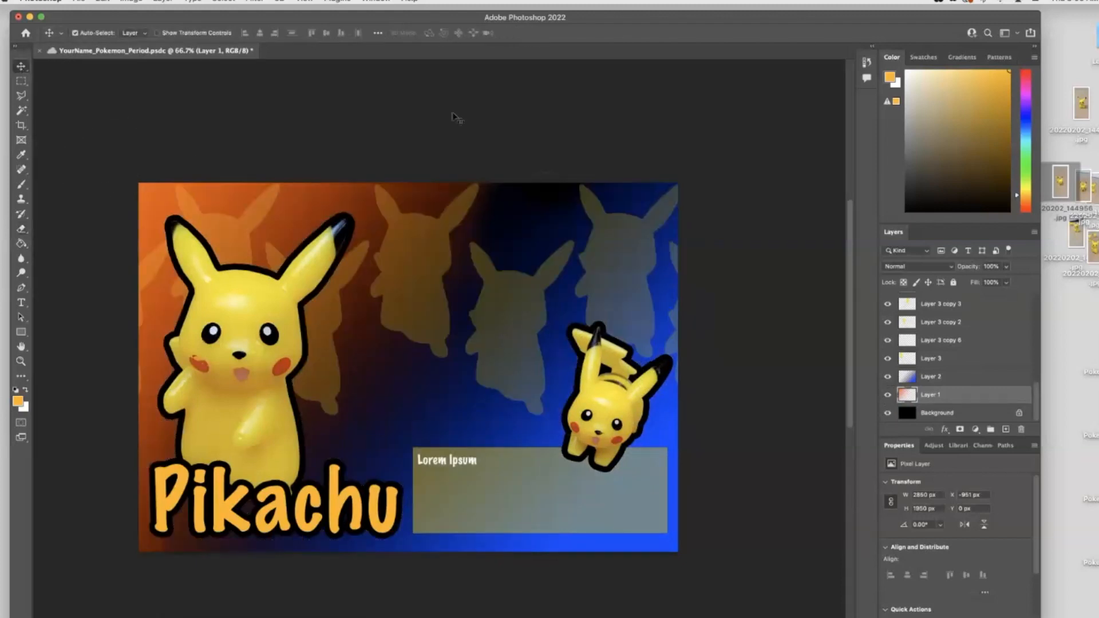
pyautogui.click(432, 248)
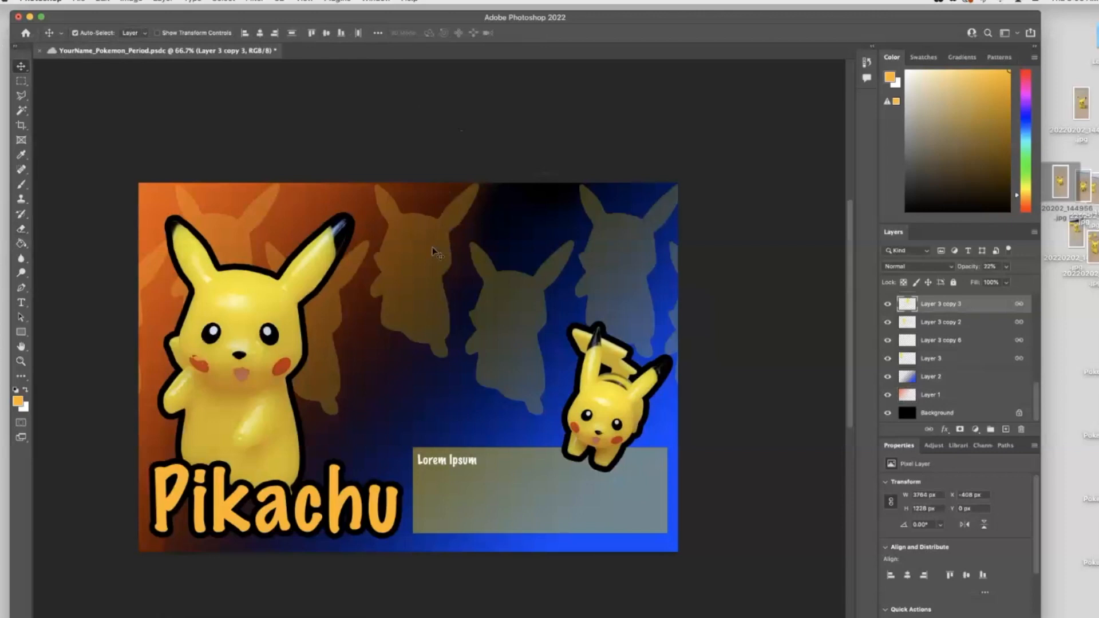
pyautogui.moveTo(432, 247); pyautogui.dragTo(418, 233)
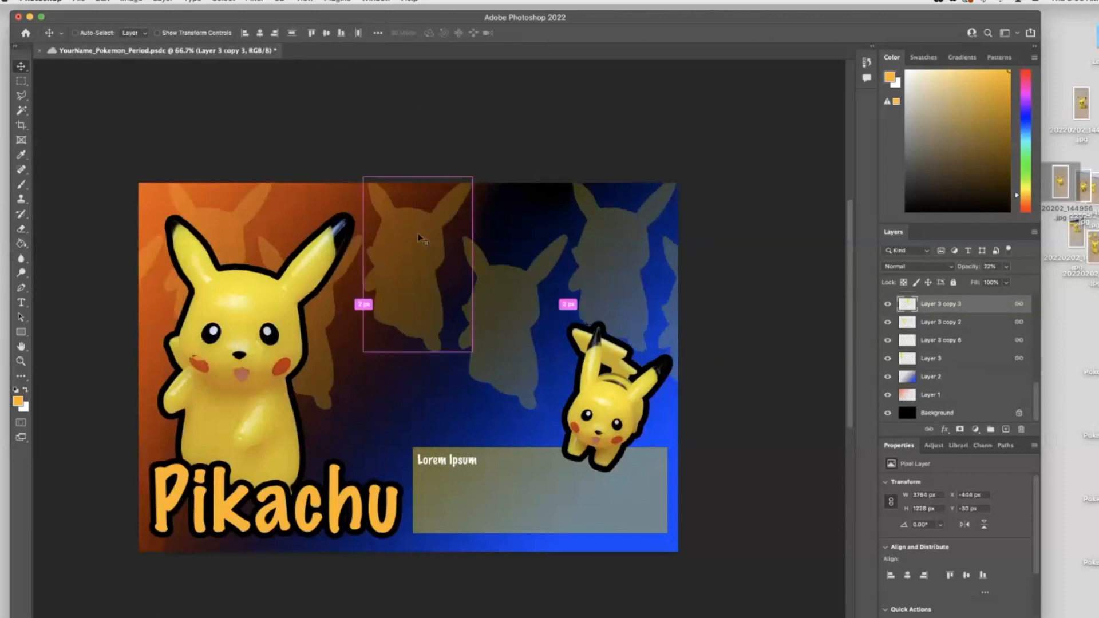
pyautogui.hotkey('ctrl', 't')
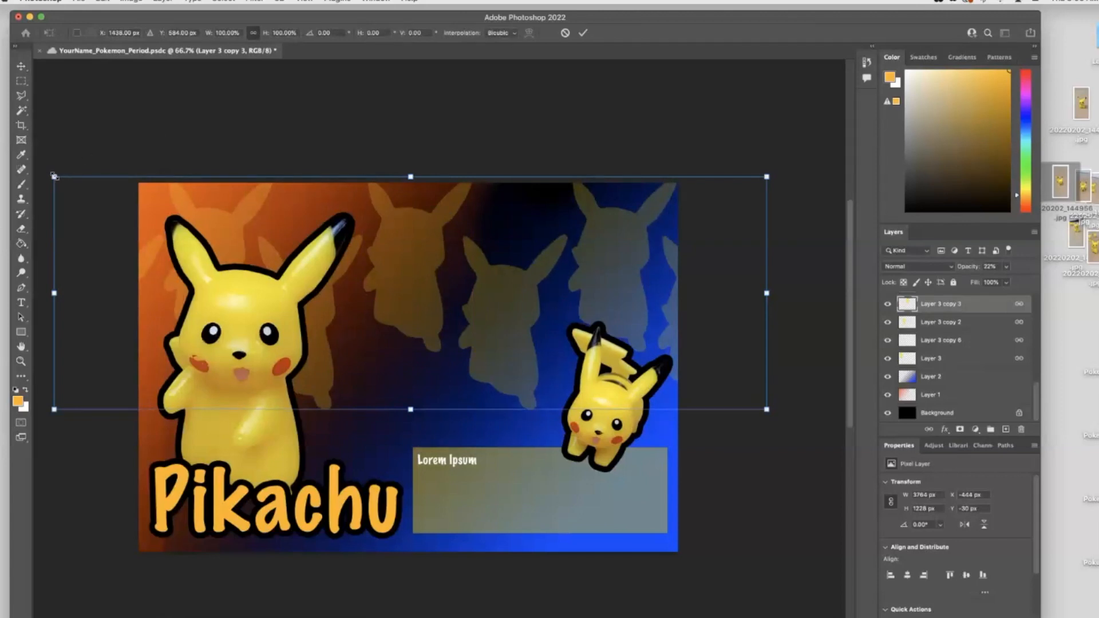
pyautogui.moveTo(54, 177); pyautogui.dragTo(140, 205)
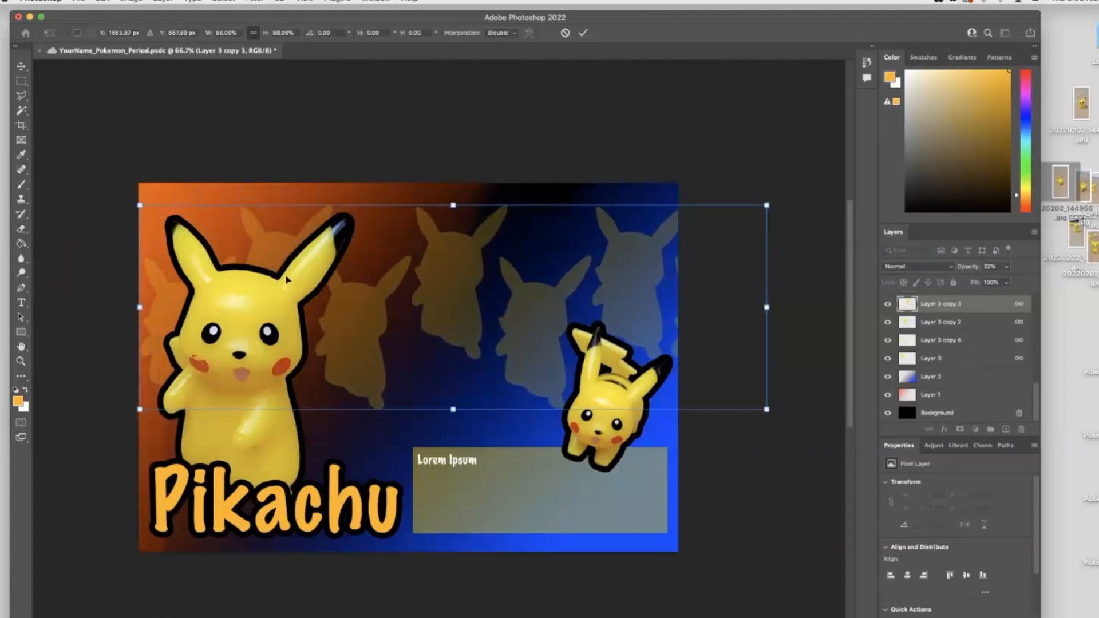
pyautogui.moveTo(462, 260); pyautogui.dragTo(420, 254)
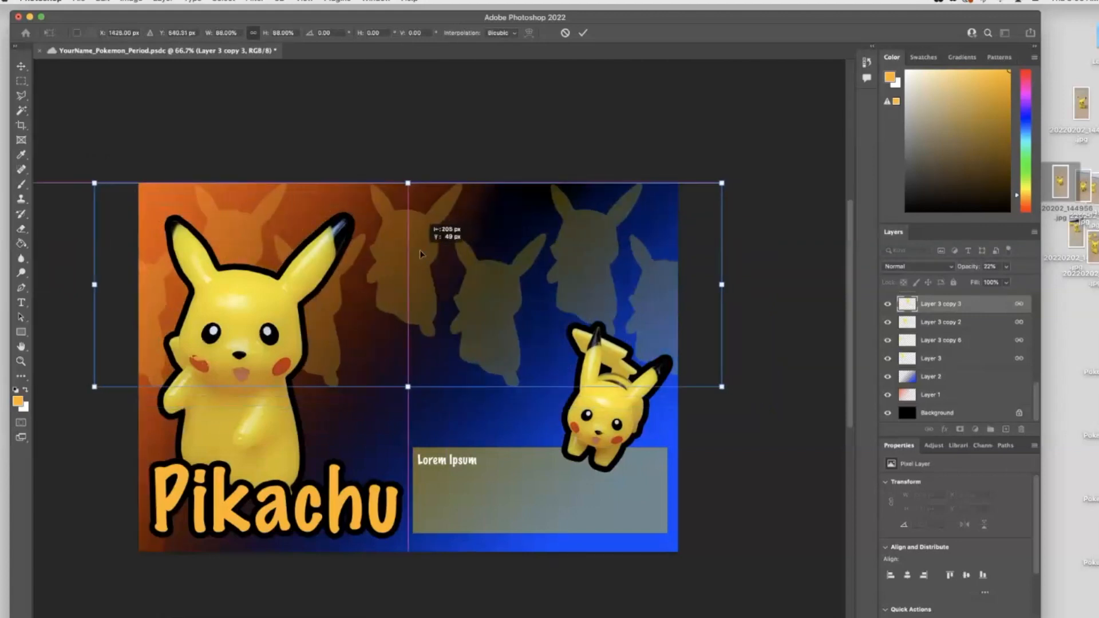
pyautogui.moveTo(412, 230); pyautogui.dragTo(412, 230)
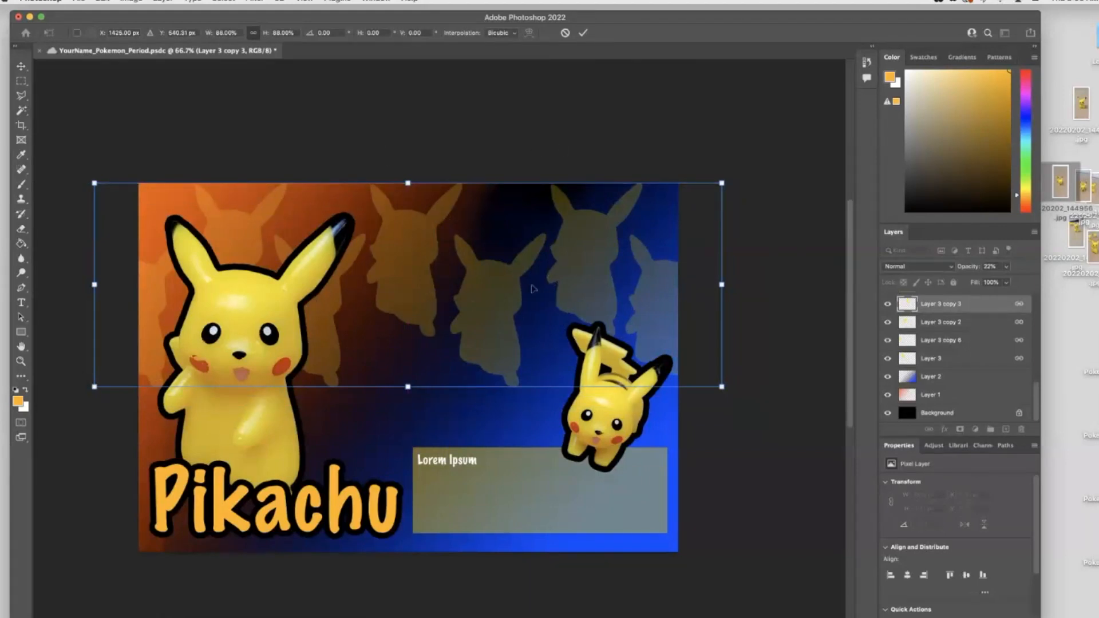
pyautogui.moveTo(487, 303); pyautogui.dragTo(479, 334)
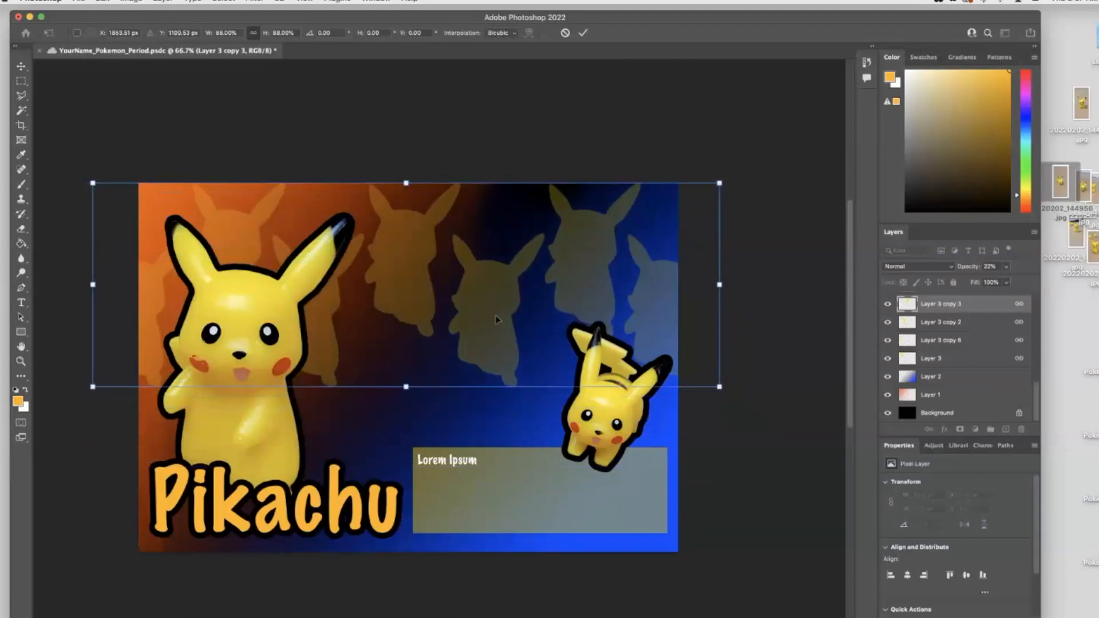
pyautogui.press('Return')
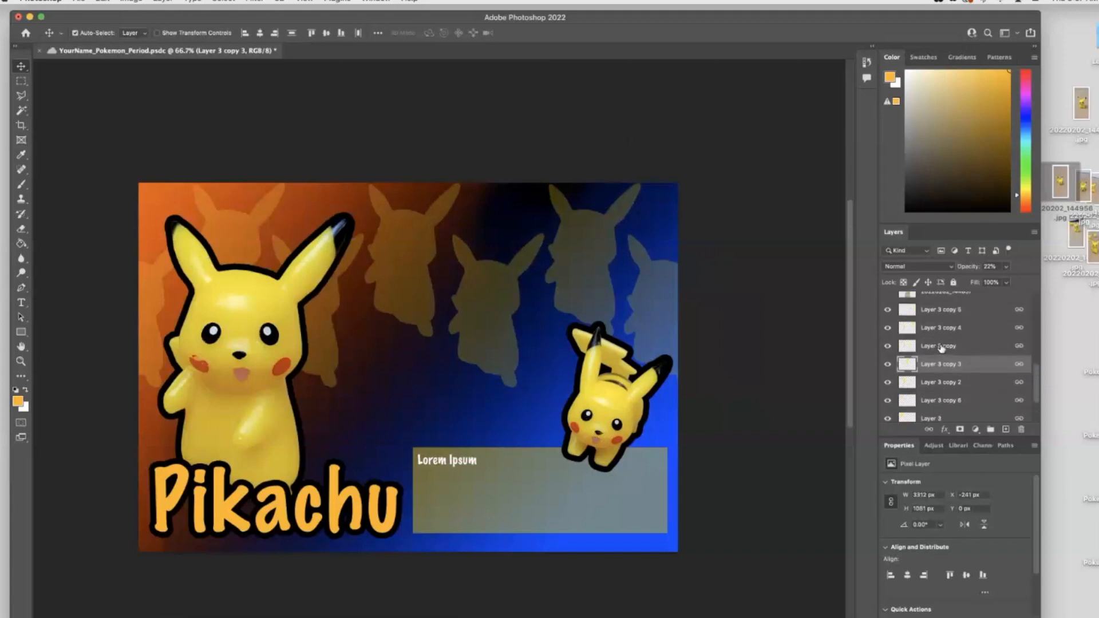
# - Make the Pikachu photo layer 20220202_144908 visible, briefly toggling 20220202_144933 on and off
pyautogui.scroll(2, 941, 347)
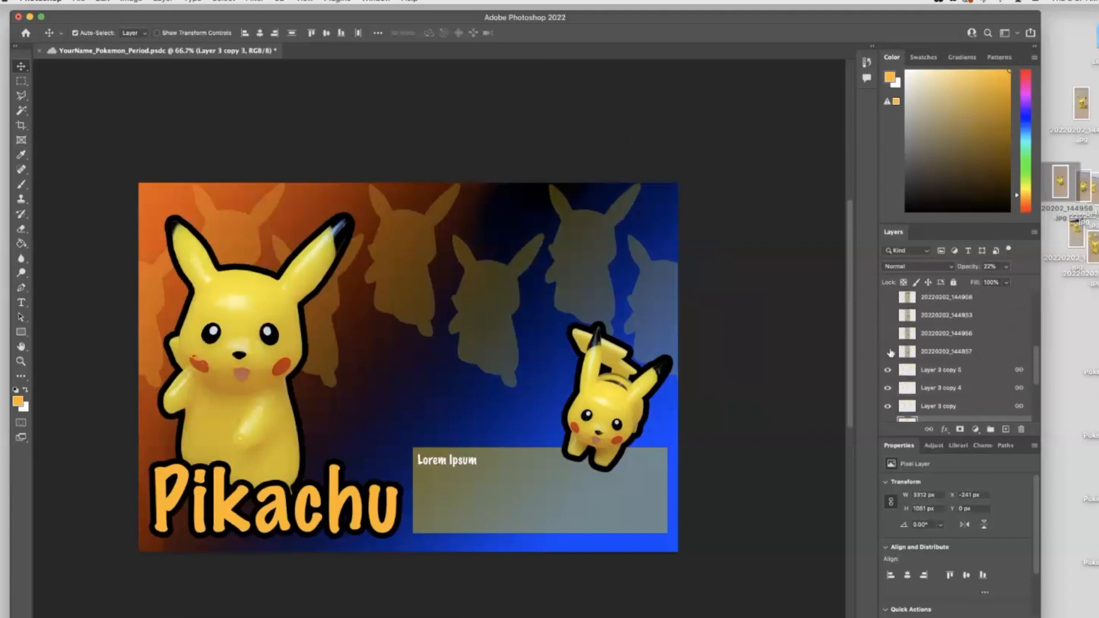
pyautogui.click(888, 316)
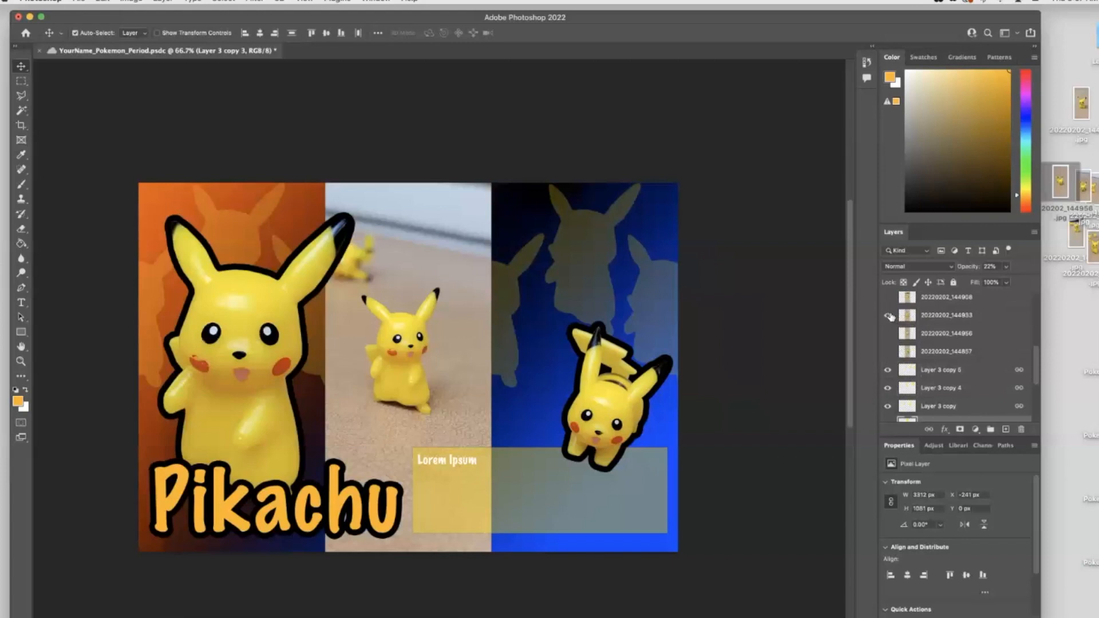
pyautogui.click(888, 298)
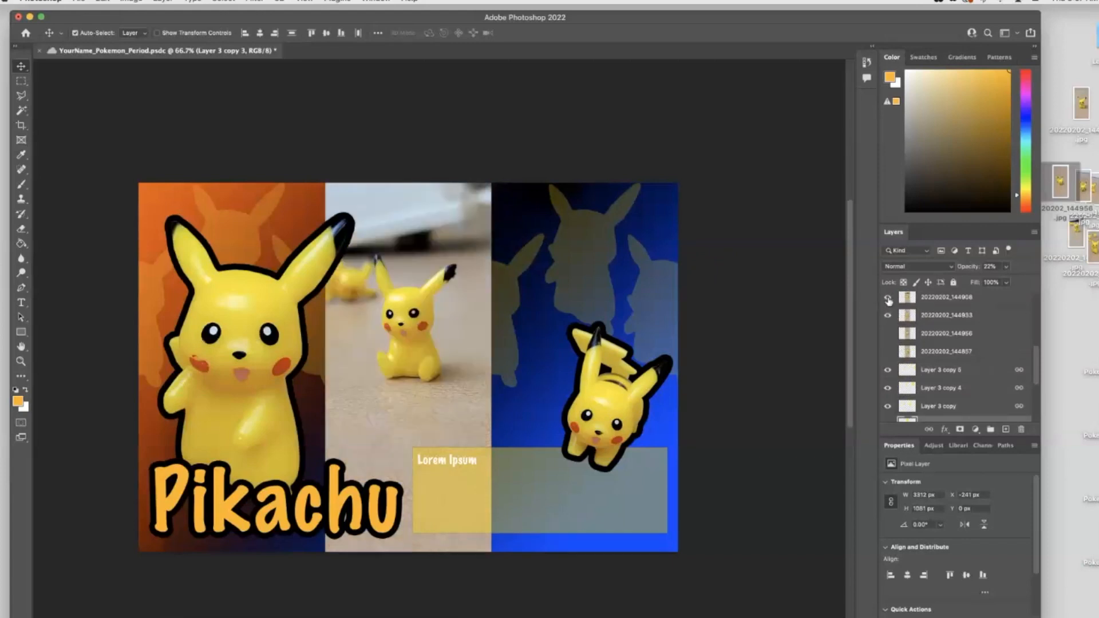
pyautogui.click(887, 317)
# - Choose the Eraser and raise its brush hardness
pyautogui.click(21, 228)
pyautogui.rightClick(390, 230)
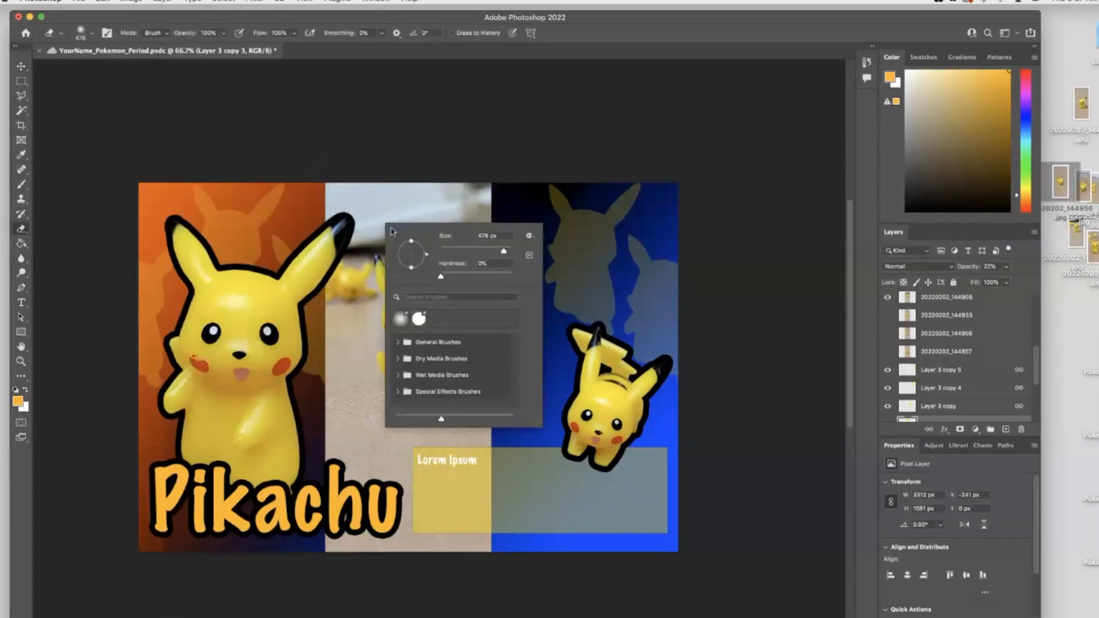
pyautogui.moveTo(443, 279); pyautogui.dragTo(526, 281)
pyautogui.click(432, 158)
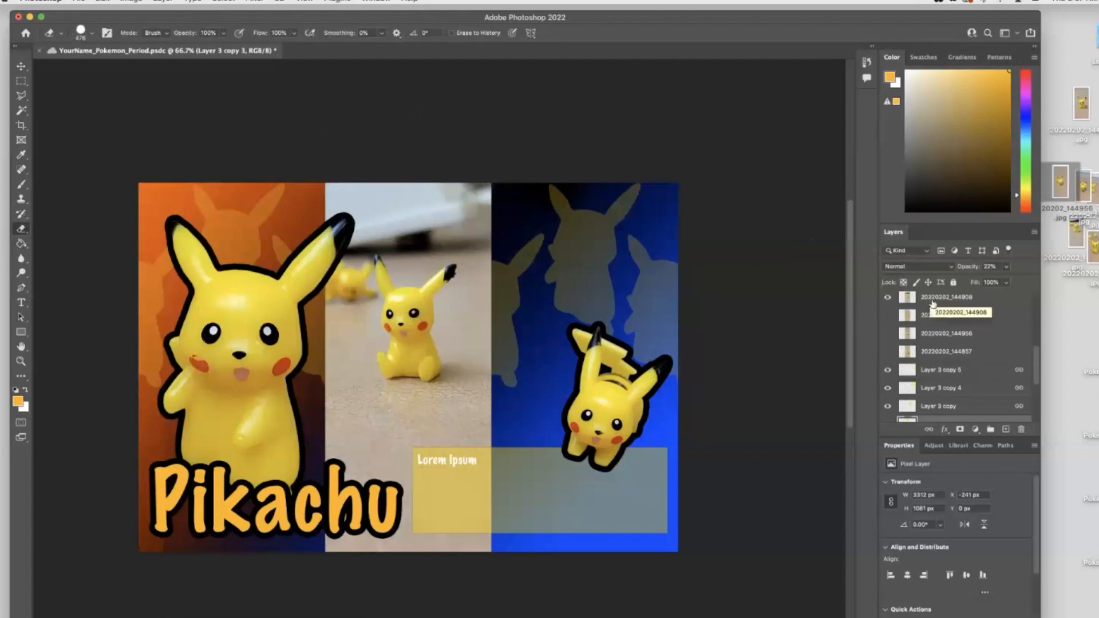
# - Select the 20220202_144908 photo layer and erase the photo's surroundings with the Eraser, leaving a patch around the middle Pikachu
pyautogui.scroll(-1, 948, 367)
pyautogui.scroll(3, 948, 365)
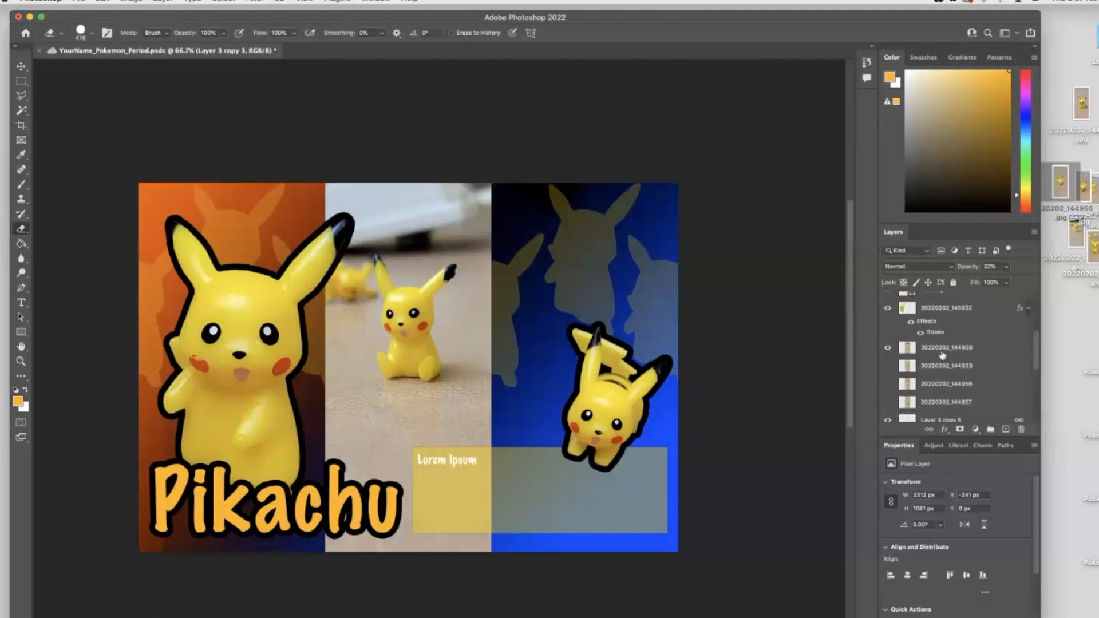
pyautogui.click(943, 308)
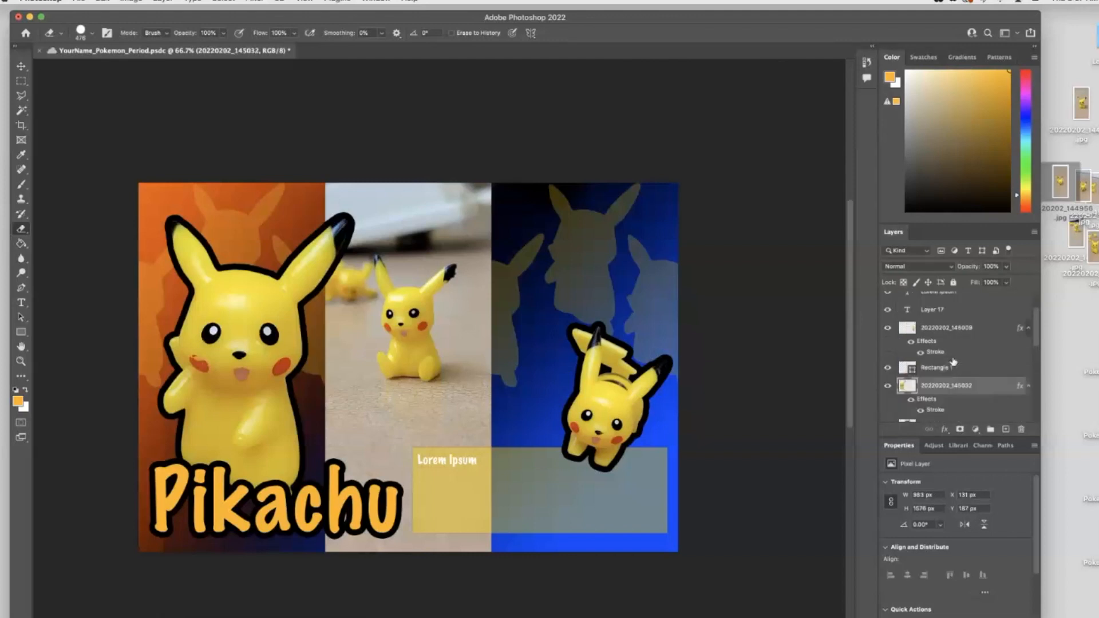
pyautogui.scroll(-1, 950, 349)
pyautogui.click(947, 331)
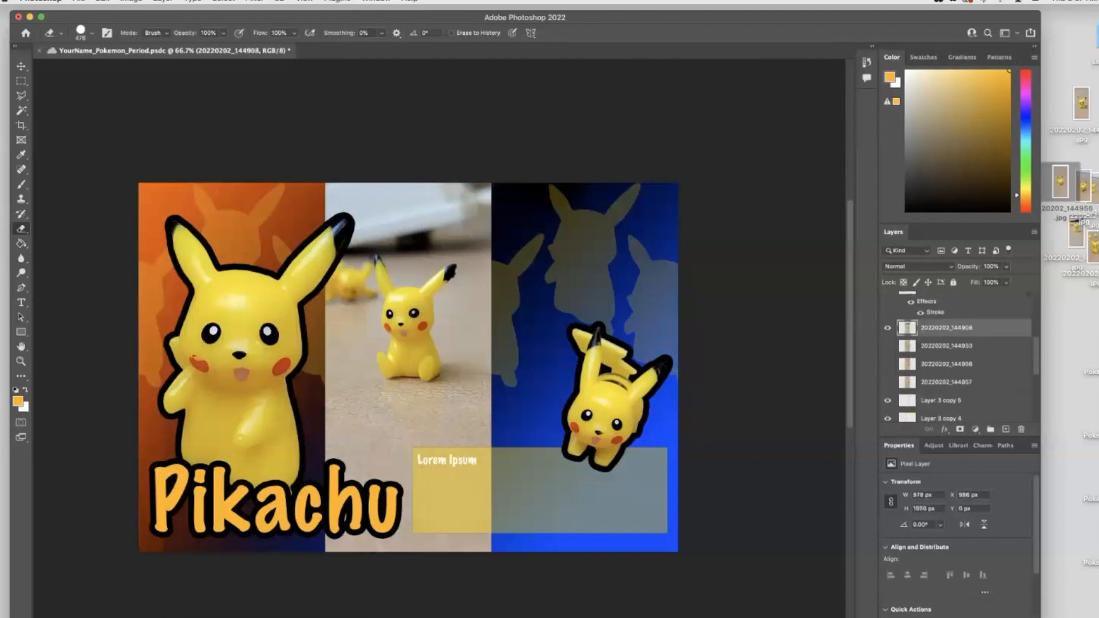
pyautogui.moveTo(269, 167)
pyautogui.mouseDown()
pyautogui.moveTo(503, 147)
pyautogui.moveTo(537, 155)
pyautogui.mouseUp()
pyautogui.moveTo(491, 569)
pyautogui.mouseDown()
pyautogui.moveTo(382, 532)
pyautogui.moveTo(510, 495)
pyautogui.moveTo(327, 471)
pyautogui.moveTo(320, 450)
pyautogui.moveTo(509, 445)
pyautogui.moveTo(571, 244)
pyautogui.moveTo(493, 207)
pyautogui.moveTo(401, 205)
pyautogui.moveTo(303, 226)
pyautogui.moveTo(312, 415)
pyautogui.moveTo(402, 438)
pyautogui.moveTo(478, 435)
pyautogui.moveTo(509, 385)
pyautogui.moveTo(497, 329)
pyautogui.moveTo(512, 254)
pyautogui.moveTo(503, 231)
pyautogui.moveTo(363, 204)
pyautogui.moveTo(320, 307)
pyautogui.moveTo(332, 331)
pyautogui.moveTo(321, 409)
pyautogui.moveTo(342, 421)
pyautogui.moveTo(342, 412)
pyautogui.moveTo(418, 431)
pyautogui.moveTo(408, 428)
pyautogui.moveTo(465, 425)
pyautogui.moveTo(506, 299)
pyautogui.moveTo(485, 320)
pyautogui.moveTo(476, 212)
pyautogui.moveTo(420, 221)
pyautogui.moveTo(327, 208)
pyautogui.moveTo(359, 210)
pyautogui.mouseUp()
pyautogui.moveTo(341, 286); pyautogui.dragTo(337, 338)
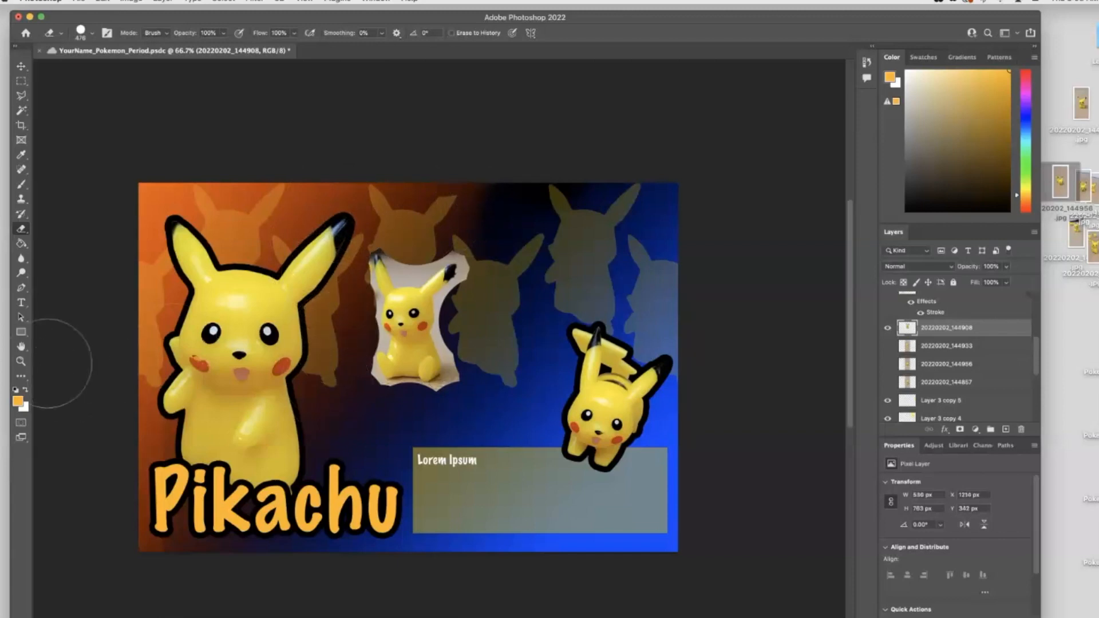
# - Zoom in and use the Polygonal Lasso to select and delete the background above the middle Pikachu's head
pyautogui.click(21, 361)
pyautogui.click(419, 293)
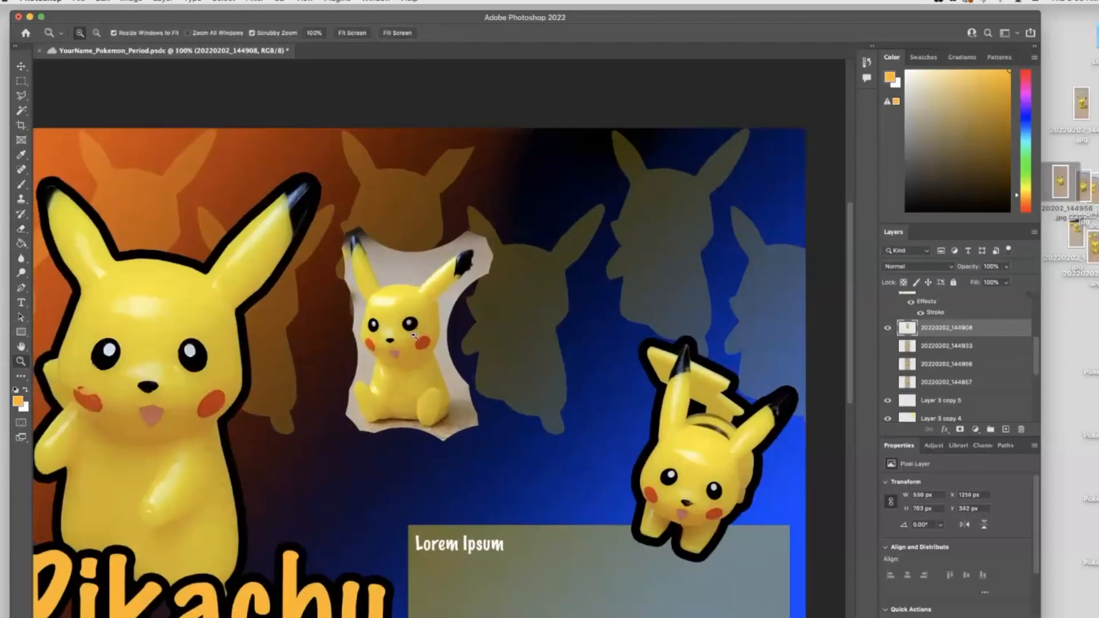
pyautogui.click(414, 335)
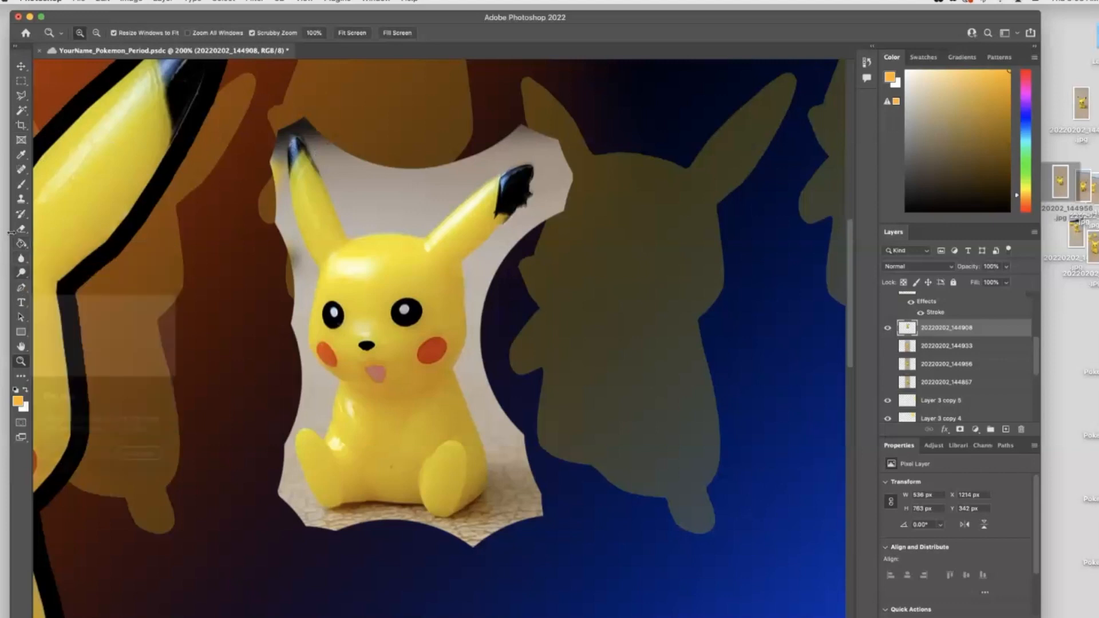
pyautogui.moveTo(21, 96); pyautogui.dragTo(69, 122)
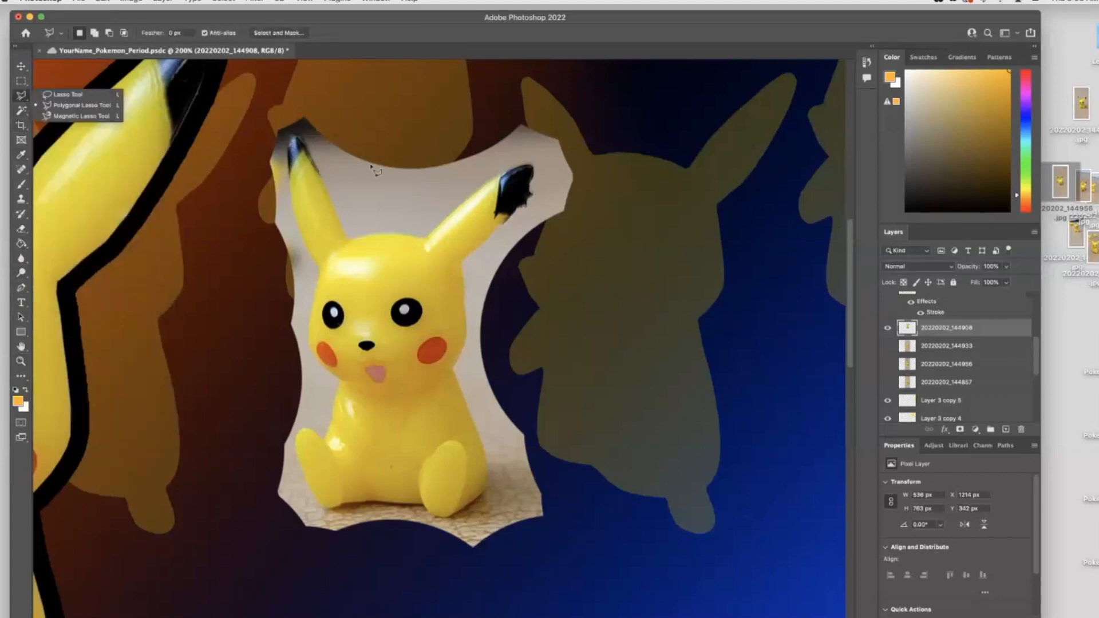
pyautogui.click(351, 245)
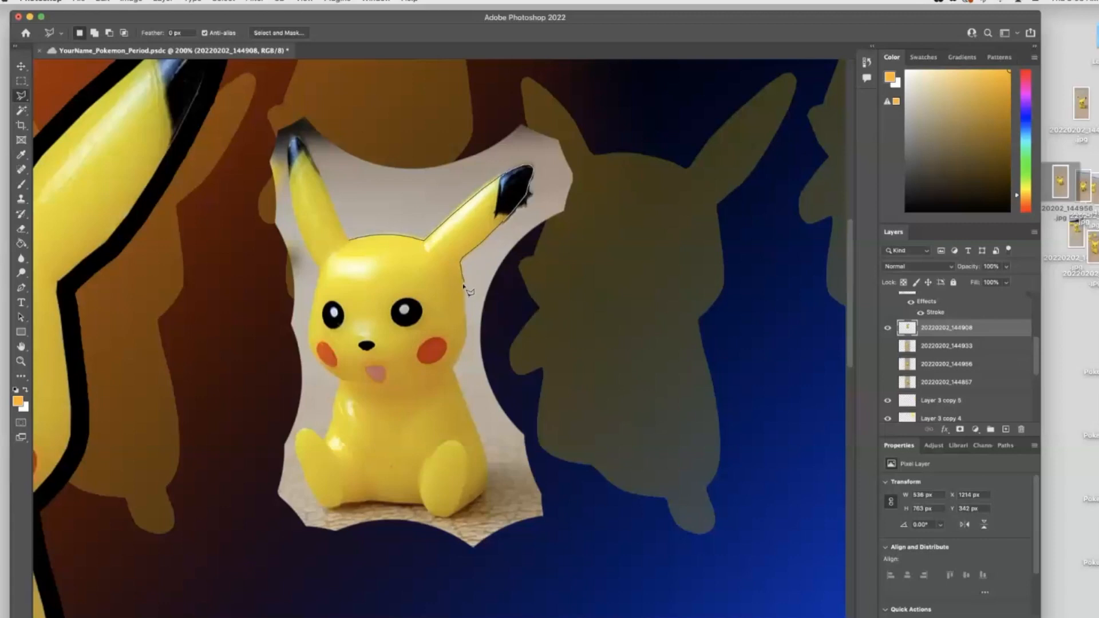
pyautogui.click(518, 312)
pyautogui.click(607, 212)
pyautogui.click(611, 123)
pyautogui.click(515, 90)
pyautogui.click(338, 112)
pyautogui.click(270, 108)
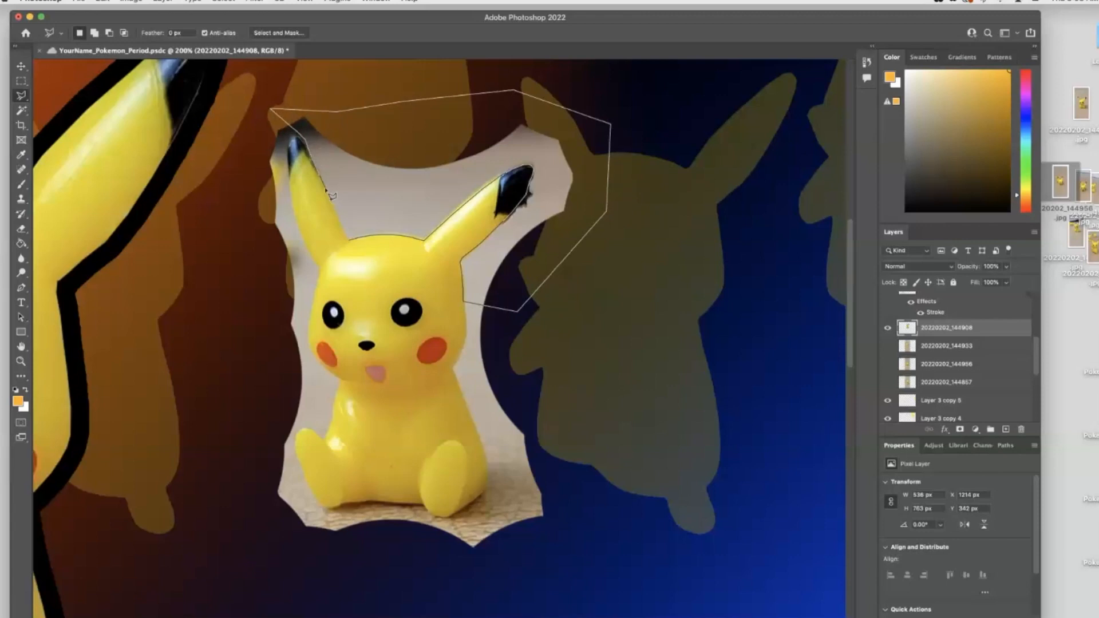
pyautogui.click(349, 241)
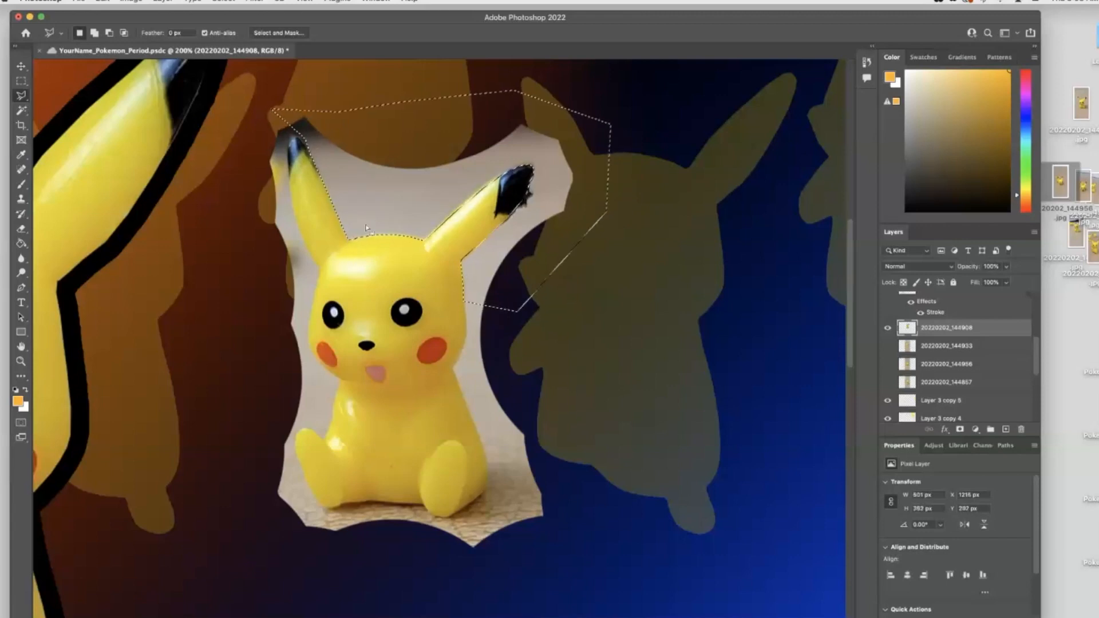
pyautogui.press('Delete')
pyautogui.press('super+d')
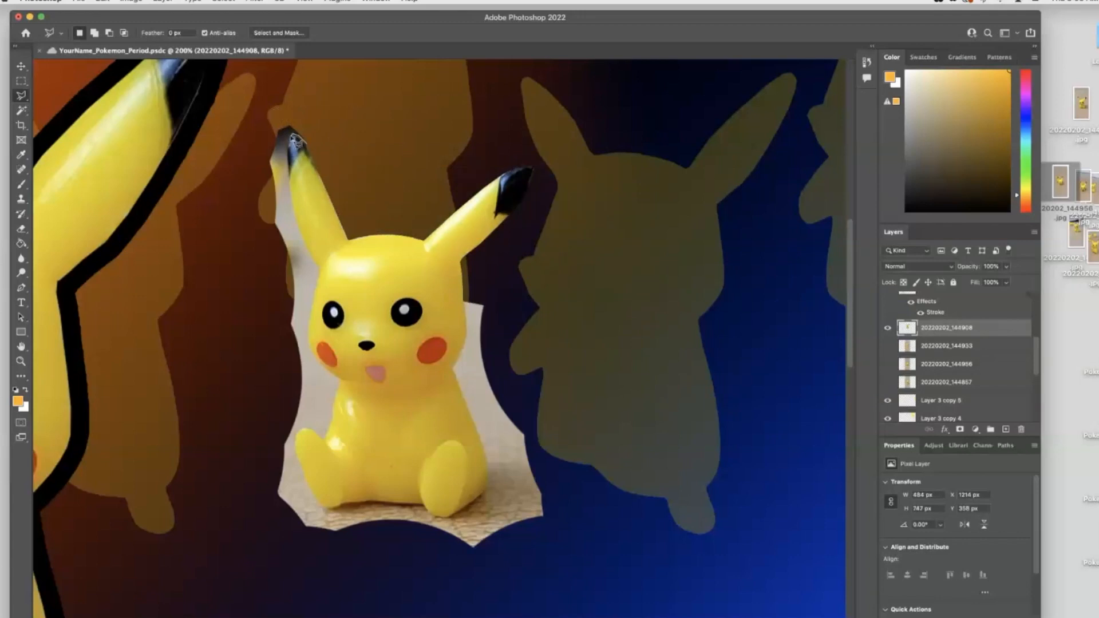
# - Trace and remove the remaining background around the middle Pikachu with the Polygonal Lasso
pyautogui.click(293, 156)
pyautogui.click(263, 220)
pyautogui.click(217, 120)
pyautogui.click(273, 94)
pyautogui.click(310, 98)
pyautogui.click(294, 140)
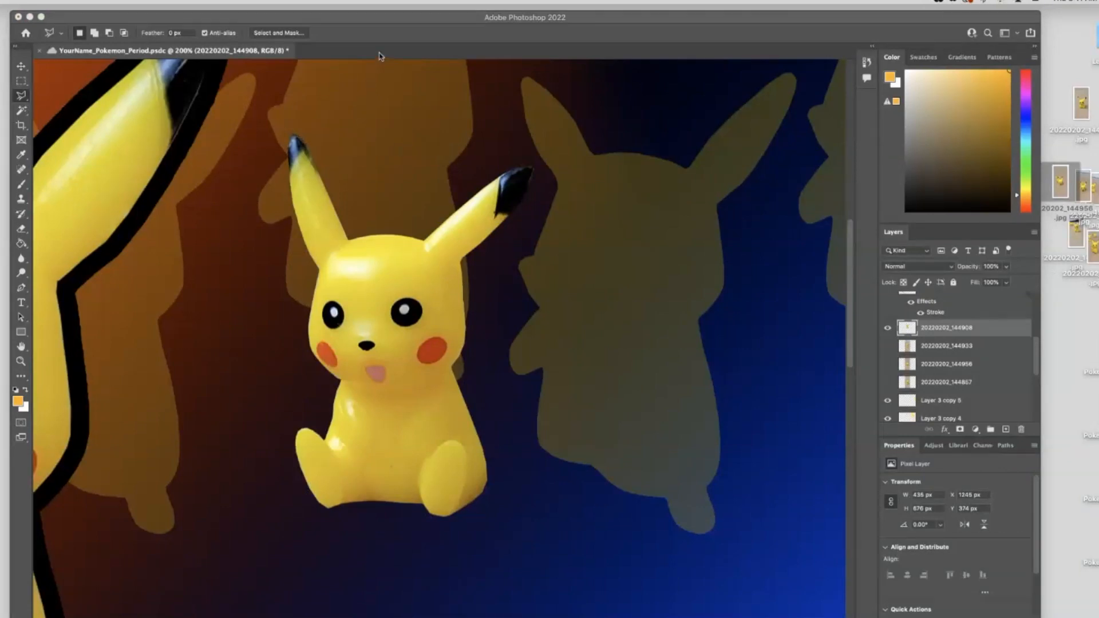
# - Zoom out to the full poster and move the cut-out middle Pikachu lower
pyautogui.press('v')
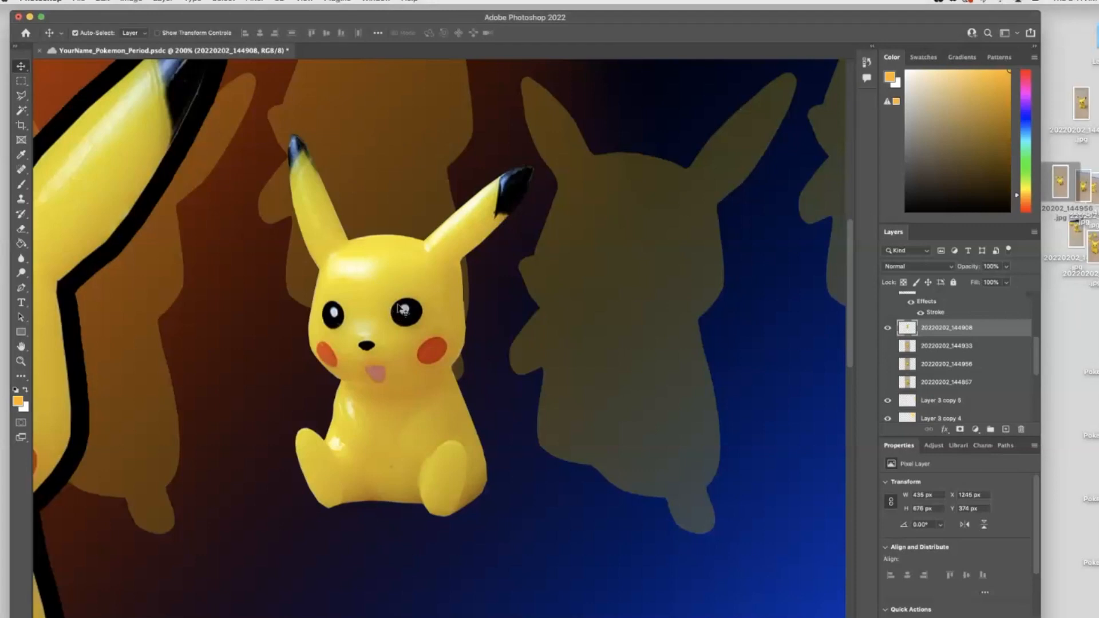
pyautogui.press('super+minus')
pyautogui.press('super+minus')
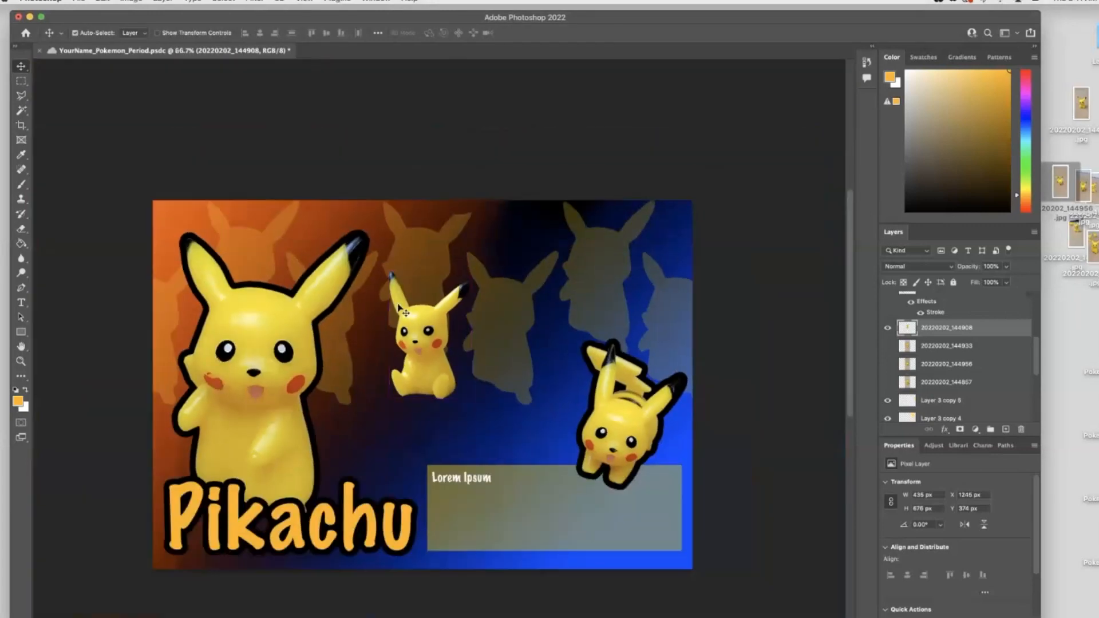
pyautogui.moveTo(426, 358); pyautogui.dragTo(406, 419)
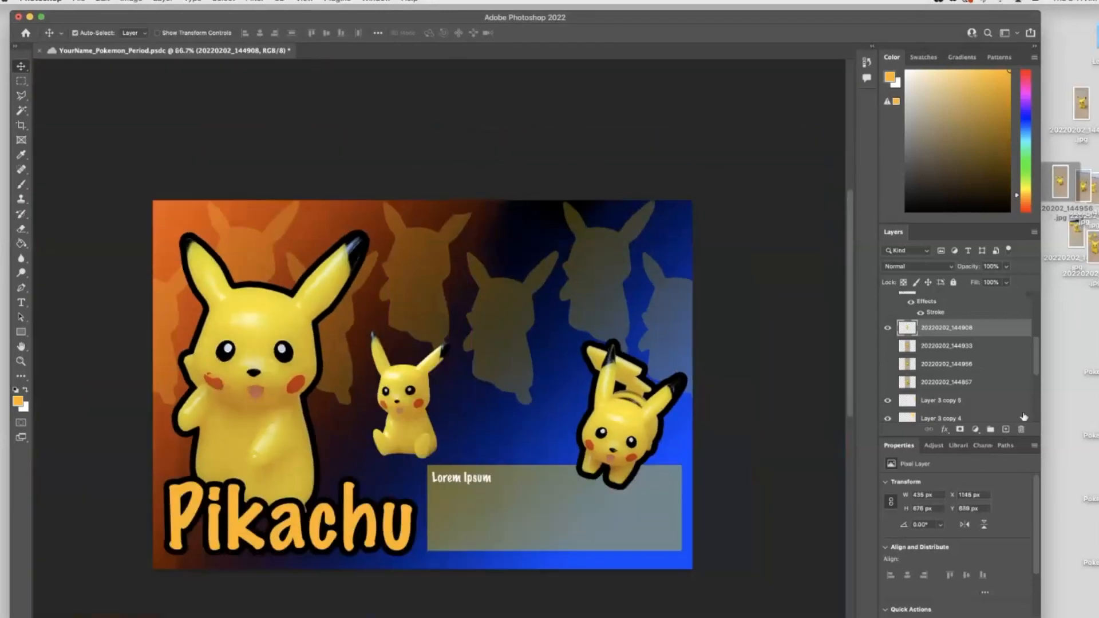
# - Add a Stroke layer style to the middle Pikachu layer
pyautogui.click(945, 431)
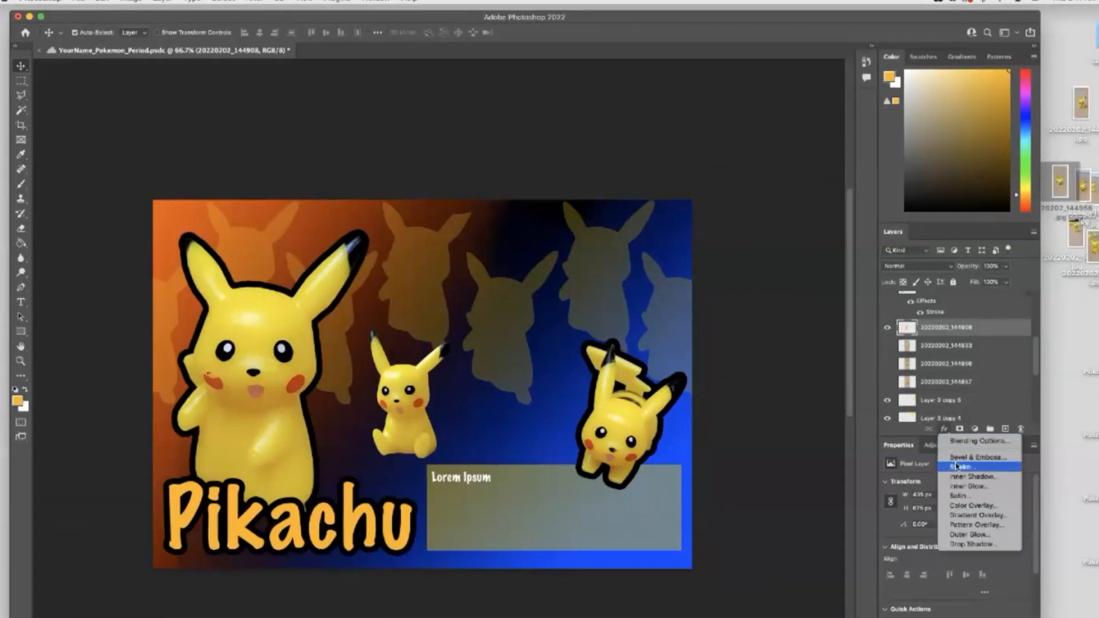
pyautogui.click(965, 468)
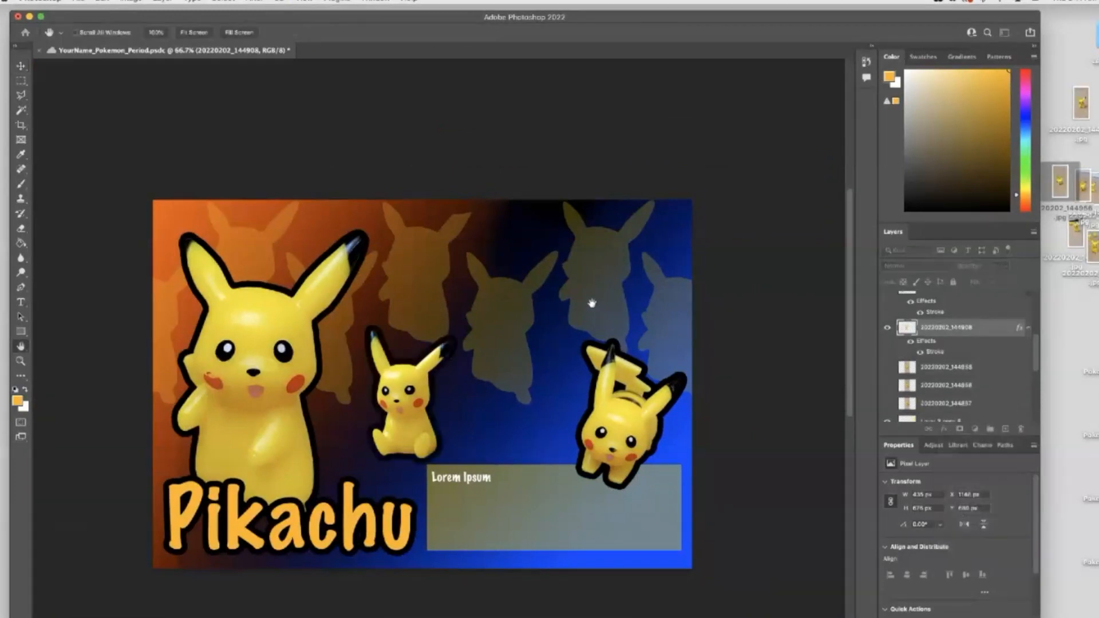
pyautogui.click(488, 257)
# - Flip the middle Pikachu horizontally and reposition it lower near the text panel
pyautogui.moveTo(411, 414); pyautogui.dragTo(438, 368)
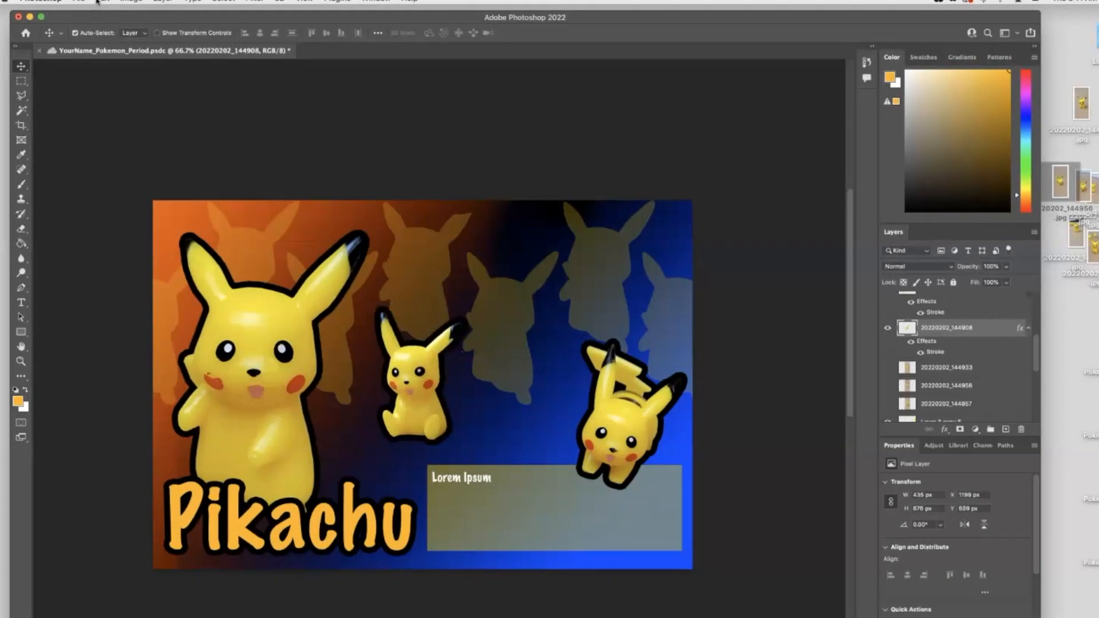
pyautogui.click(98, 2)
pyautogui.moveTo(124, 261)
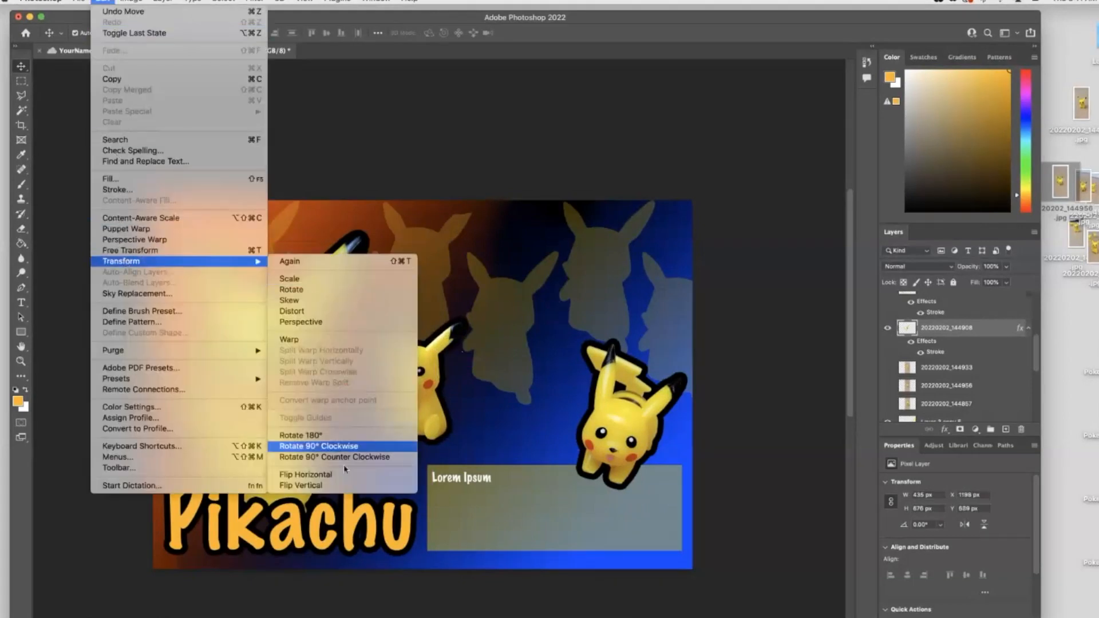
pyautogui.click(341, 479)
pyautogui.moveTo(423, 410); pyautogui.dragTo(513, 431)
# - Move the 20220202_144908 layer to the top of the stack and place the figure beside the large Pikachu
pyautogui.scroll(4, 949, 402)
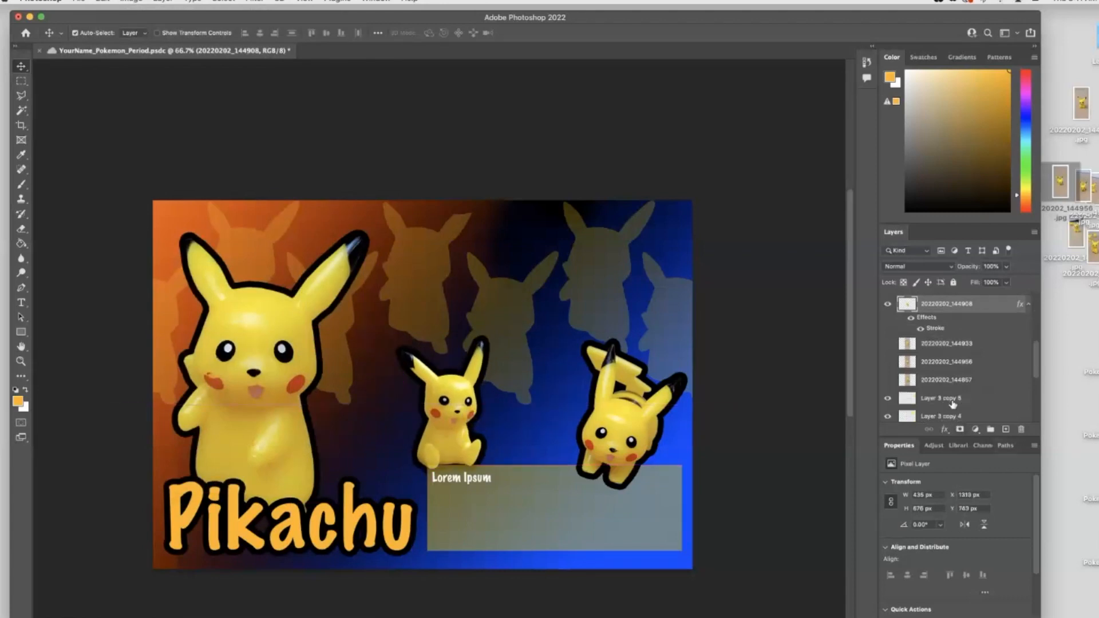
pyautogui.moveTo(950, 403); pyautogui.dragTo(940, 297)
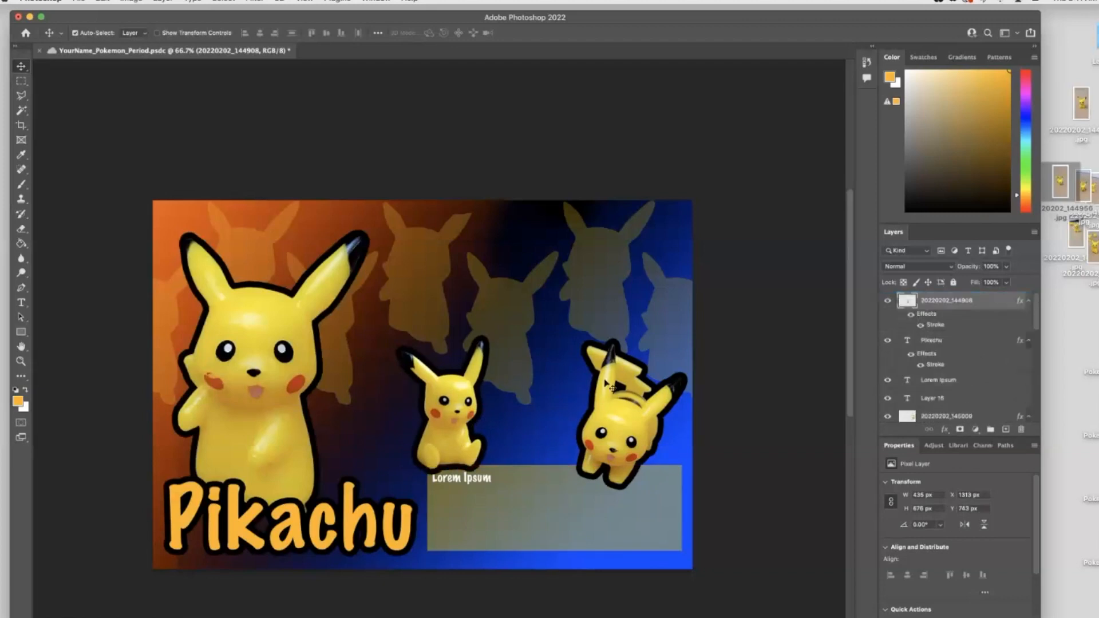
pyautogui.moveTo(453, 420); pyautogui.dragTo(385, 397)
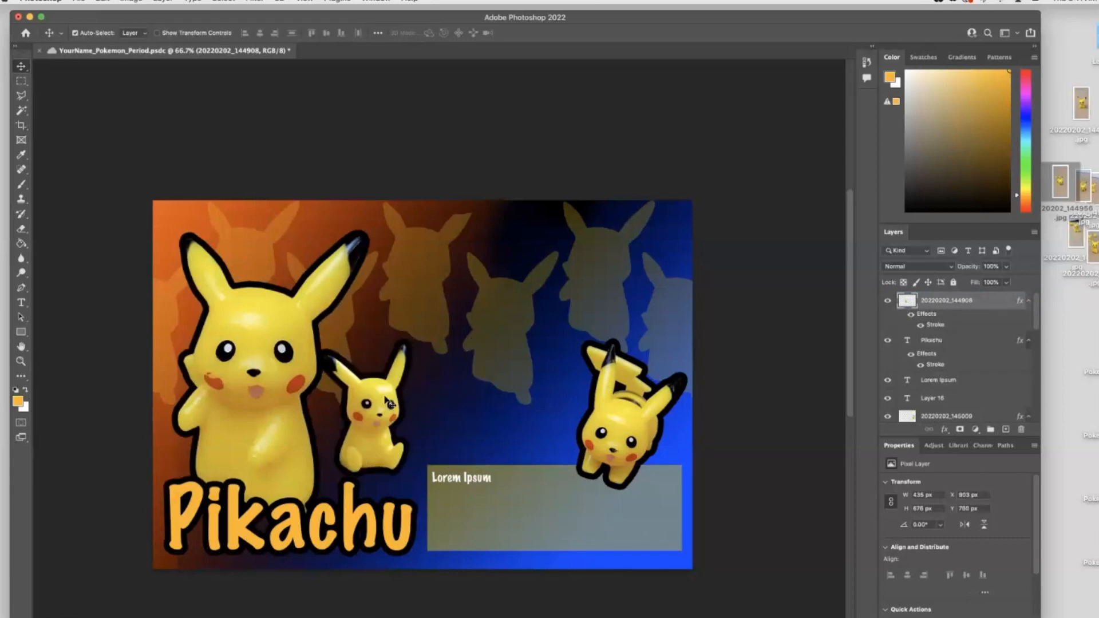
# - Enlarge the middle Pikachu slightly with Free Transform, nudge it down, and save the document
pyautogui.press('super+t')
pyautogui.moveTo(425, 324); pyautogui.dragTo(409, 317)
pyautogui.moveTo(384, 400); pyautogui.dragTo(387, 419)
pyautogui.press('Return')
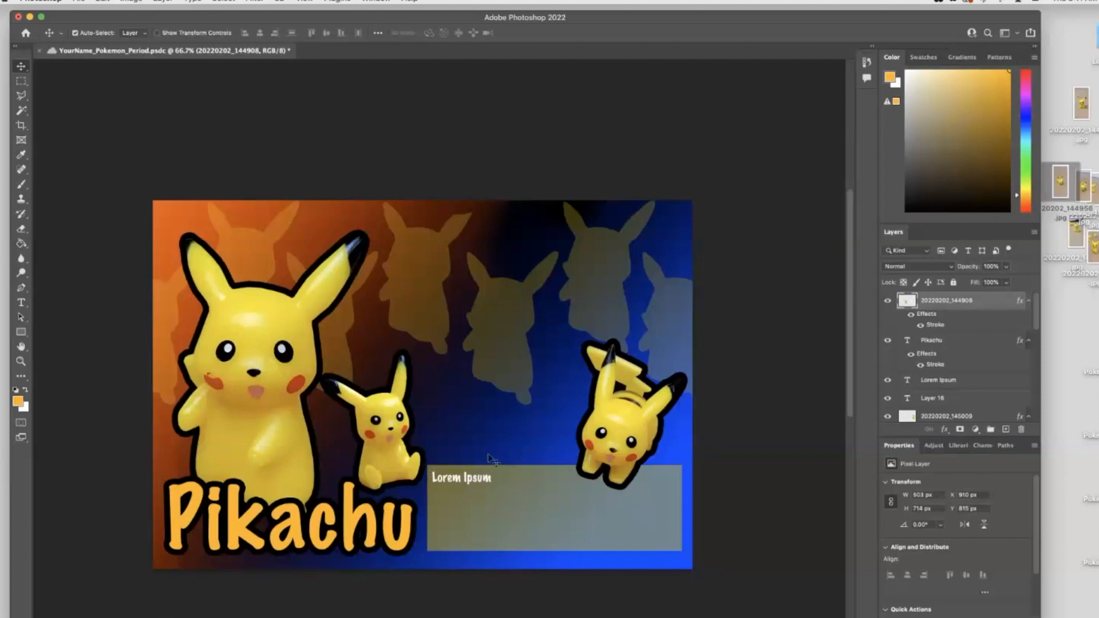
pyautogui.press('super+s')
# - Select the silhouette behind the middle Pikachu's ears and delete it
pyautogui.click(414, 270)
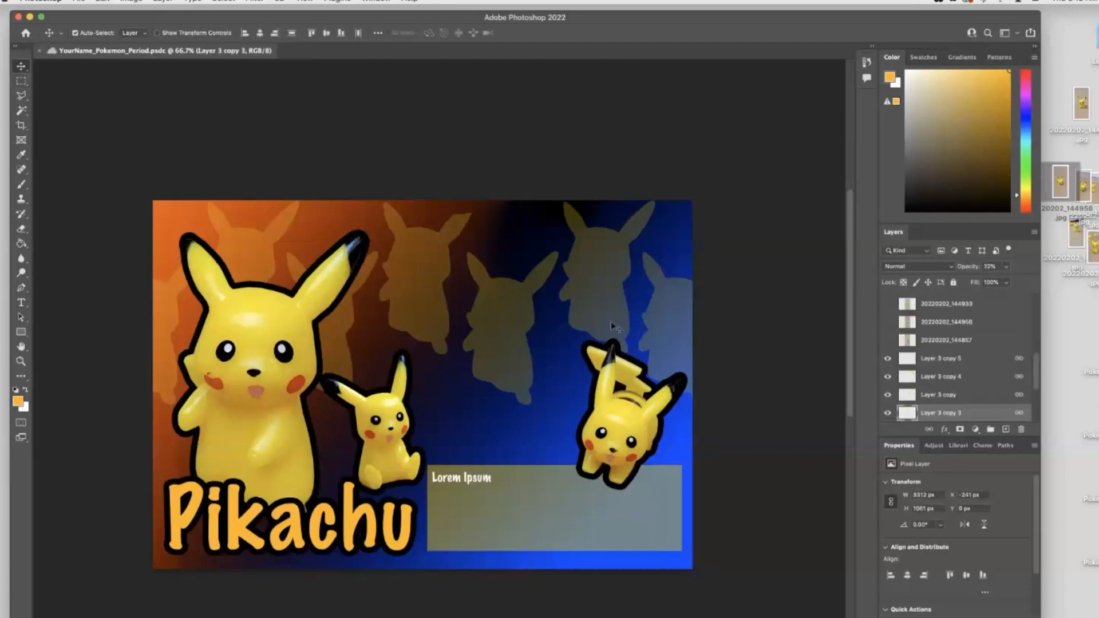
pyautogui.click(931, 429)
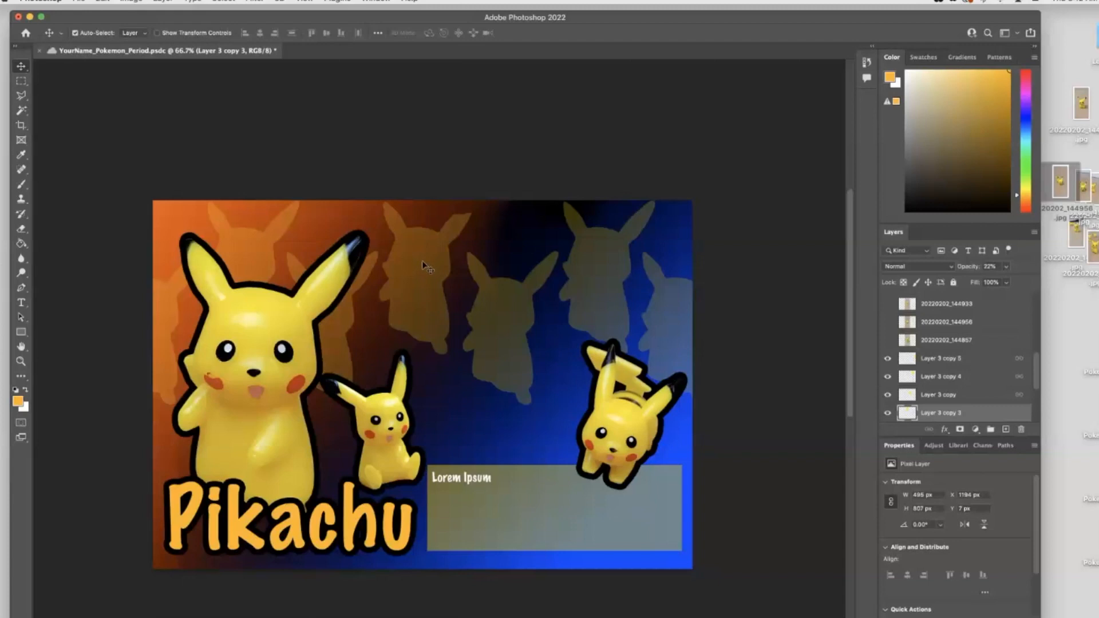
pyautogui.press('Delete')
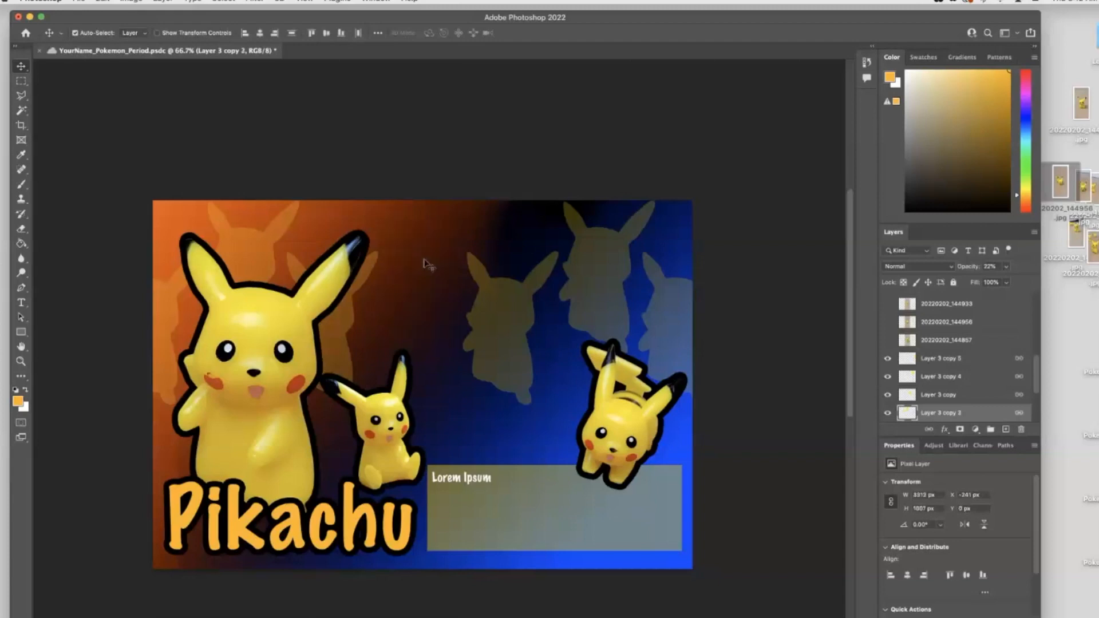
# - Try moving and duplicating silhouette layers into the emptied spot above the middle Pikachu
pyautogui.moveTo(509, 322); pyautogui.dragTo(479, 298)
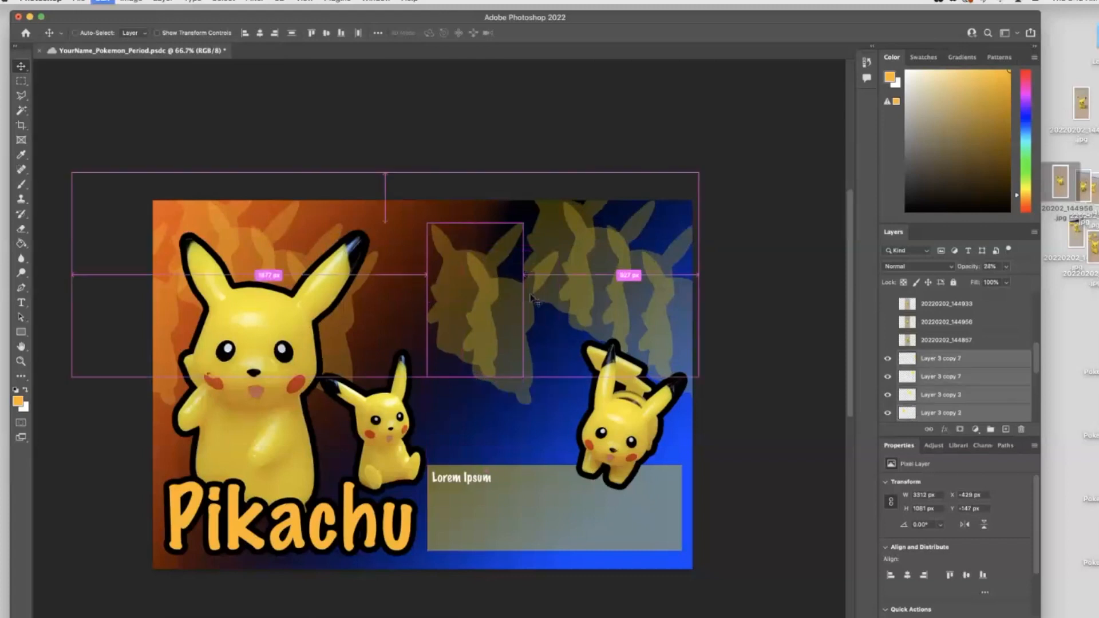
pyautogui.press('super+z')
pyautogui.click(1019, 359)
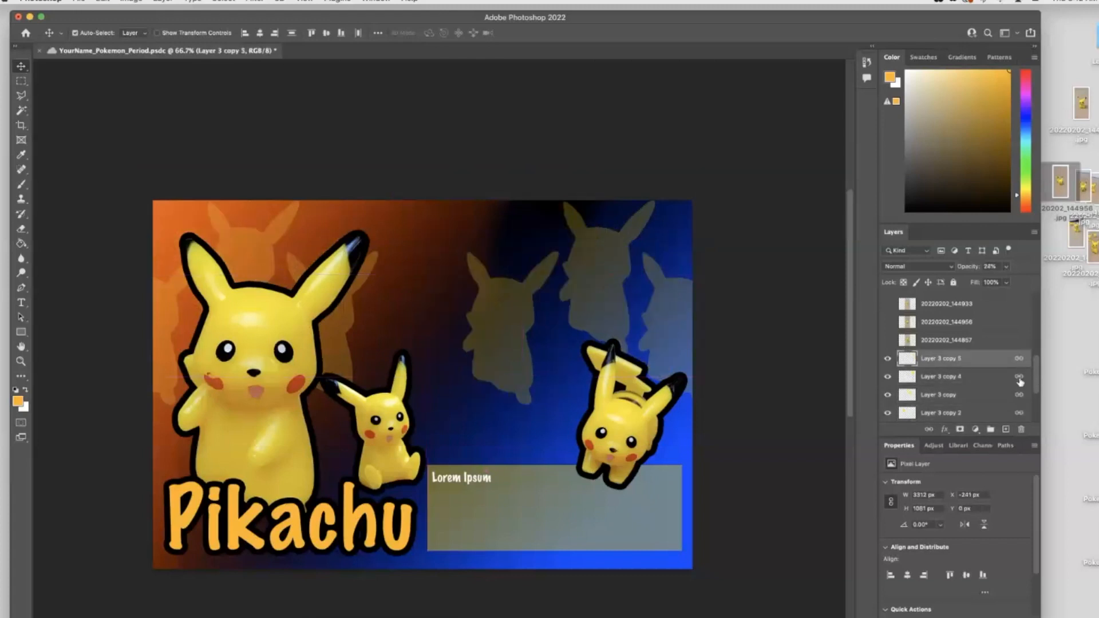
pyautogui.click(1020, 378)
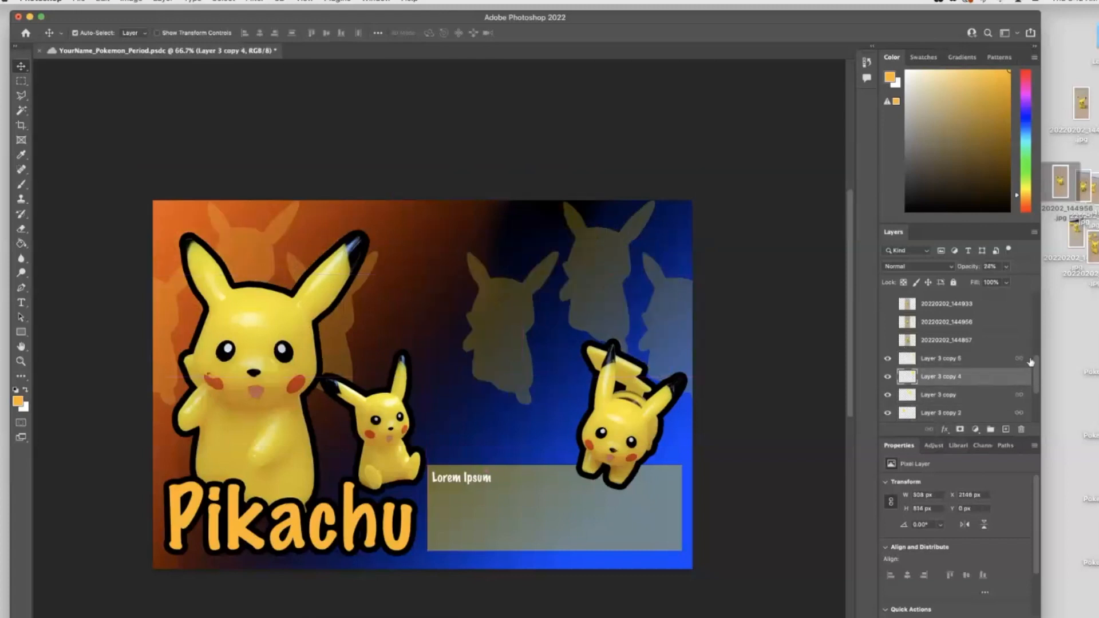
pyautogui.click(1016, 341)
pyautogui.moveTo(515, 319); pyautogui.dragTo(435, 283)
pyautogui.scroll(-5, 974, 349)
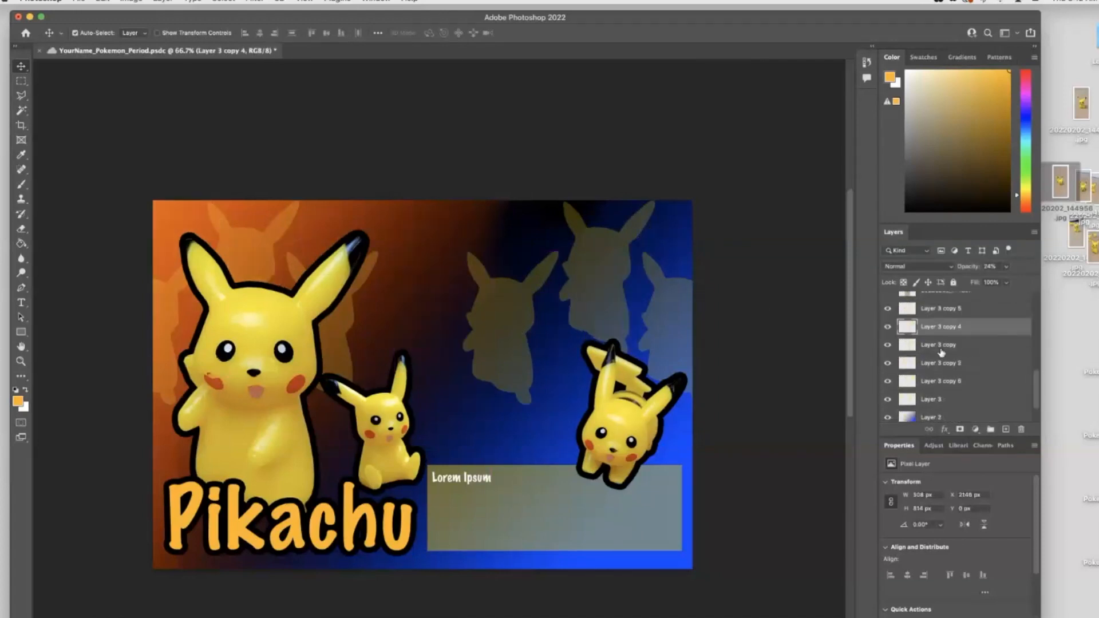
pyautogui.click(941, 348)
pyautogui.click(887, 327)
pyautogui.click(888, 327)
pyautogui.moveTo(504, 313); pyautogui.dragTo(420, 289)
pyautogui.press('super+z')
pyautogui.click(943, 332)
pyautogui.moveTo(487, 320); pyautogui.dragTo(509, 321)
pyautogui.press('super+z')
# - Duplicate the central silhouette into the empty spot near the top centre of the poster
pyautogui.moveTo(586, 291); pyautogui.dragTo(432, 298)
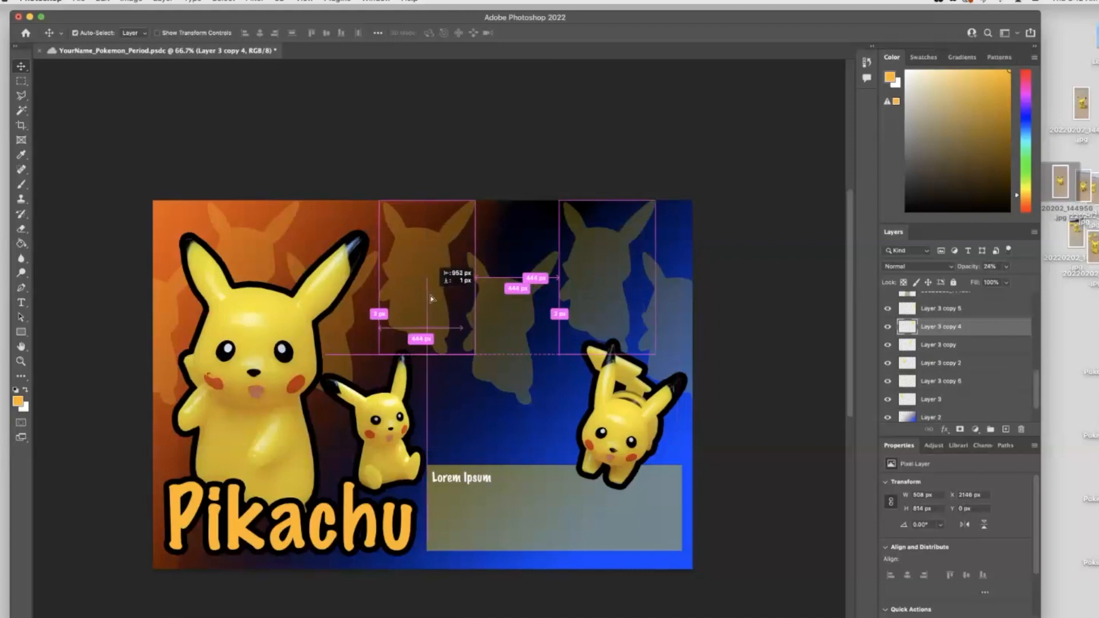
pyautogui.moveTo(431, 298); pyautogui.dragTo(430, 299)
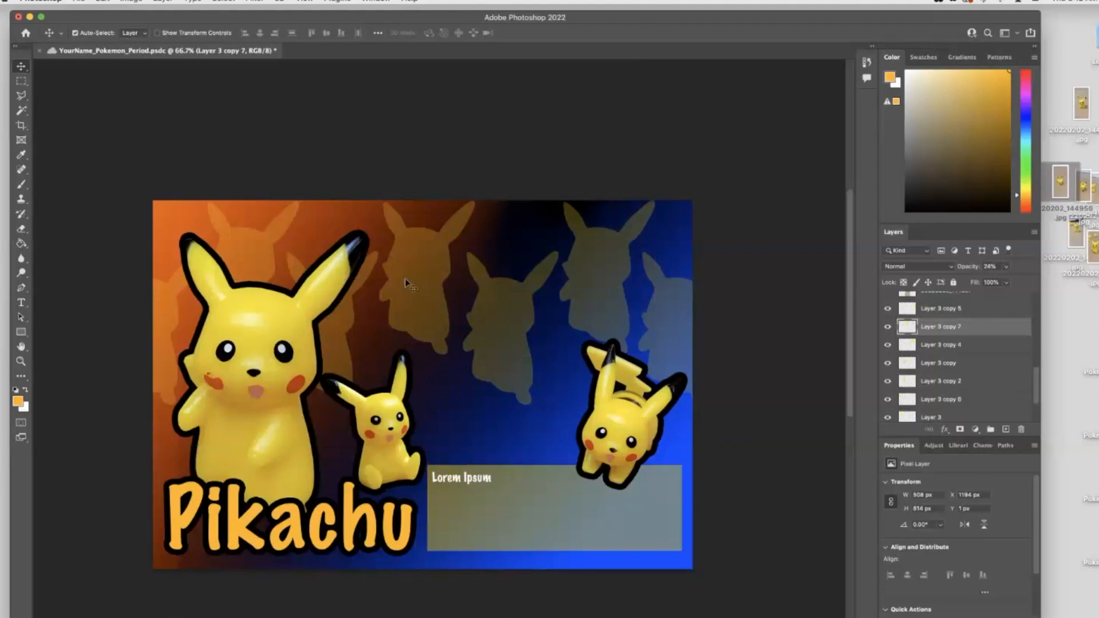
# - Deselect the layers and save the document
pyautogui.click(490, 141)
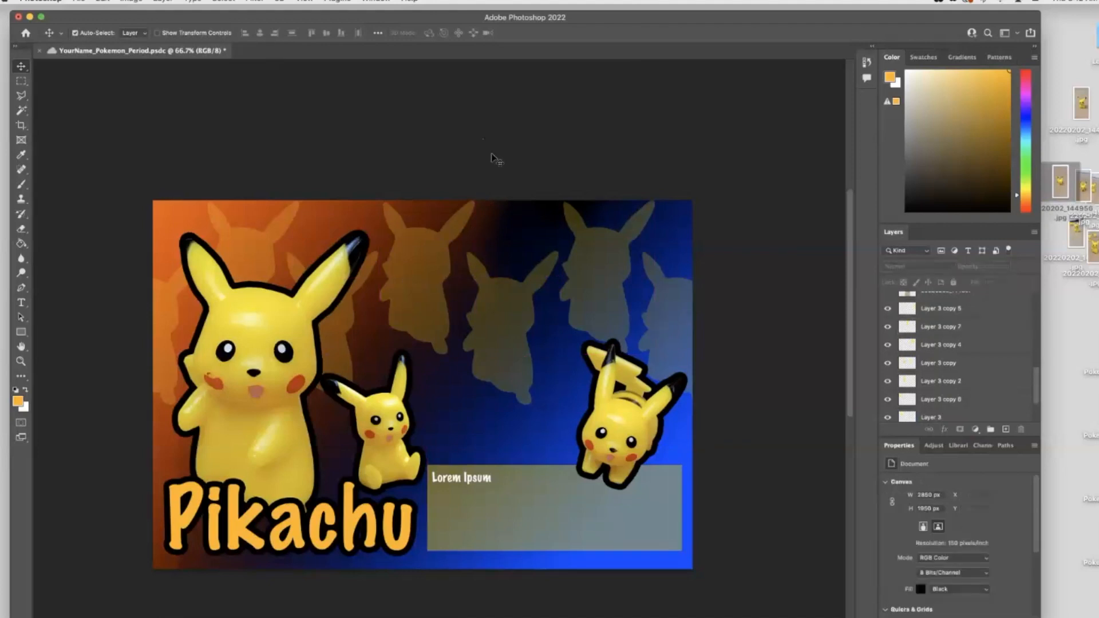
pyautogui.click(83, 1)
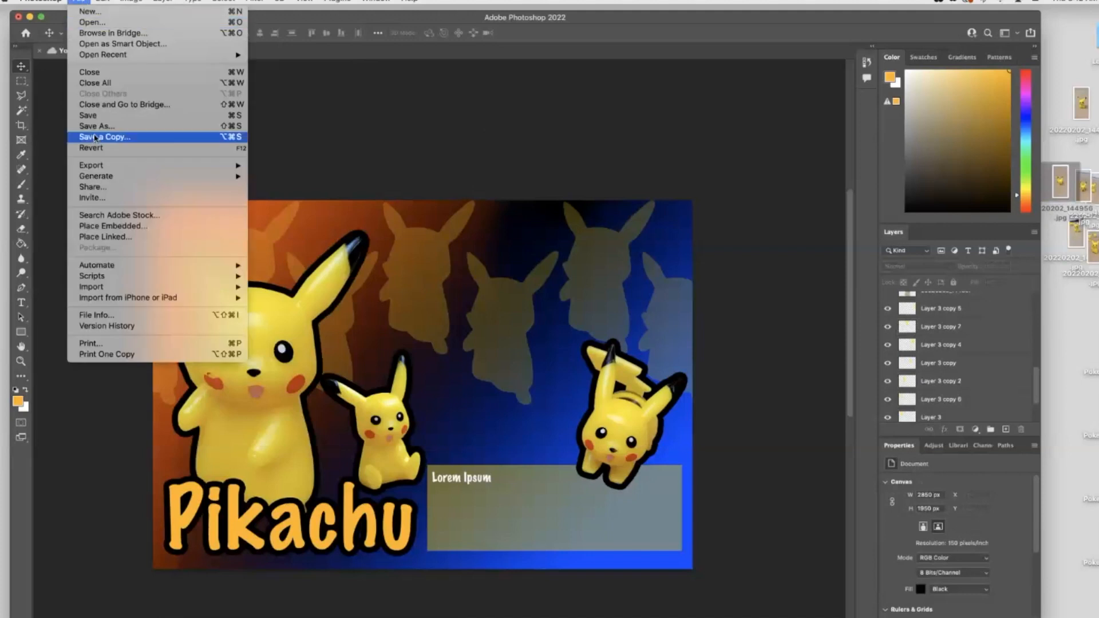
pyautogui.click(105, 118)
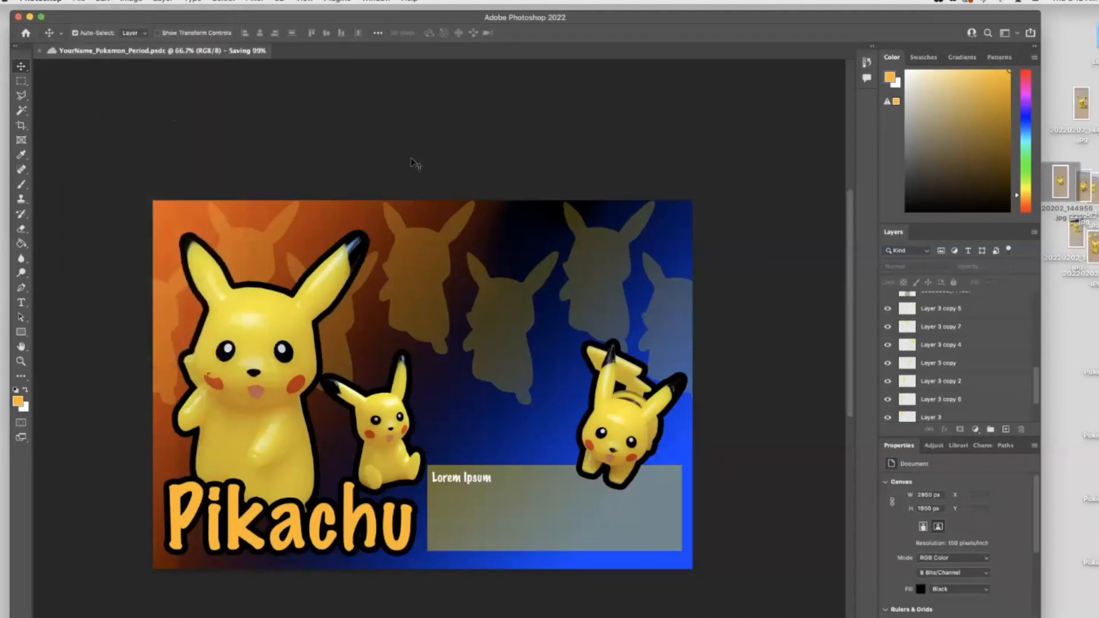